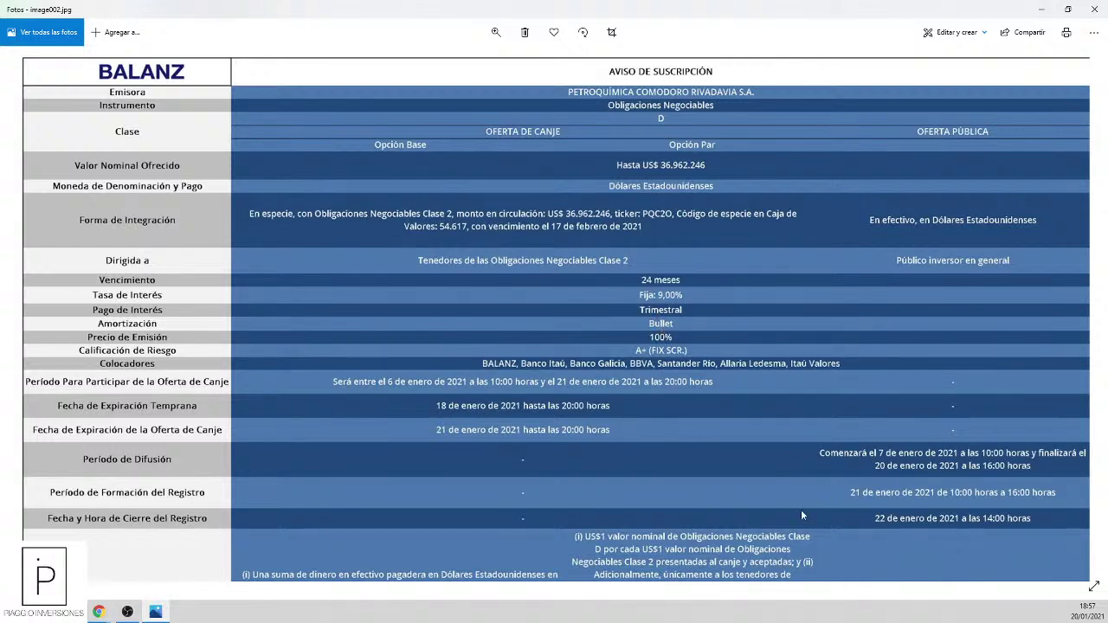
Step: Close the bond subscription notice image and switch to the browser window with invertirOnline's Argentine stock quotes
scroll(904, 379, down, 1)
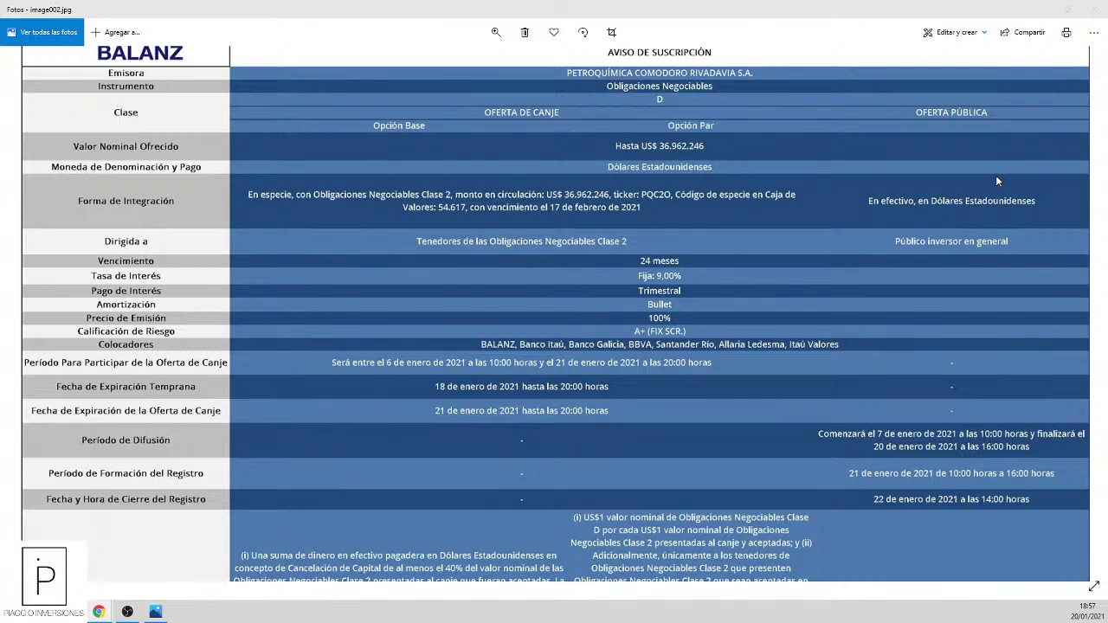
click(1093, 9)
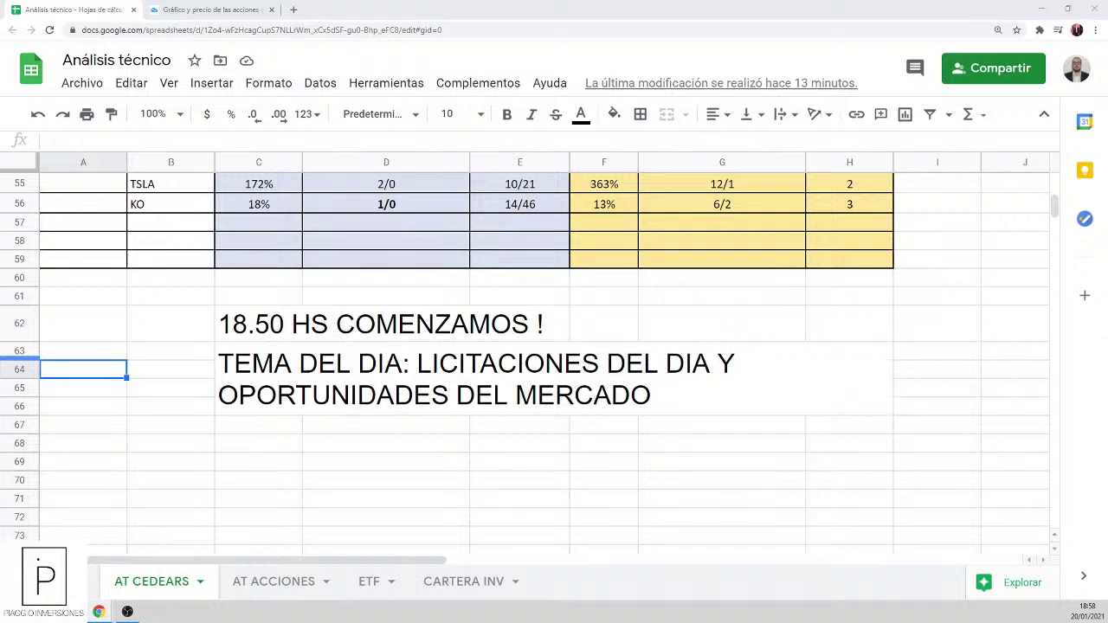
key(alt+Tab)
double_click(318, 33)
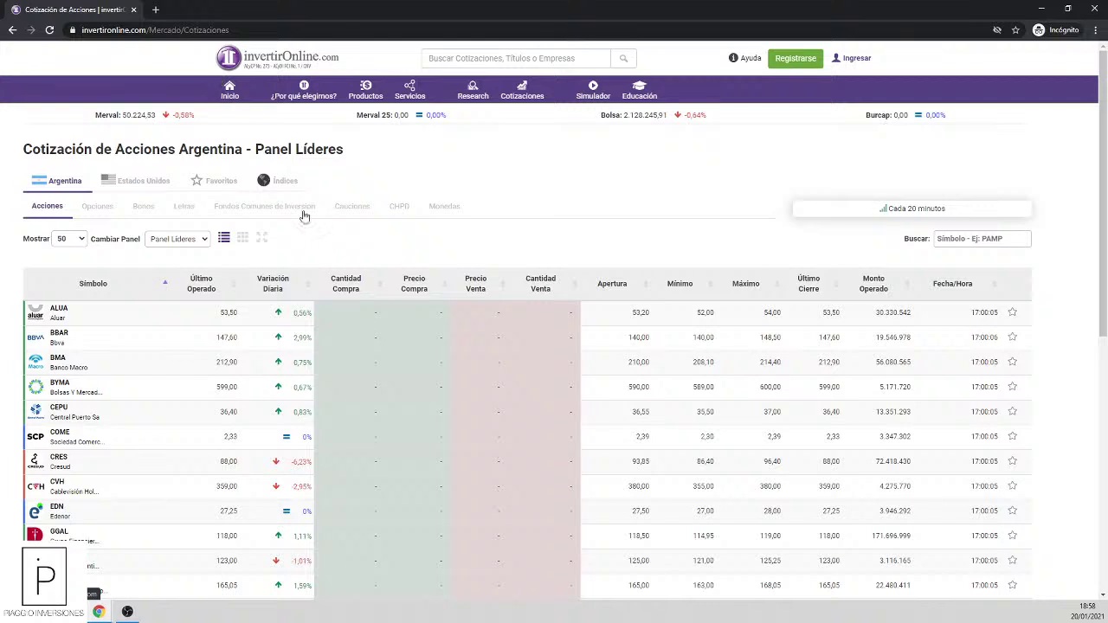
Step: Display the CEDEARs panel and sort its quotes by daily variation in descending order
click(171, 241)
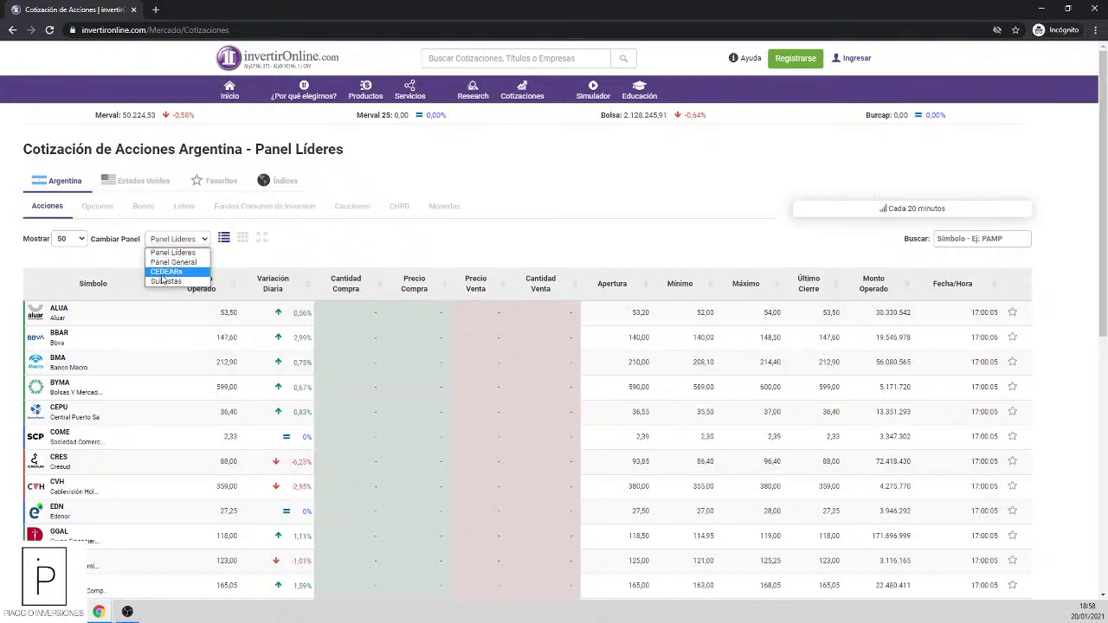
click(165, 280)
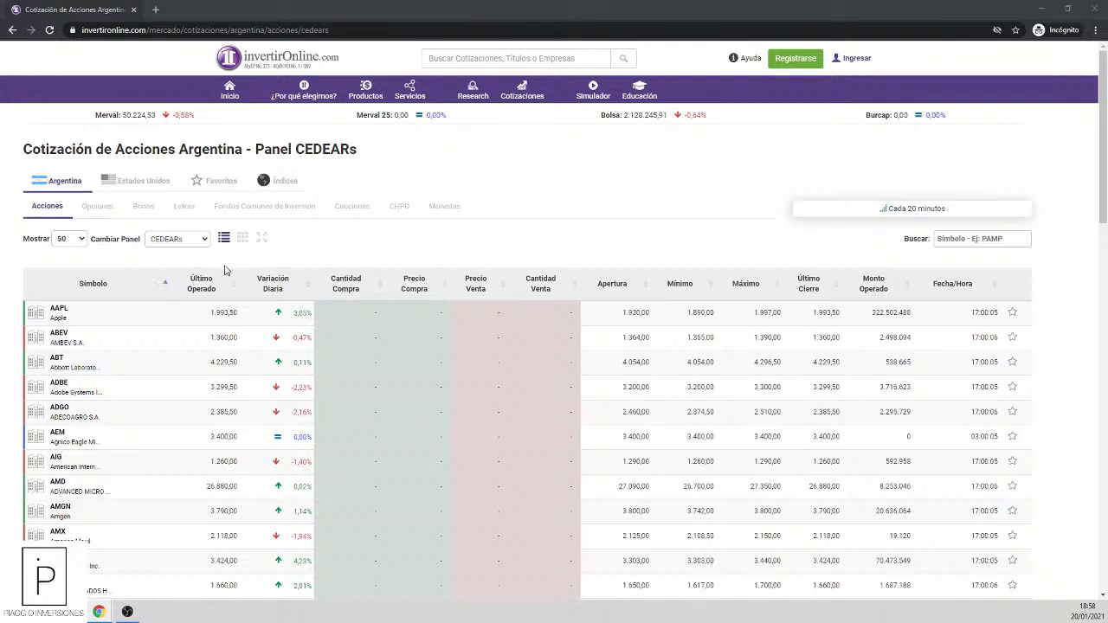
click(281, 292)
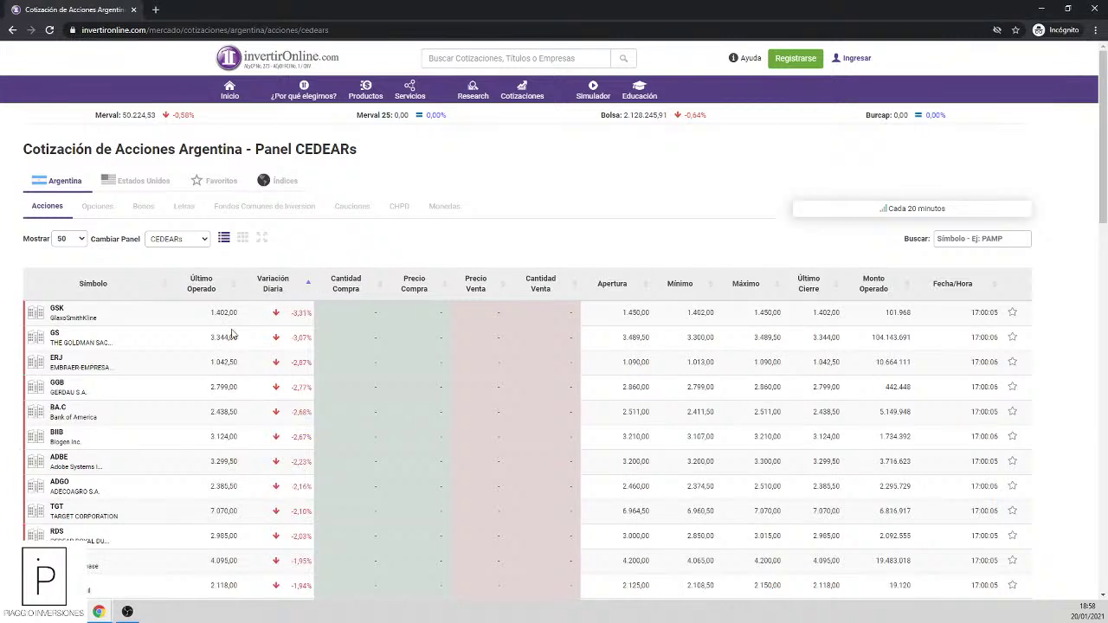
click(282, 290)
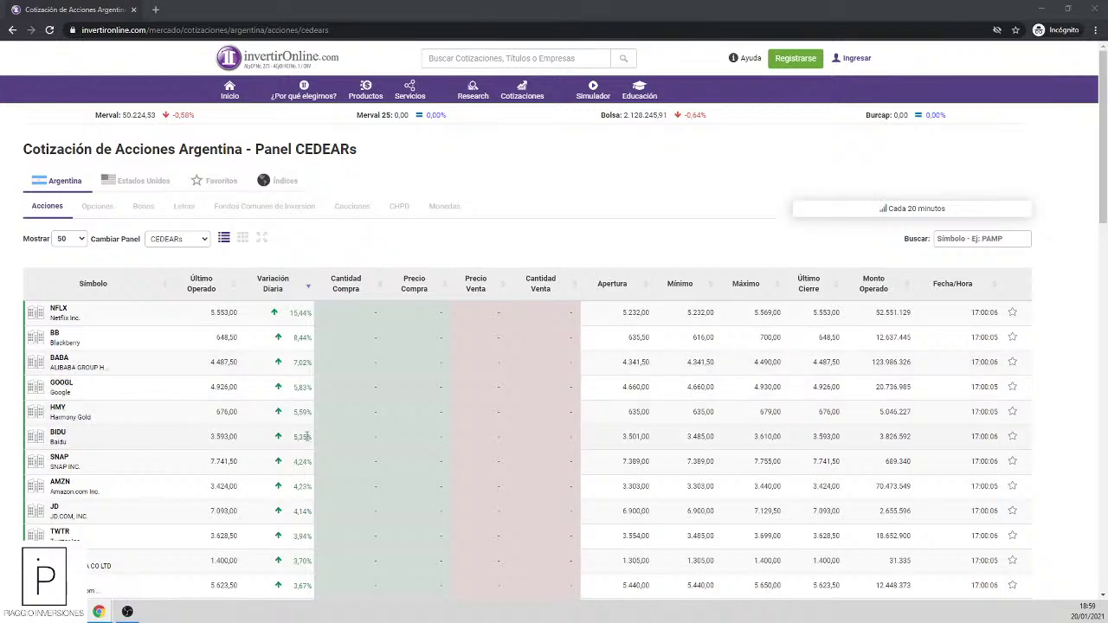
Step: Review the daily variation of the CEDEARs on the first page of 50, starting from the biggest gainers
scroll(64, 442, down, 1)
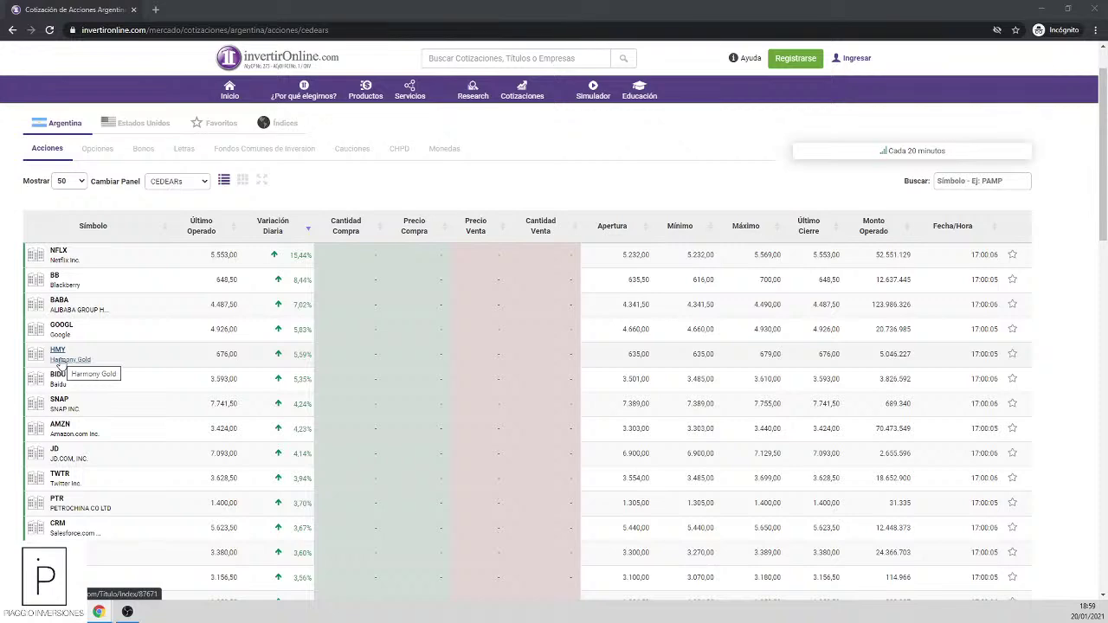
scroll(60, 372, up, 1)
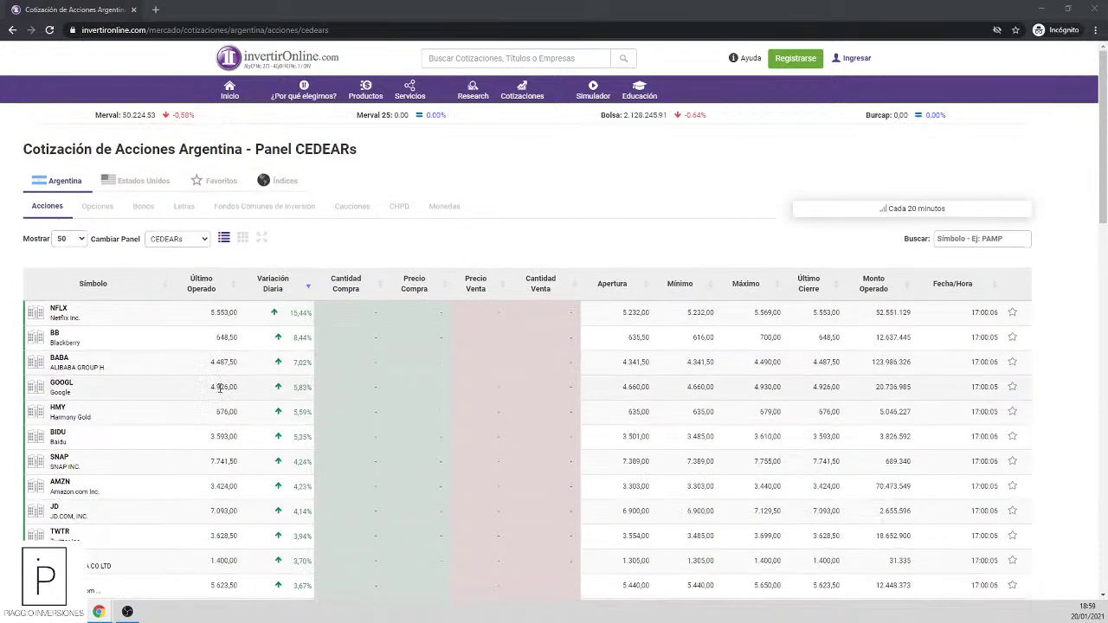
scroll(64, 390, down, 1)
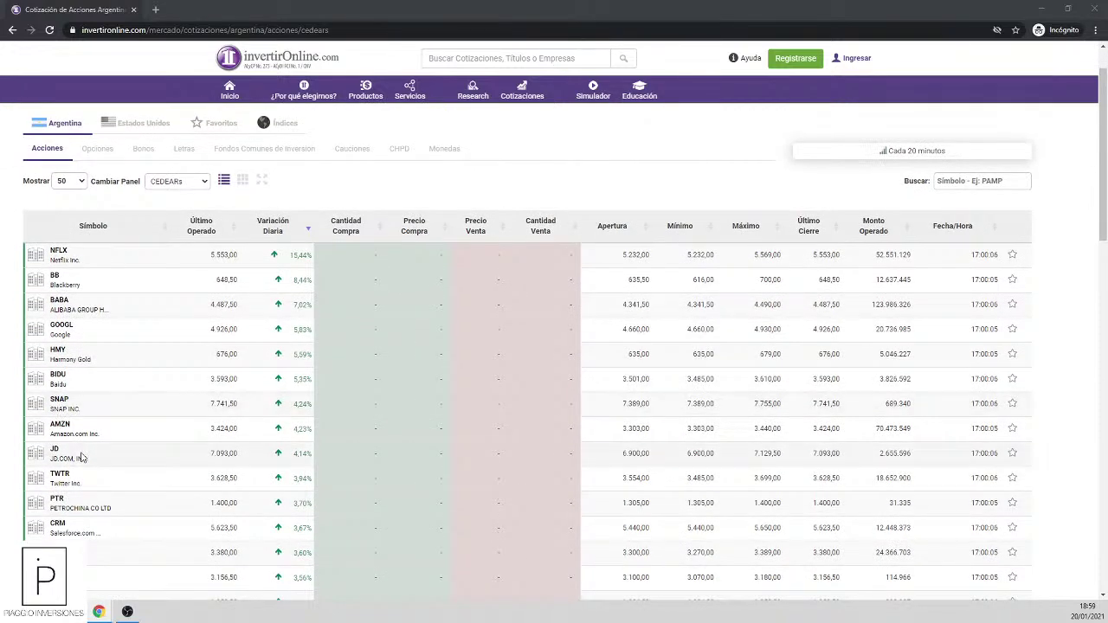
scroll(63, 400, down, 1)
scroll(62, 403, down, 1)
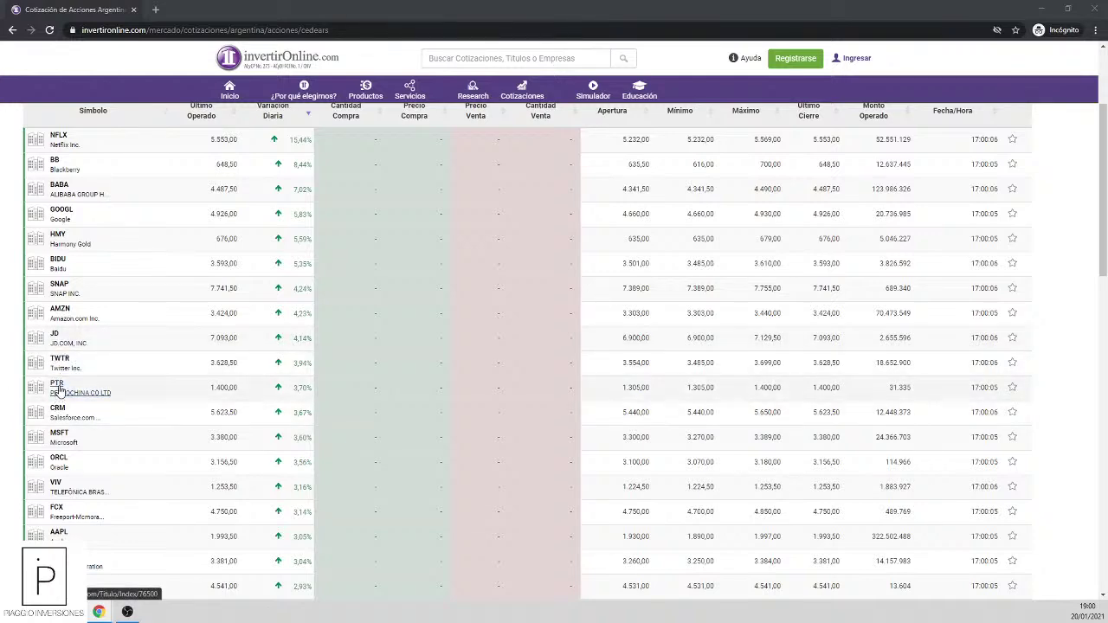
scroll(60, 388, down, 3)
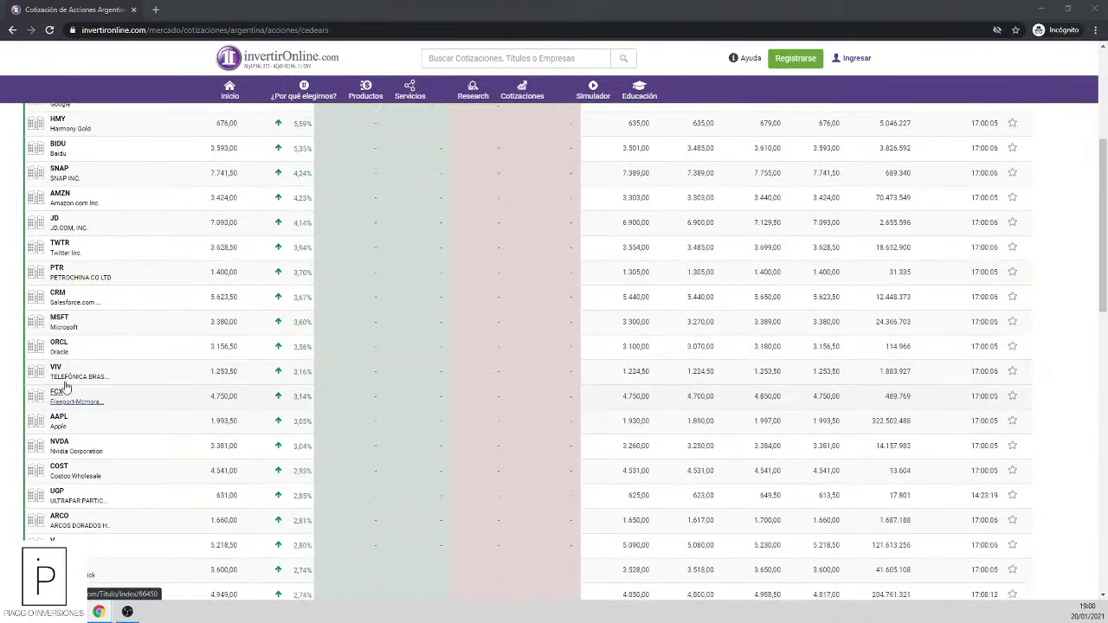
scroll(65, 387, down, 1)
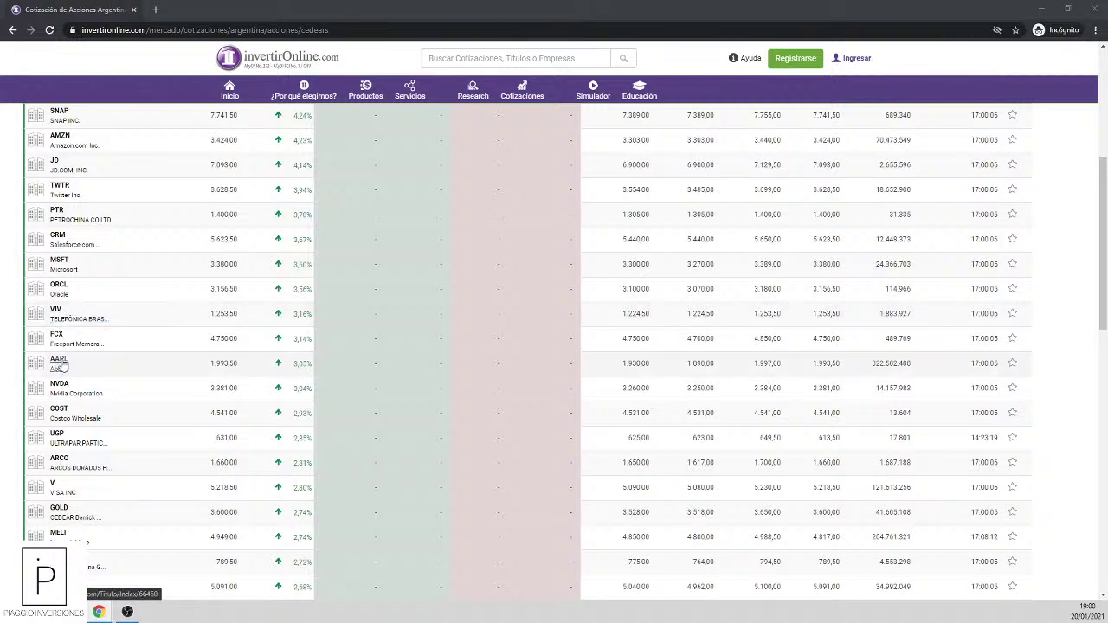
scroll(59, 414, down, 1)
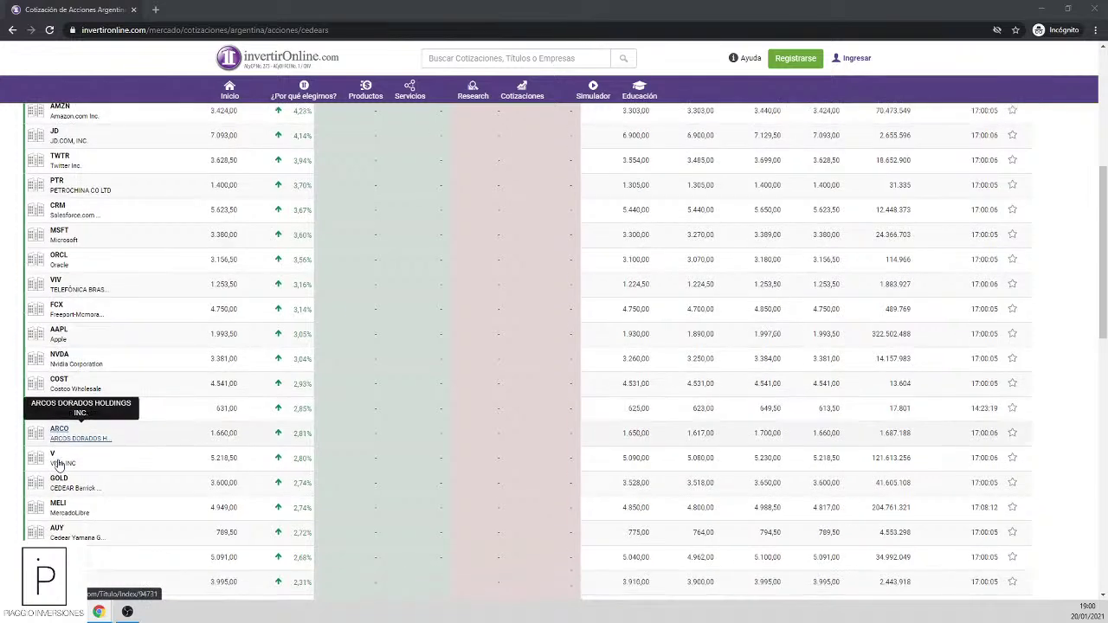
scroll(59, 424, down, 1)
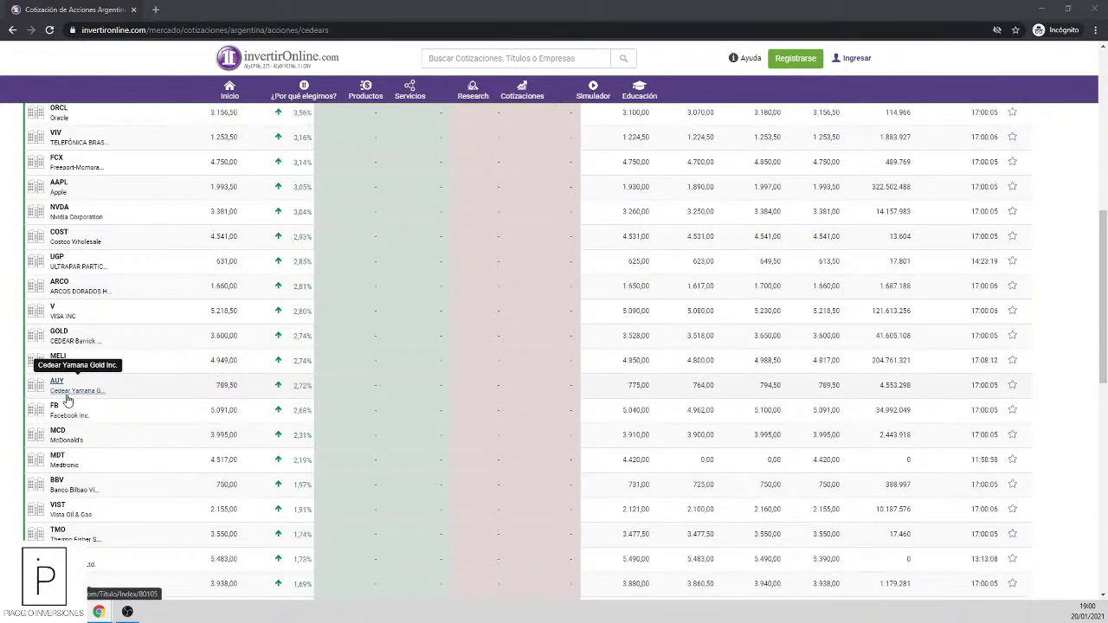
scroll(66, 401, down, 1)
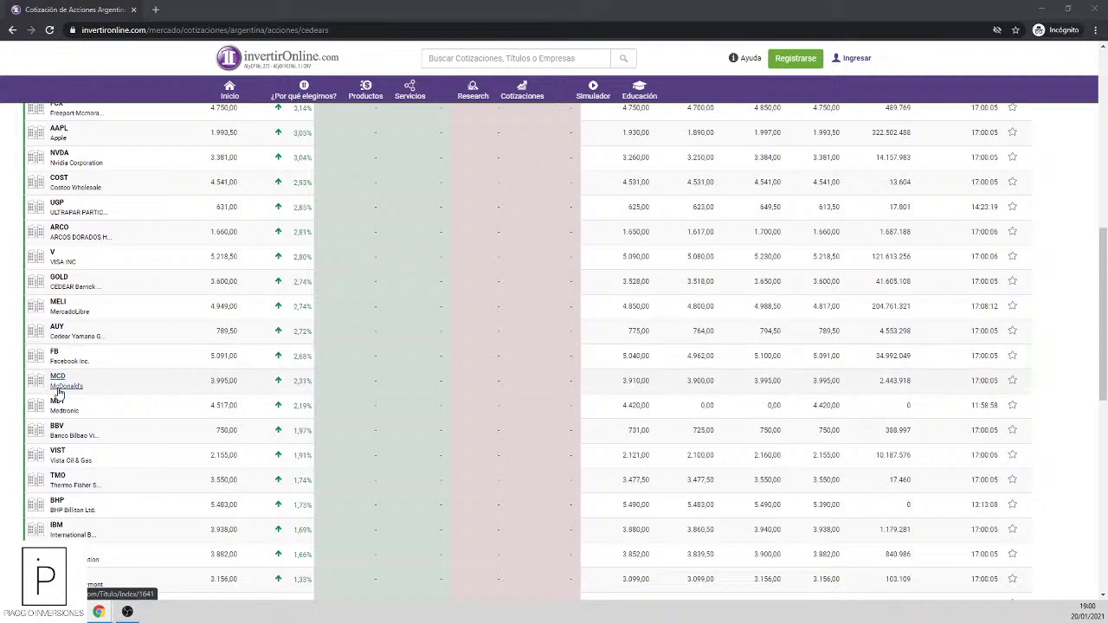
scroll(62, 461, down, 2)
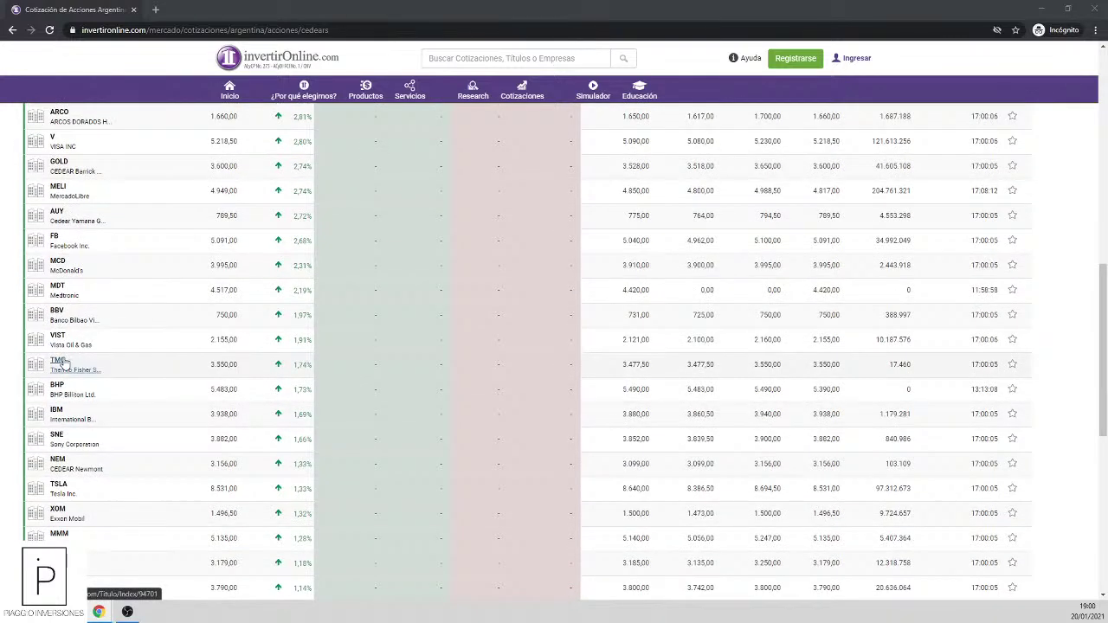
scroll(58, 397, down, 2)
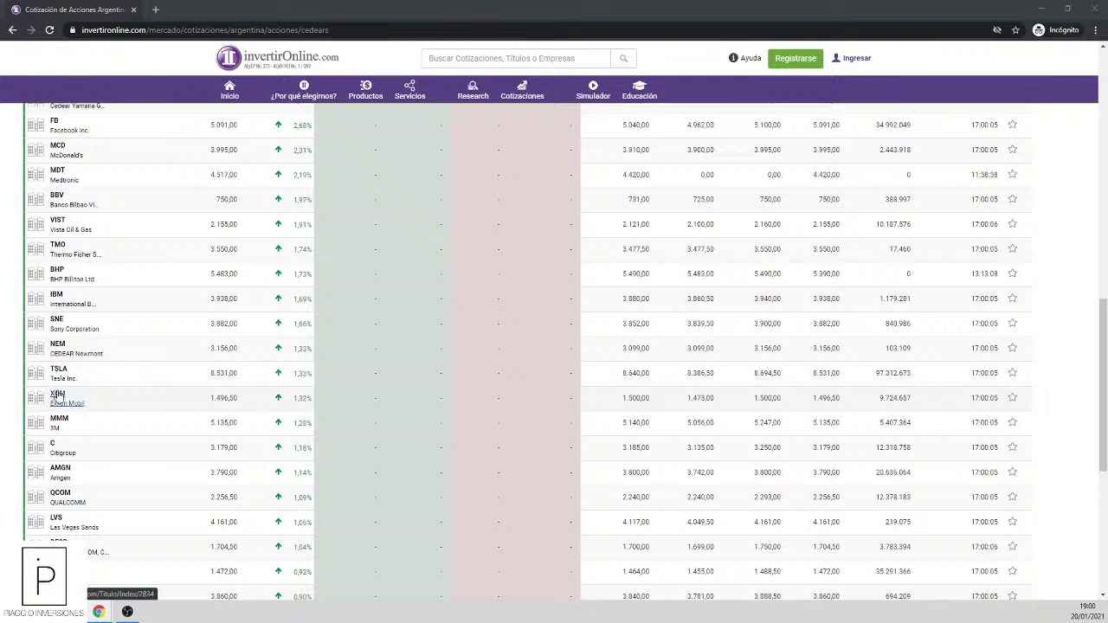
scroll(91, 396, down, 1)
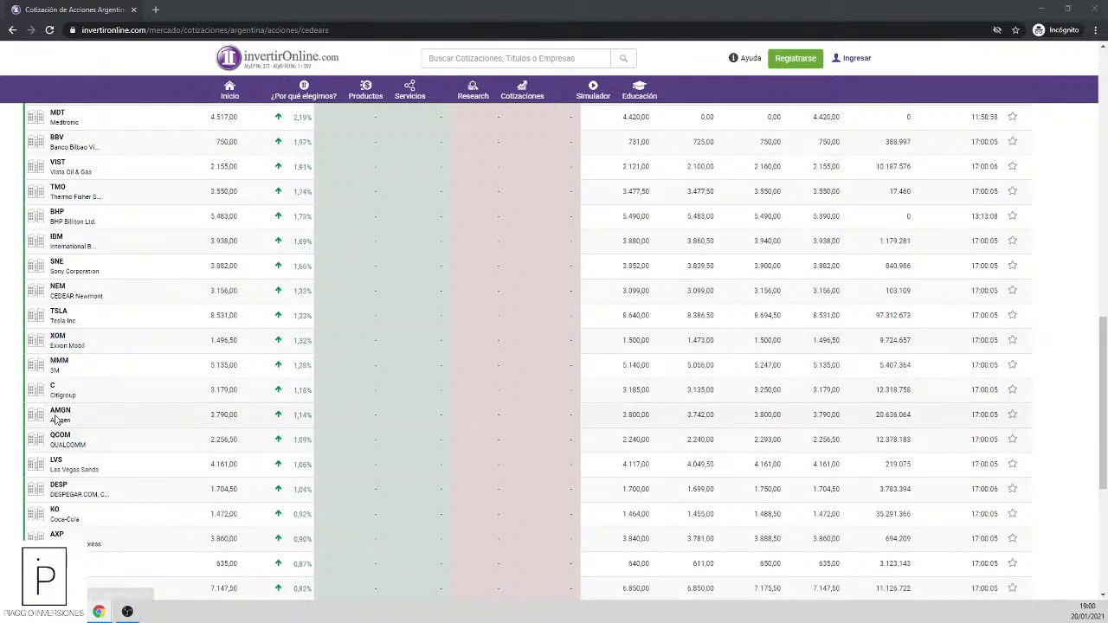
scroll(65, 454, down, 2)
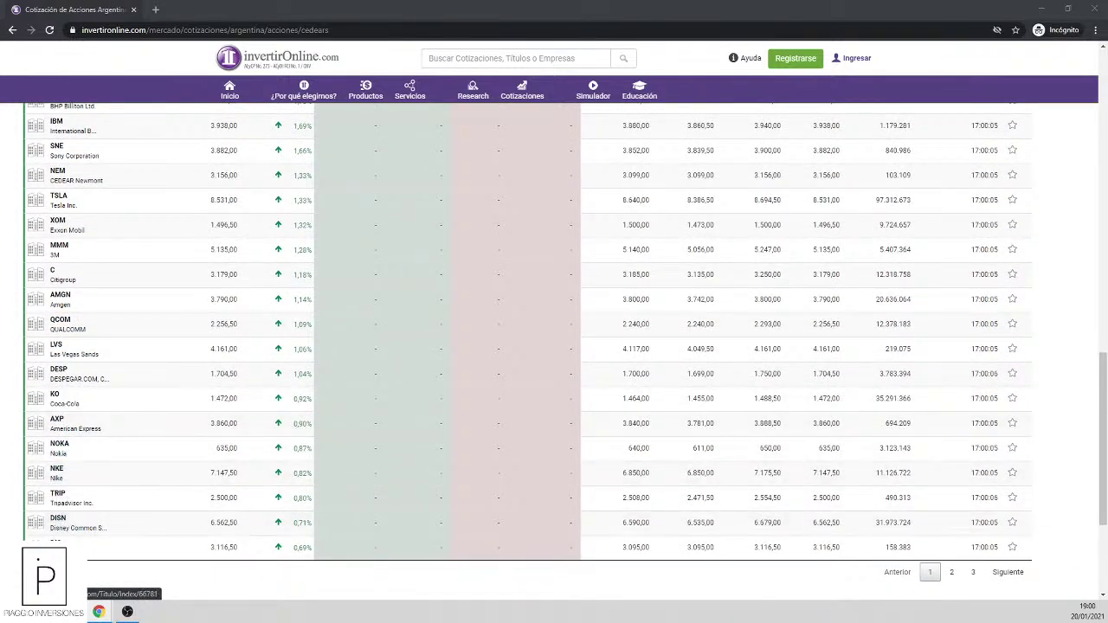
Step: Set the quotes table to show all CEDEARs (Todo) on a single page
scroll(141, 297, up, 12)
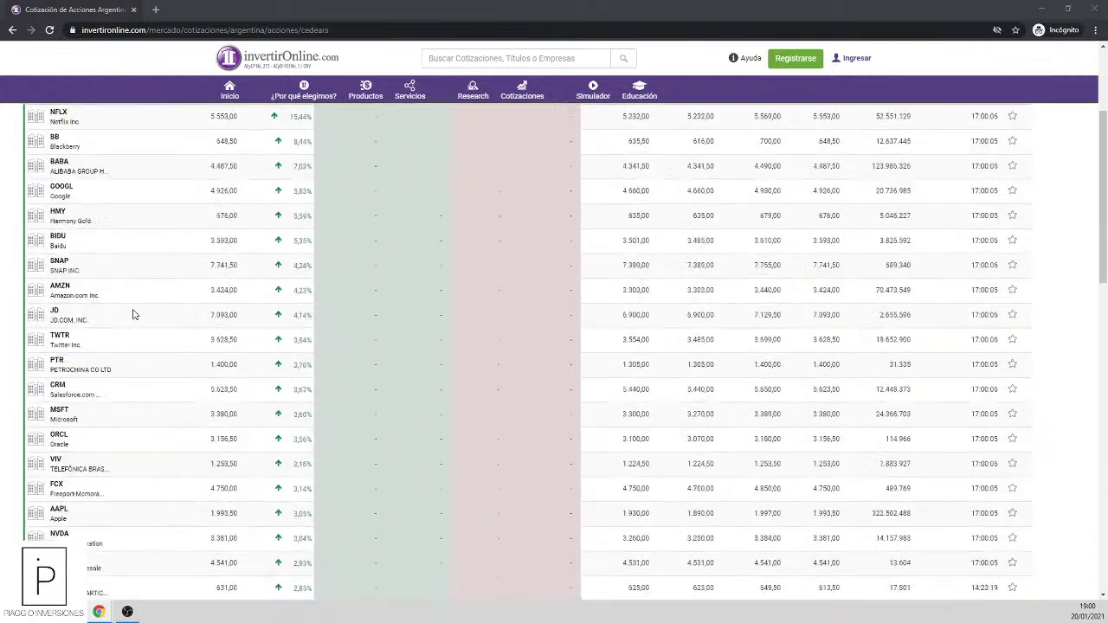
click(76, 244)
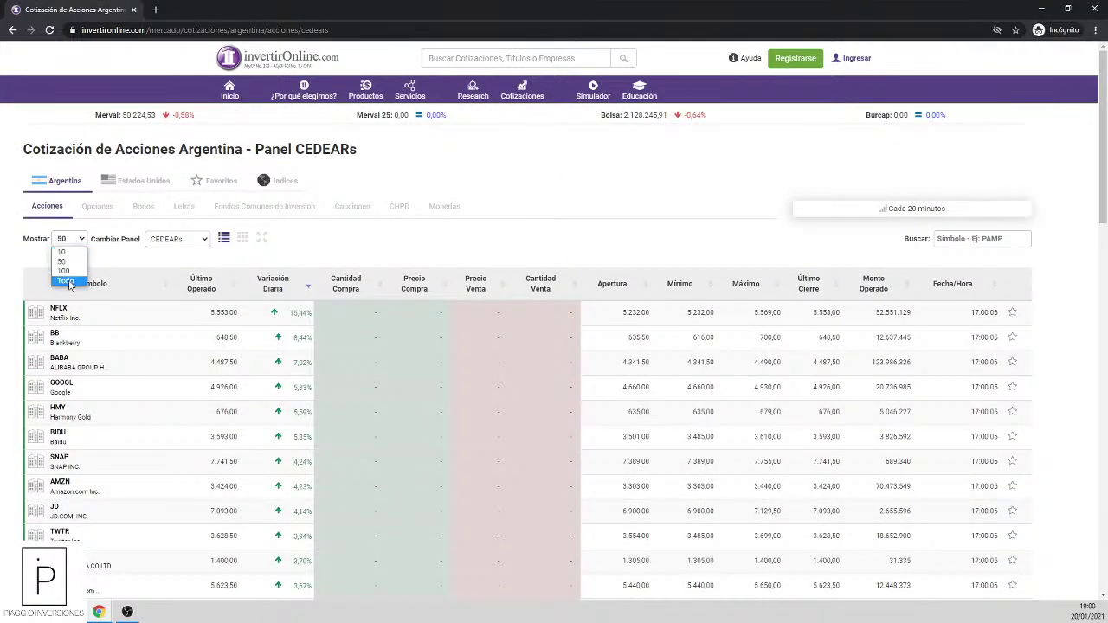
click(69, 285)
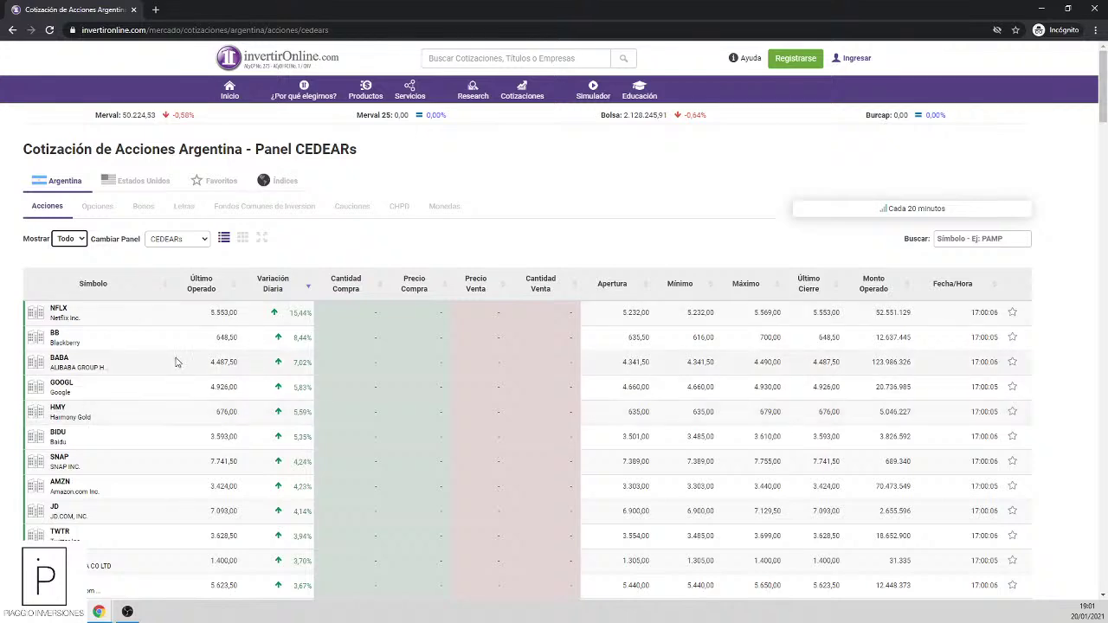
Step: Review the daily variation of the rising CEDEARs in the full list, from the biggest gainers down to Credit Suisse and Home Depot
scroll(174, 361, down, 6)
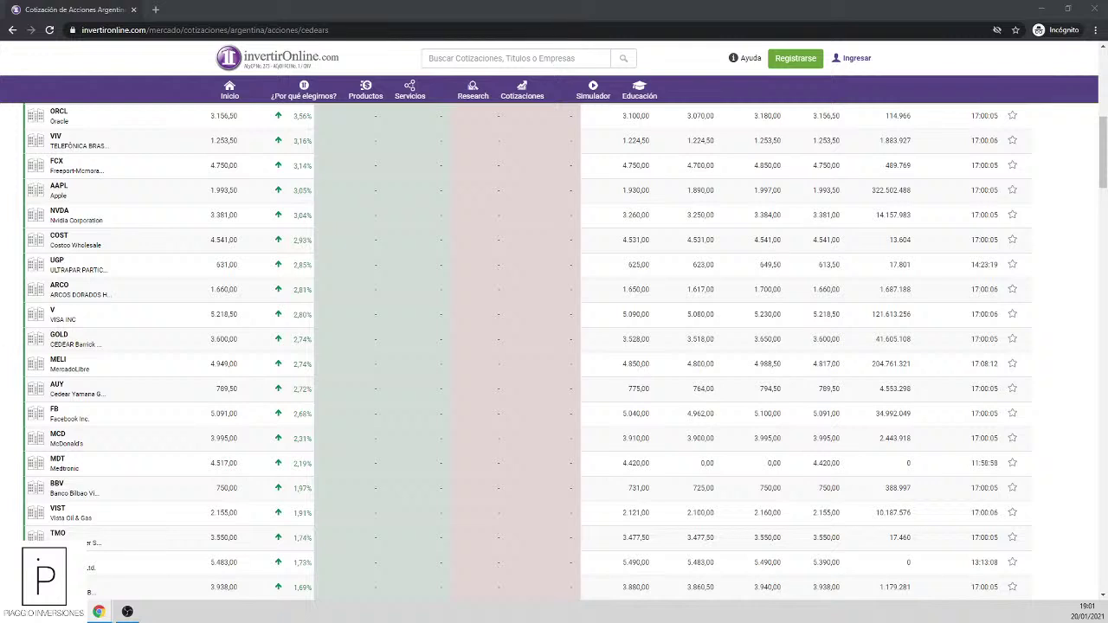
scroll(216, 383, down, 3)
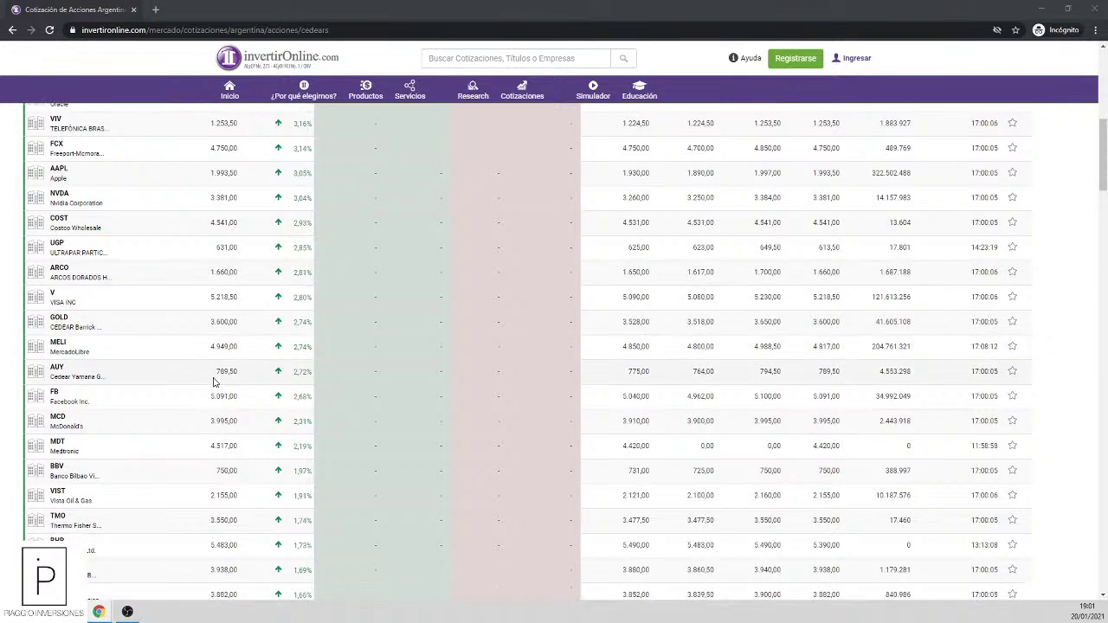
scroll(76, 425, down, 2)
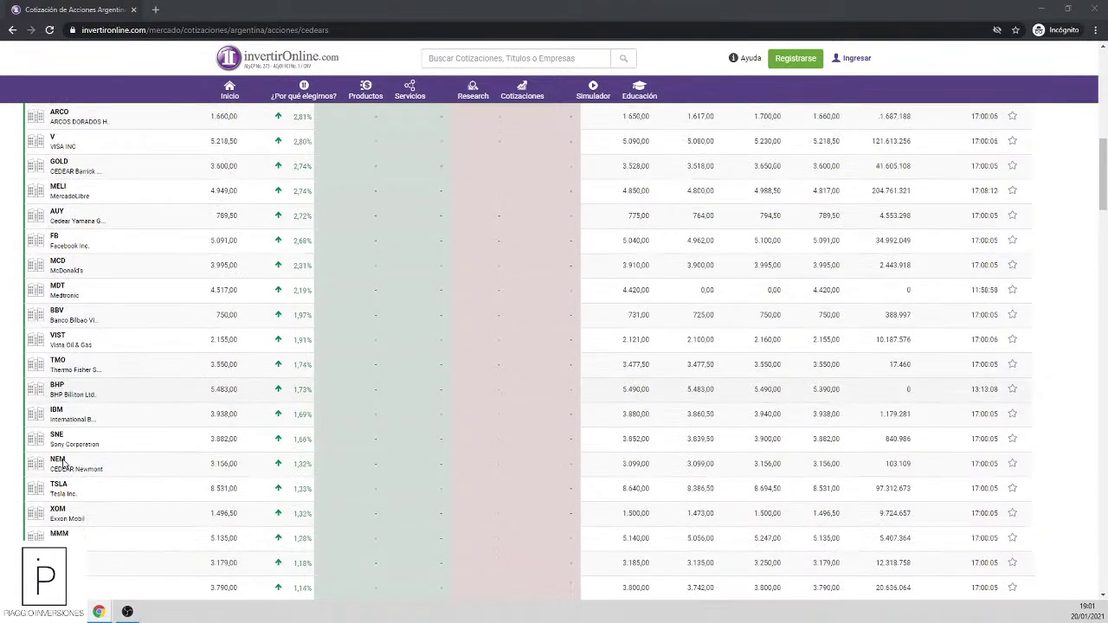
scroll(70, 437, down, 1)
scroll(65, 433, down, 1)
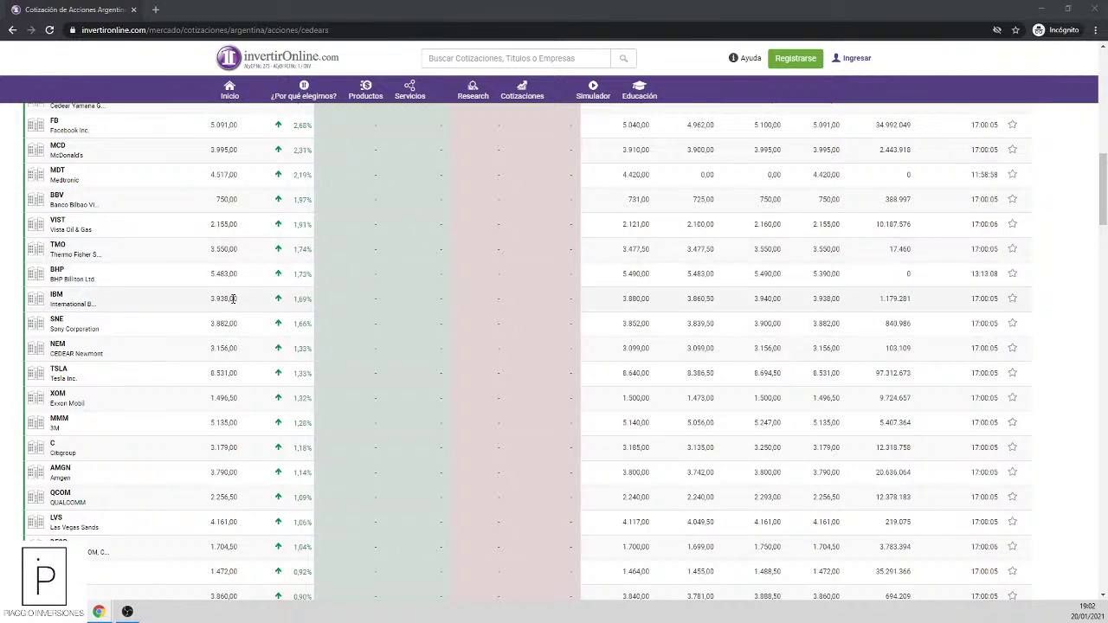
scroll(232, 299, up, 1)
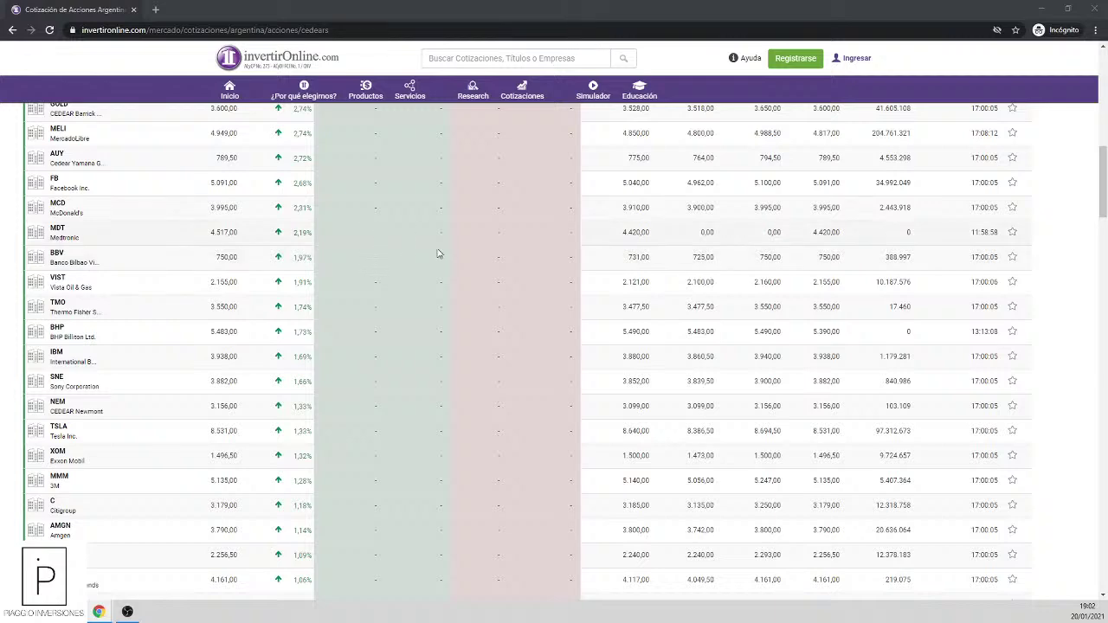
scroll(102, 376, down, 2)
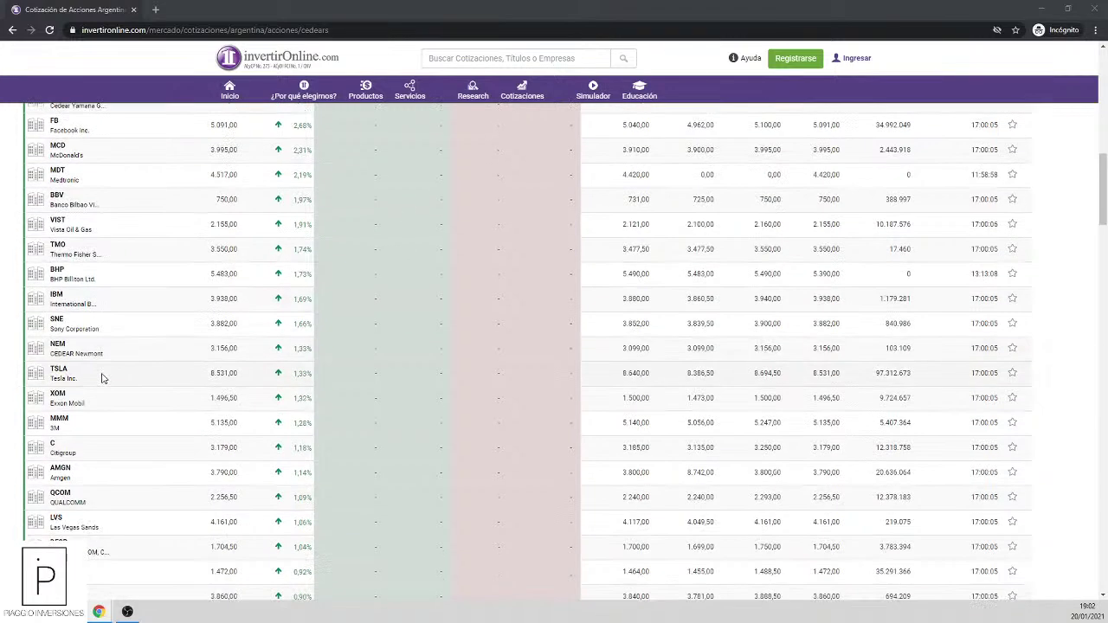
scroll(66, 386, down, 1)
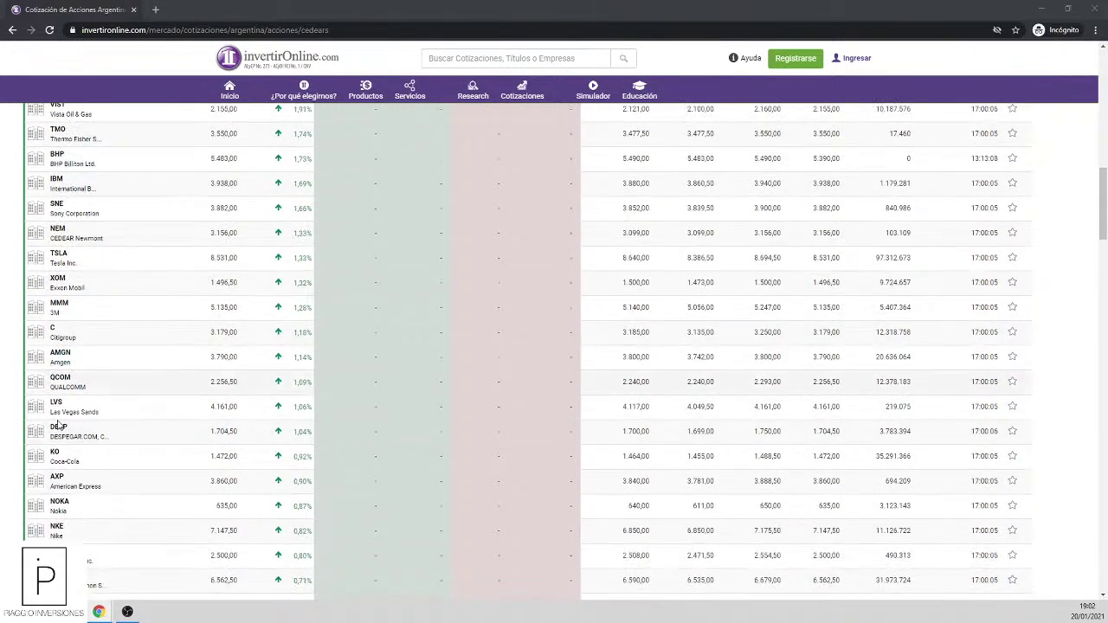
scroll(62, 396, down, 2)
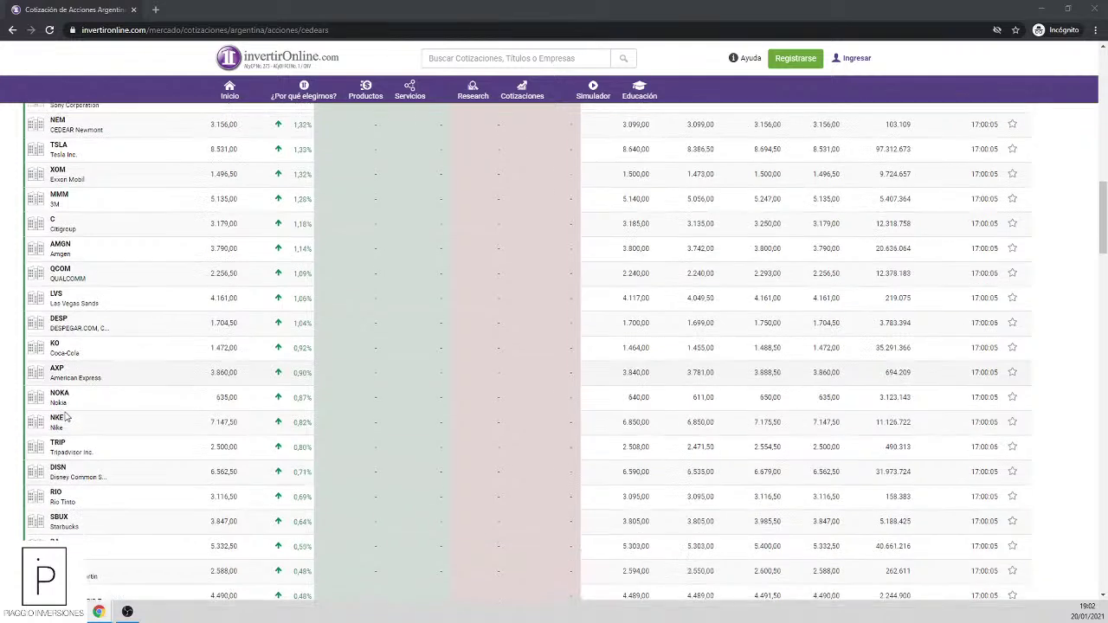
scroll(60, 380, down, 2)
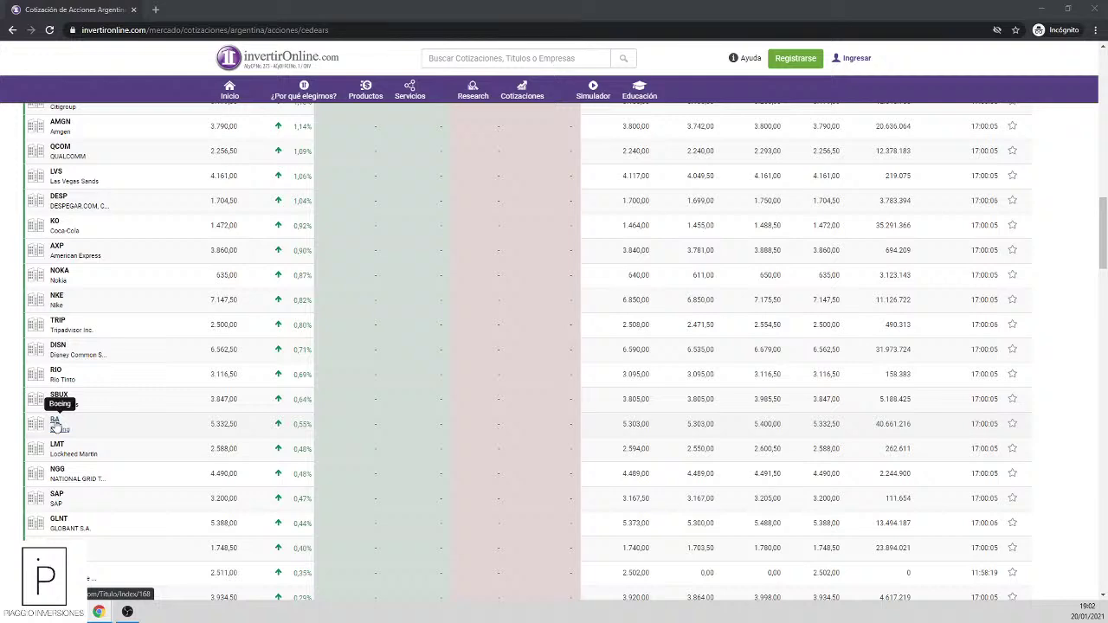
scroll(55, 424, down, 3)
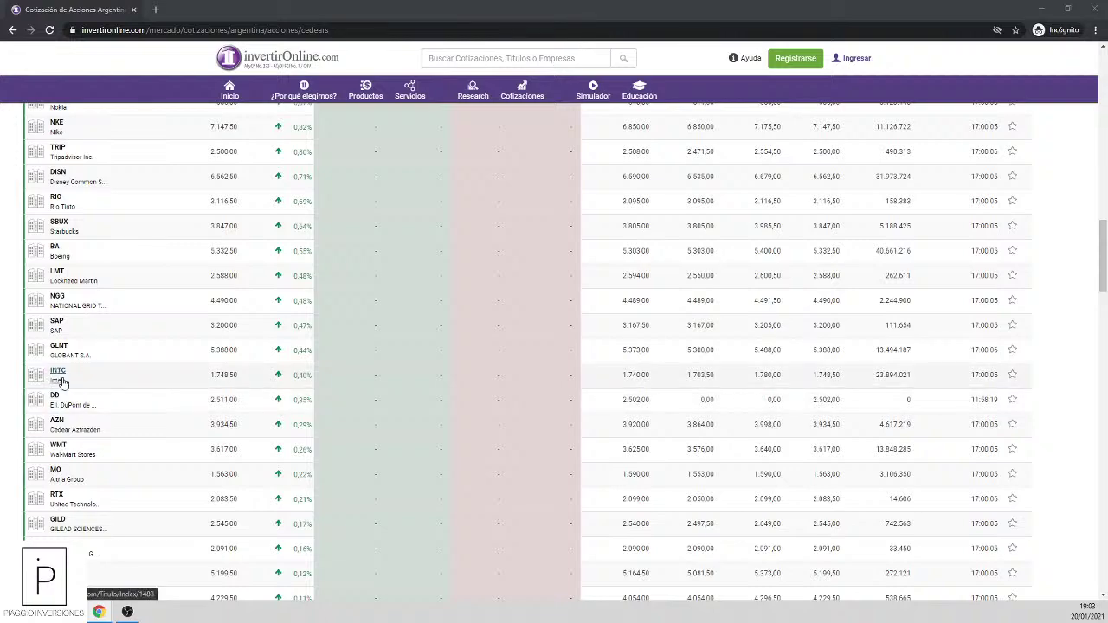
scroll(251, 311, up, 1)
scroll(119, 285, down, 2)
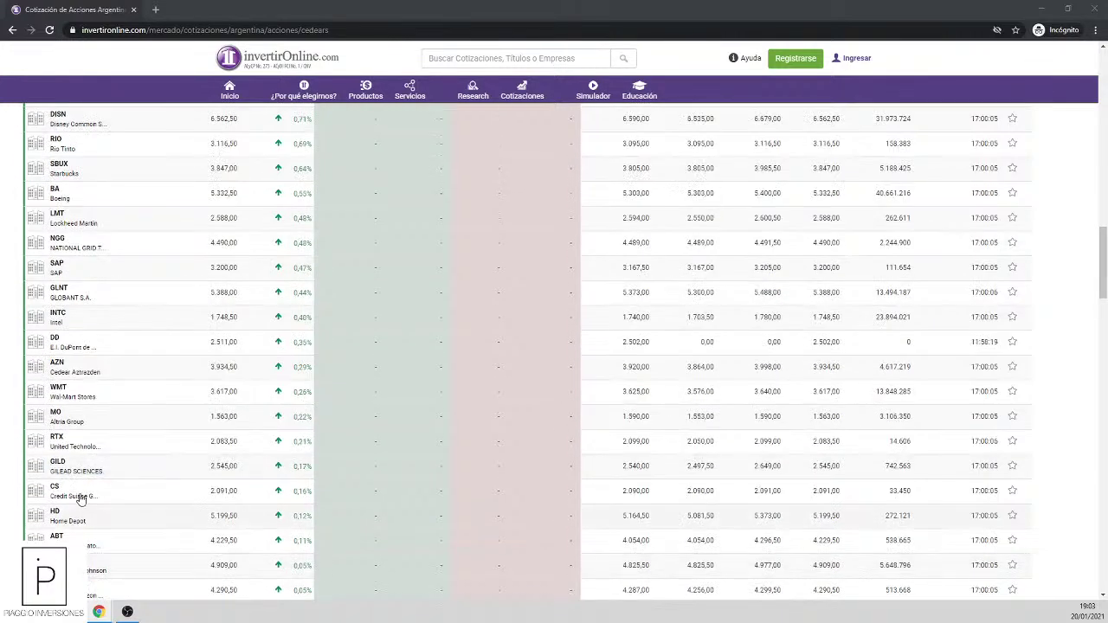
Step: Examine the unchanged and falling CEDEARs through to the end of the list, including Goldman Sachs and GlaxoSmithKline
scroll(80, 499, down, 10)
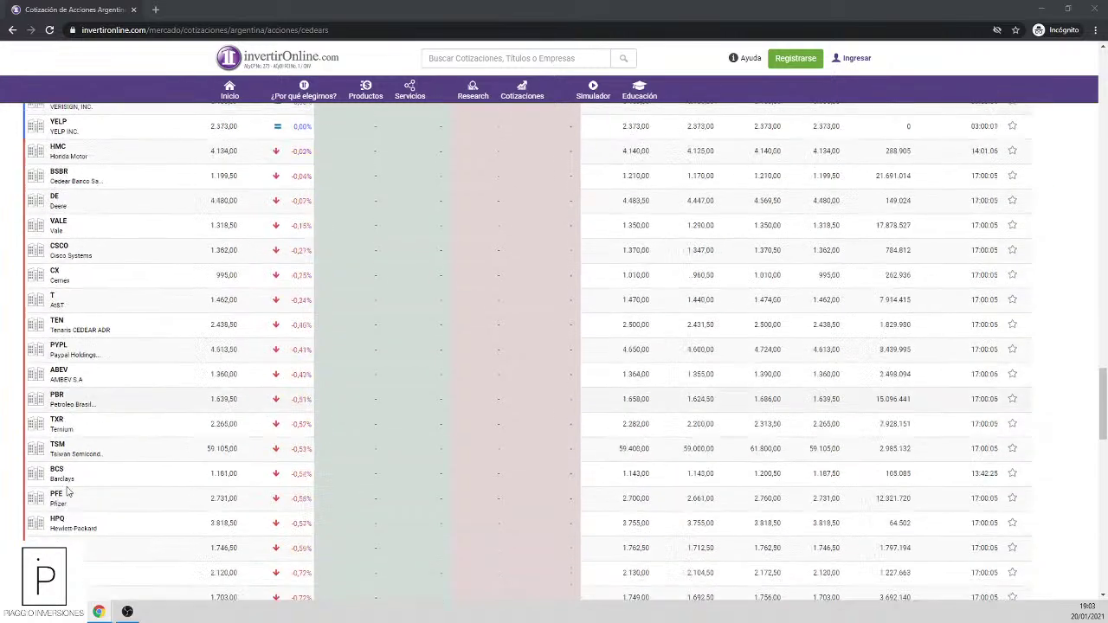
scroll(68, 492, down, 10)
scroll(60, 496, up, 2)
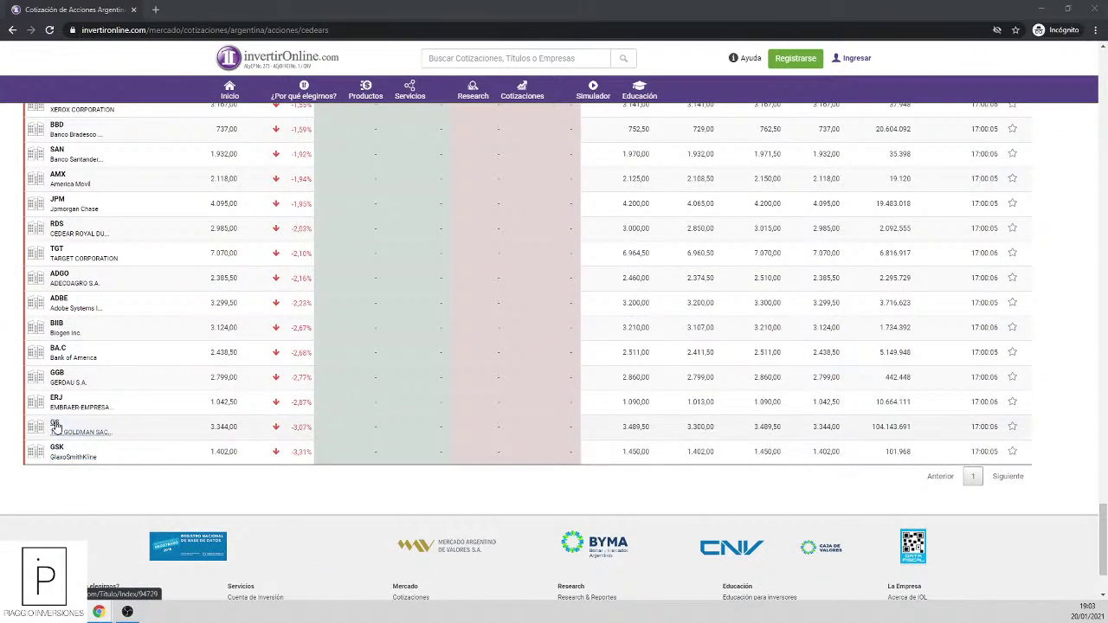
scroll(121, 364, up, 10)
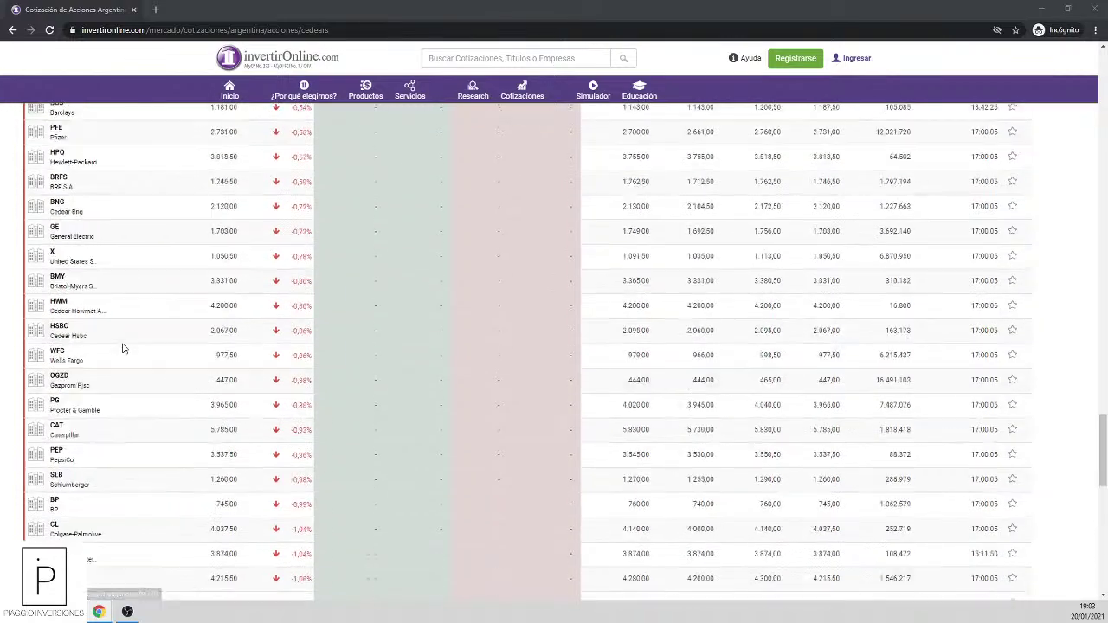
scroll(118, 379, up, 5)
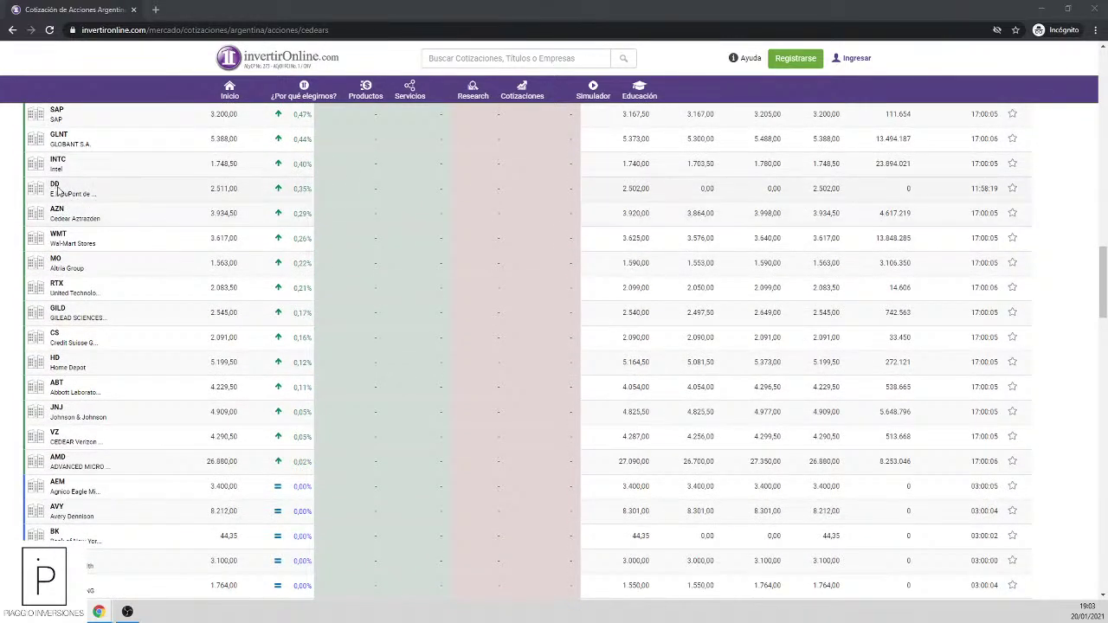
scroll(165, 498, down, 15)
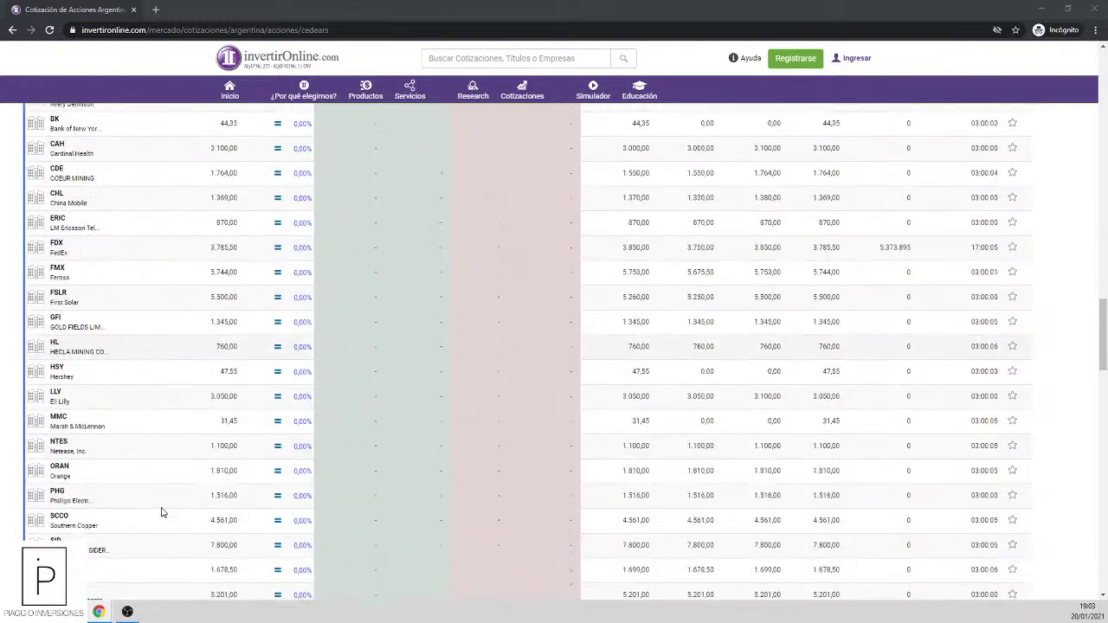
scroll(154, 506, up, 5)
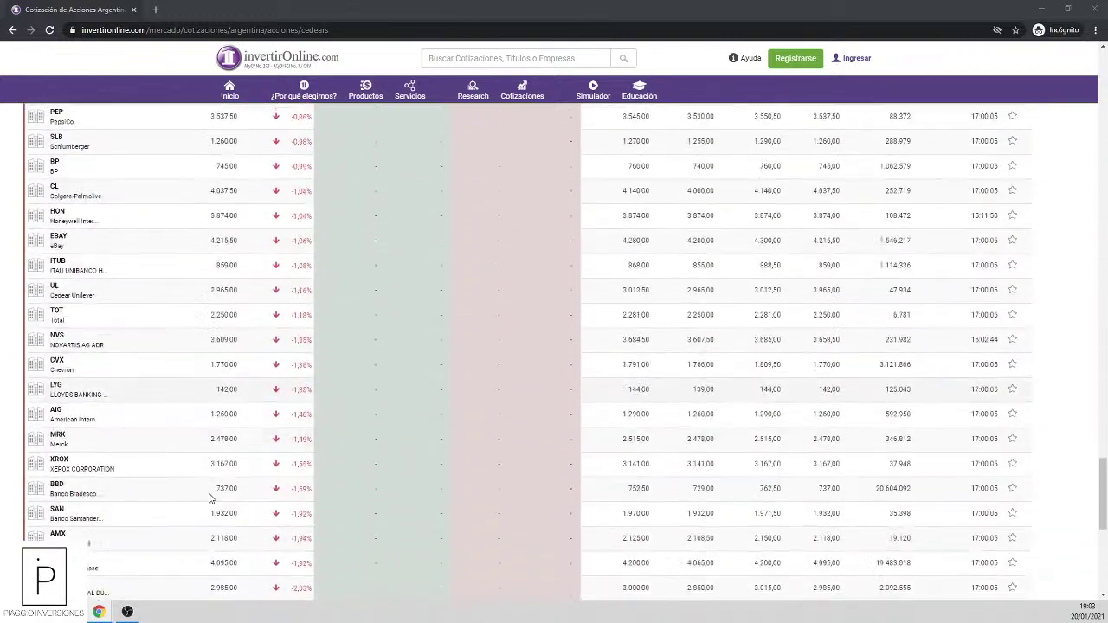
Step: Open the quote pages of Wal-Mart (WMT) and Boeing (BA) from the CEDEARs list, each in a new browser tab
scroll(139, 458, up, 10)
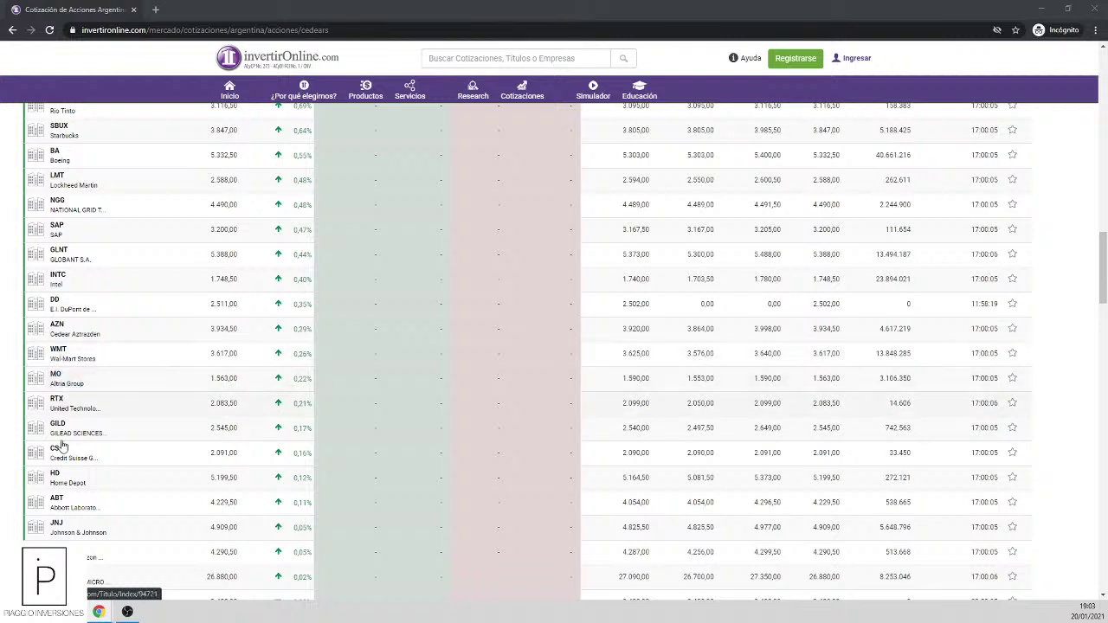
middle_click(64, 355)
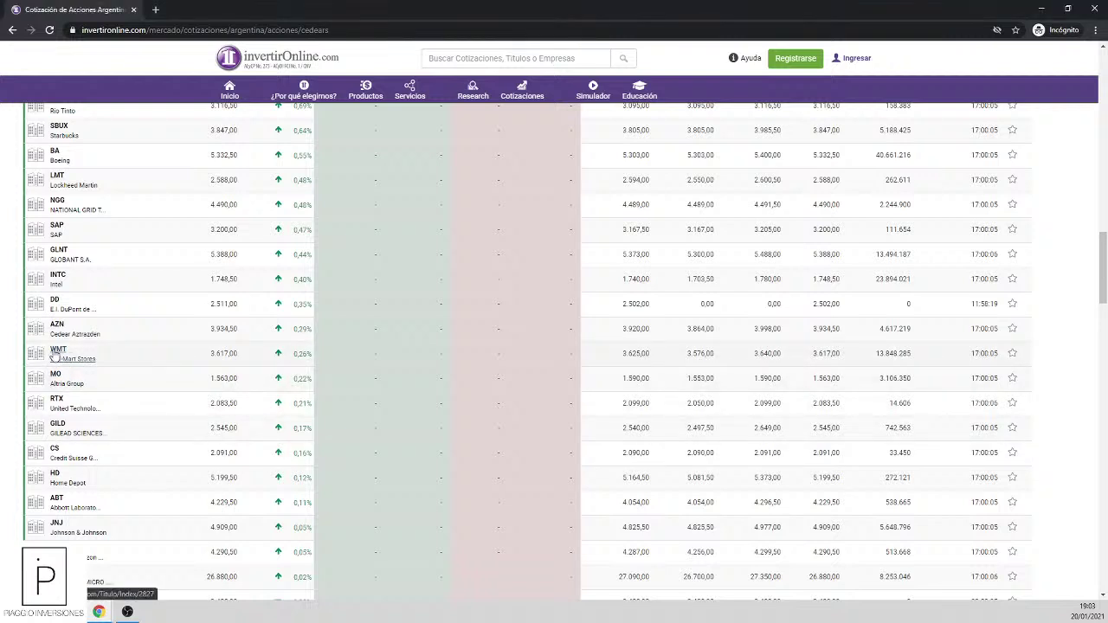
scroll(57, 274, up, 1)
middle_click(57, 221)
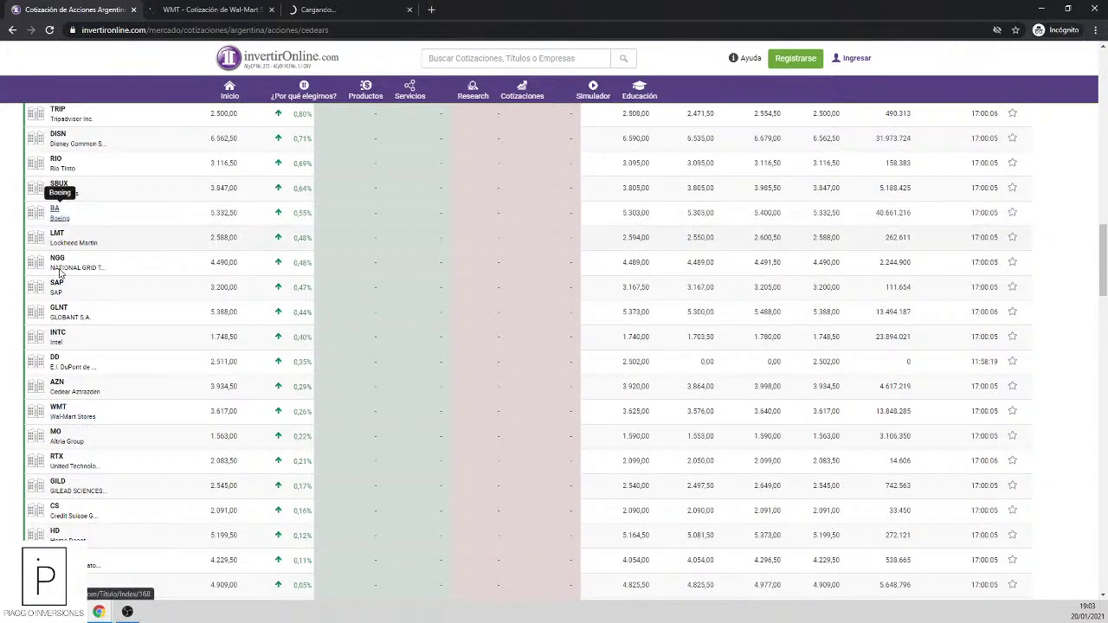
Step: Open the quote page of Johnson & Johnson (JNJ) from the CEDEARs list in a new browser tab
scroll(69, 346, up, 1)
scroll(69, 346, up, 1)
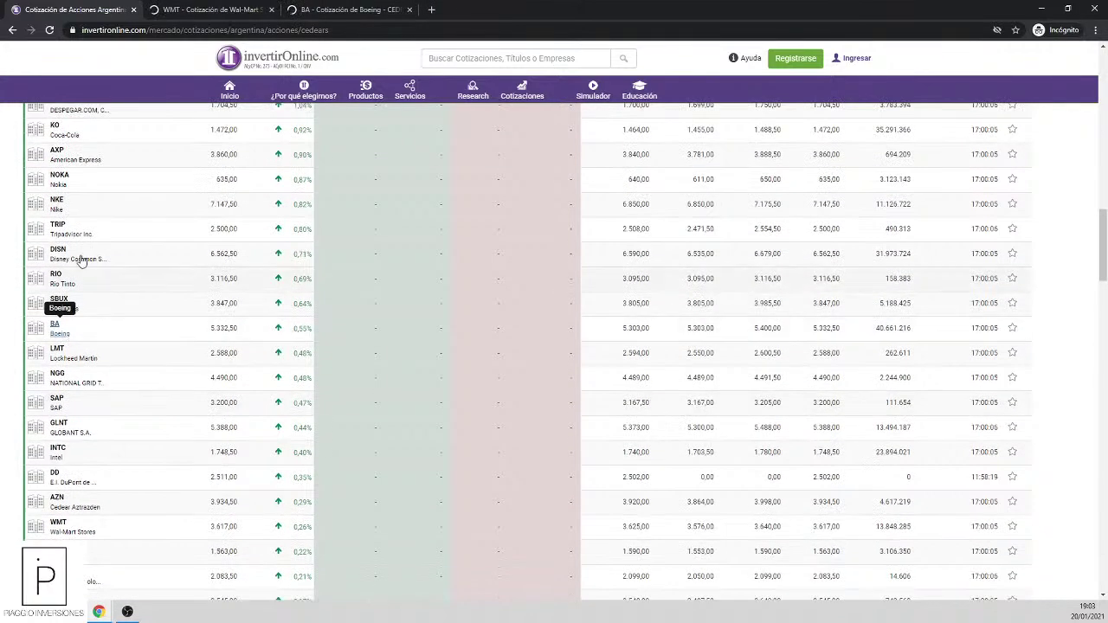
scroll(86, 385, down, 2)
scroll(94, 396, down, 2)
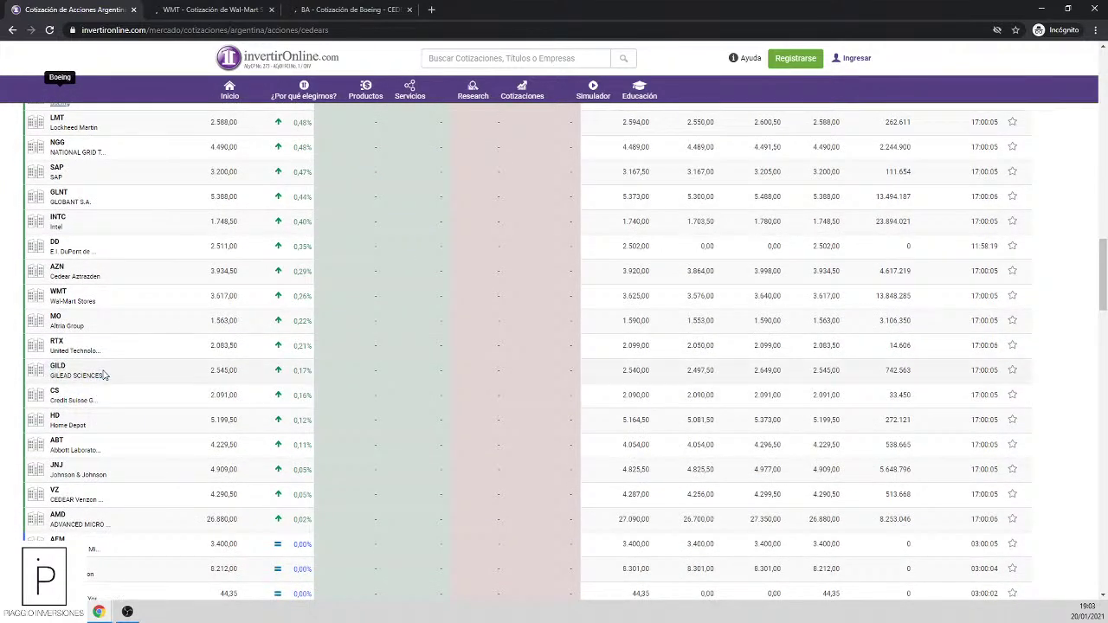
scroll(102, 370, down, 2)
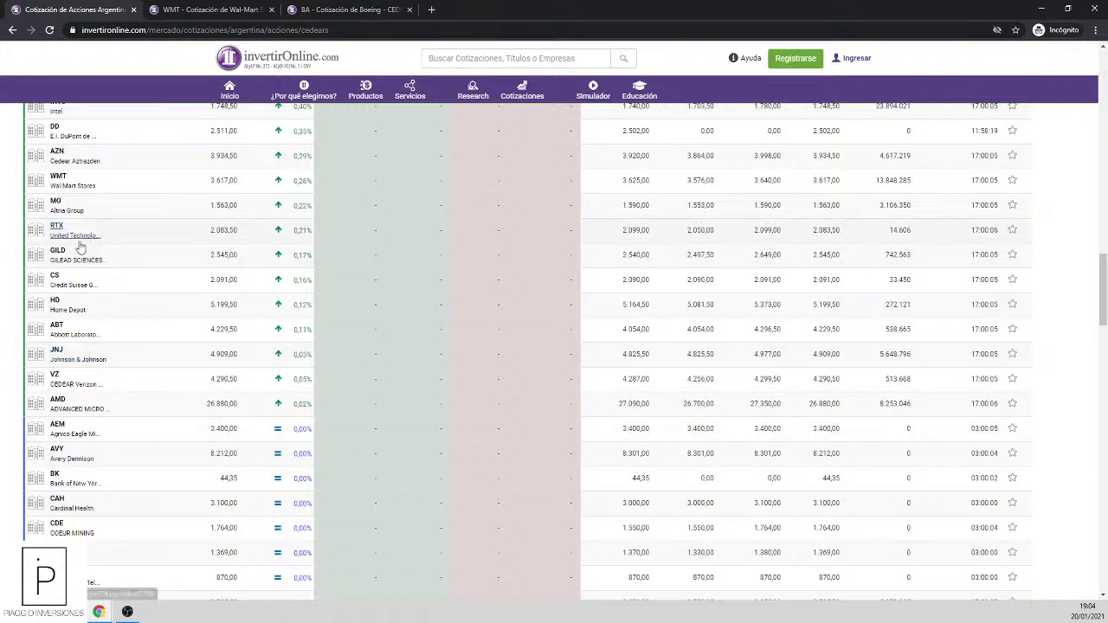
middle_click(55, 351)
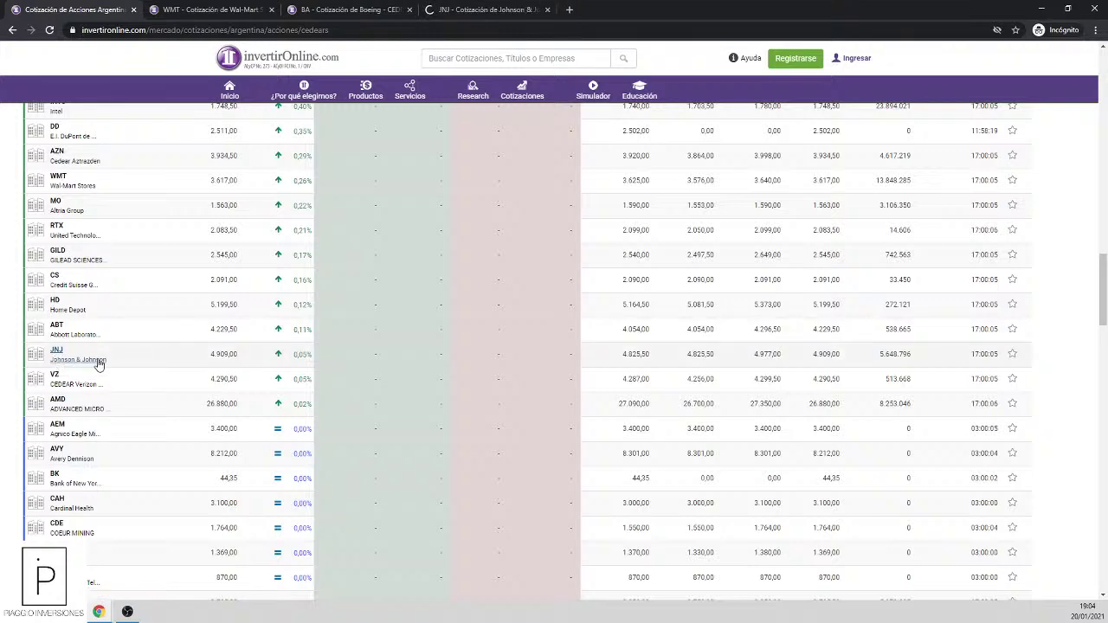
Step: Find General Electric (GE) among the falling CEDEARs and open its quote page in a new browser tab
scroll(94, 363, down, 1)
scroll(94, 364, down, 1)
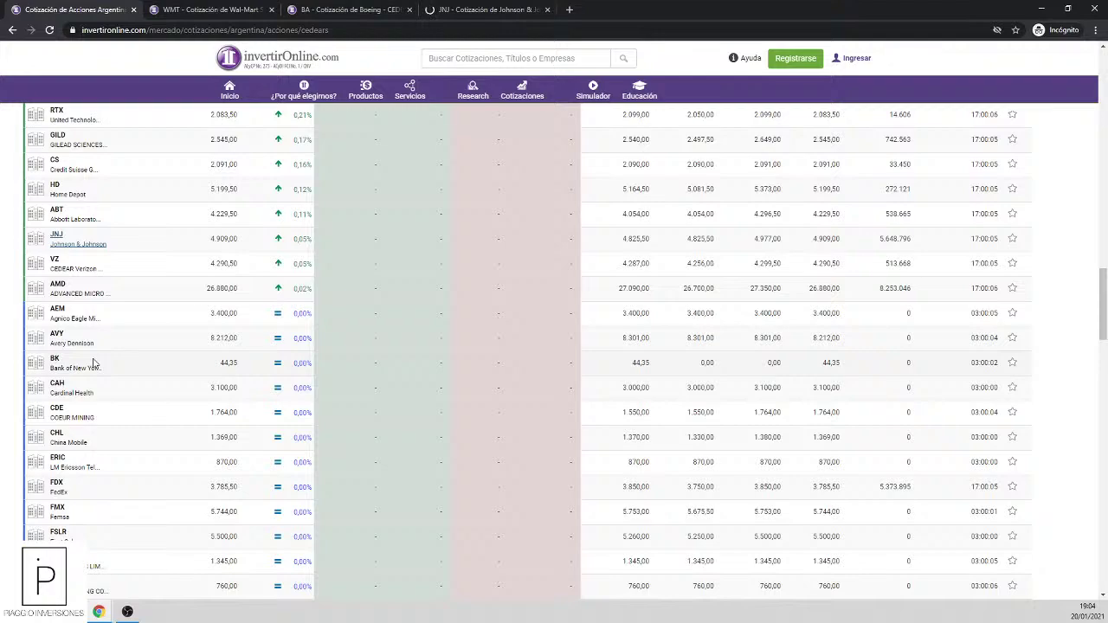
scroll(90, 363, down, 1)
scroll(87, 363, down, 5)
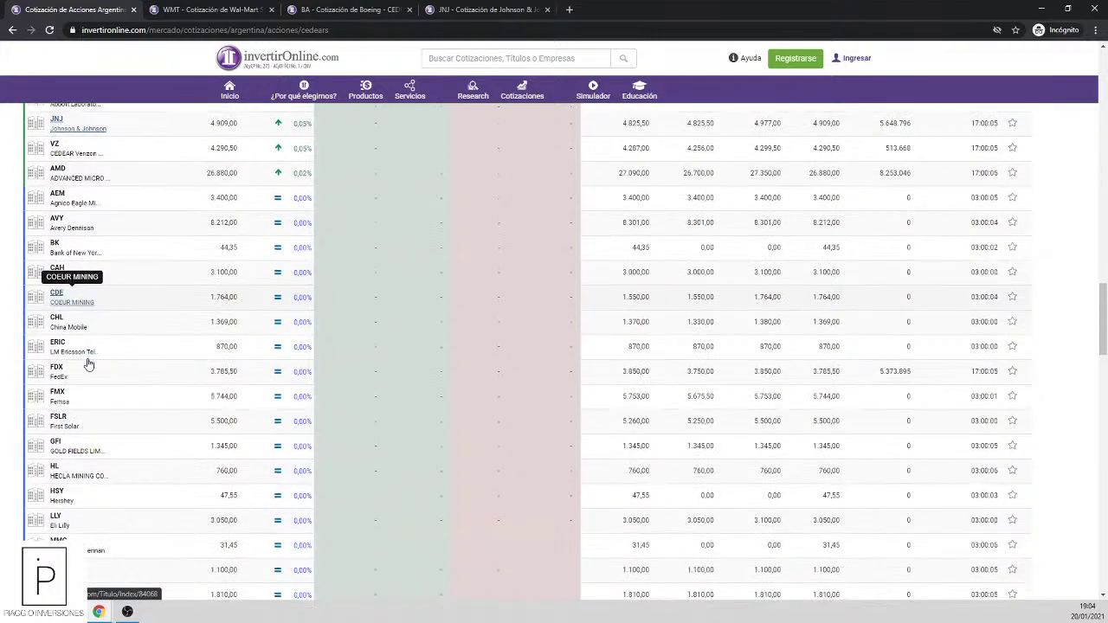
scroll(87, 363, down, 3)
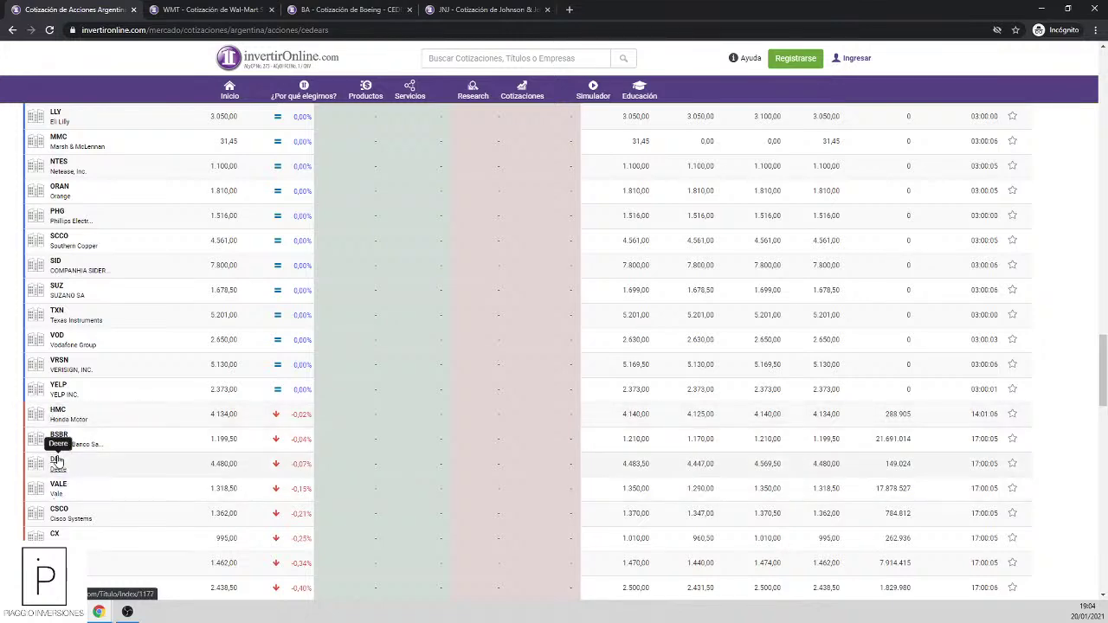
scroll(54, 492, down, 1)
scroll(61, 424, down, 3)
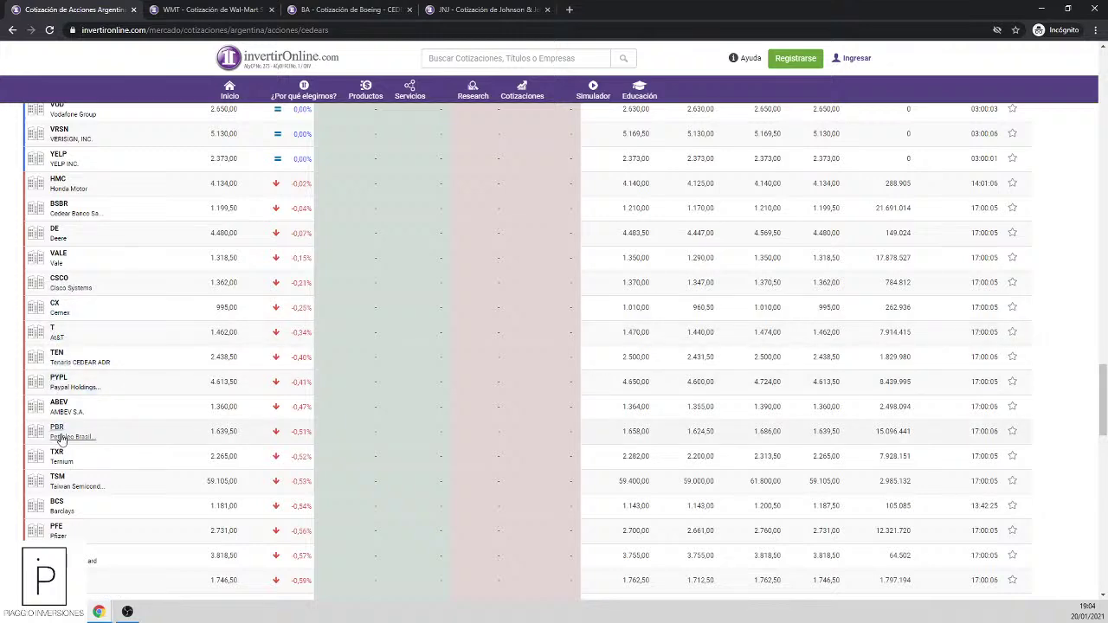
scroll(61, 439, down, 1)
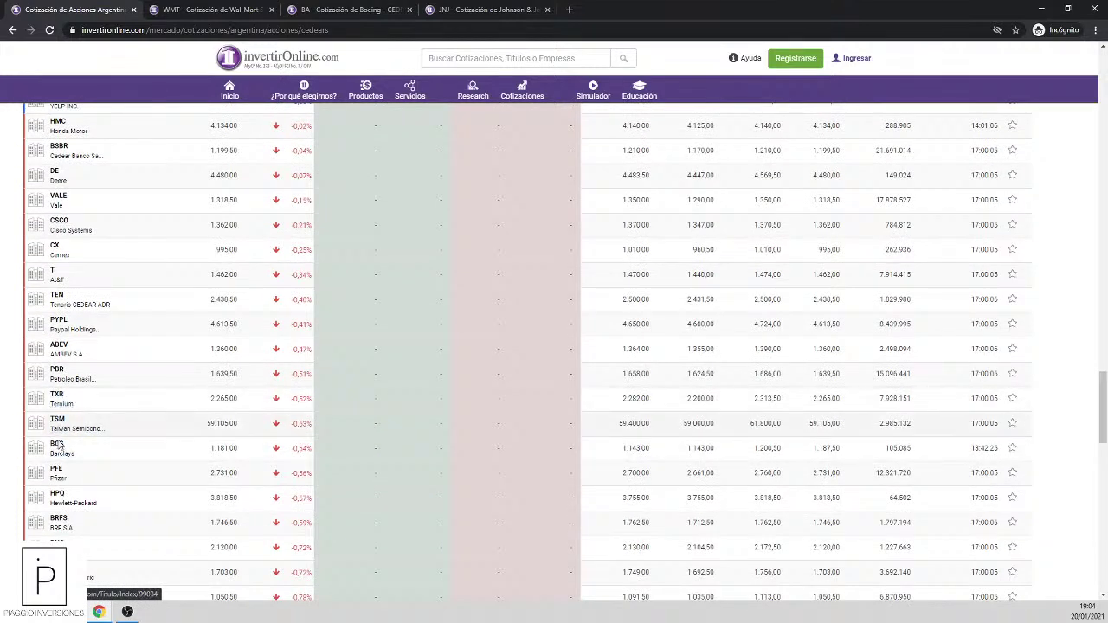
scroll(57, 476, down, 4)
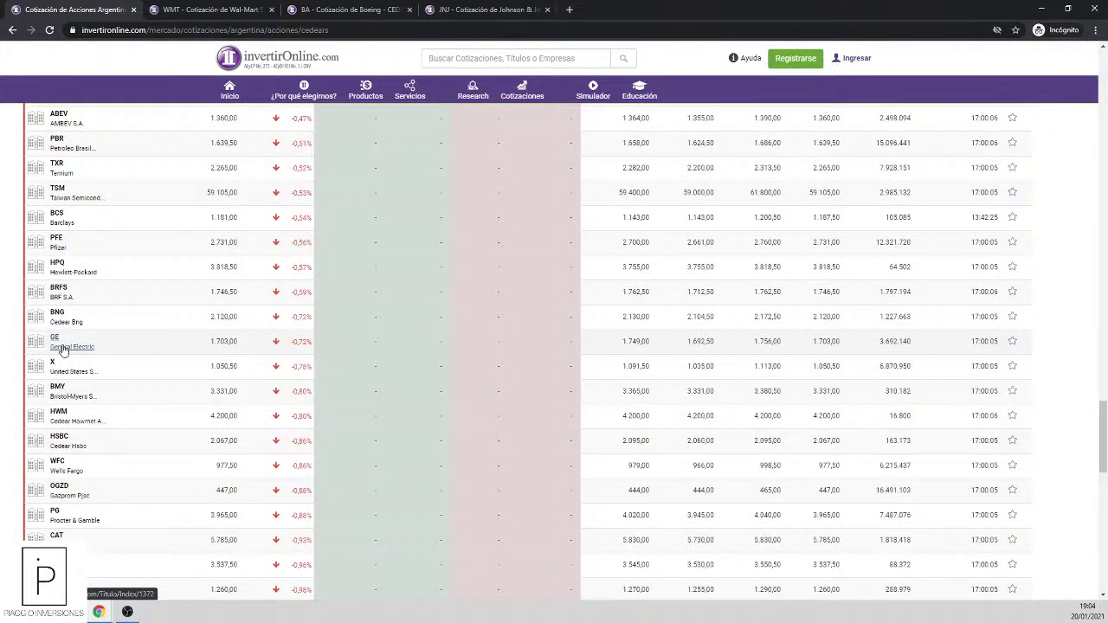
middle_click(62, 346)
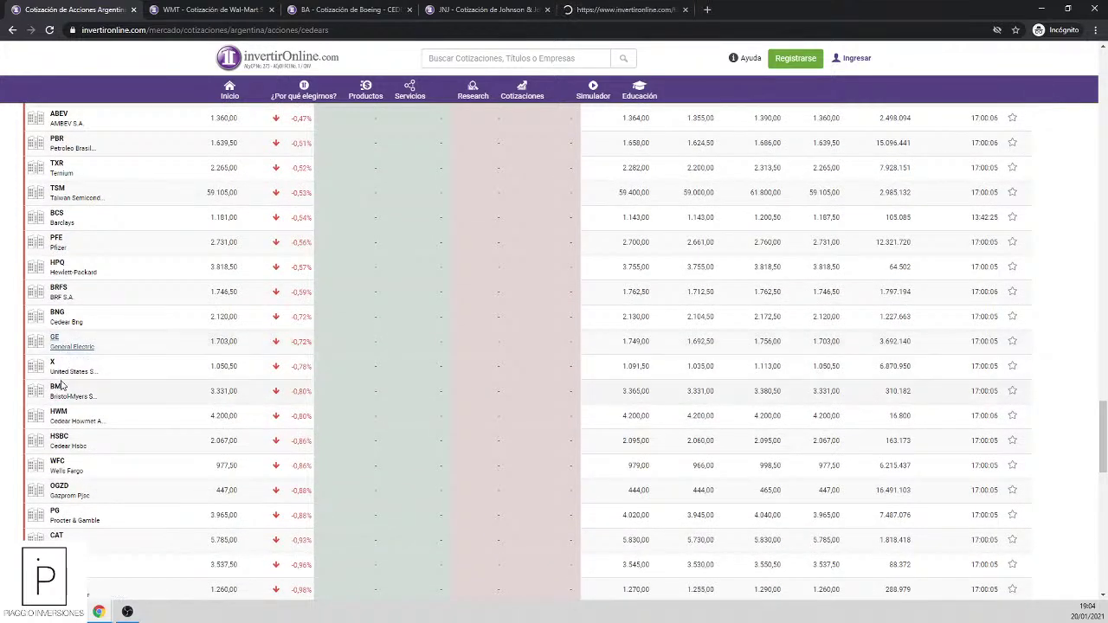
Step: Examine the falling CEDEARs from General Electric (GE) down to the end of the list
scroll(73, 400, down, 4)
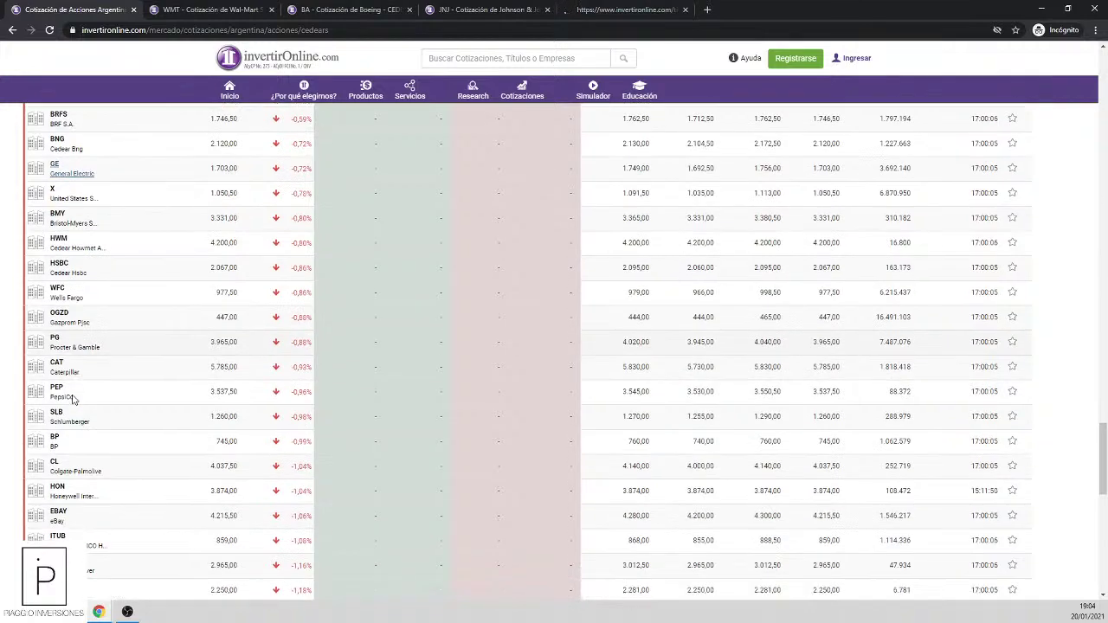
scroll(74, 400, down, 4)
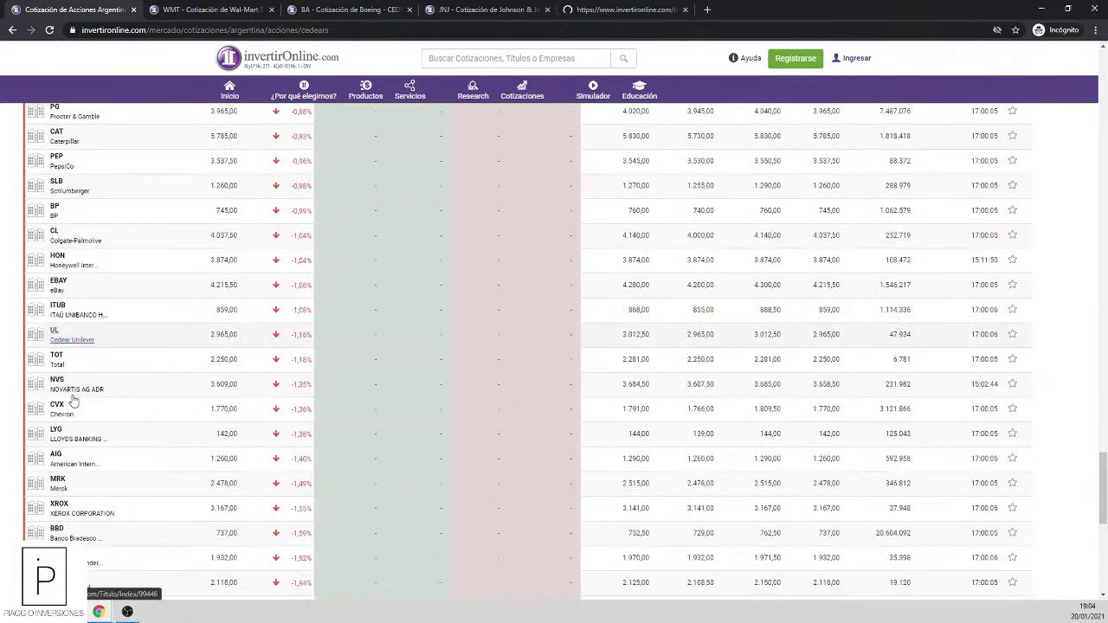
scroll(73, 400, down, 2)
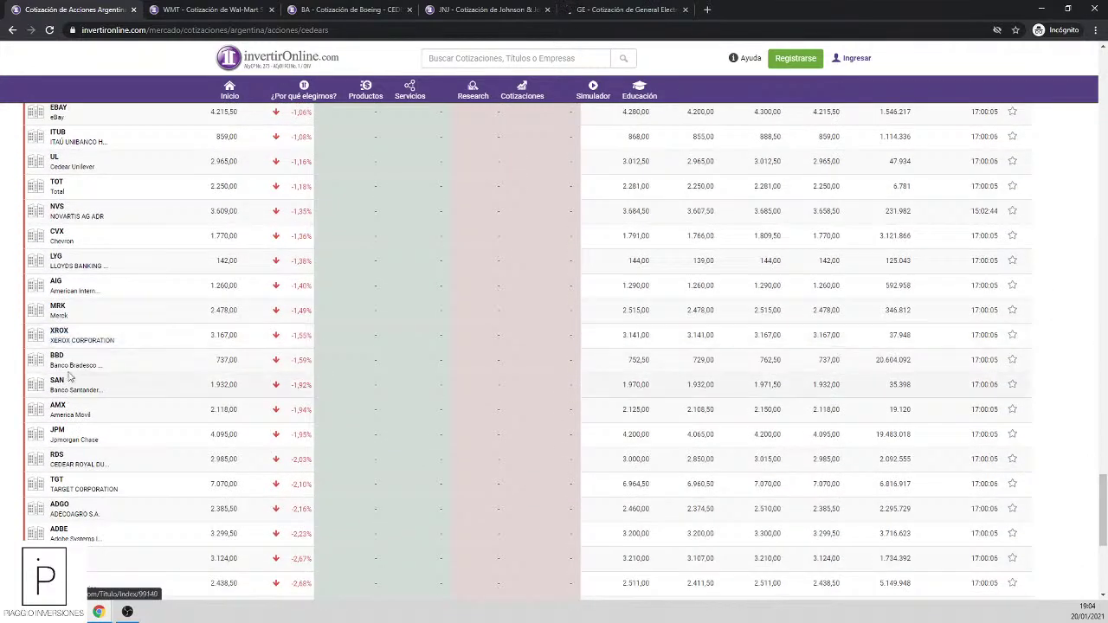
scroll(61, 368, down, 2)
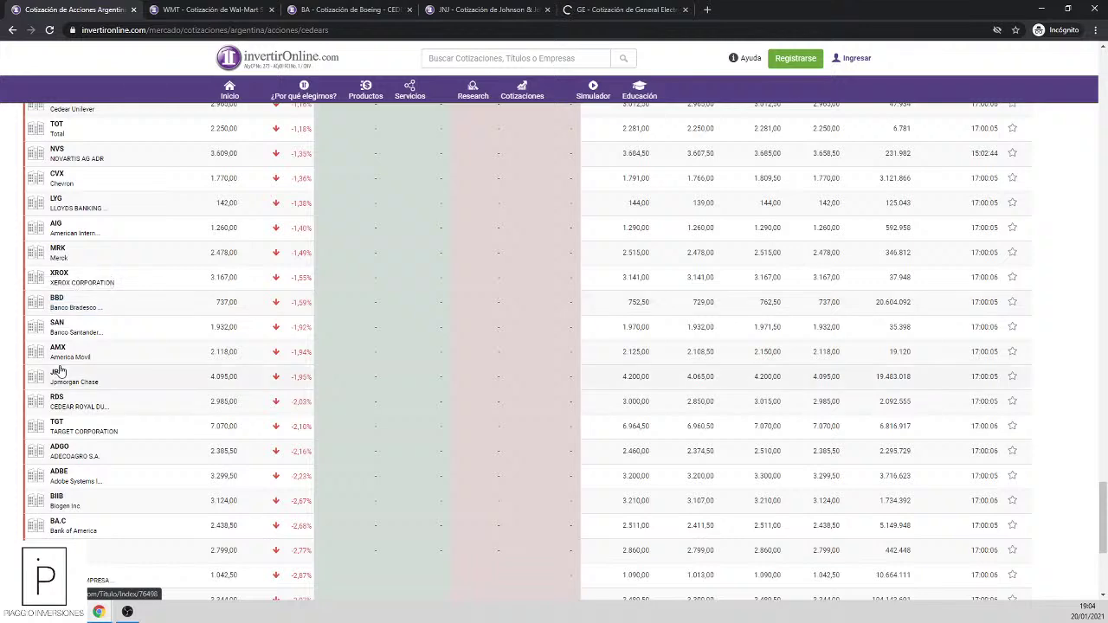
scroll(62, 368, down, 1)
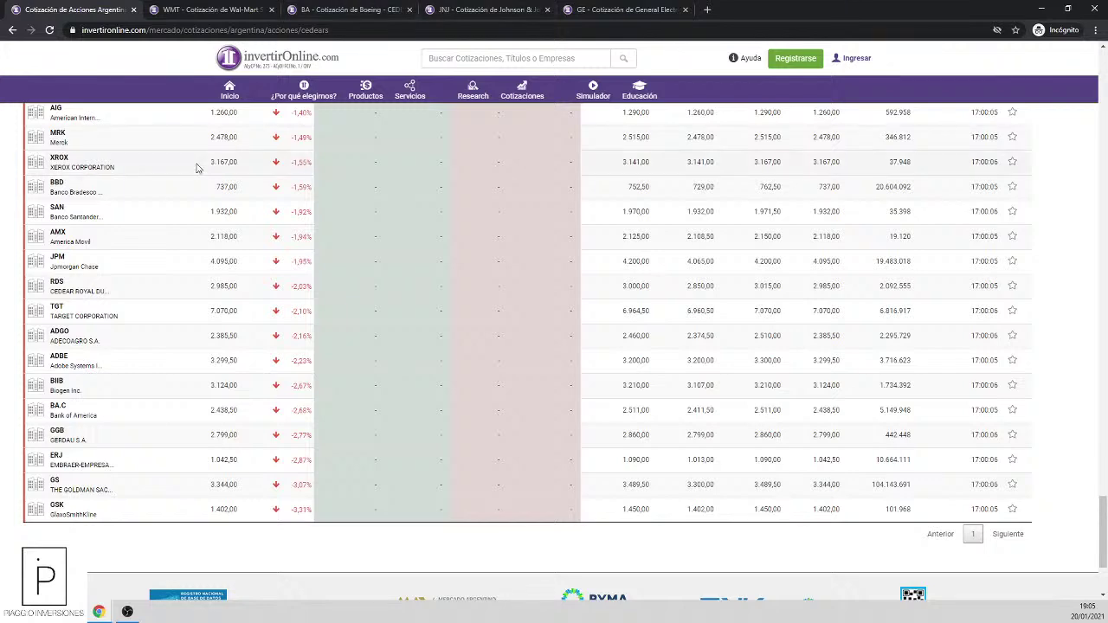
Step: Go back up through the falling CEDEARs and search the page for "hd" to locate Home Depot
scroll(196, 145, up, 1)
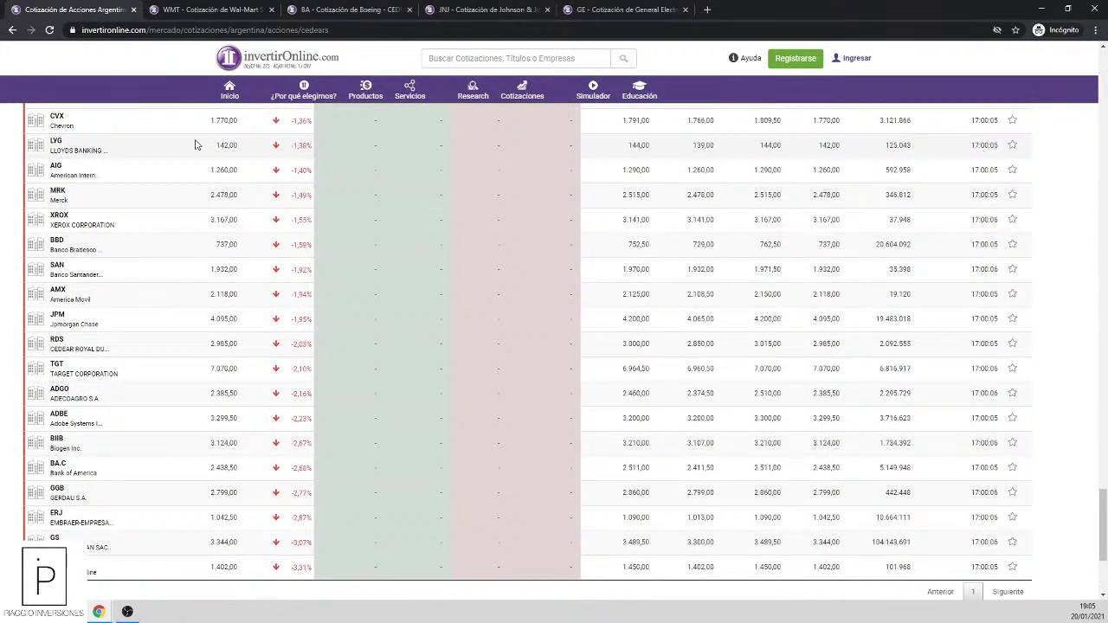
scroll(123, 252, up, 3)
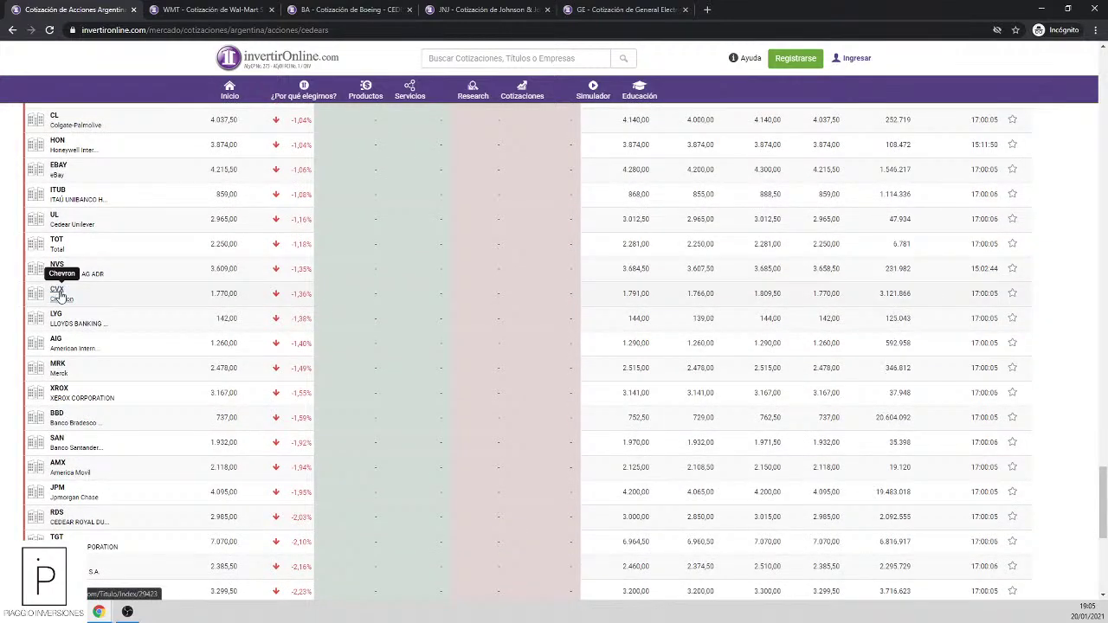
scroll(158, 286, up, 3)
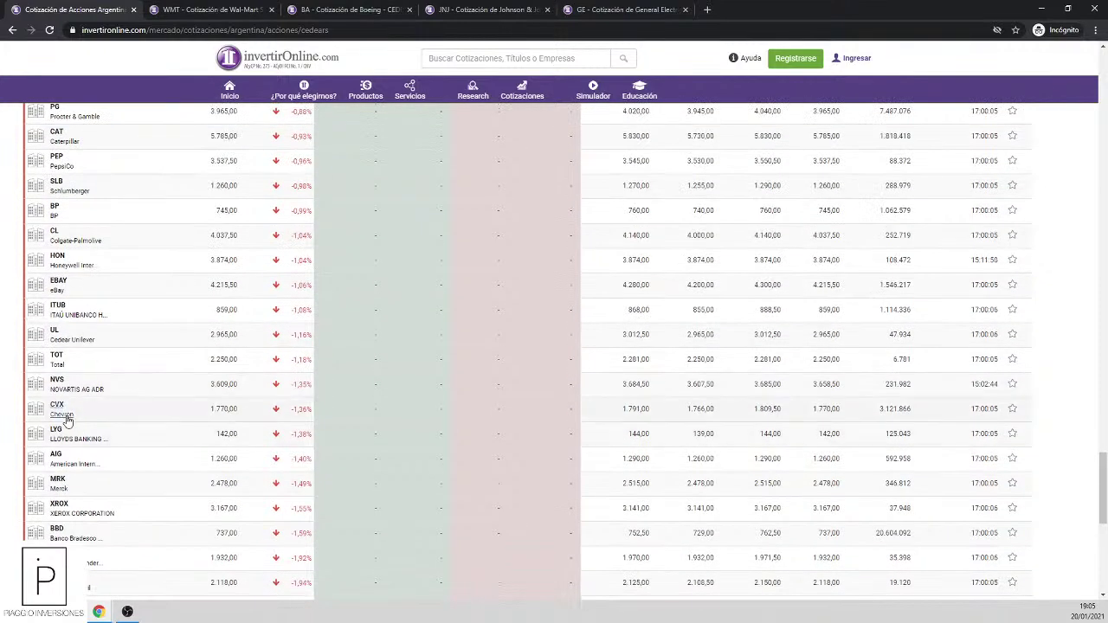
scroll(78, 383, up, 10)
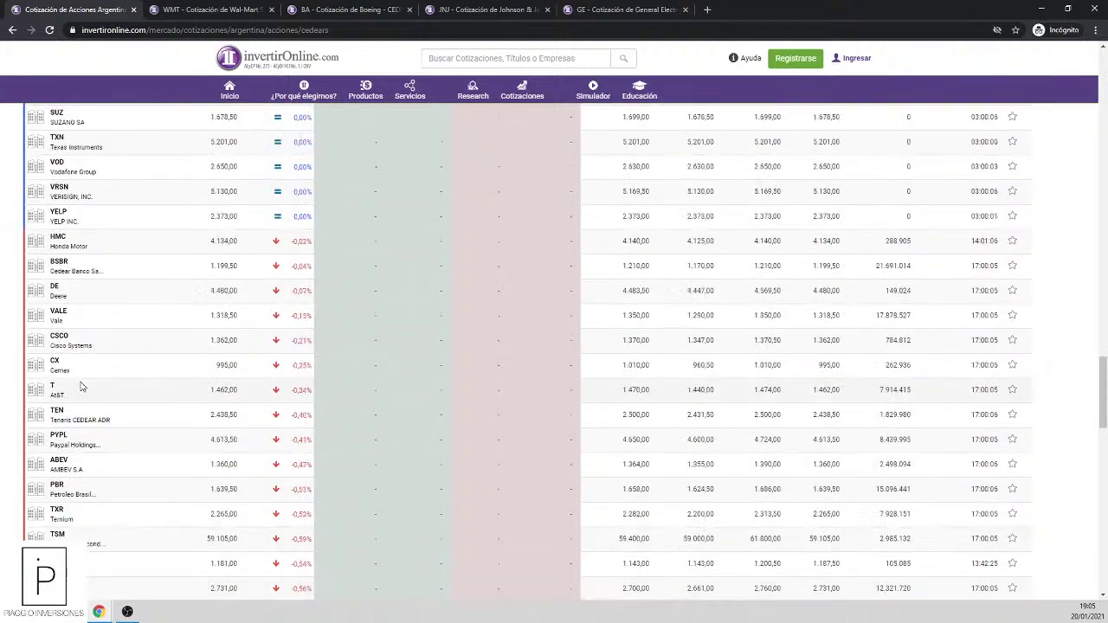
key(ctrl+f)
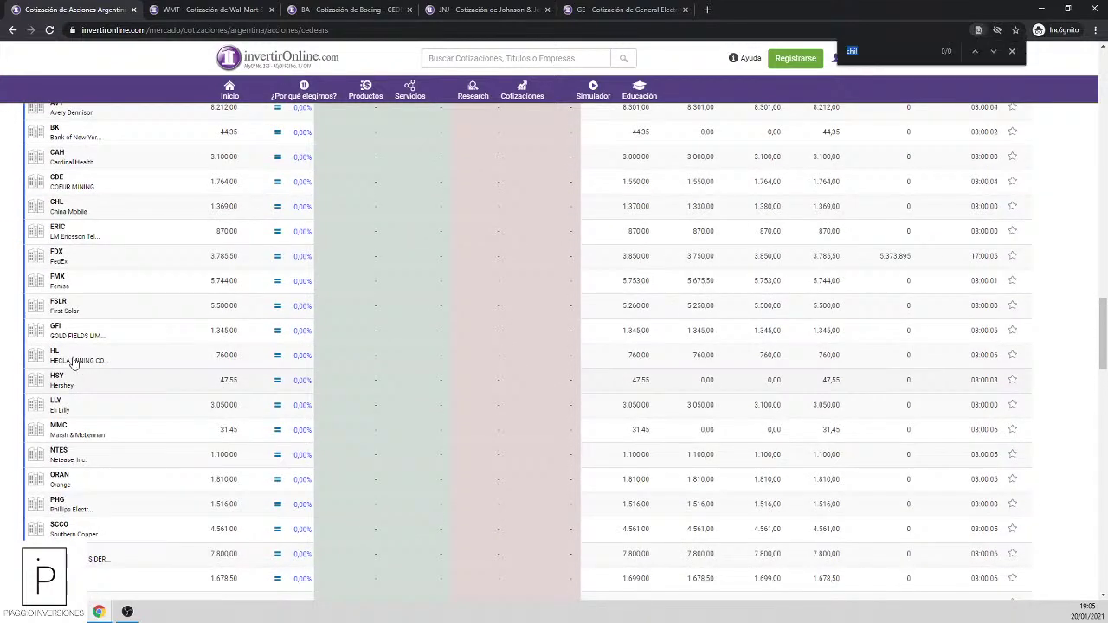
text(hd)
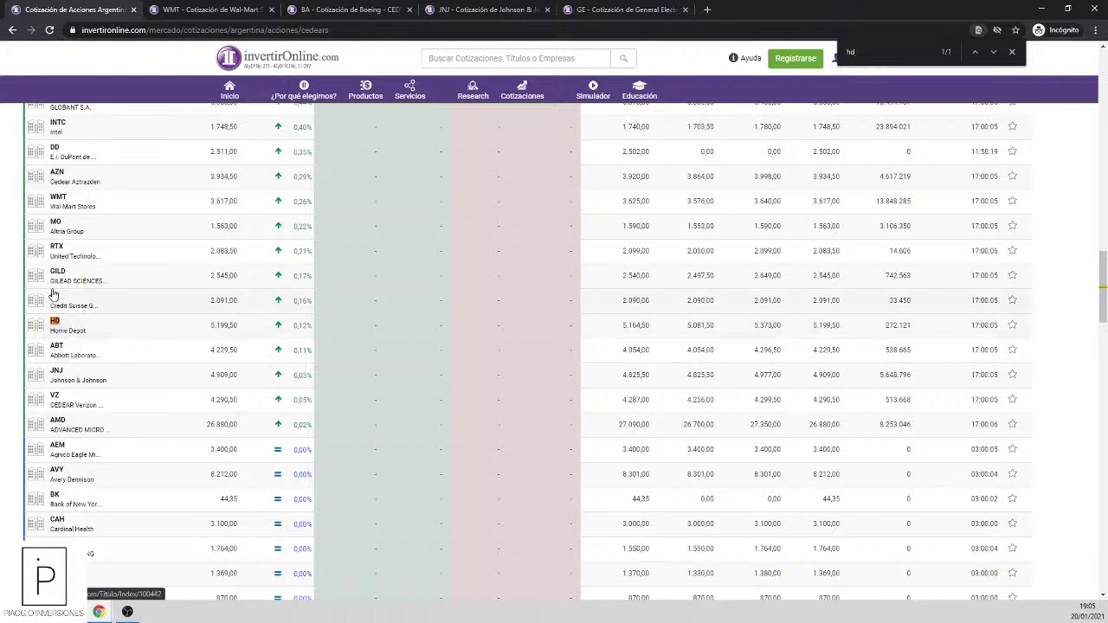
Step: Find Vista Oil & Gas (VIST) among the rising CEDEARs and open its quote page in a new browser tab
scroll(60, 346, up, 3)
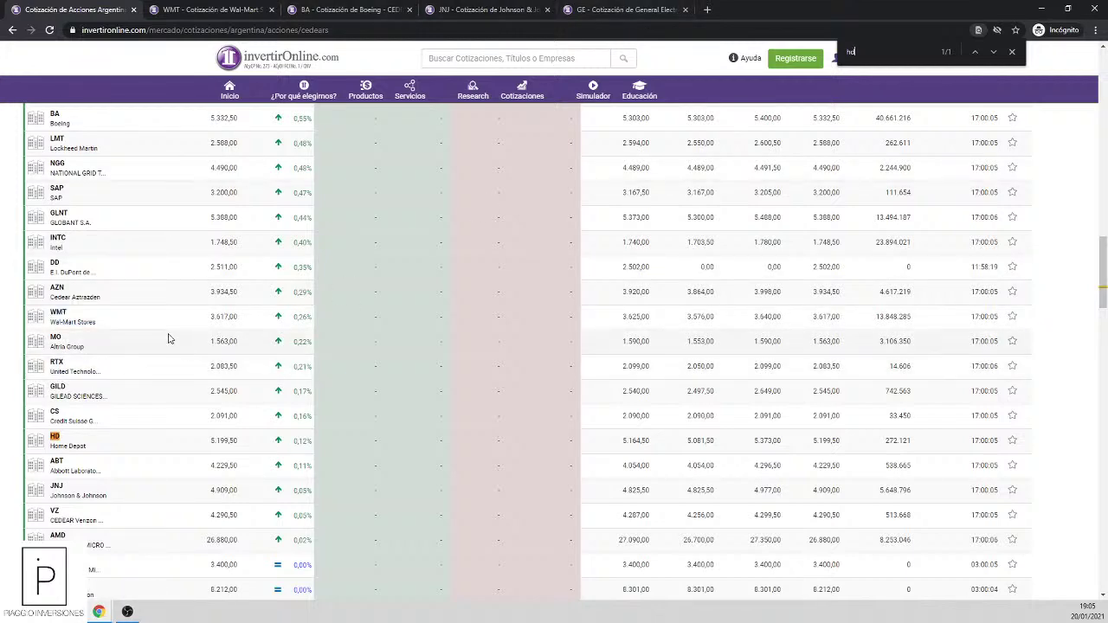
scroll(119, 389, up, 3)
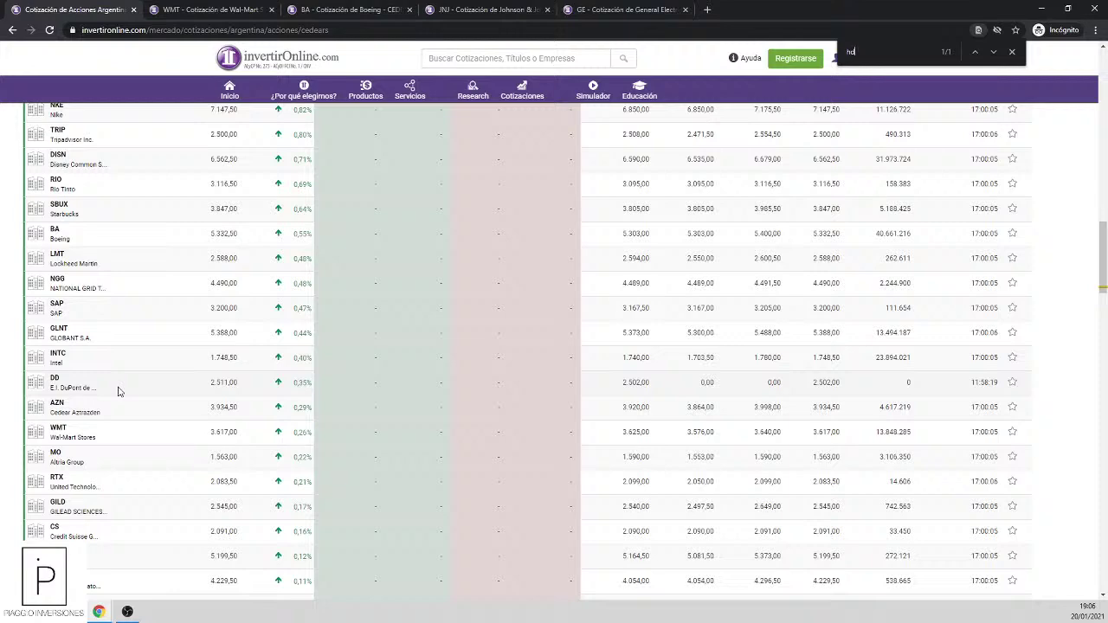
scroll(119, 390, up, 2)
scroll(113, 373, up, 1)
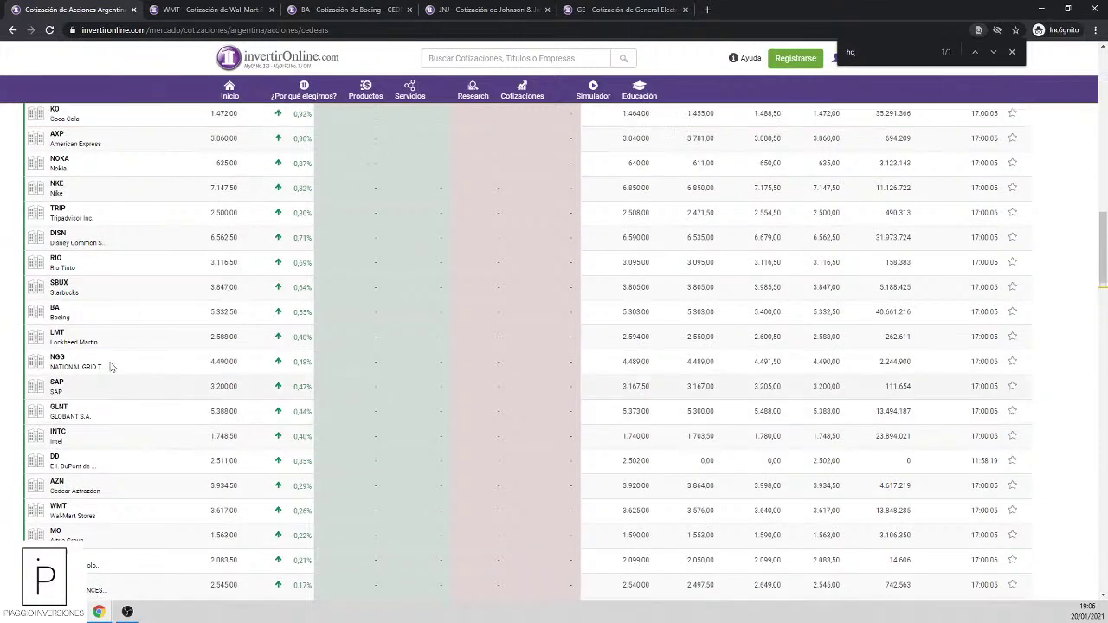
scroll(110, 366, up, 1)
scroll(52, 259, up, 2)
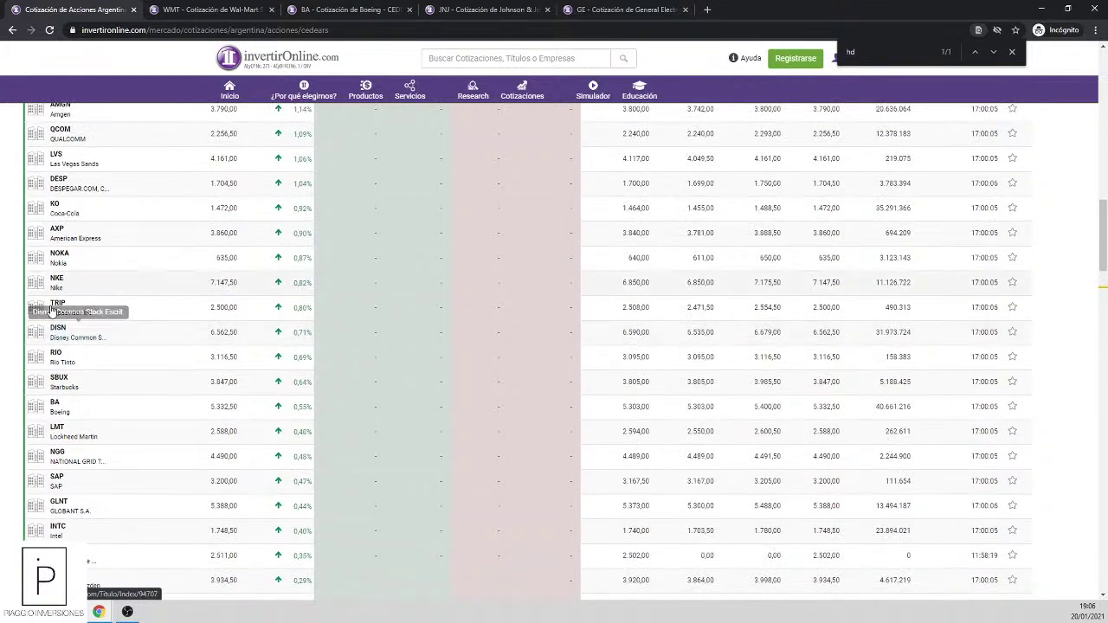
scroll(57, 303, up, 2)
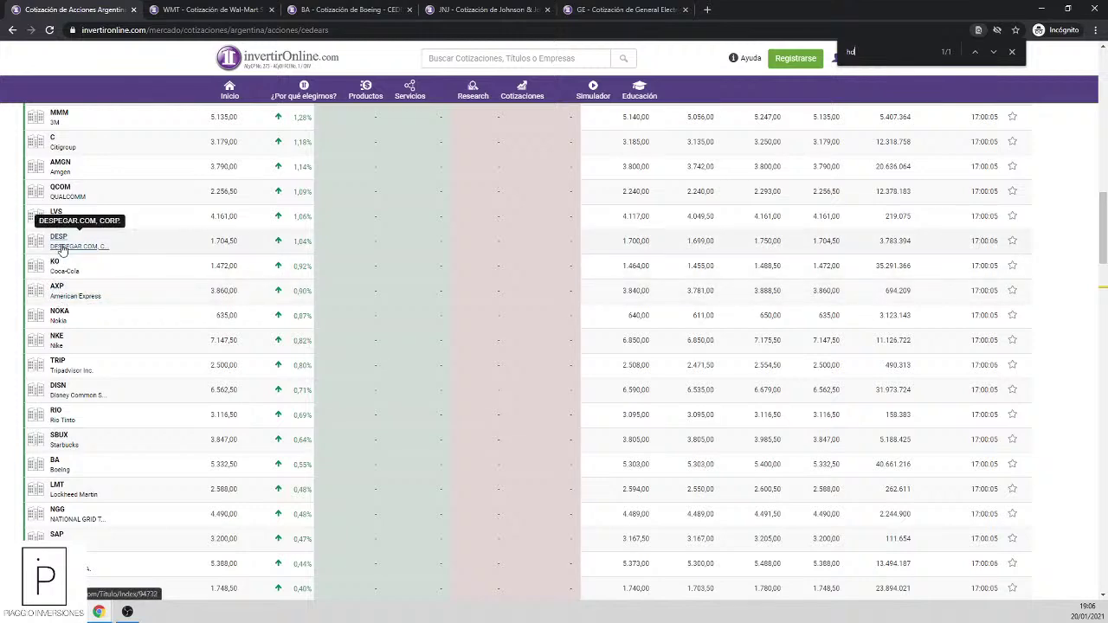
scroll(62, 255, up, 2)
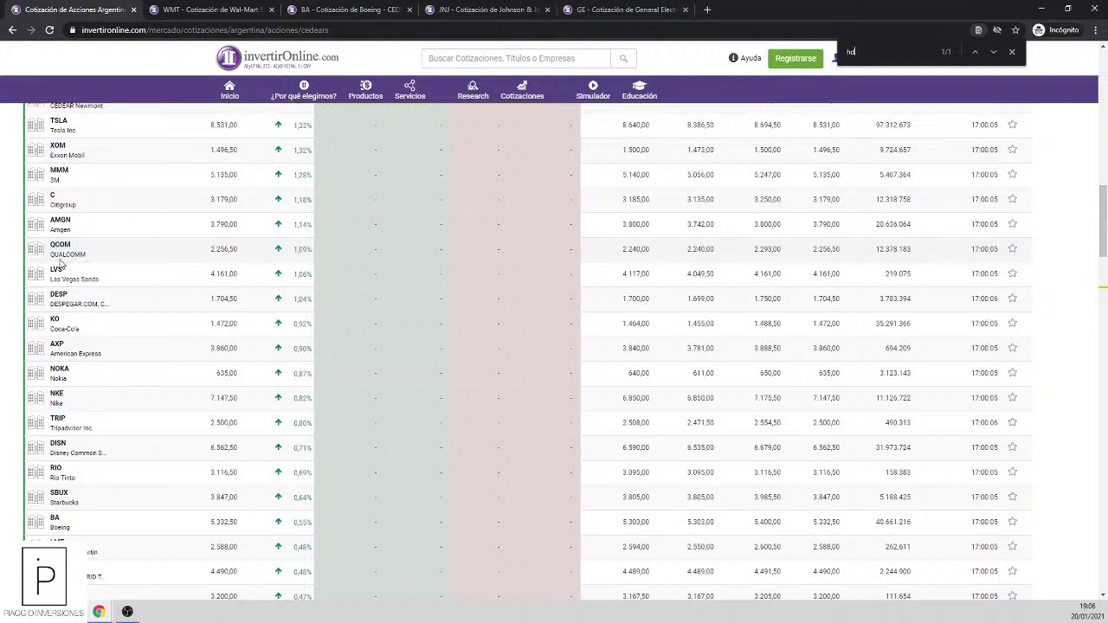
scroll(62, 256, up, 2)
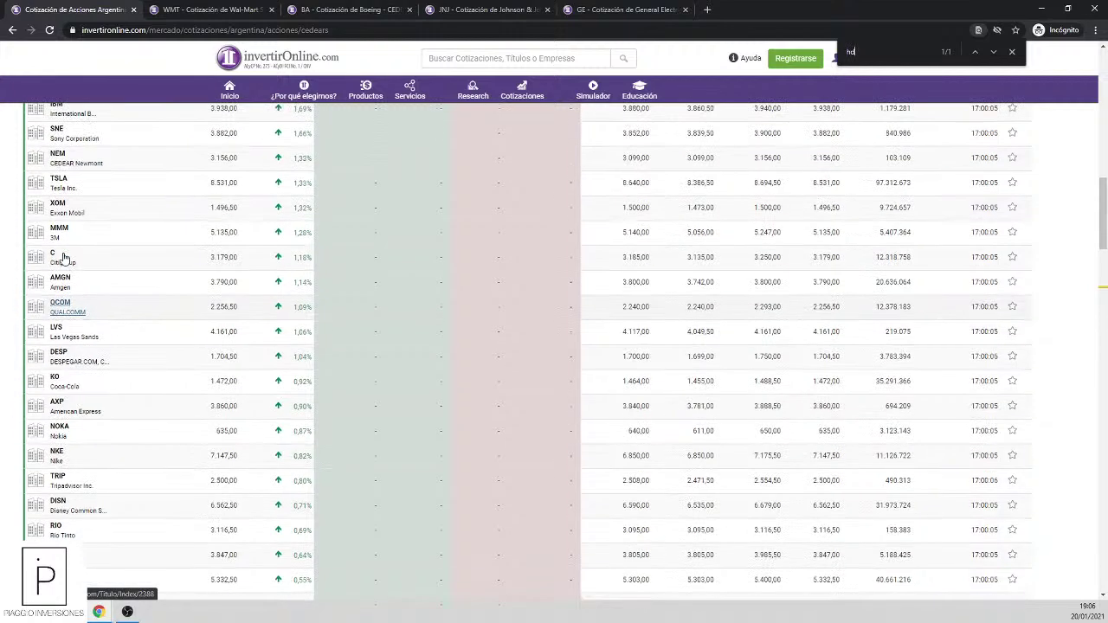
scroll(62, 258, up, 6)
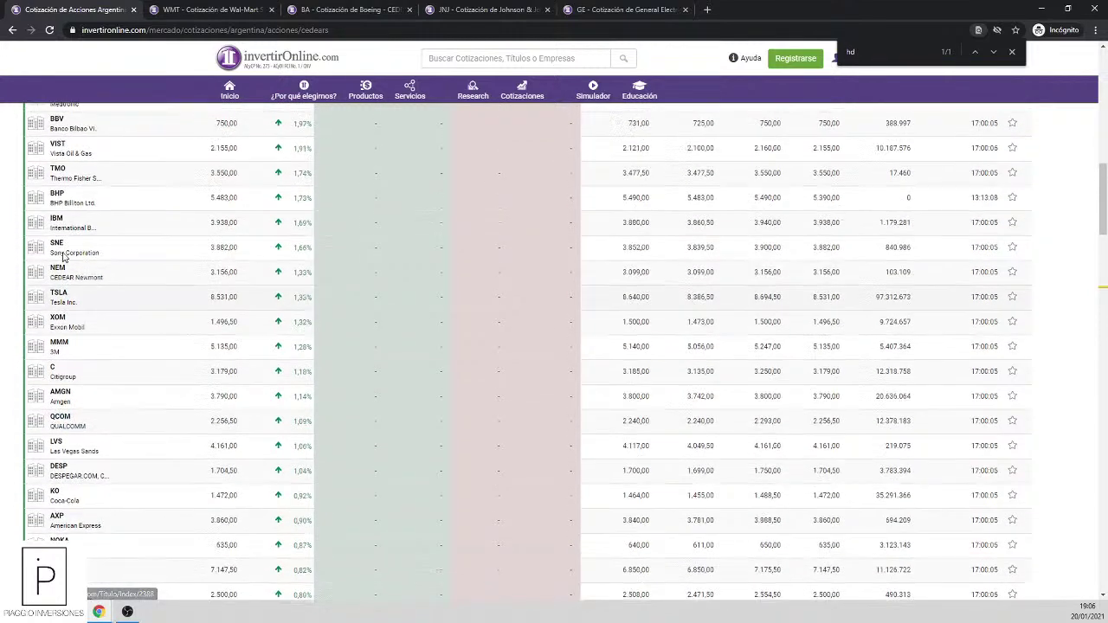
scroll(55, 321, up, 2)
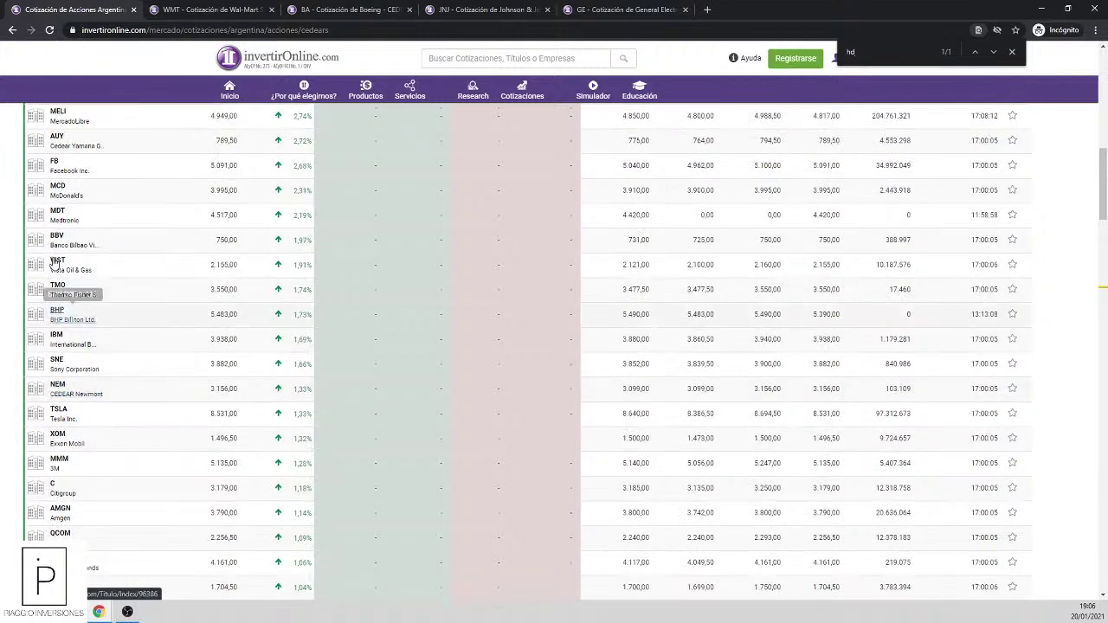
middle_click(62, 273)
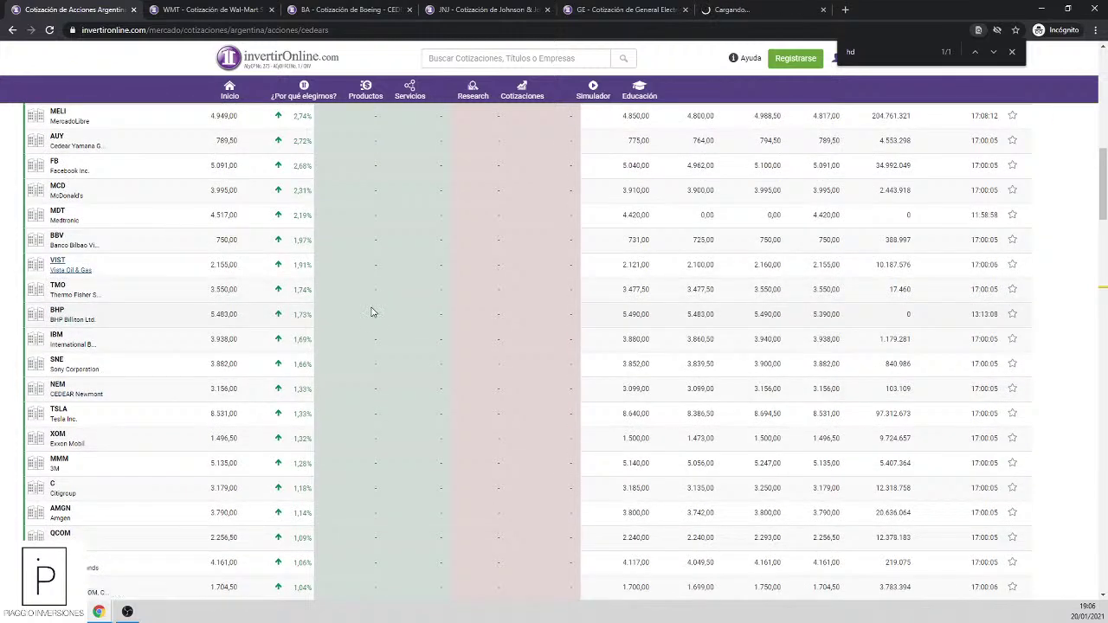
Step: Review the rising CEDEARs ranked above Vista Oil & Gas and close the page search
scroll(147, 421, up, 6)
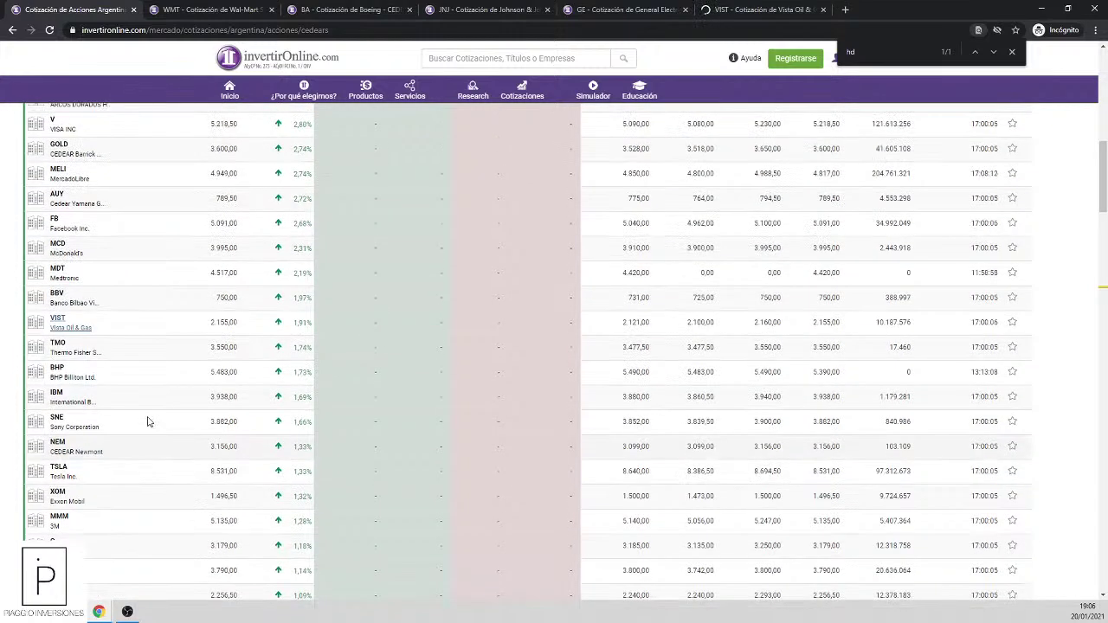
scroll(147, 421, up, 2)
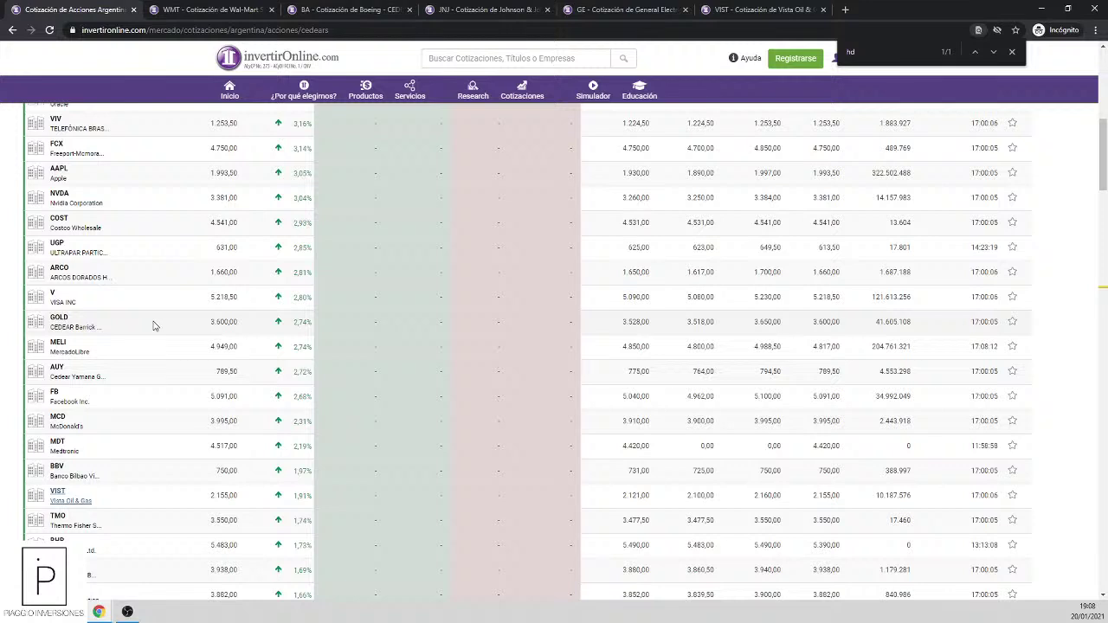
click(1012, 54)
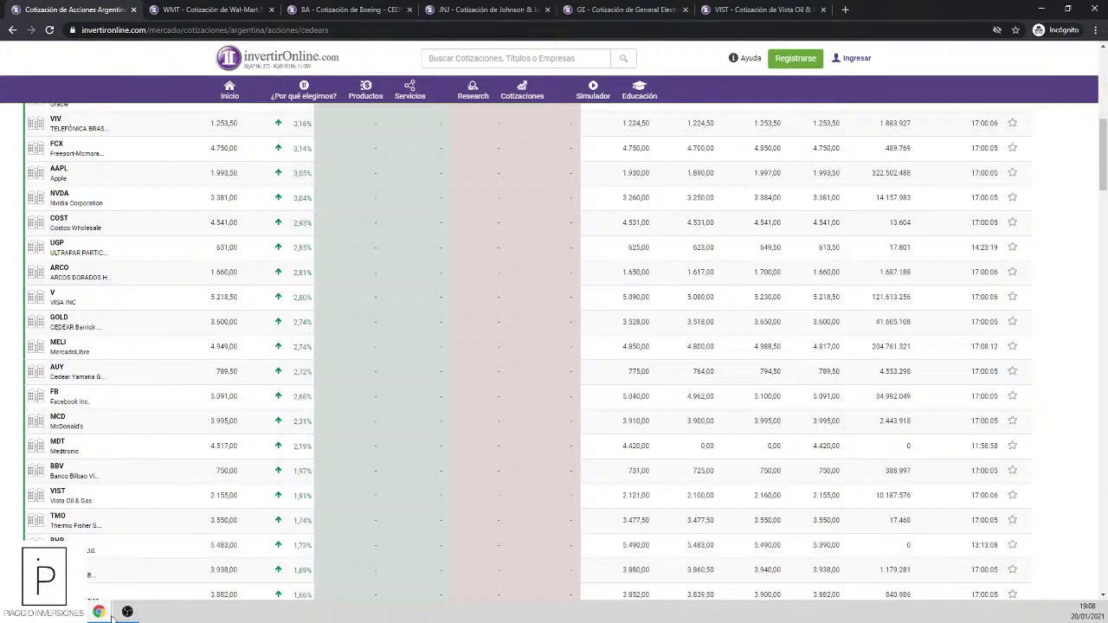
Step: Switch to the Análisis técnico spreadsheet and find the ticker "wmt" in the AT CEDEARS sheet
mouse_move(111, 617)
click(111, 549)
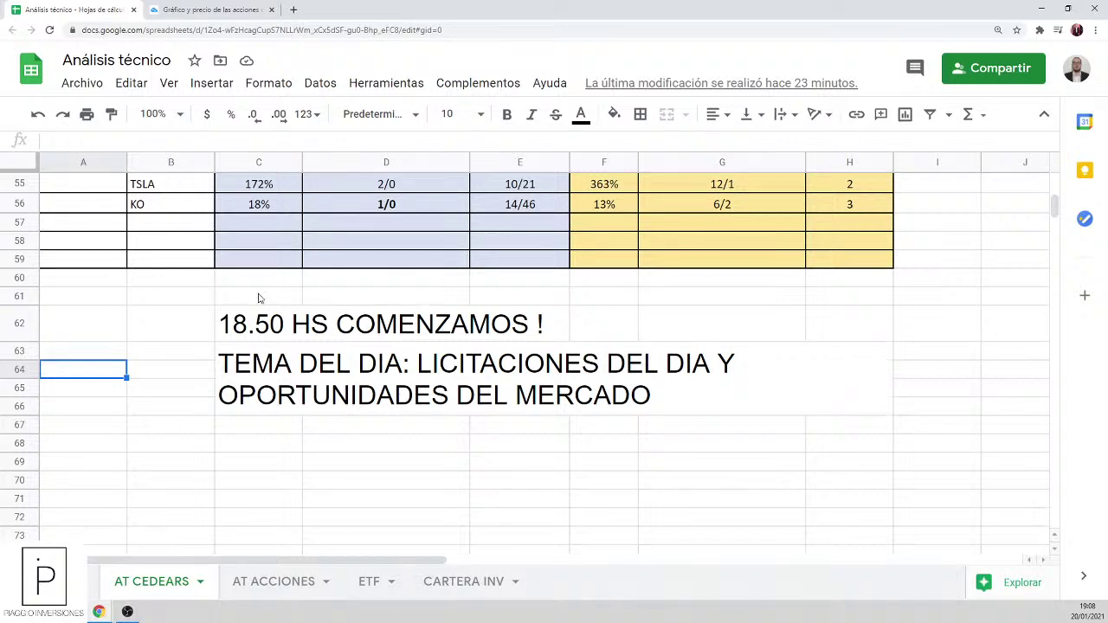
scroll(260, 298, up, 4)
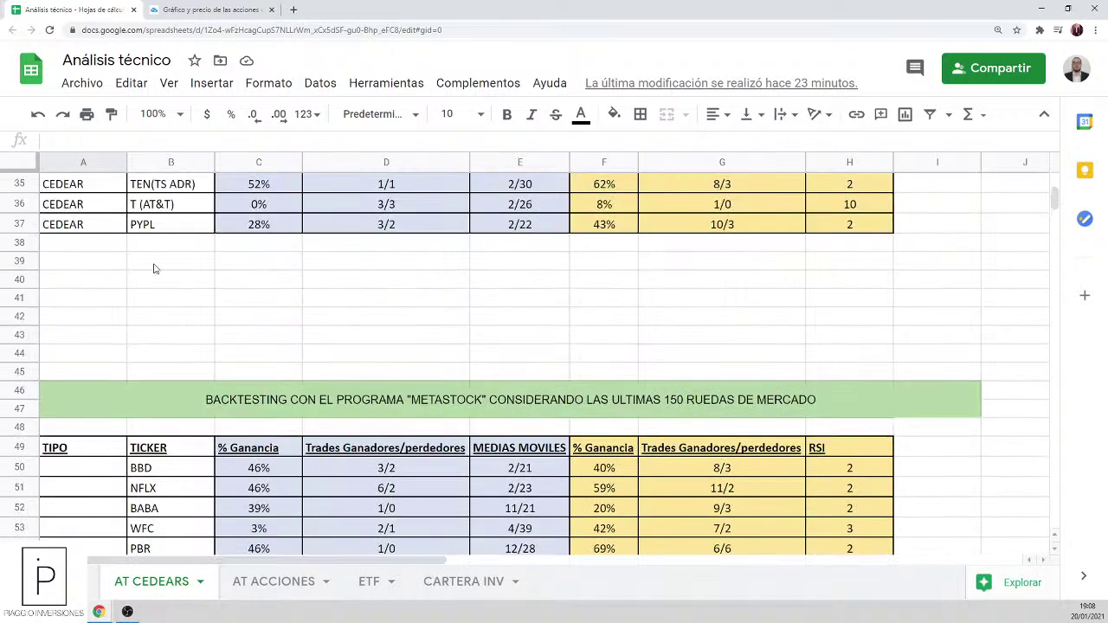
scroll(242, 299, up, 3)
click(250, 311)
key(ctrl+f)
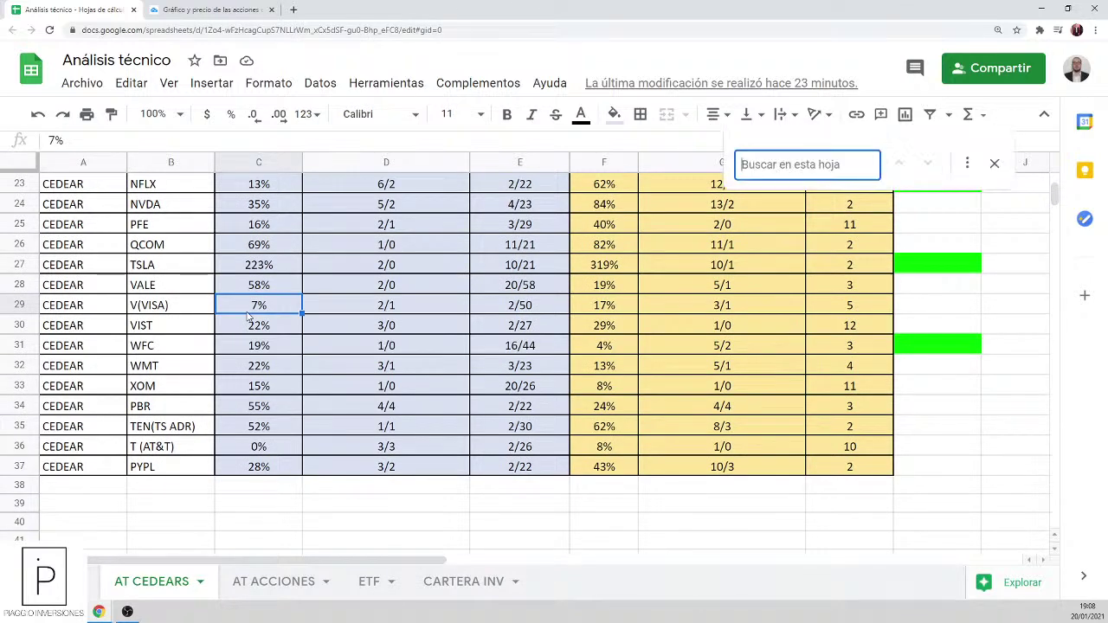
text(wmt)
key(Escape)
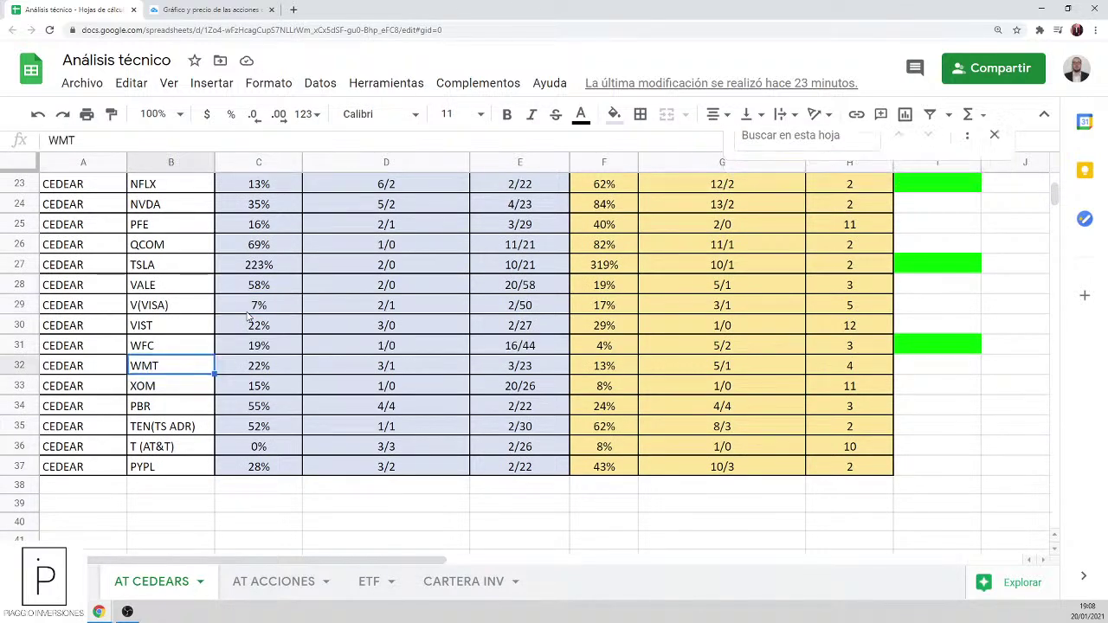
Step: Read WMT's backtesting results across its row, from the moving averages columns through to the RSI column
key(Right)
key(Right)
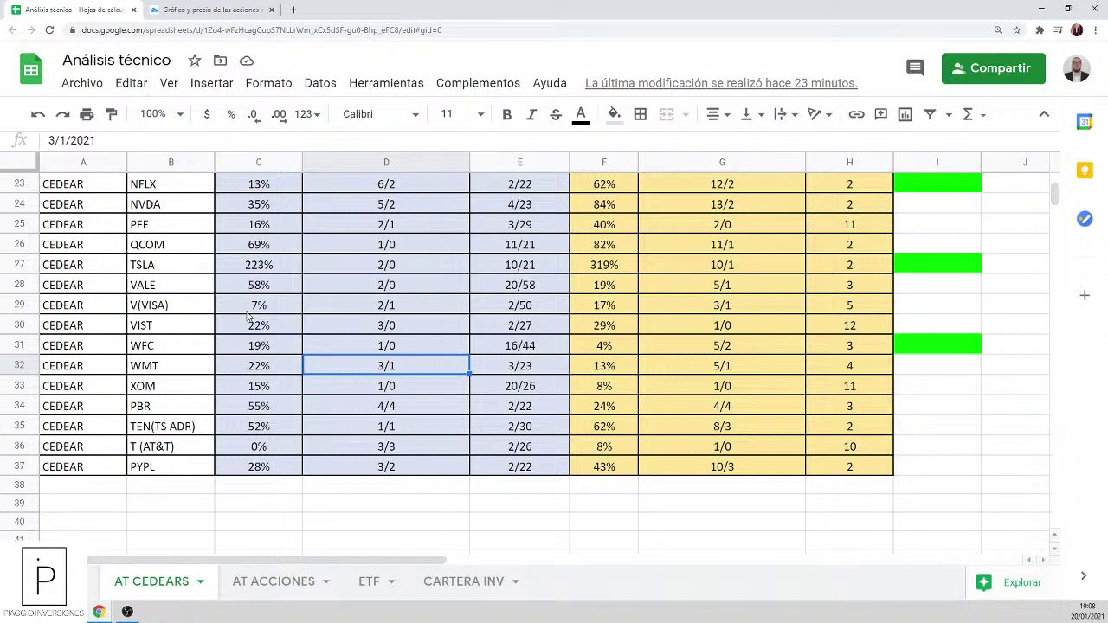
key(Right)
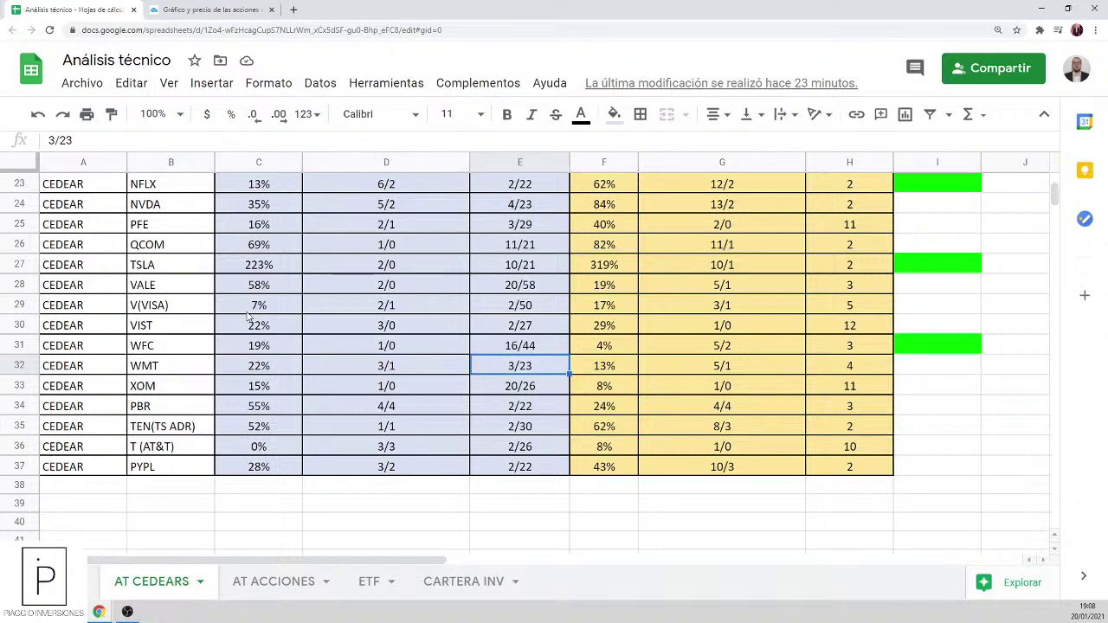
key(Right)
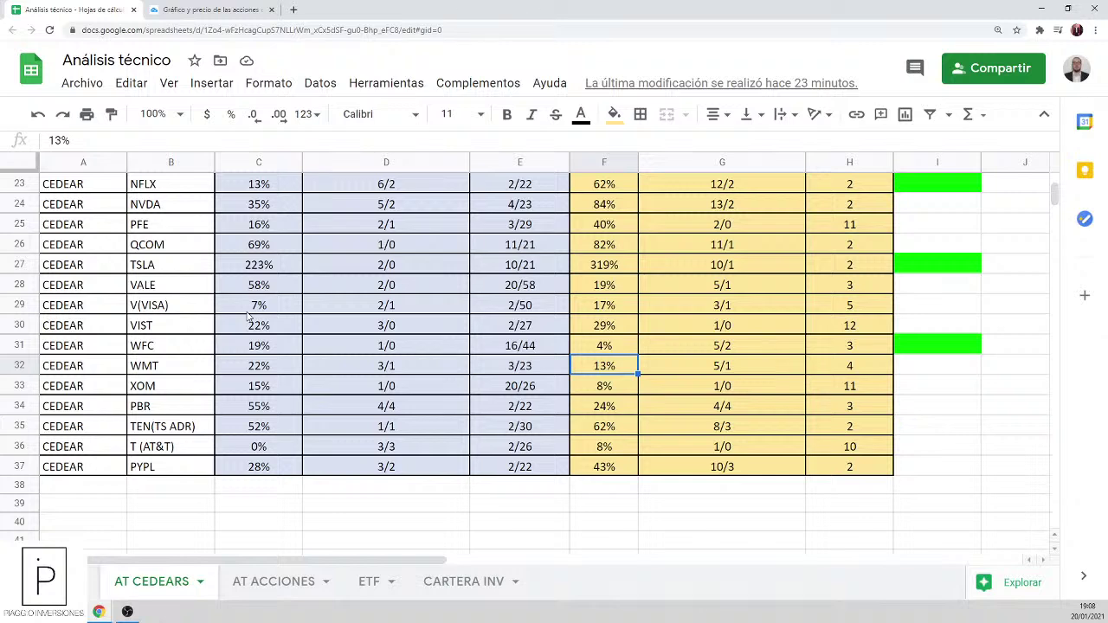
key(Left)
key(Left)
key(Left)
key(Left)
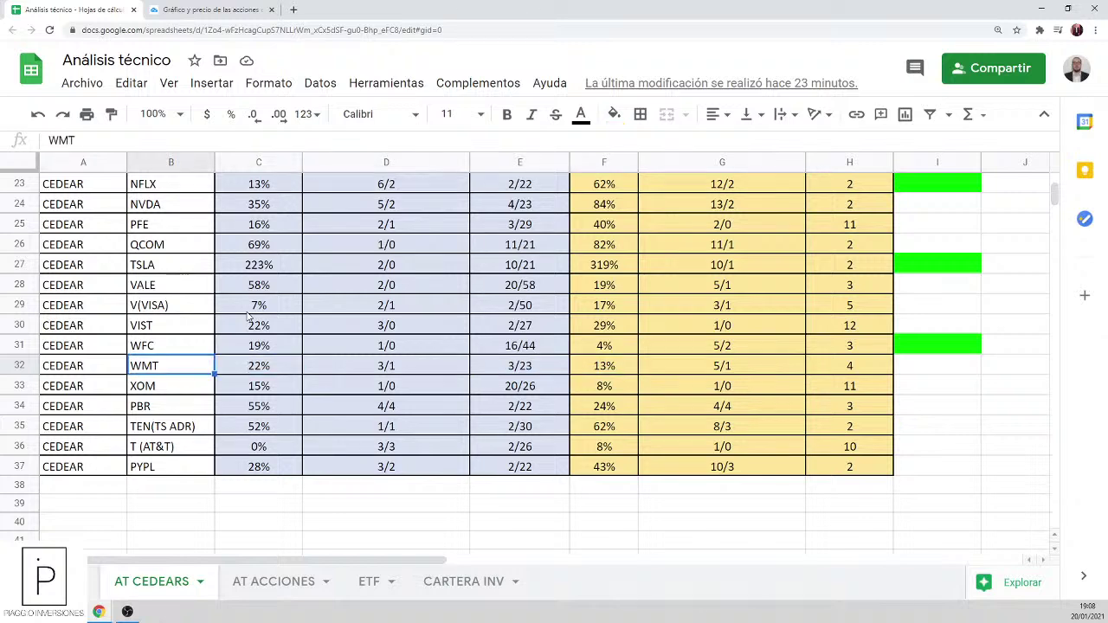
key(Right)
key(Right)
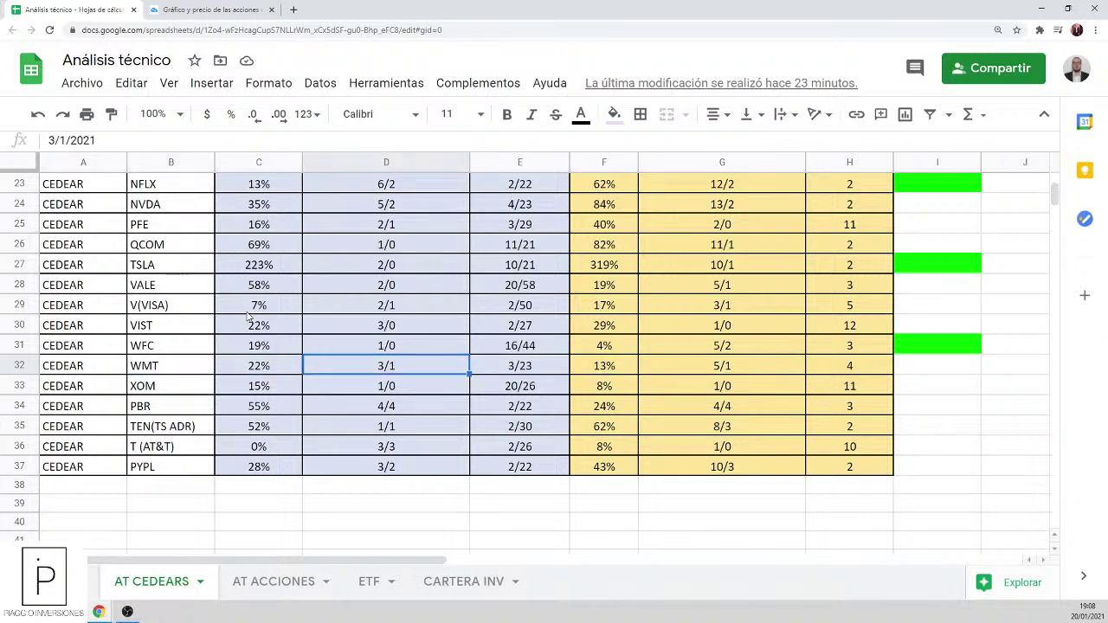
key(Right)
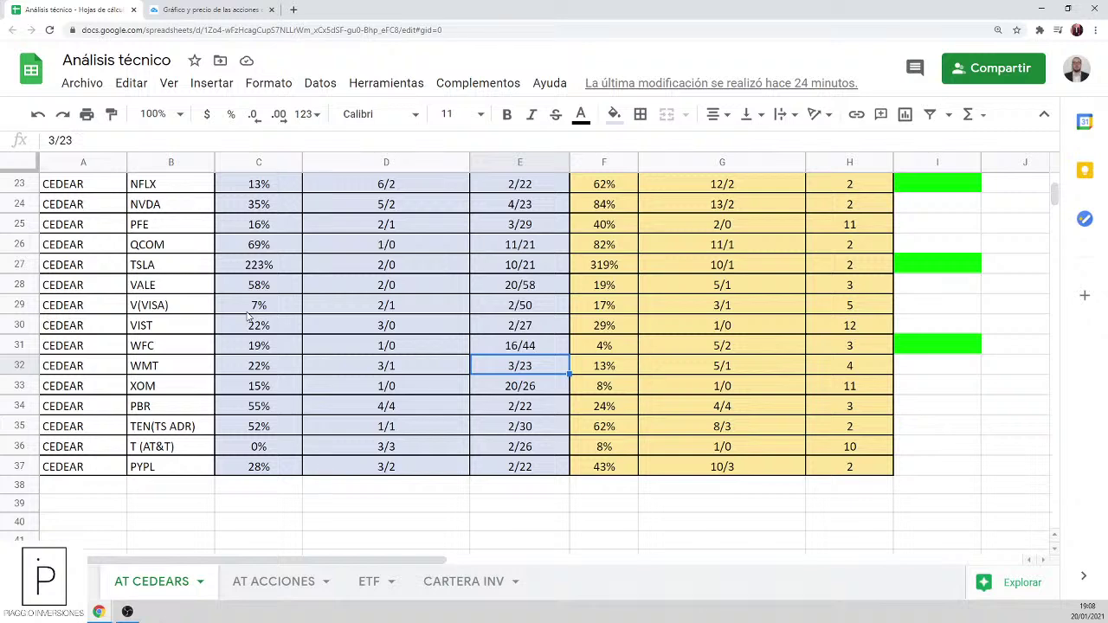
key(Right)
key(Right)
key(Right)
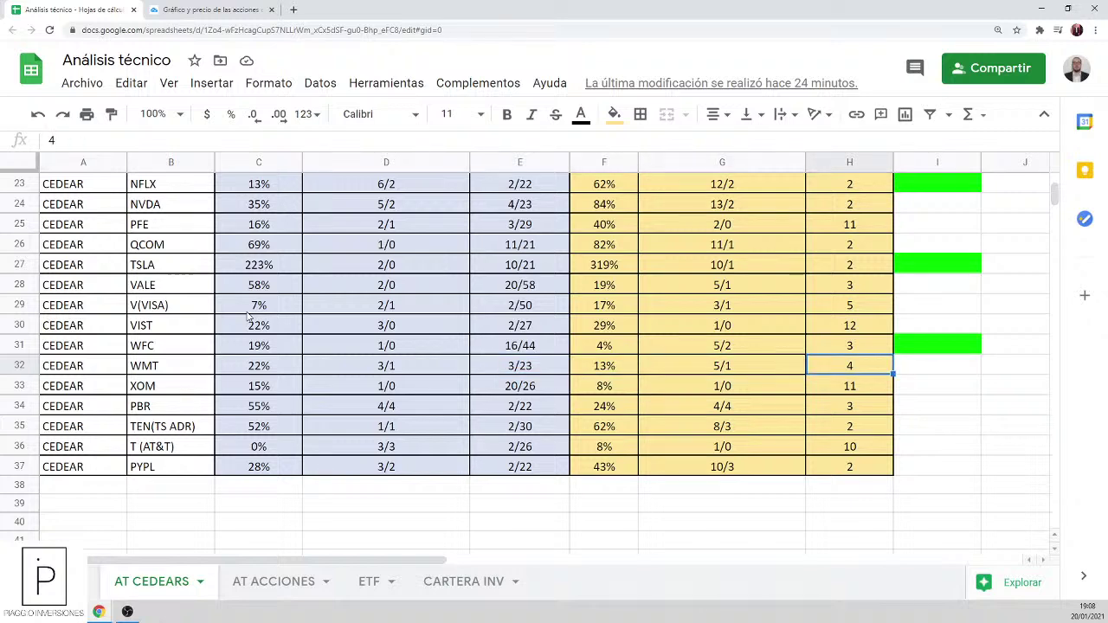
Step: Compare WMT's RSI backtesting result with its moving-average parameters in row 32
key(Left)
key(Left)
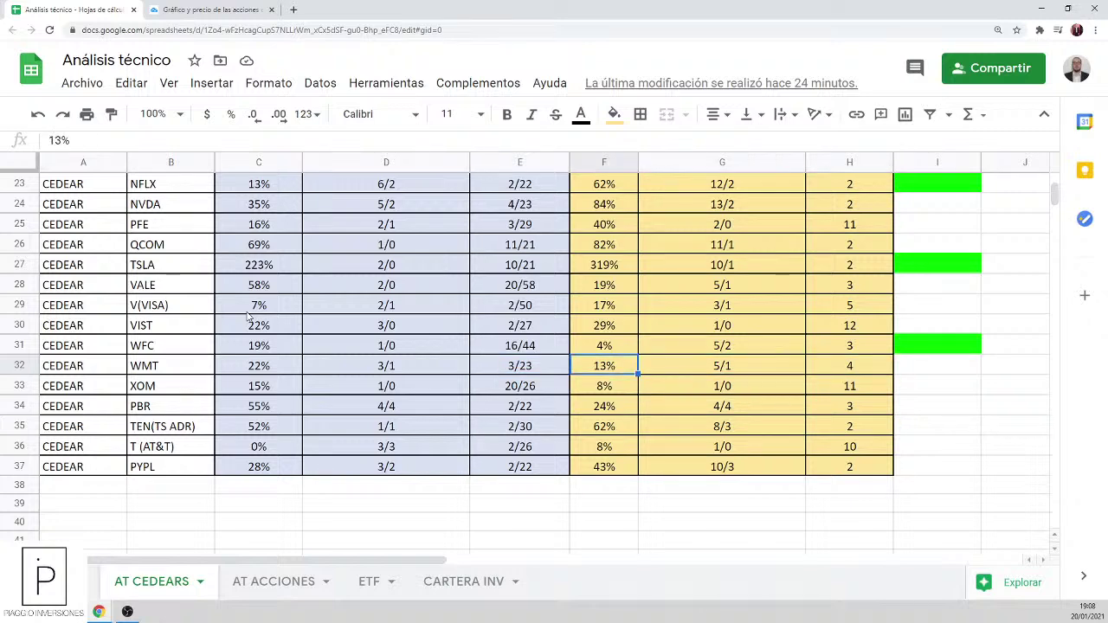
key(Left)
key(Right)
Step: Switch to TradingView, open Alibaba's full-featured chart in its own window, and close the BABA quote page
click(171, 13)
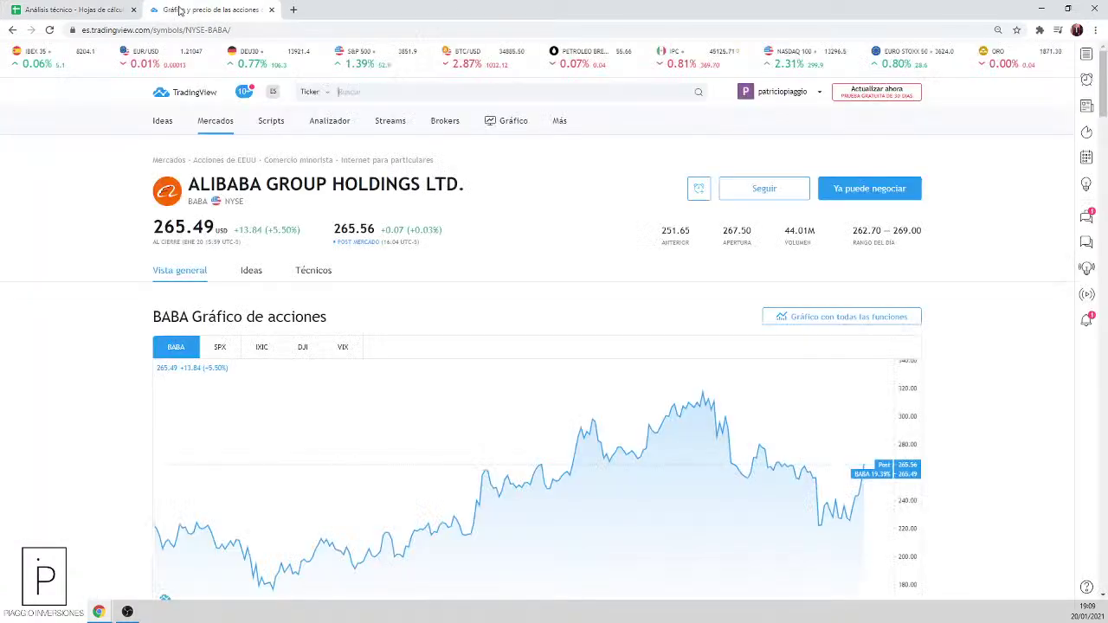
click(774, 322)
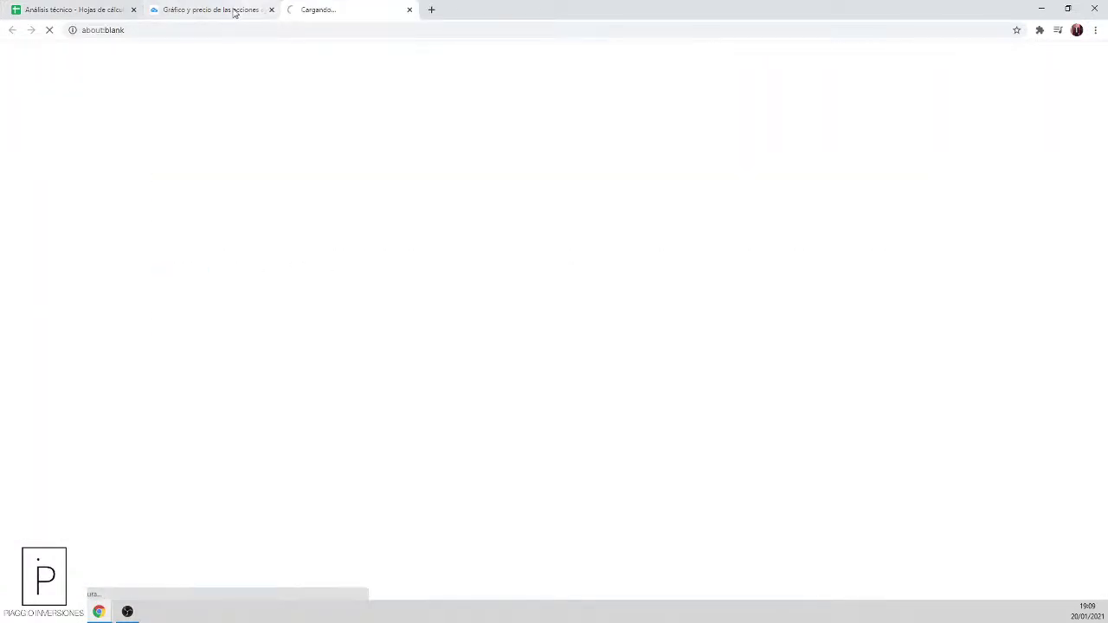
click(271, 10)
drag(261, 16, 358, 141)
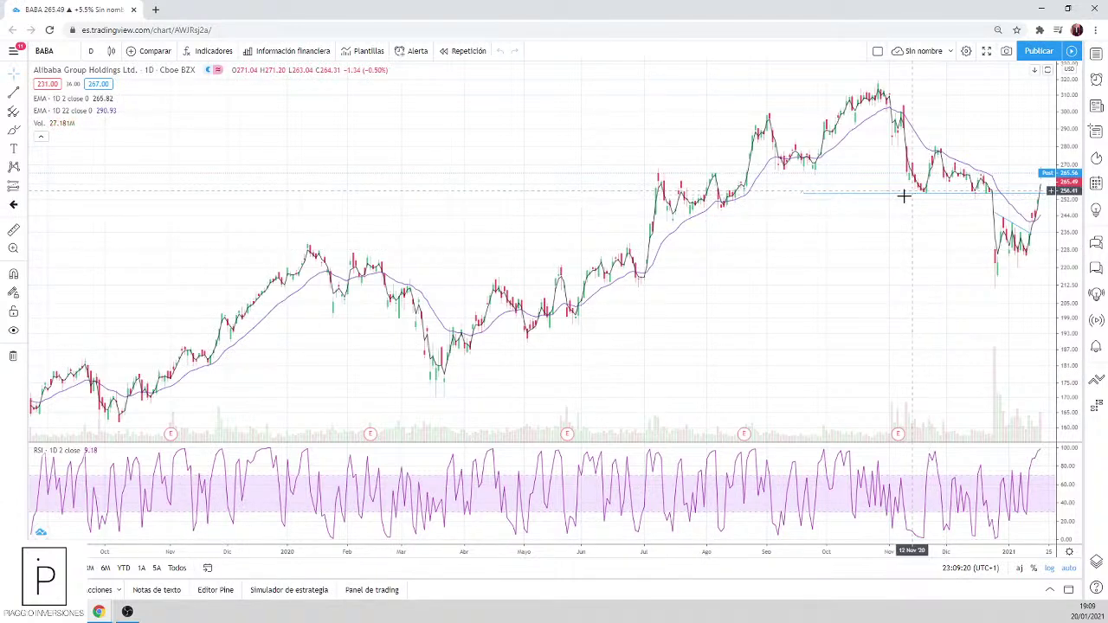
Step: Check WMT's moving-average lengths and RSI length in the Análisis técnico spreadsheet, and return to the TradingView chart
key(alt+Tab)
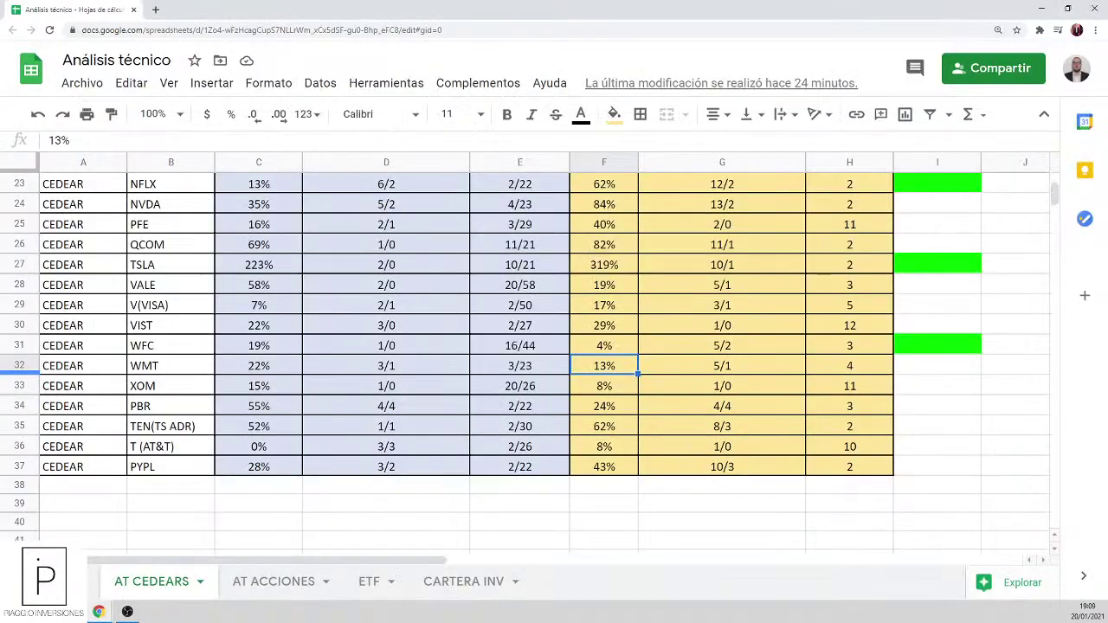
click(543, 368)
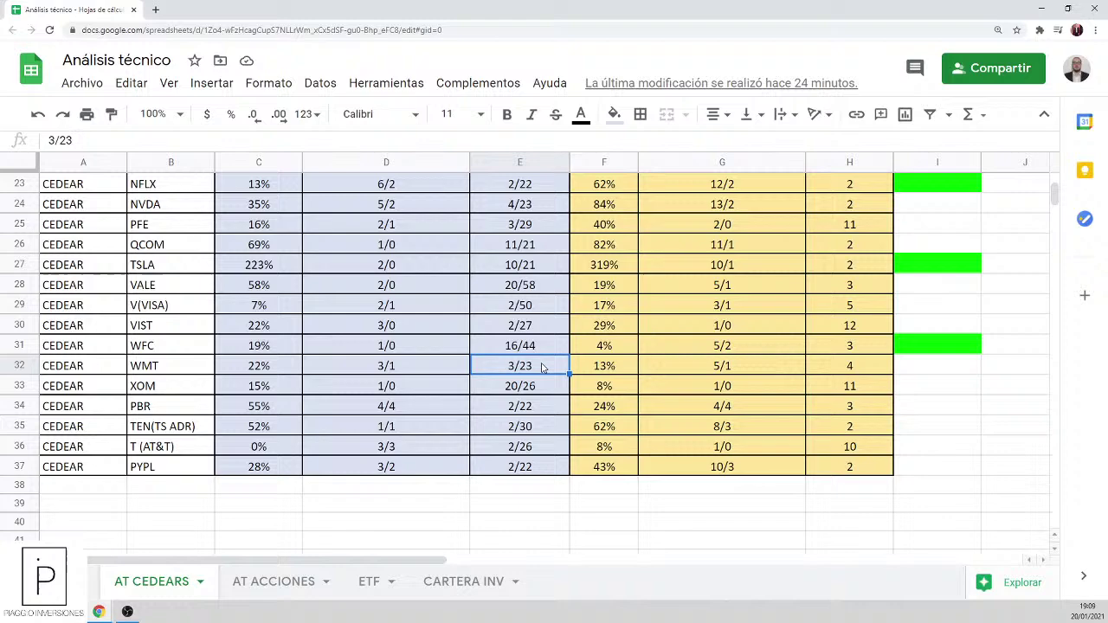
click(841, 367)
key(alt+Tab)
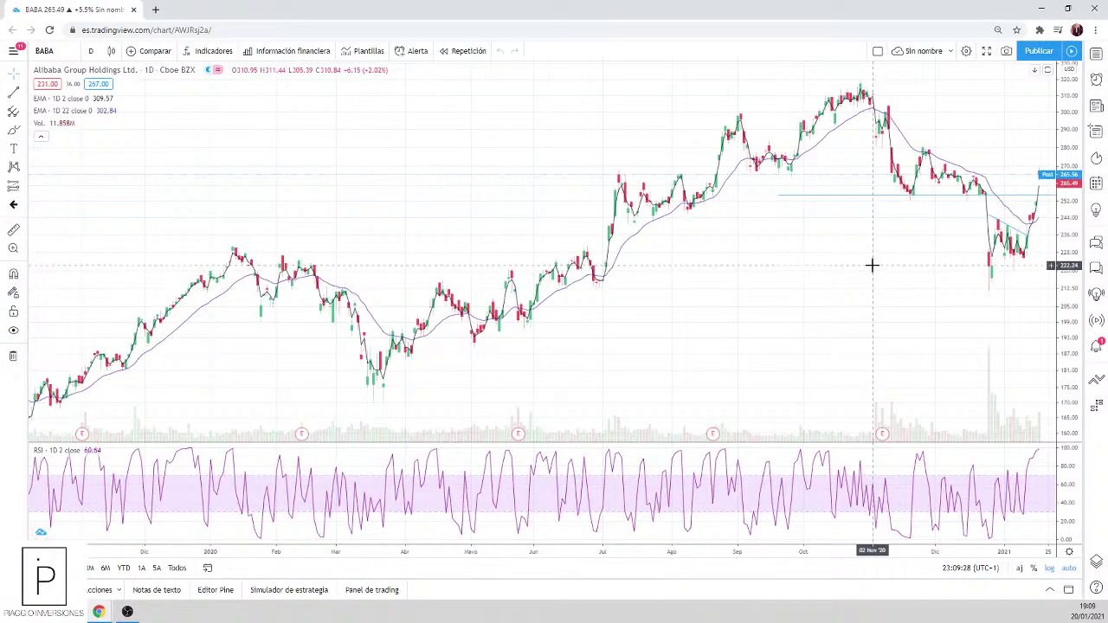
Step: Change the chart's symbol from BABA to Walmart (WMT) on NYSE
click(63, 53)
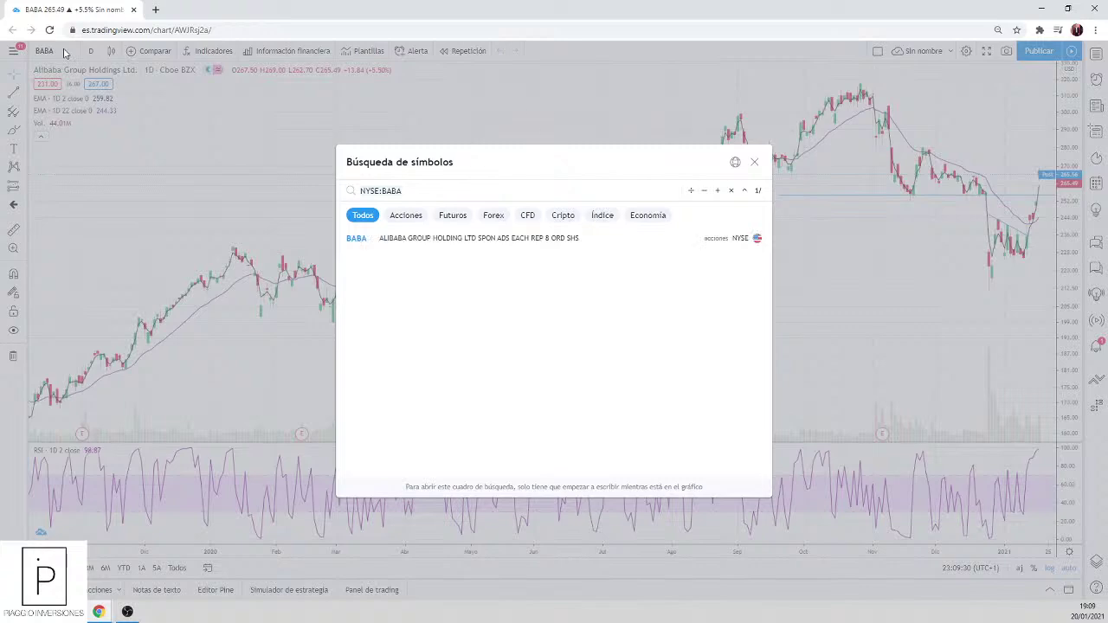
text(WMT)
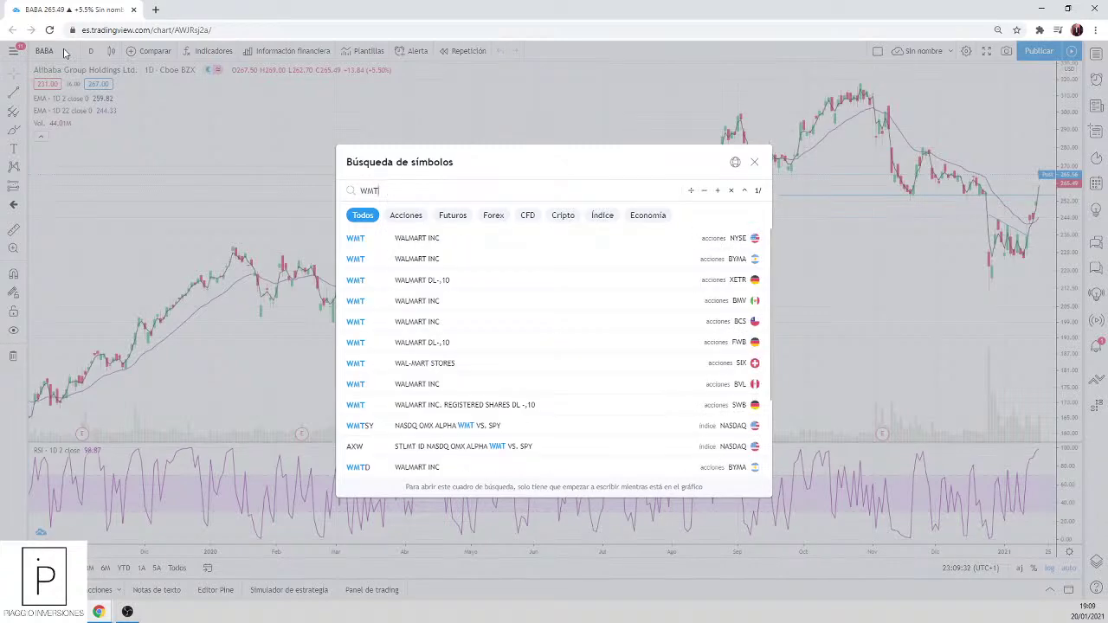
key(Return)
key(alt+Tab)
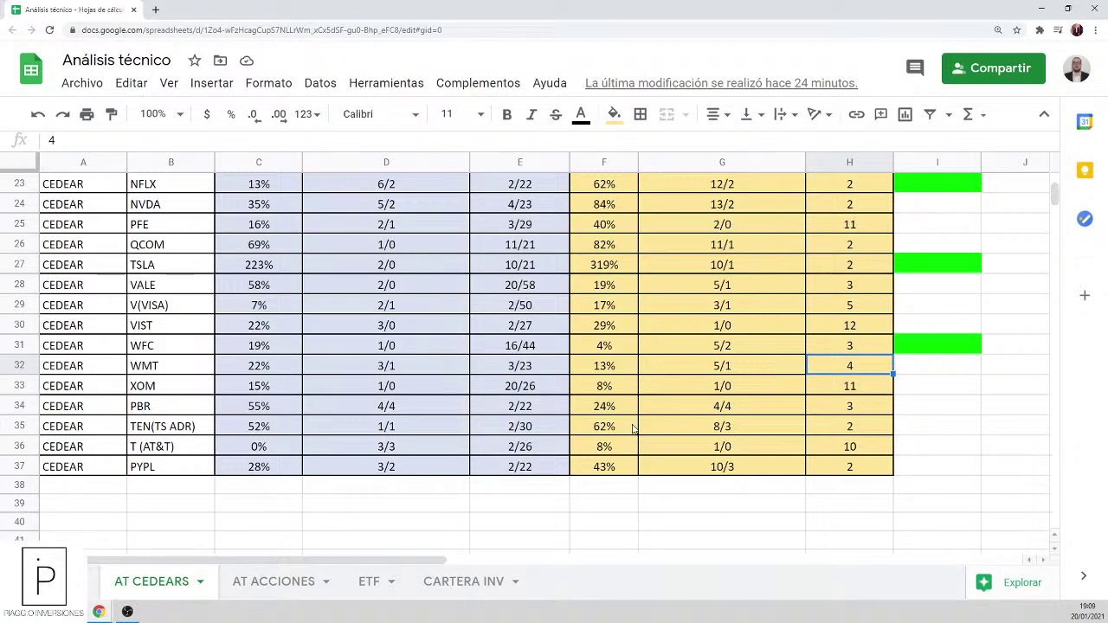
key(alt+Tab)
Step: Set the lengths of the two EMA indicators on the WMT chart to 3 and 23
scroll(948, 245, up, 6)
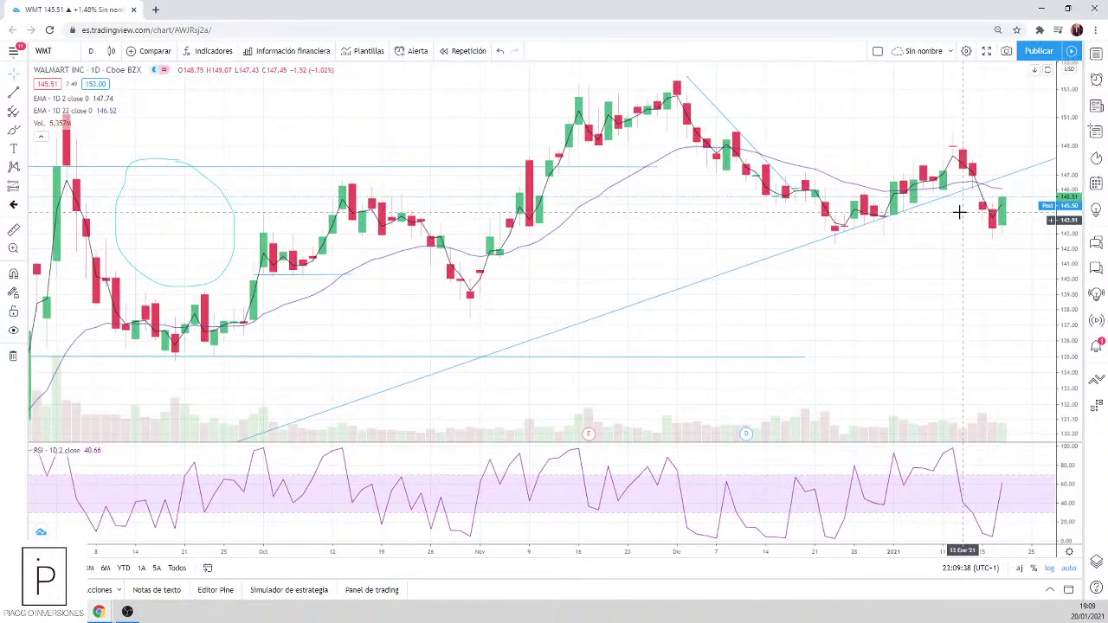
scroll(959, 211, up, 3)
scroll(965, 234, up, 2)
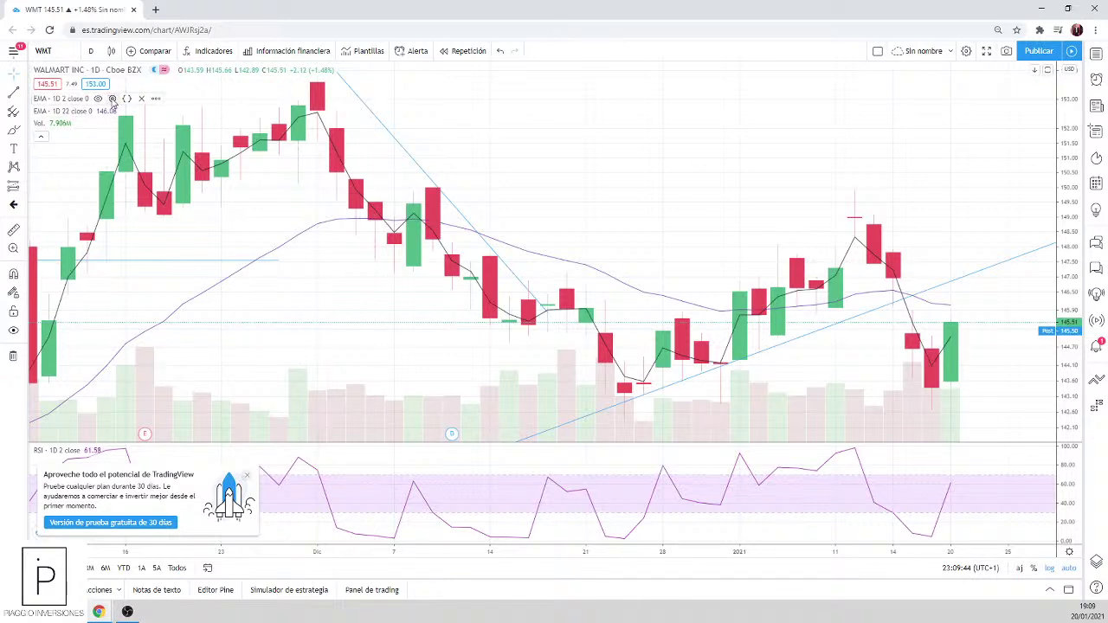
click(111, 99)
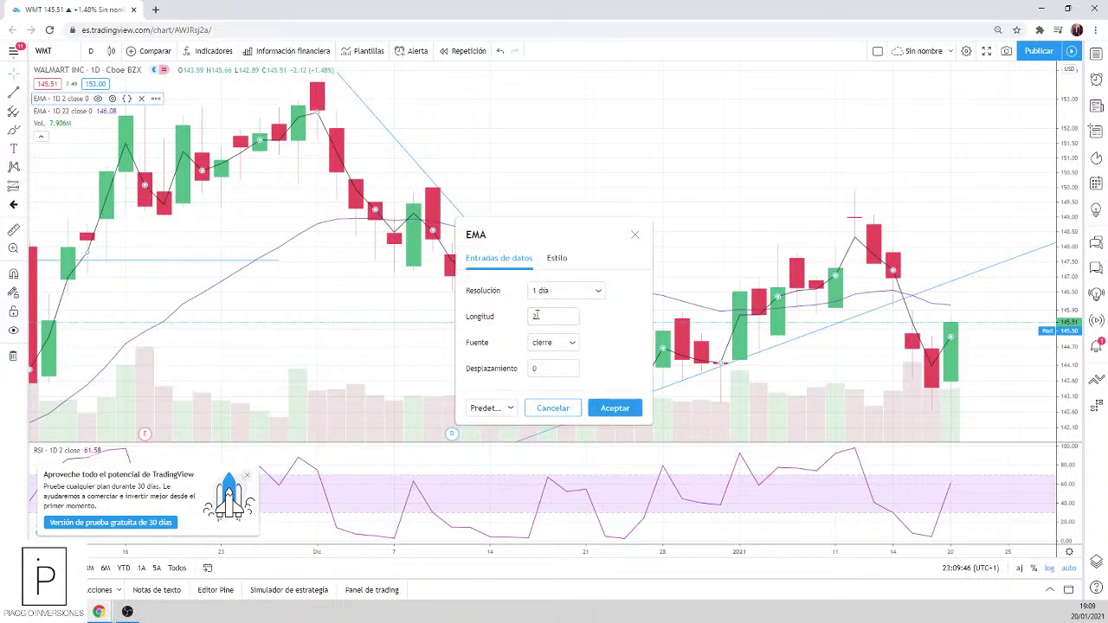
double_click(537, 317)
text(3)
click(613, 409)
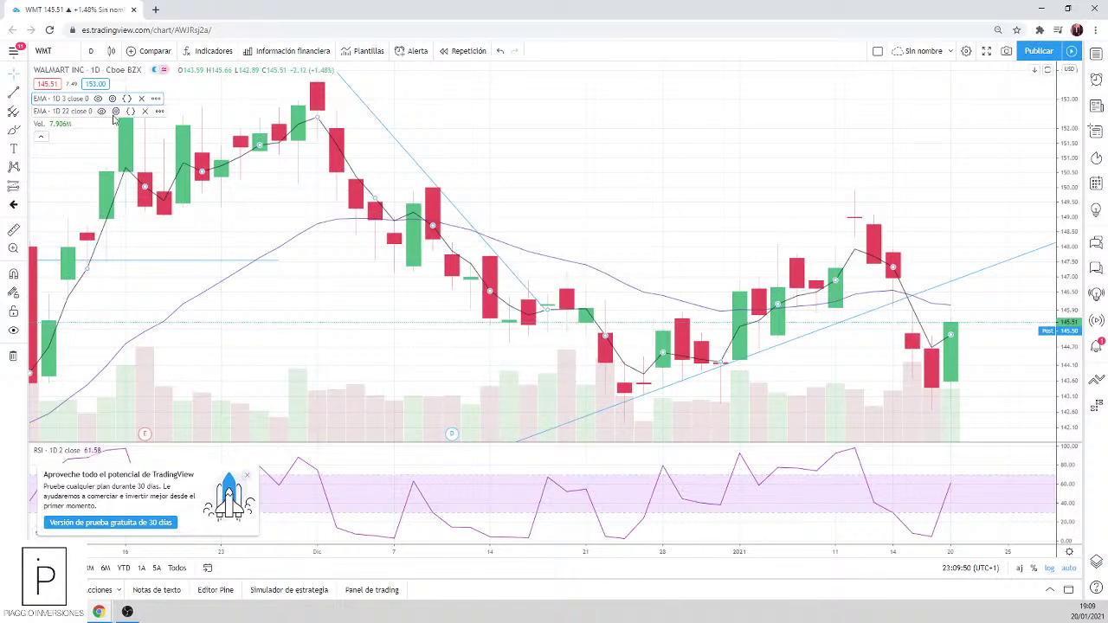
click(115, 111)
double_click(532, 317)
text(23)
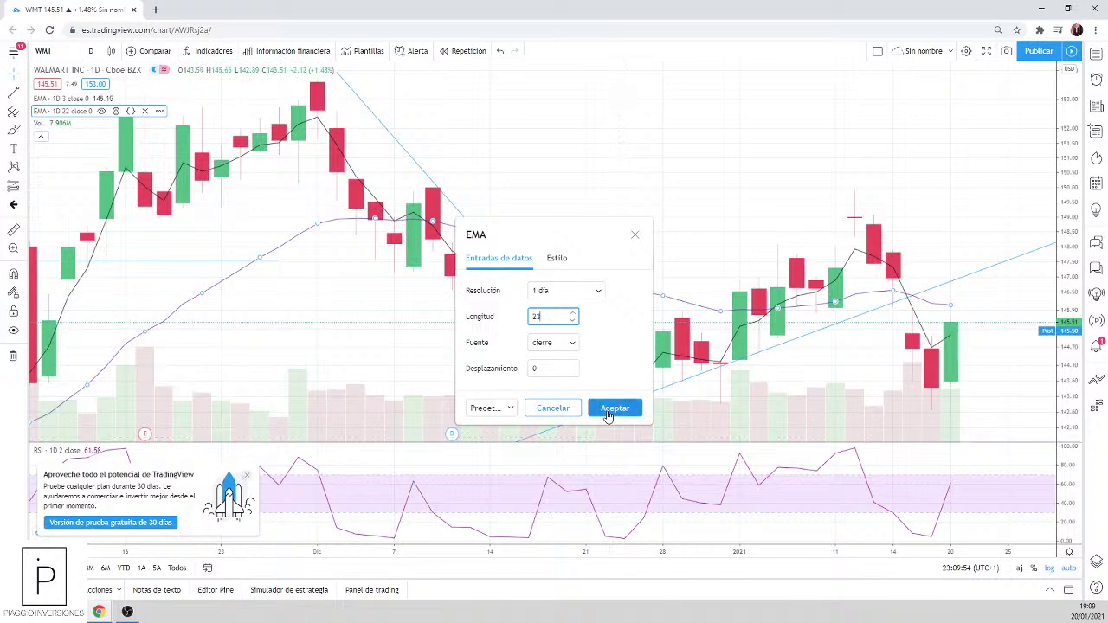
click(611, 411)
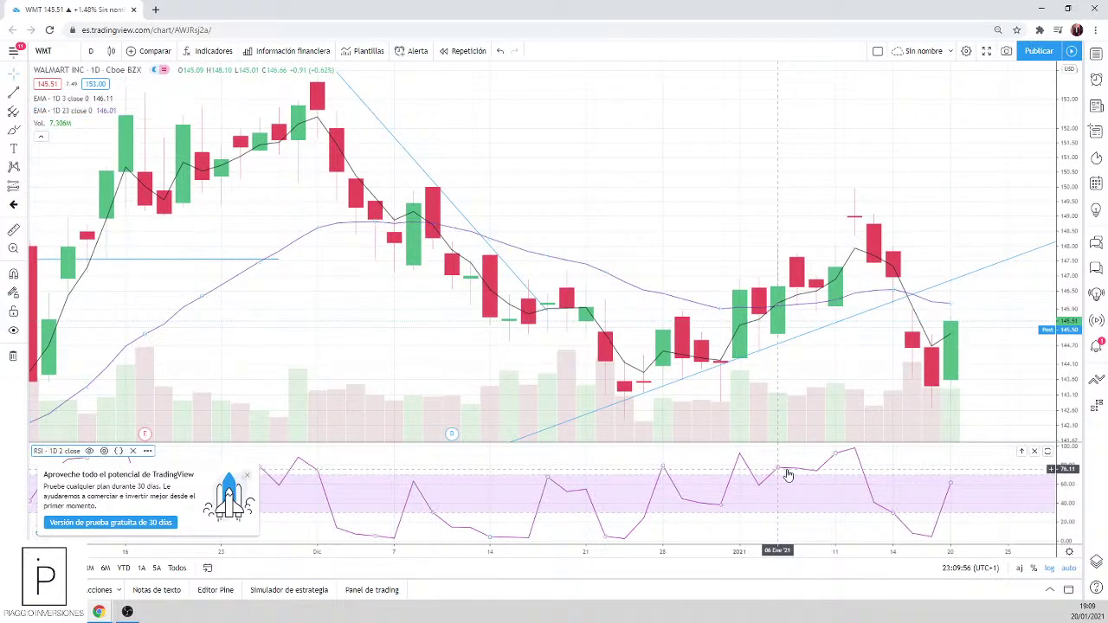
Step: Set the RSI indicator's length to 4 and check it against WMT's row in the spreadsheet
double_click(788, 474)
click(500, 332)
text(4)
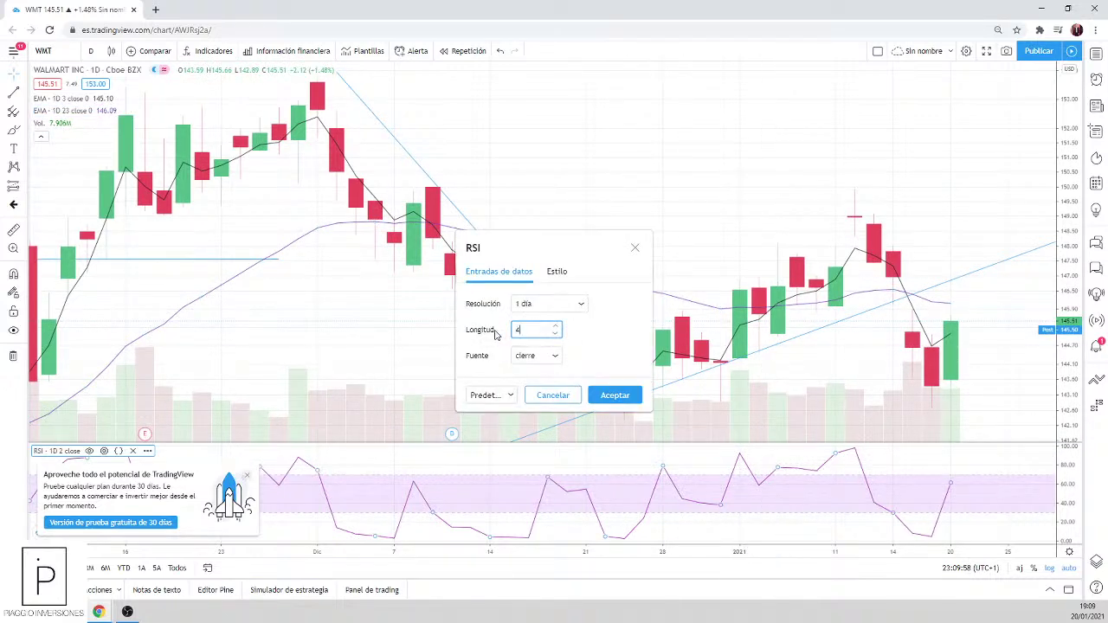
click(622, 395)
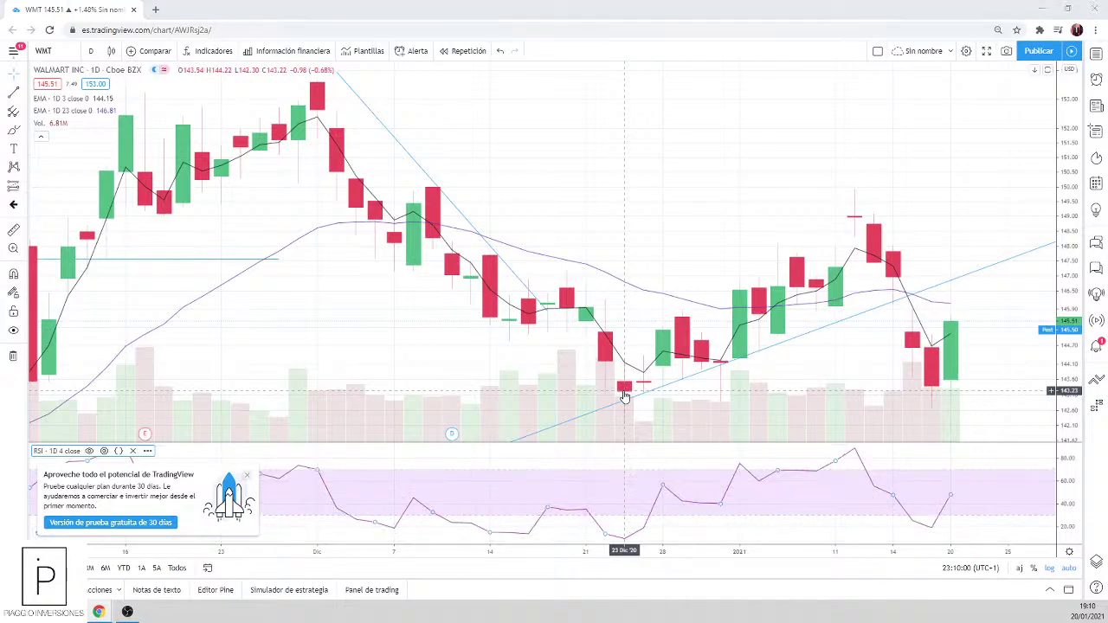
key(alt+Tab)
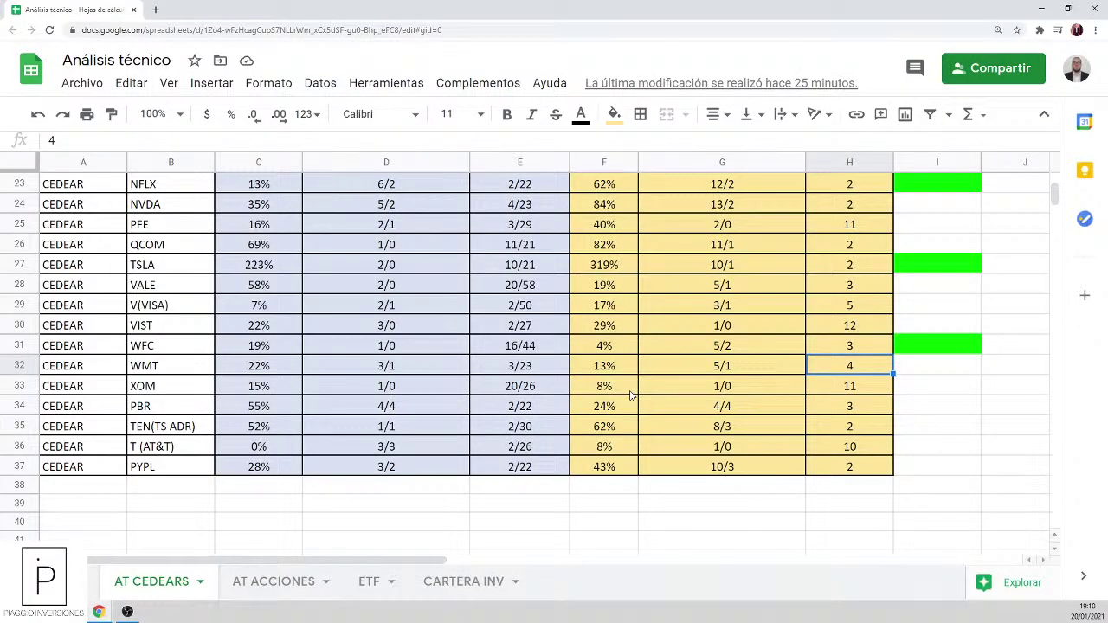
key(alt+Tab)
Step: Examine Walmart's daily price history against the EMAs, the horizontal levels and the long-term rising trendline
scroll(674, 303, down, 1)
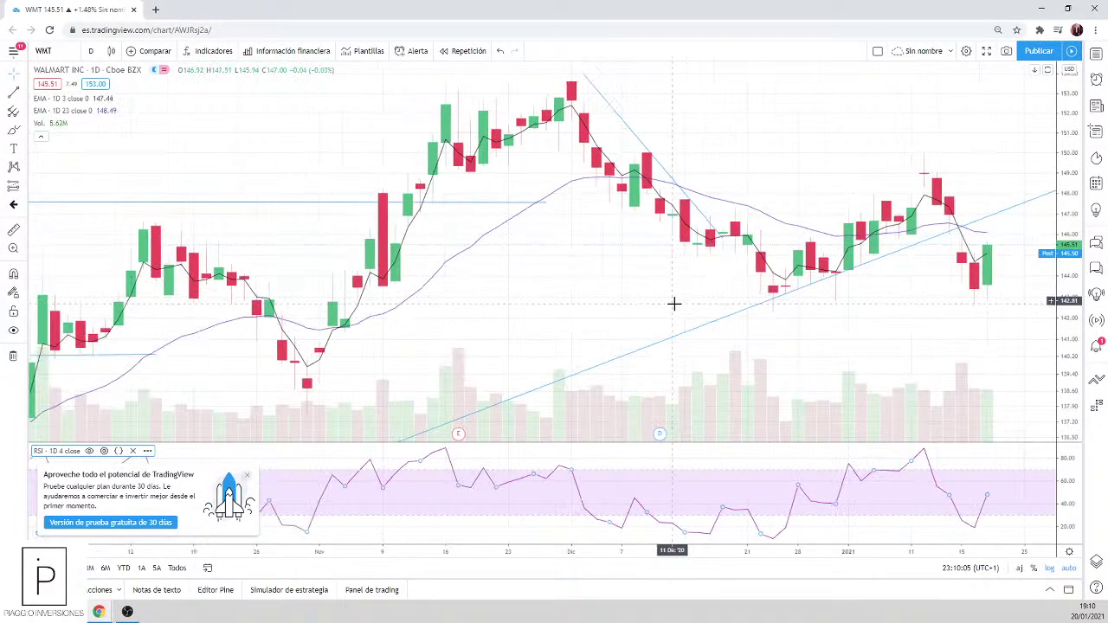
scroll(673, 303, down, 6)
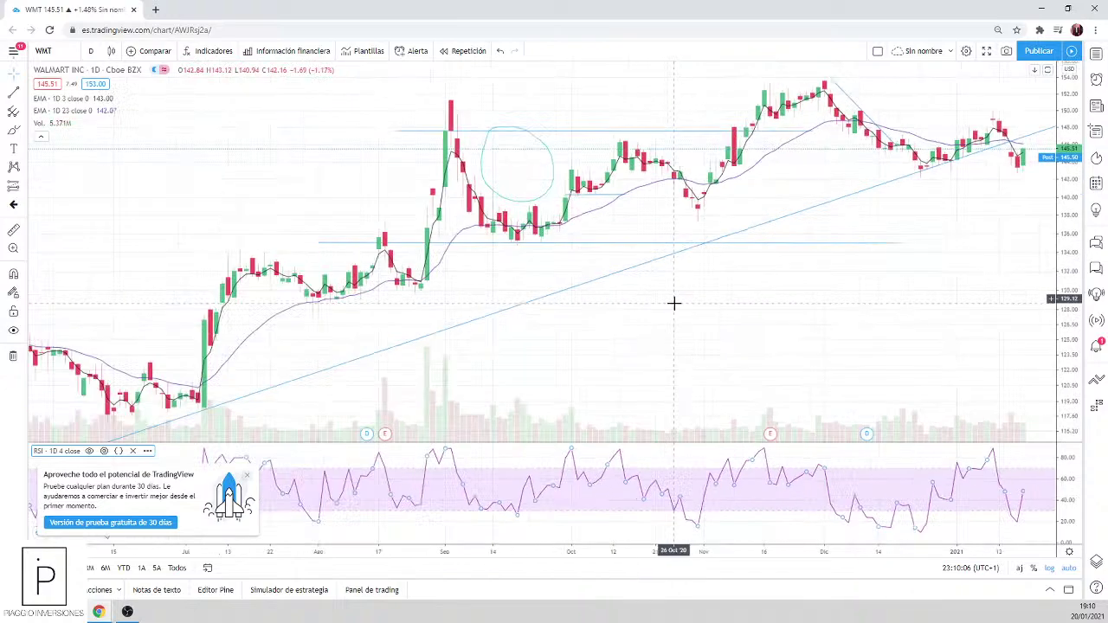
scroll(604, 325, down, 3)
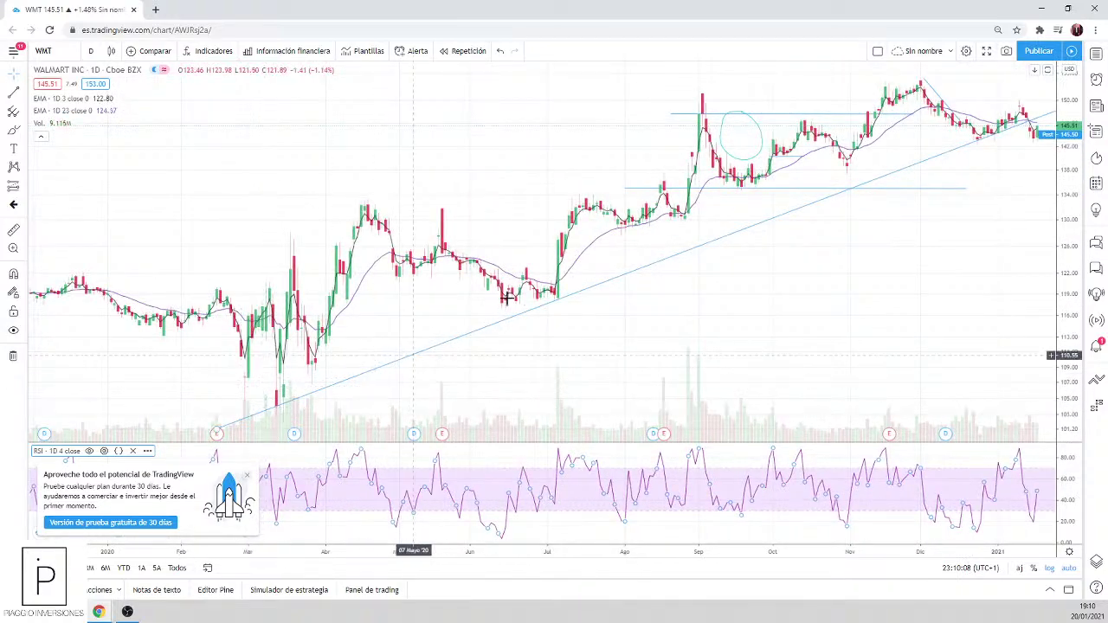
scroll(945, 138, up, 5)
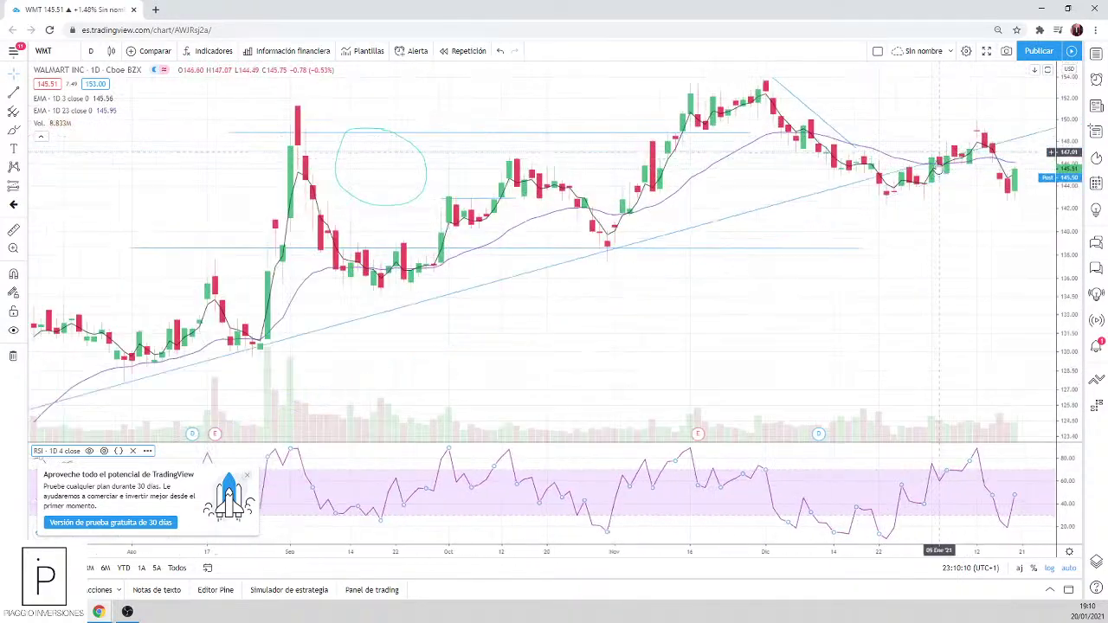
scroll(979, 173, up, 2)
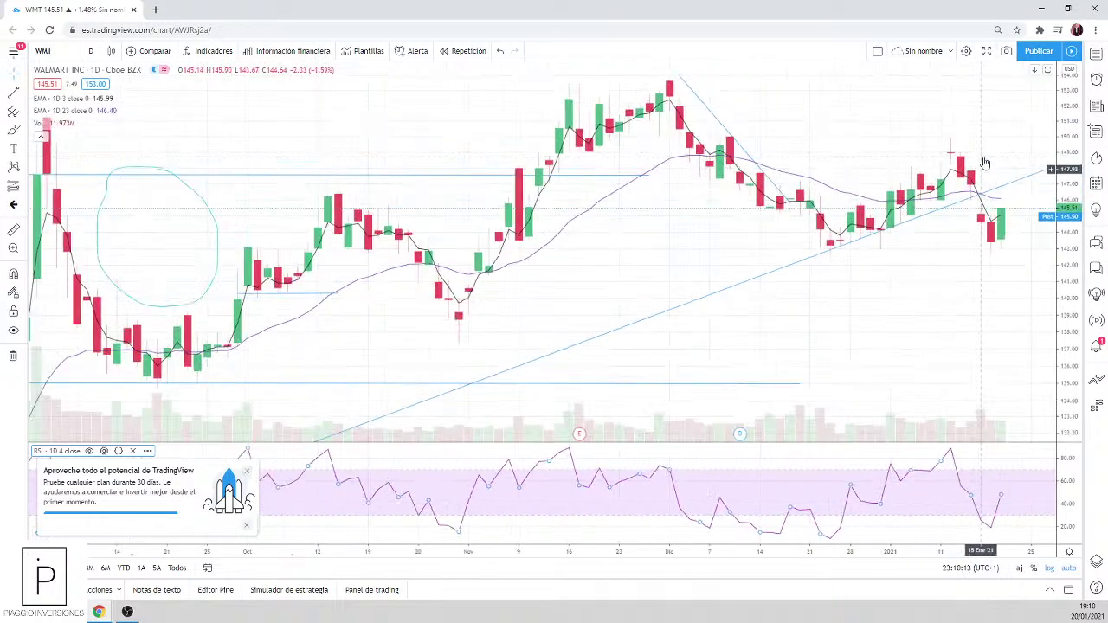
scroll(1005, 205, down, 2)
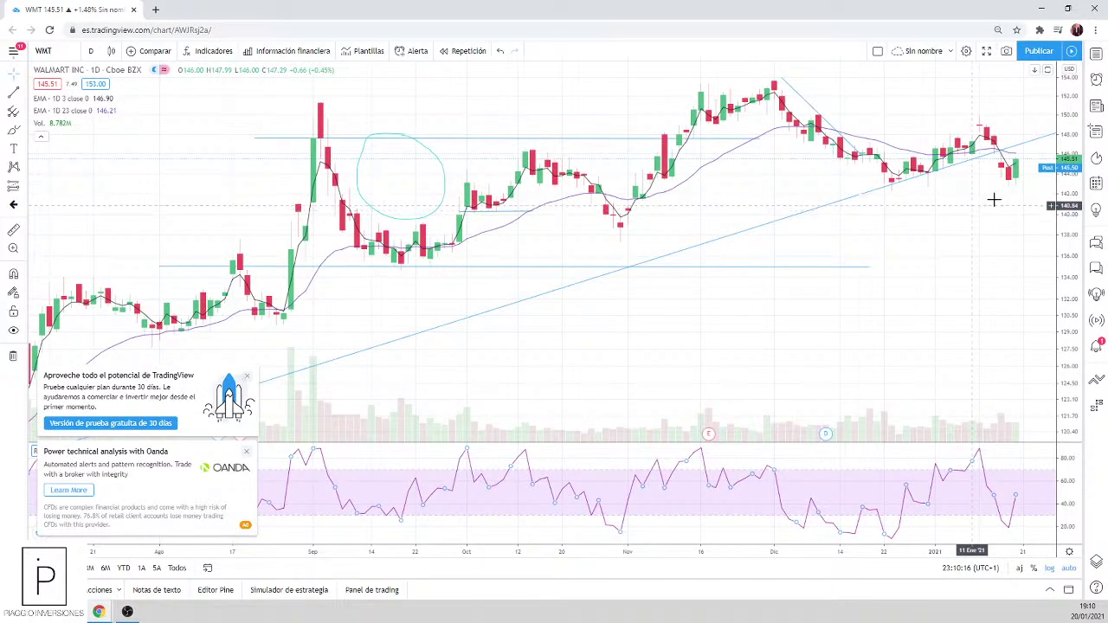
scroll(421, 258, down, 1)
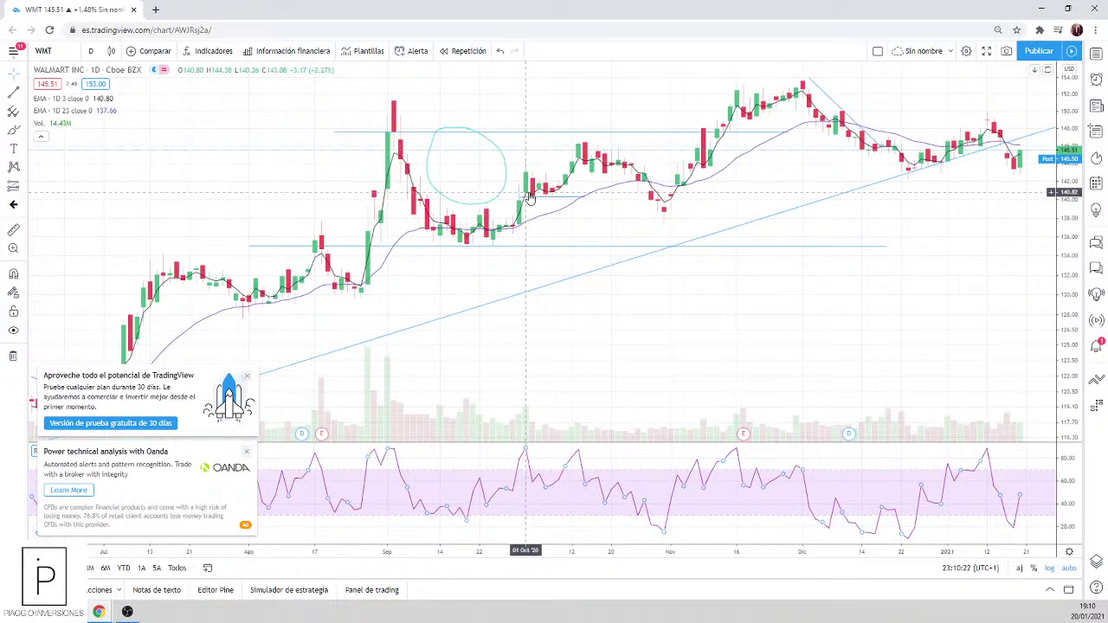
scroll(953, 163, down, 1)
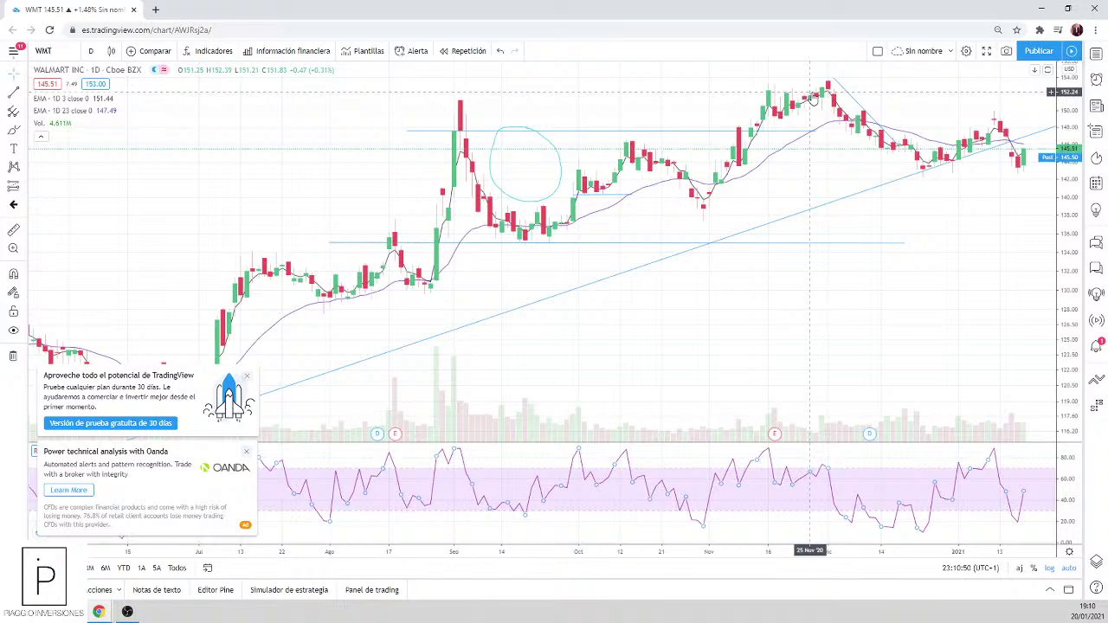
scroll(886, 134, down, 3)
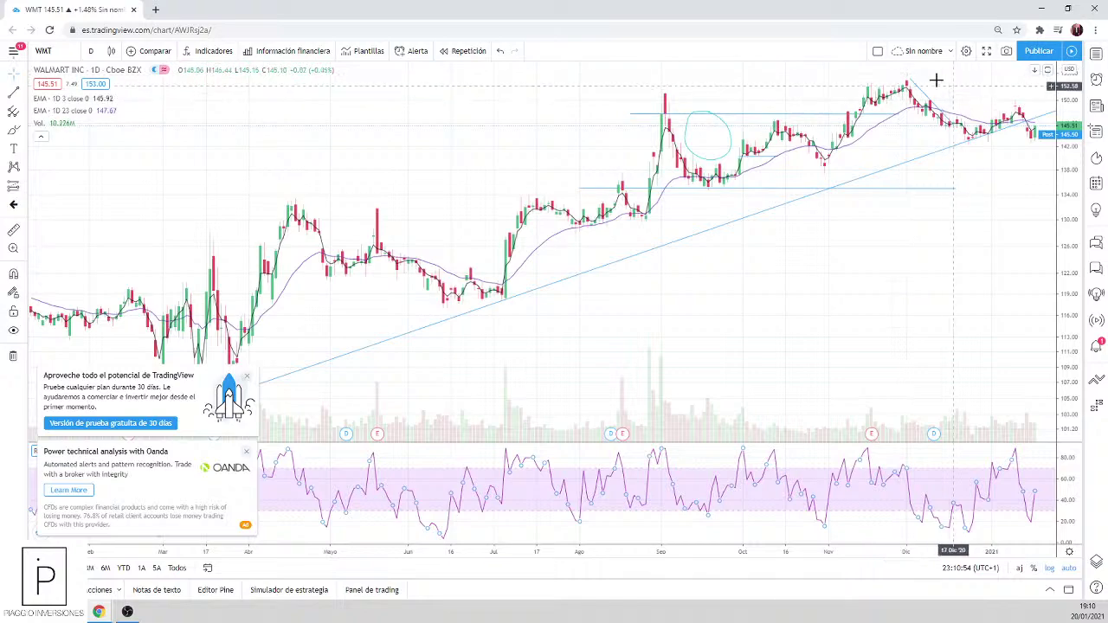
scroll(801, 95, down, 2)
scroll(796, 97, down, 2)
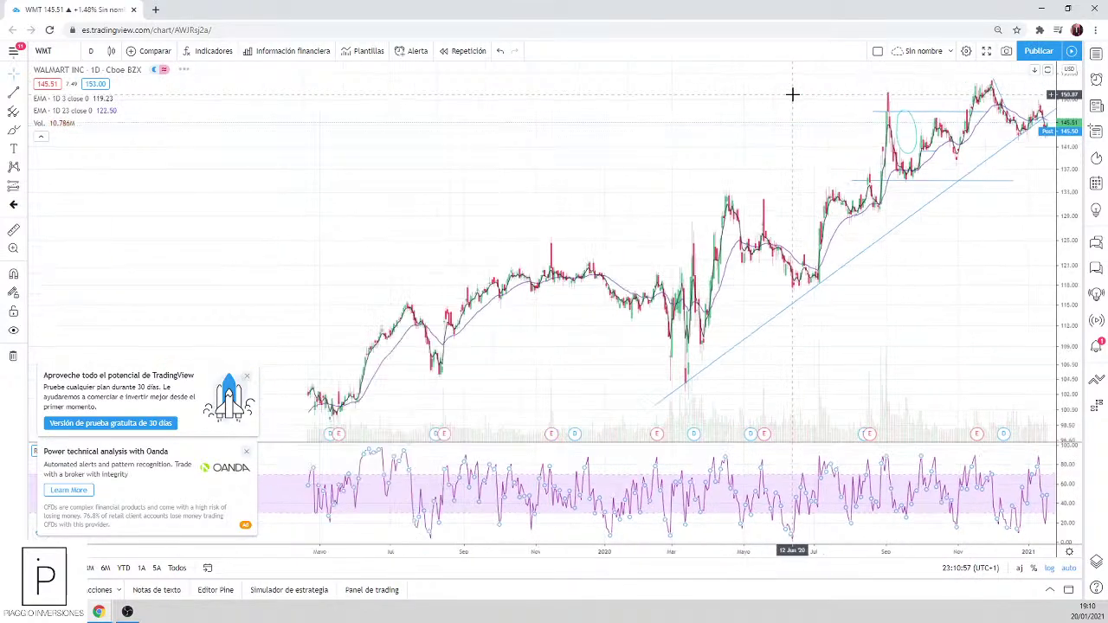
Step: Examine Walmart's most recent candles against the rising trendline, the EMA crossings and the RSI
scroll(790, 98, up, 5)
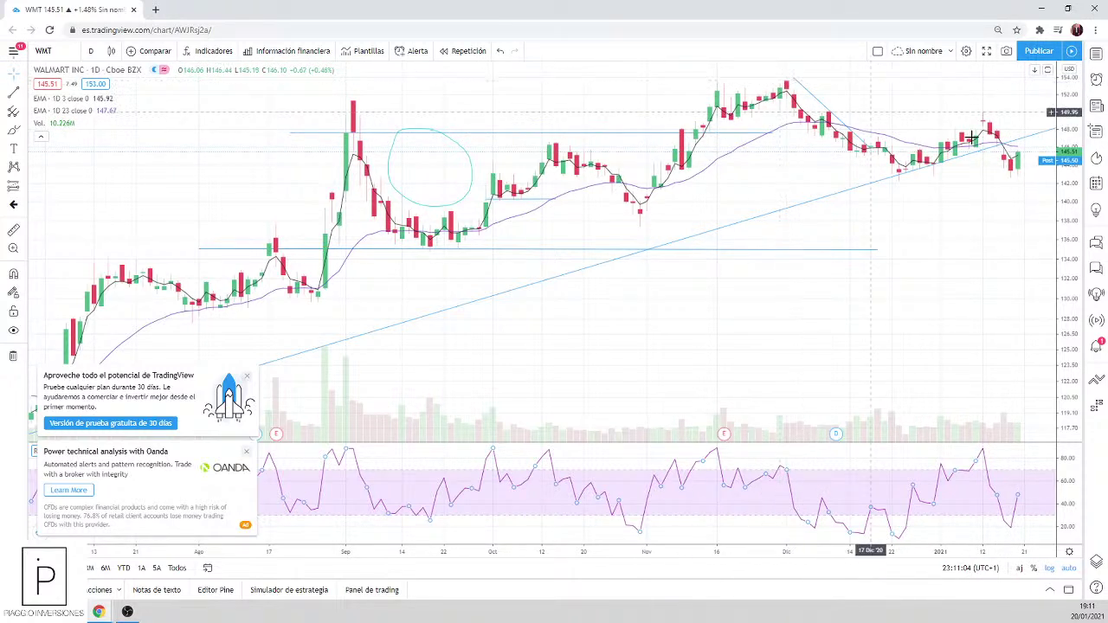
scroll(987, 136, down, 1)
scroll(995, 147, up, 5)
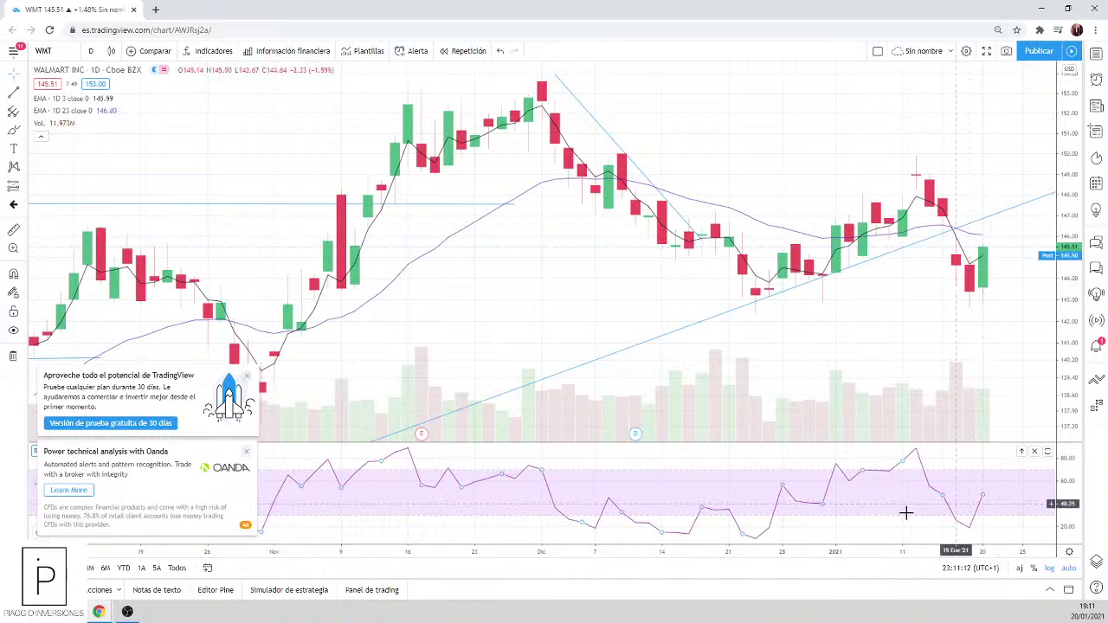
scroll(905, 513, down, 3)
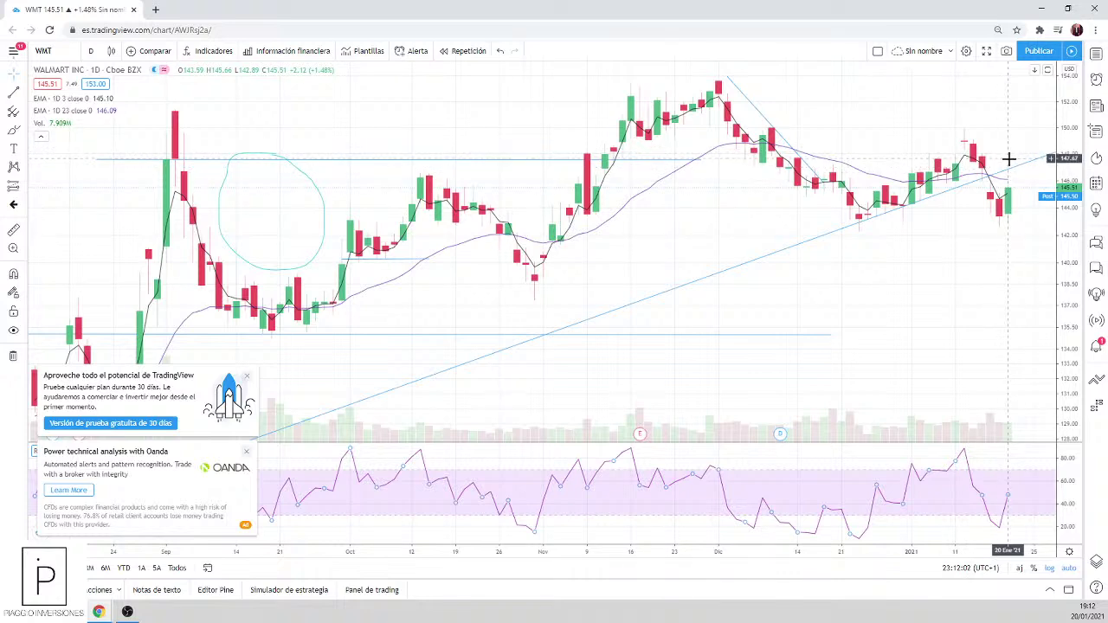
scroll(525, 334, down, 3)
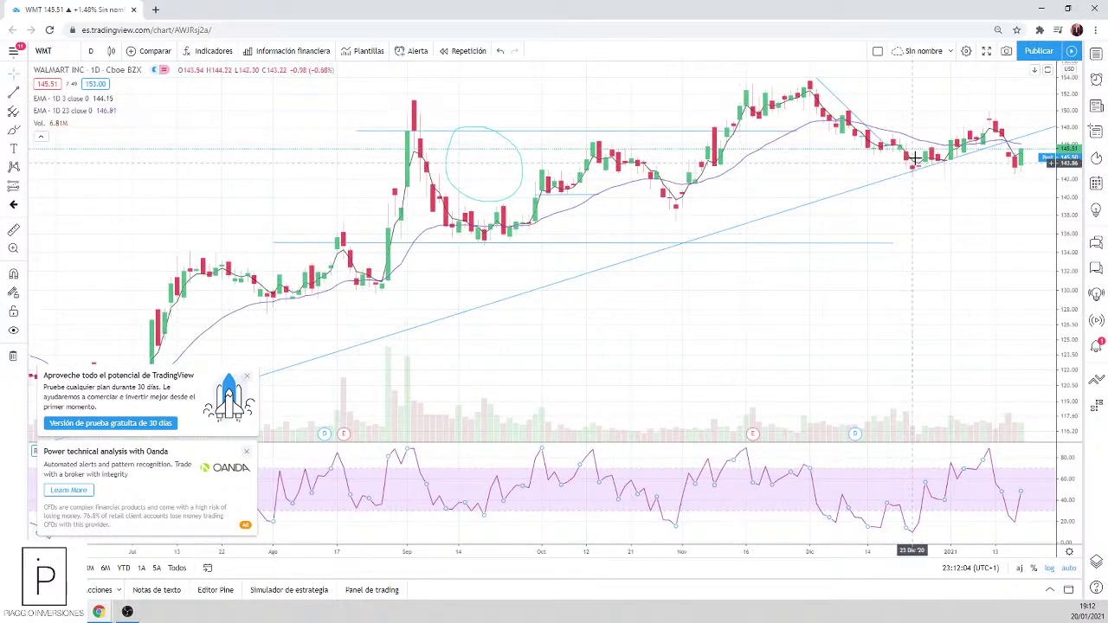
scroll(934, 179, up, 5)
scroll(944, 177, up, 1)
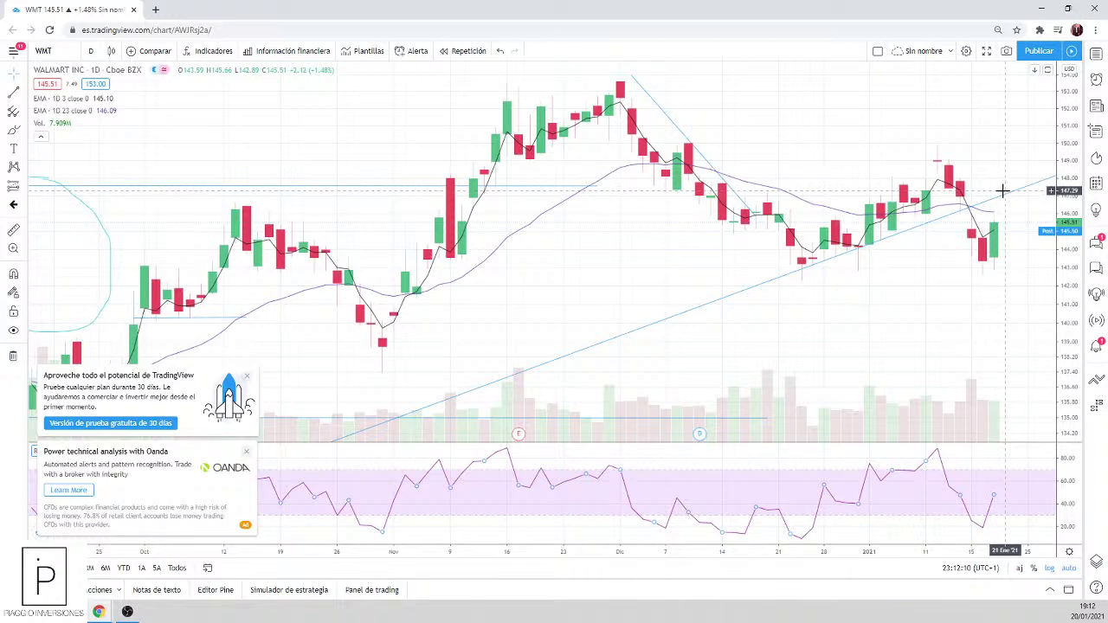
scroll(1004, 186, down, 2)
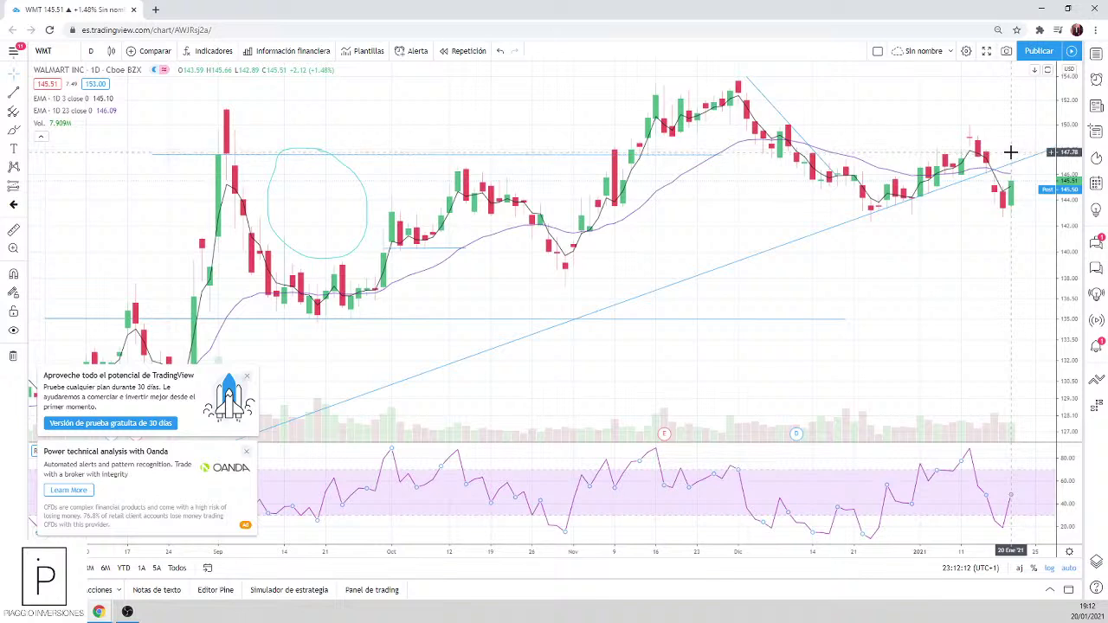
Step: Extend the short horizontal line near 140 on the WMT chart forward to 19 January 2021 and back to 3 August 2020
scroll(1015, 145, down, 1)
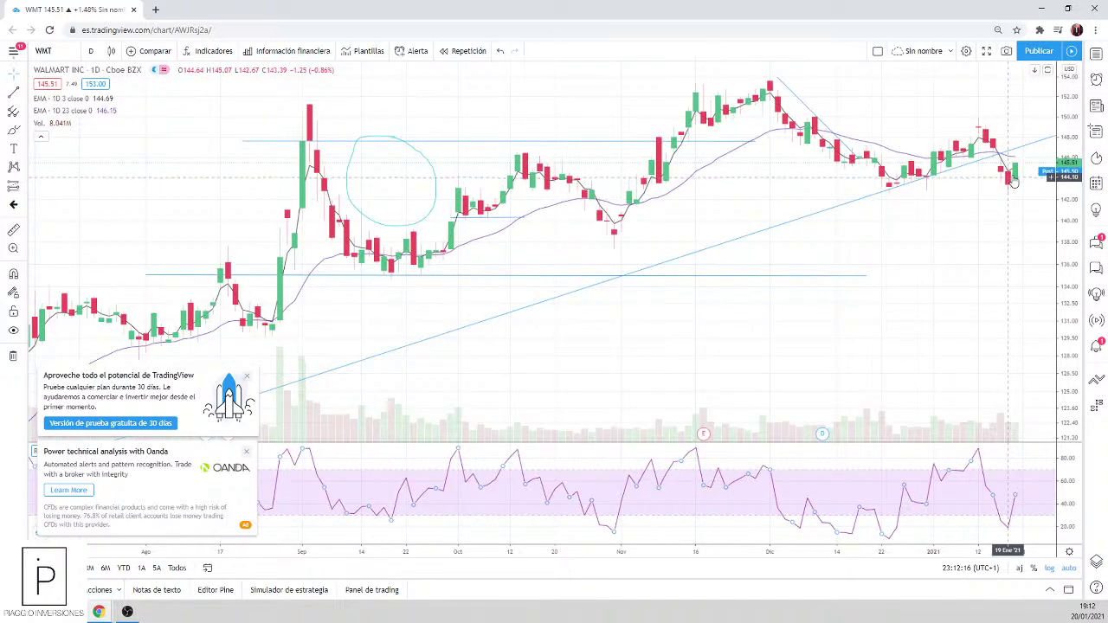
scroll(1021, 186, down, 1)
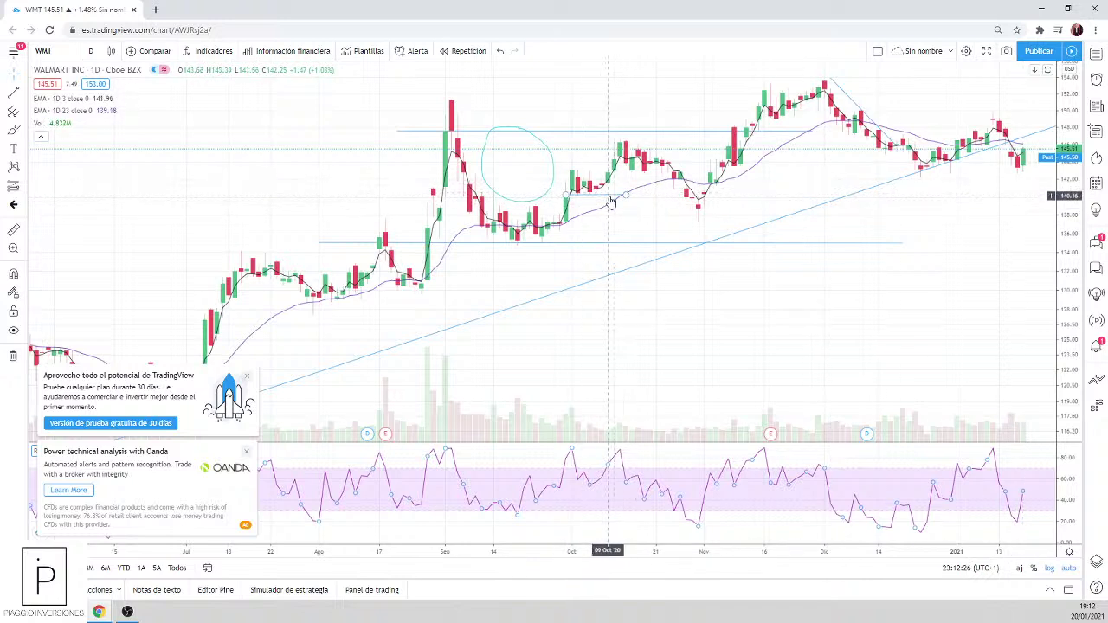
mouse_move(610, 202)
mouse_down()
mouse_move(886, 240)
mouse_move(1018, 194)
mouse_up()
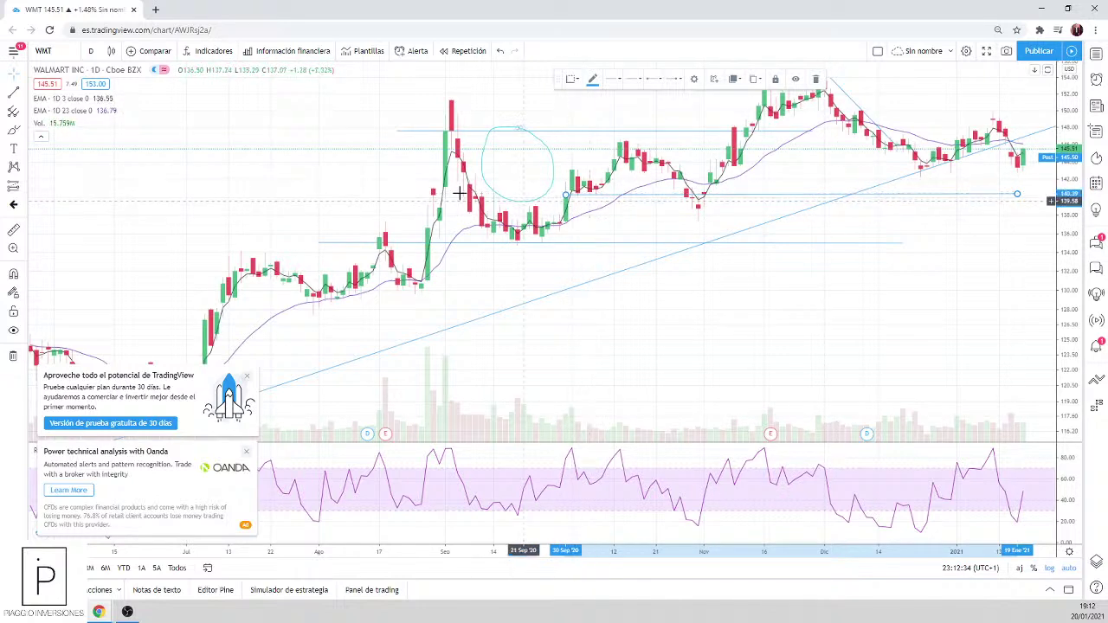
drag(566, 193, 318, 197)
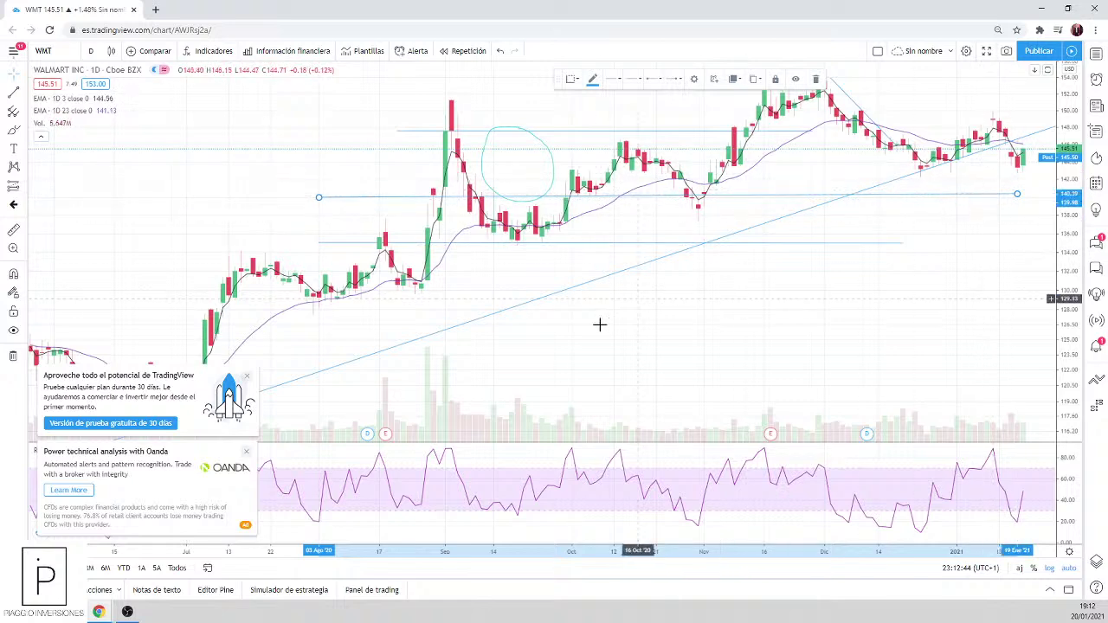
scroll(941, 163, down, 2)
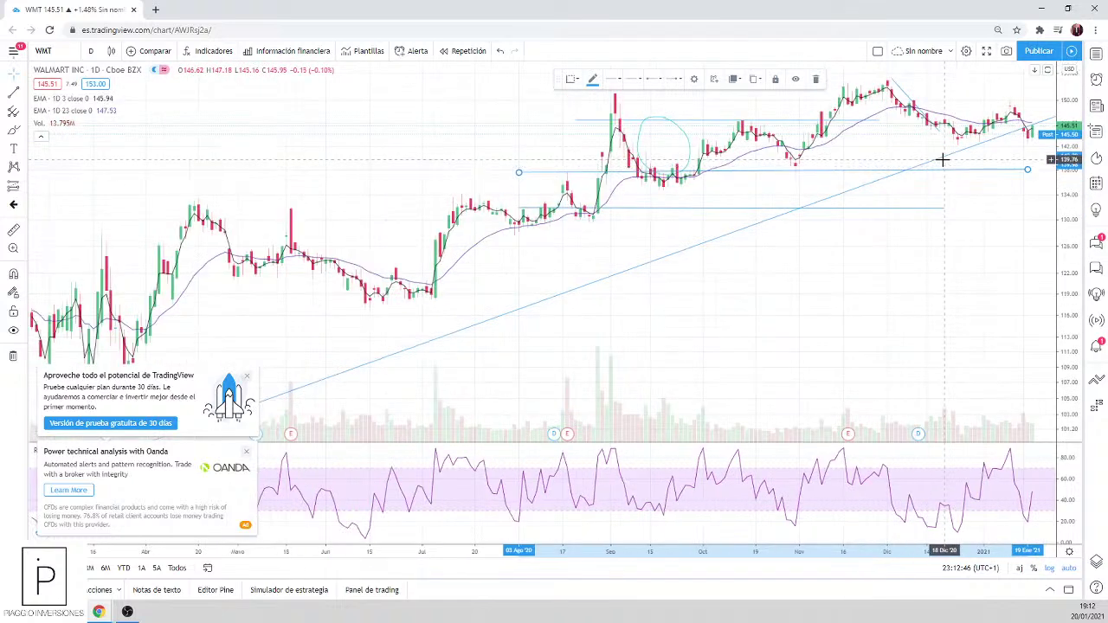
scroll(940, 156, up, 3)
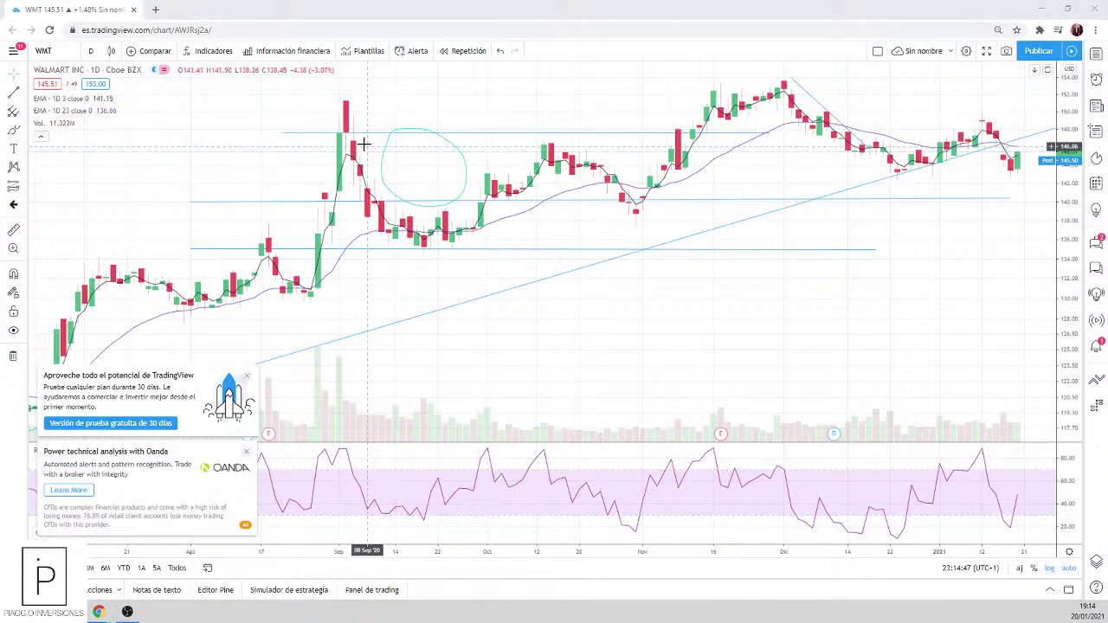
Step: Close the WMT quote page on invertirOnline and load BA (Boeing Co, NYSE) on the TradingView chart
key(alt+Tab)
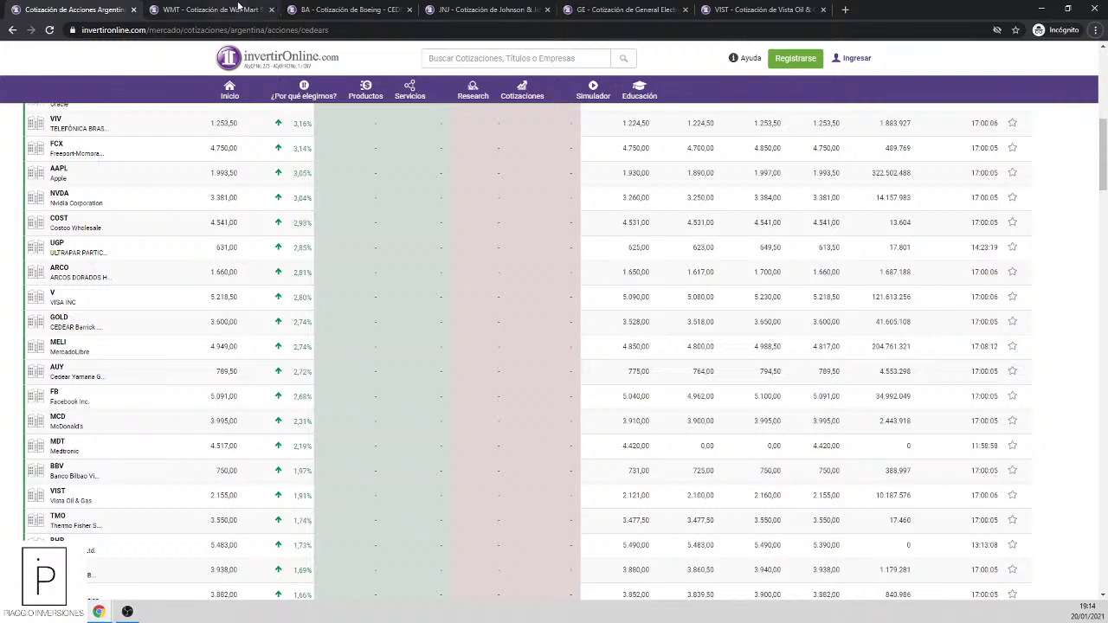
middle_click(243, 7)
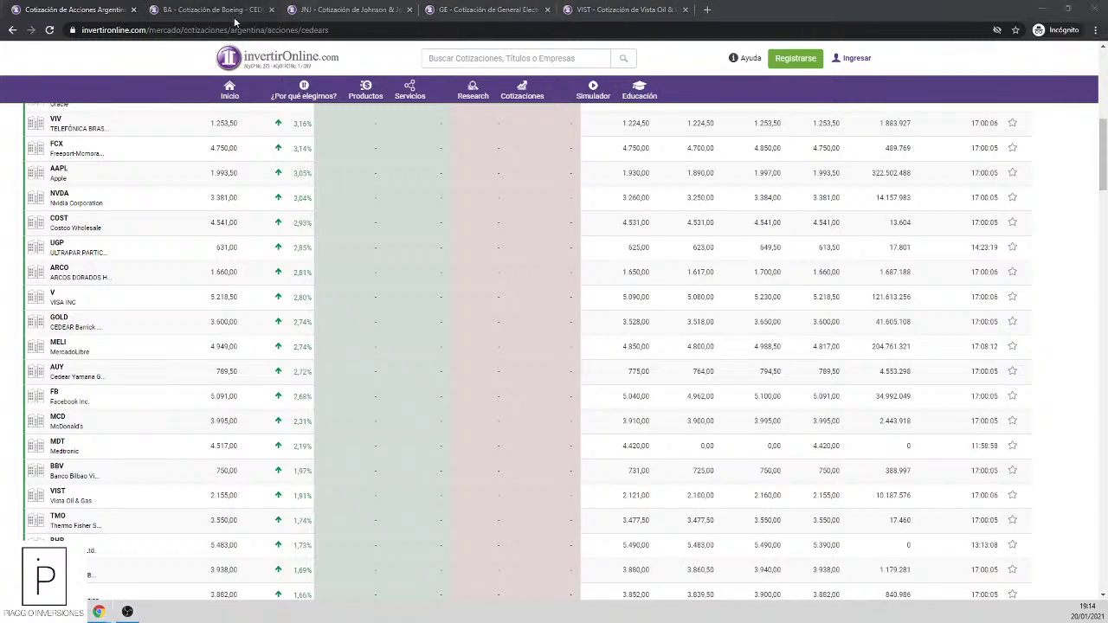
key(alt+Tab)
click(45, 51)
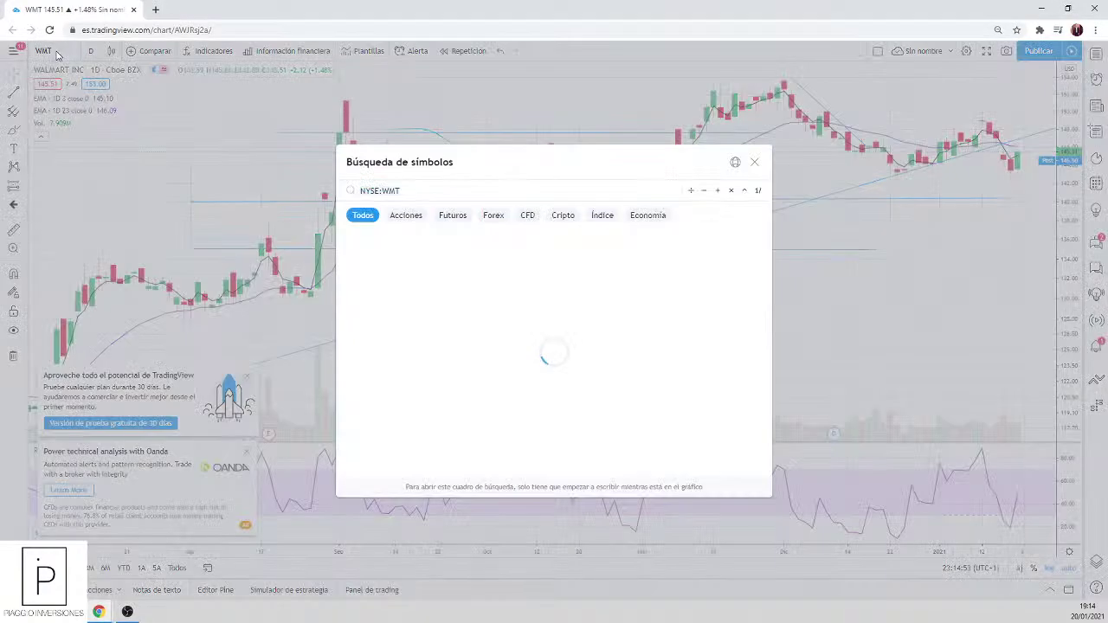
text(BA)
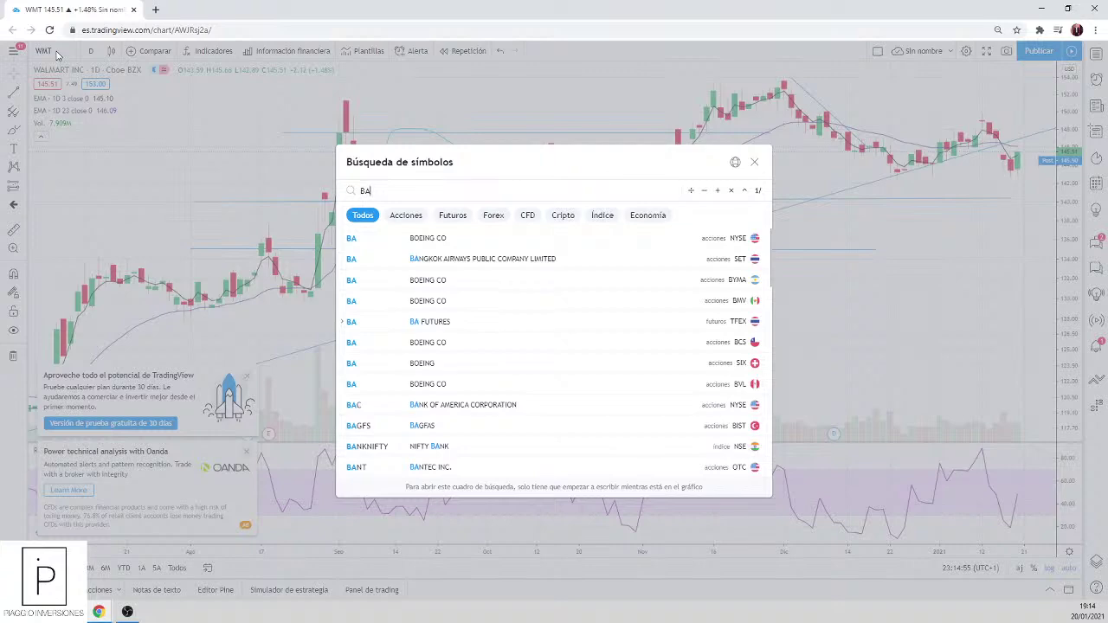
key(Return)
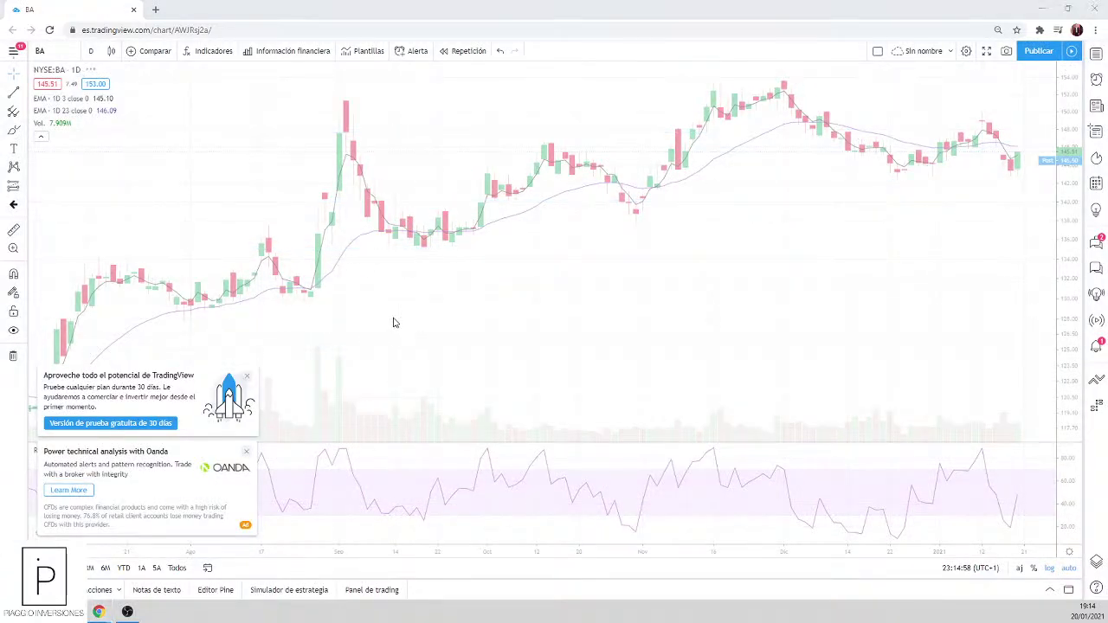
Step: Switch to the Análisis técnico spreadsheet and read BA's row from the % Ganancia column through to the RSI column
key(alt+Tab)
scroll(126, 258, up, 8)
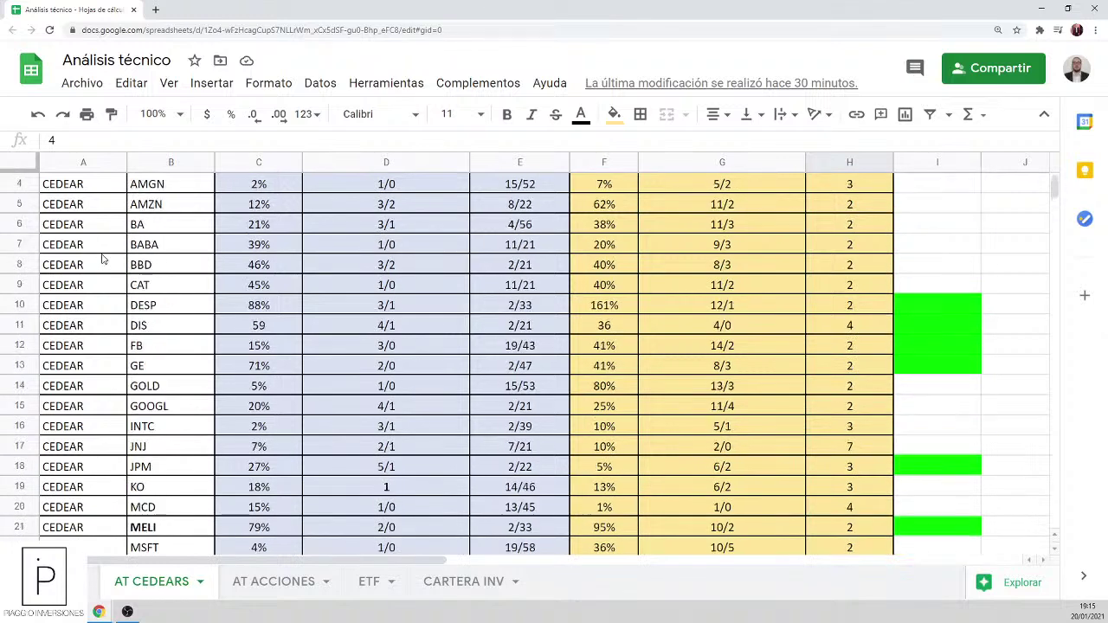
click(155, 292)
click(267, 287)
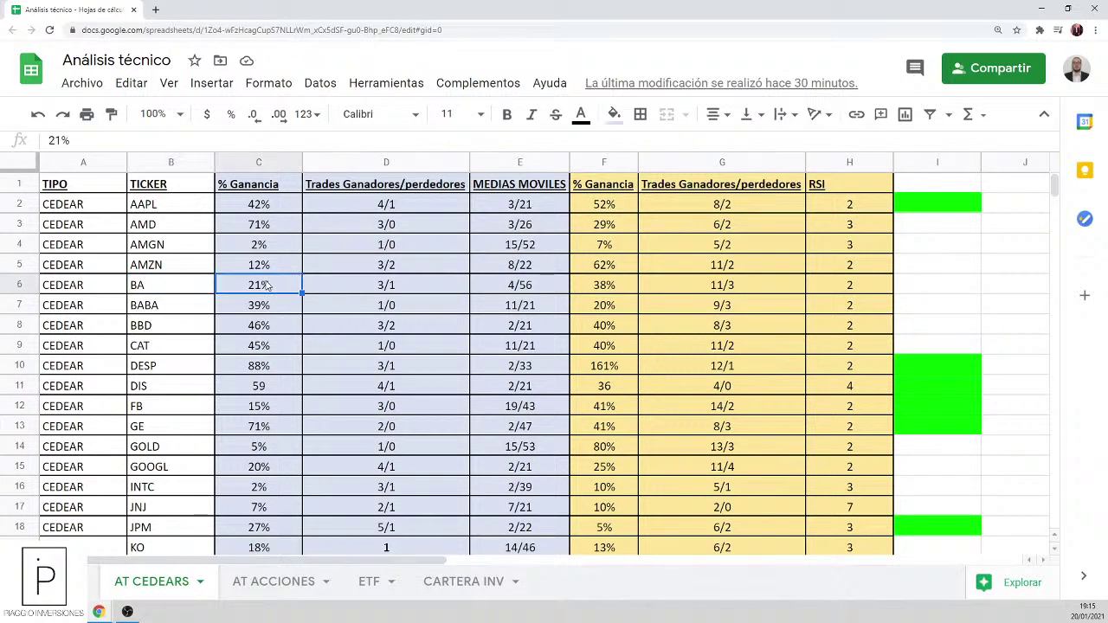
key(Right)
key(Right)
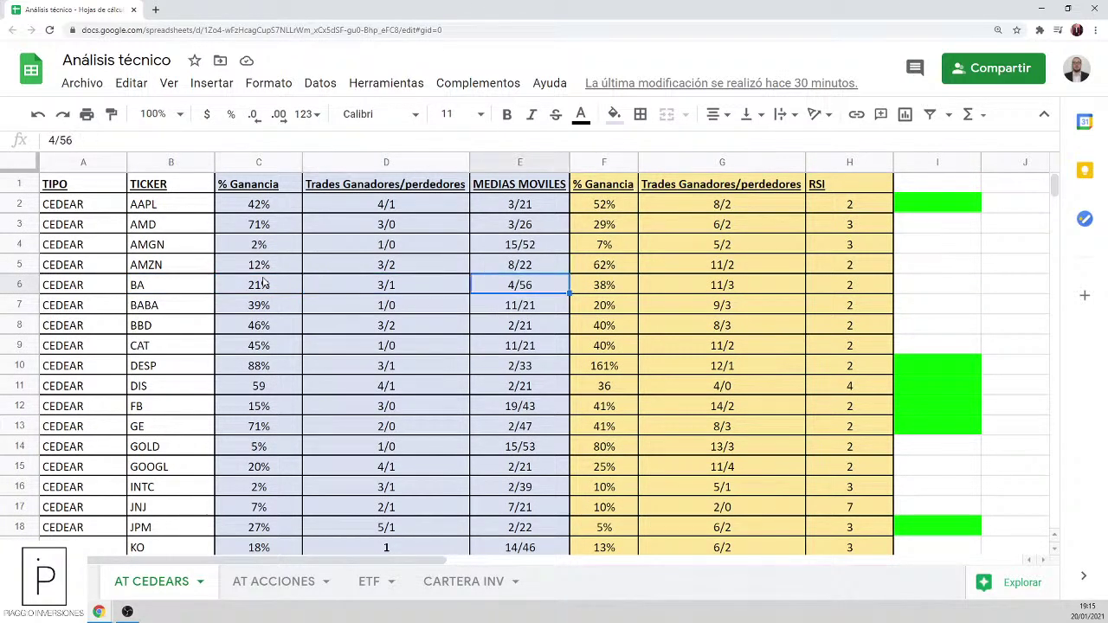
key(Right)
key(Right)
key(Right)
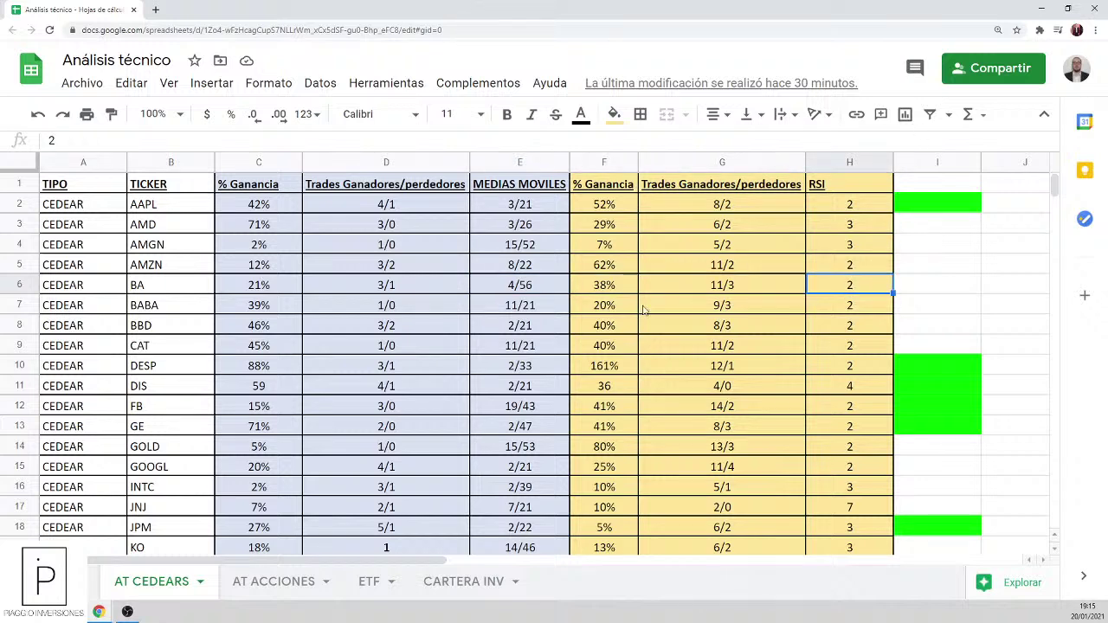
Step: Recheck BA's winning and losing trades, RSI-strategy gain, moving-average pair and RSI length in the spreadsheet
click(676, 293)
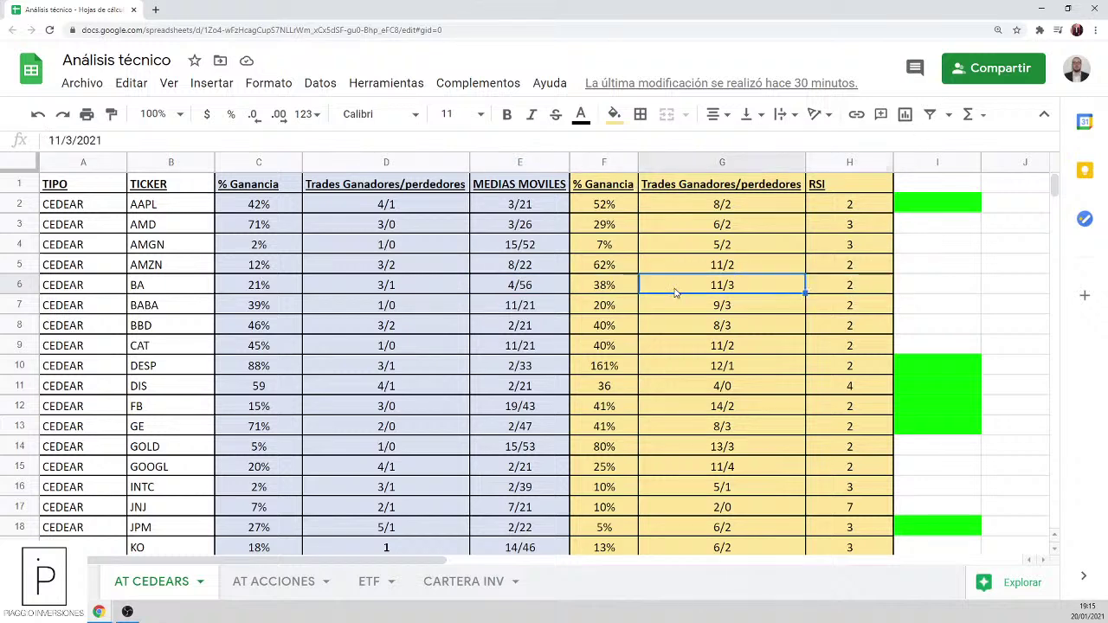
click(599, 292)
click(497, 271)
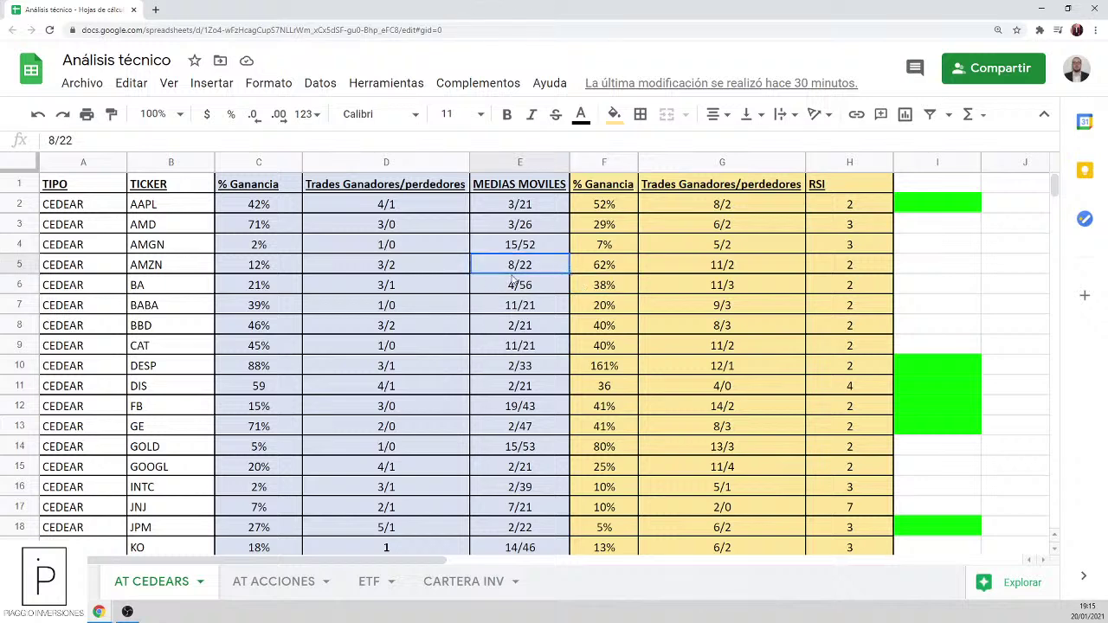
click(522, 284)
click(850, 285)
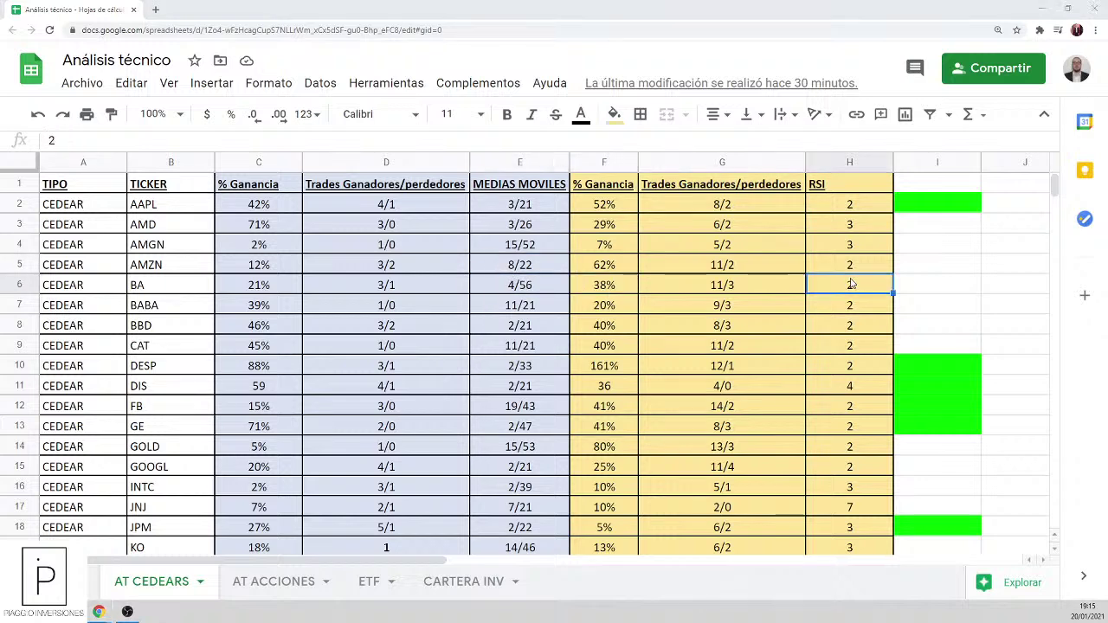
Step: Return to TradingView and set the lengths of the two EMA indicators on the BA chart to 4 and 56
key(alt+Tab)
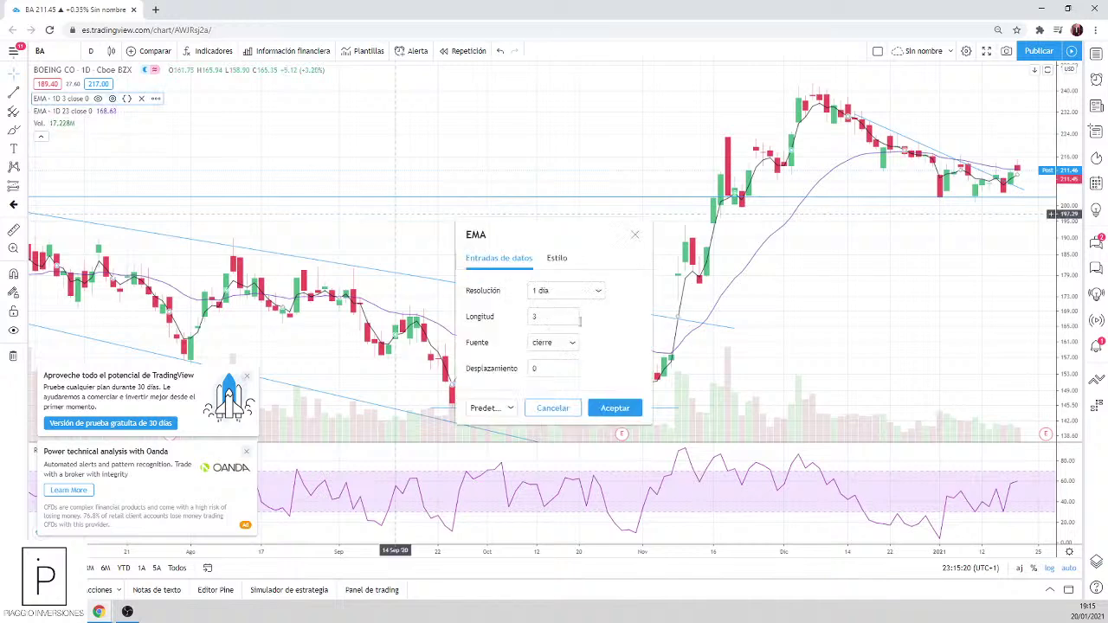
click(112, 99)
click(530, 317)
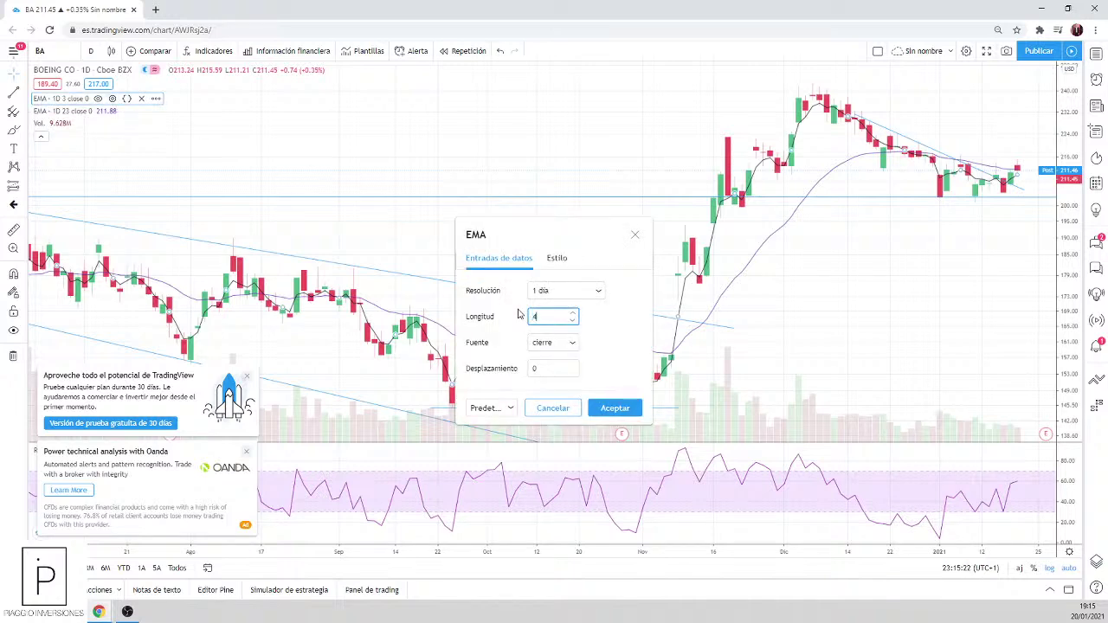
text(4)
click(614, 408)
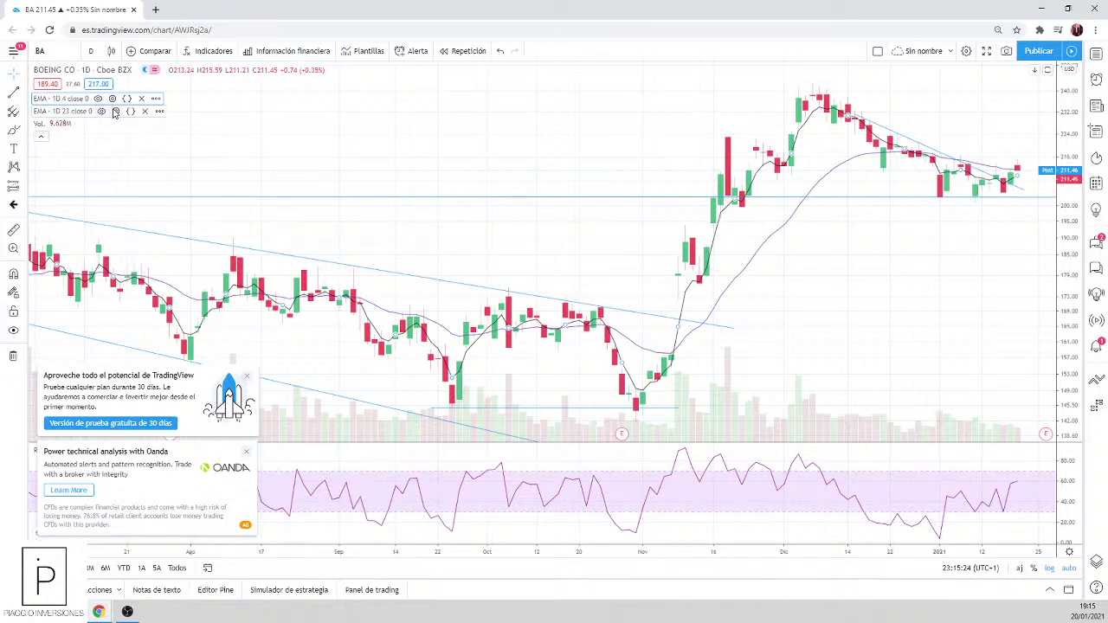
click(115, 112)
click(467, 317)
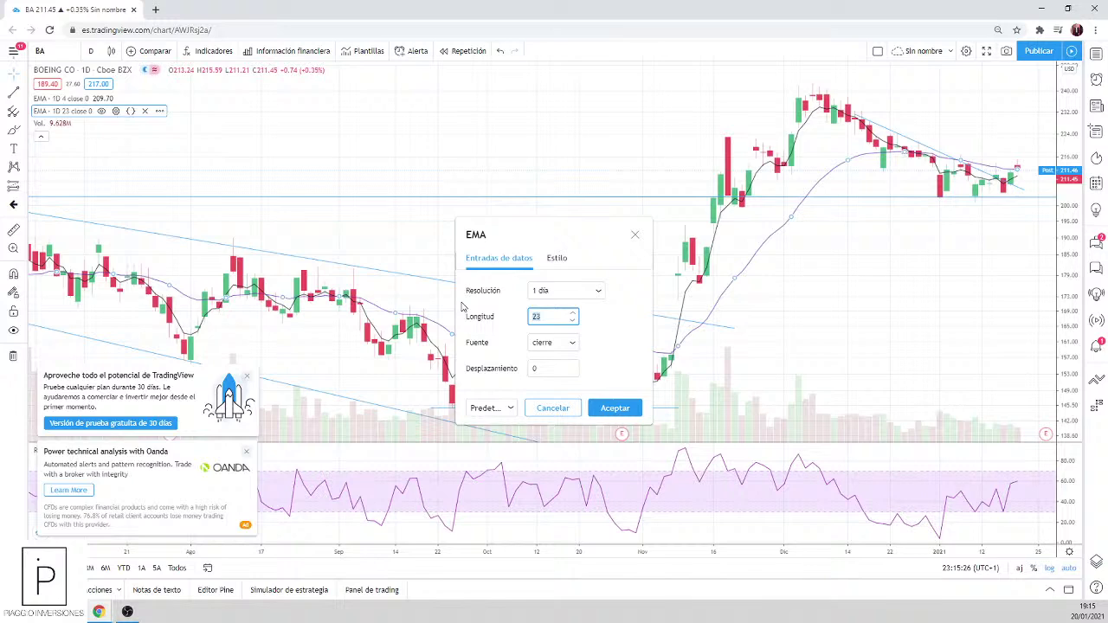
text(56)
click(614, 407)
Step: Check BA's RSI parameter in the spreadsheet and set the chart's RSI length to 2
key(alt+Tab)
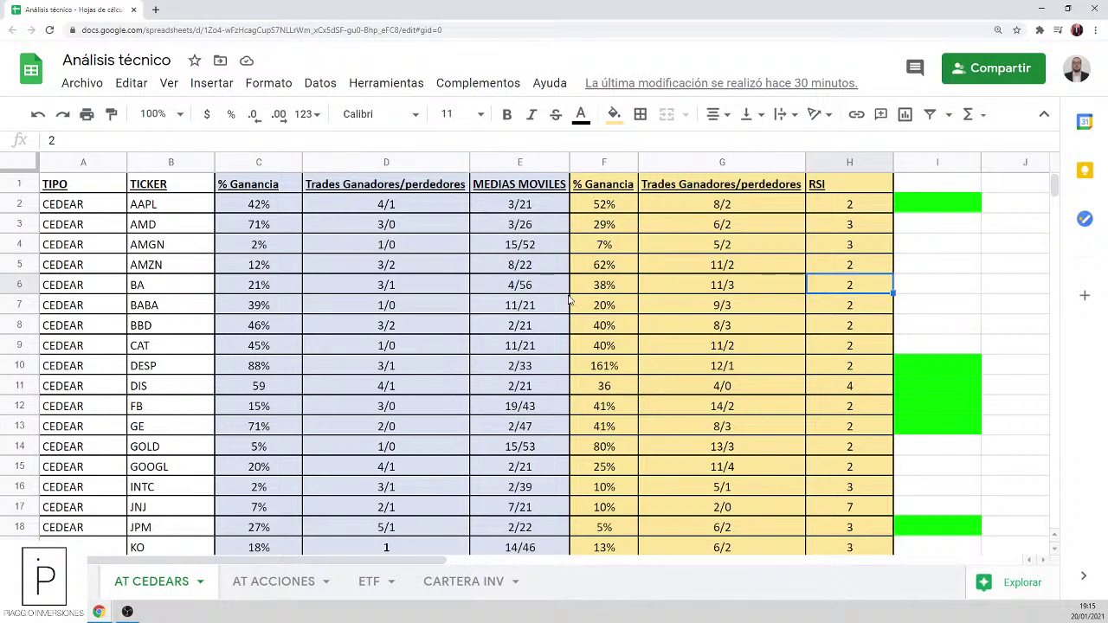
key(alt+Tab)
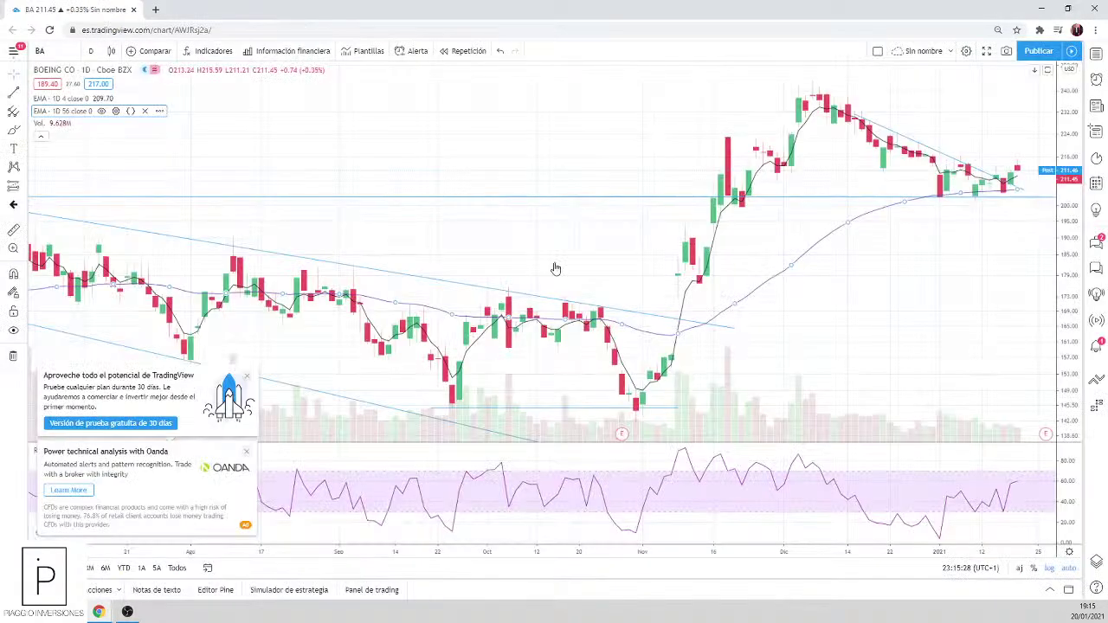
double_click(799, 459)
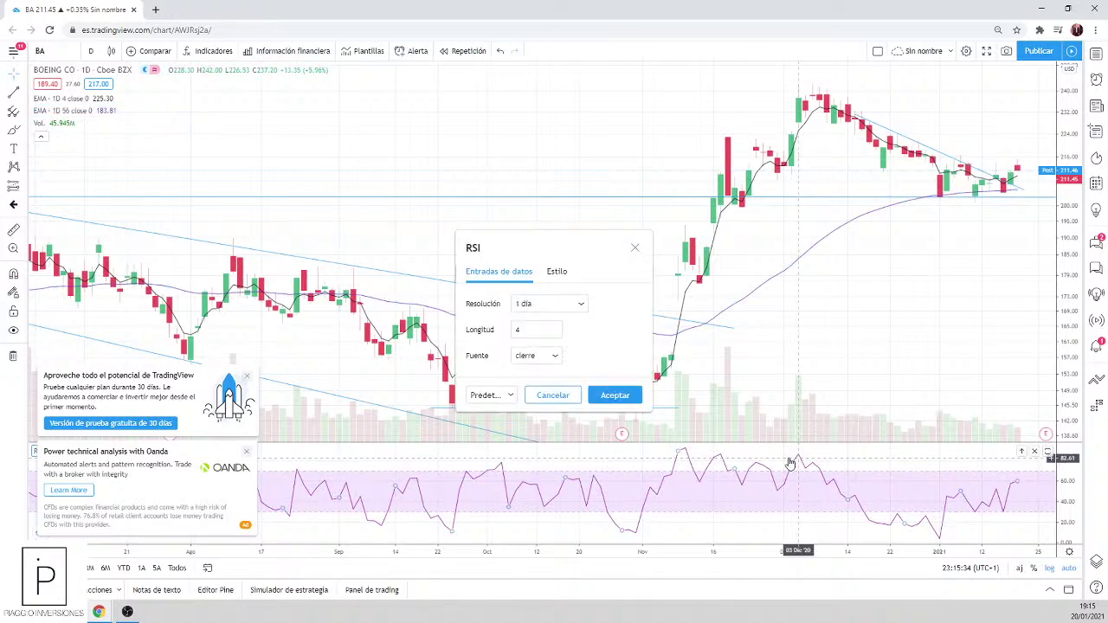
double_click(519, 330)
text(4)
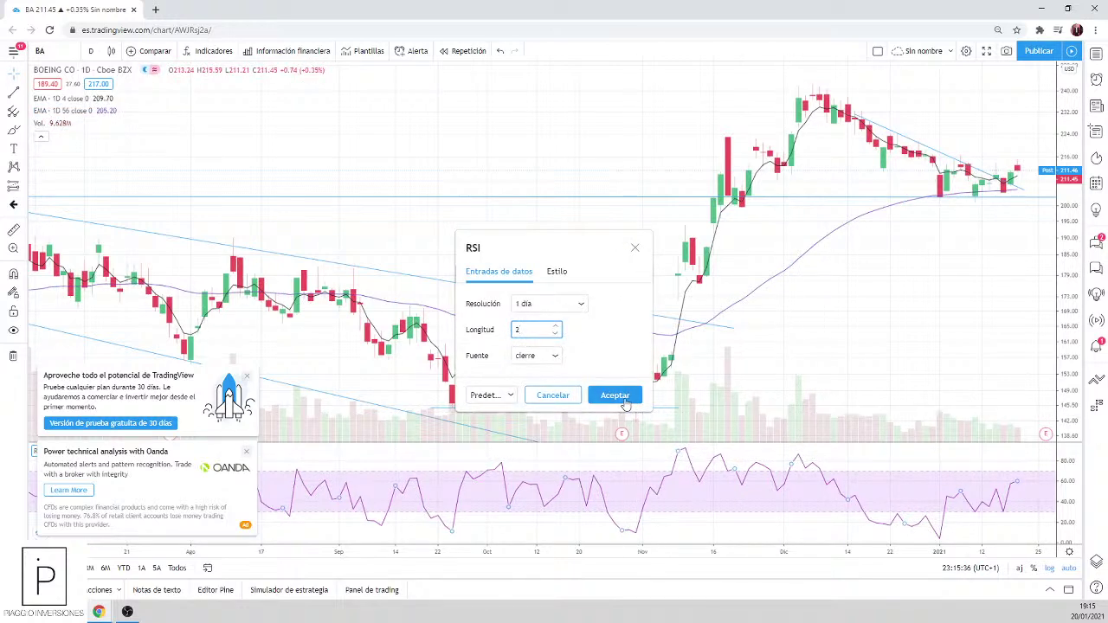
click(618, 396)
Step: Examine Boeing's daily price history and latest candles against the EMAs, the descending channel, the short downtrend line, the horizontal level and the RSI
scroll(913, 437, down, 3)
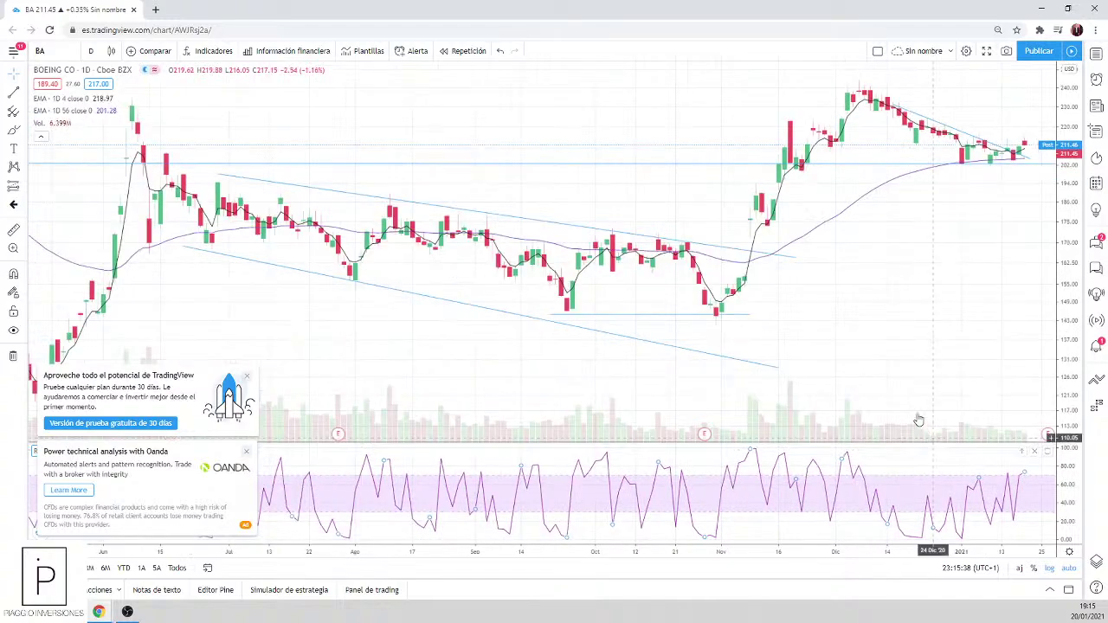
scroll(699, 349, down, 2)
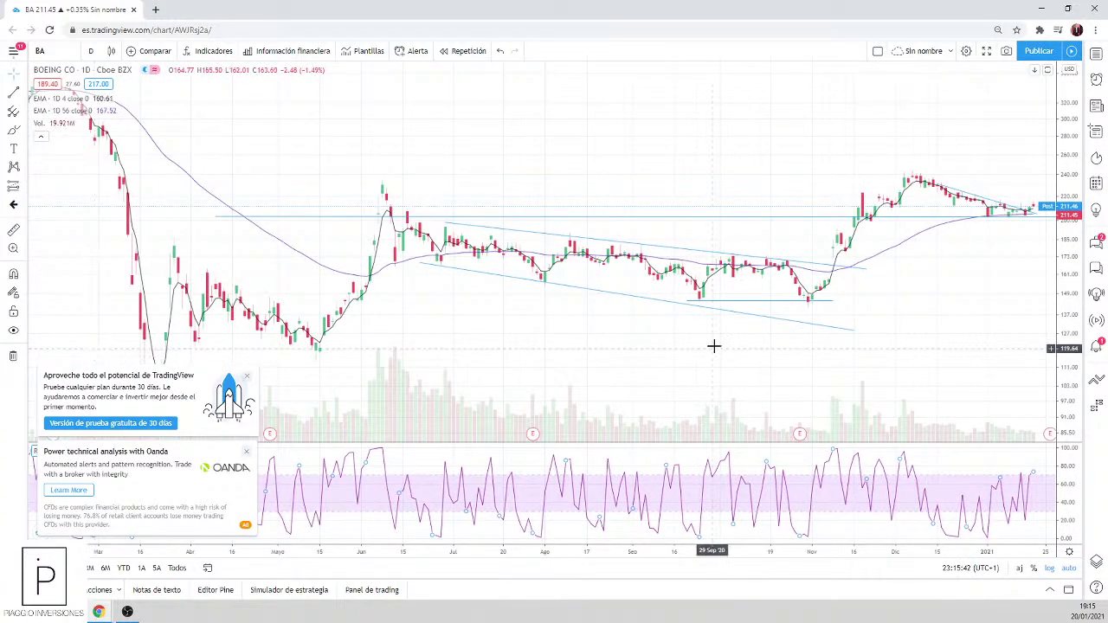
scroll(713, 348, up, 4)
scroll(715, 351, up, 4)
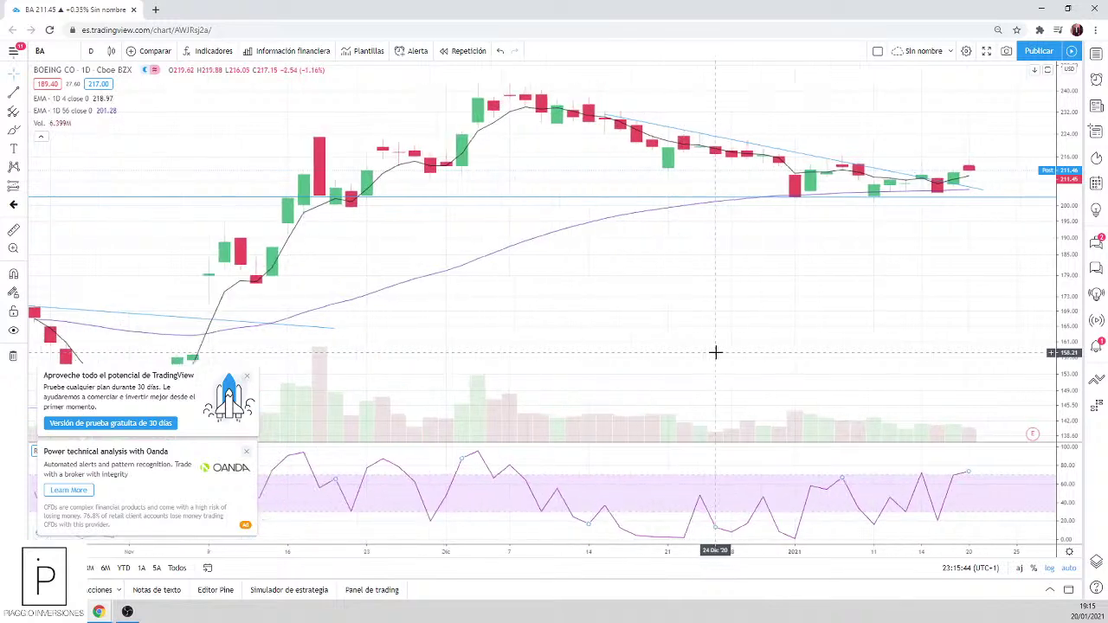
scroll(715, 353, up, 1)
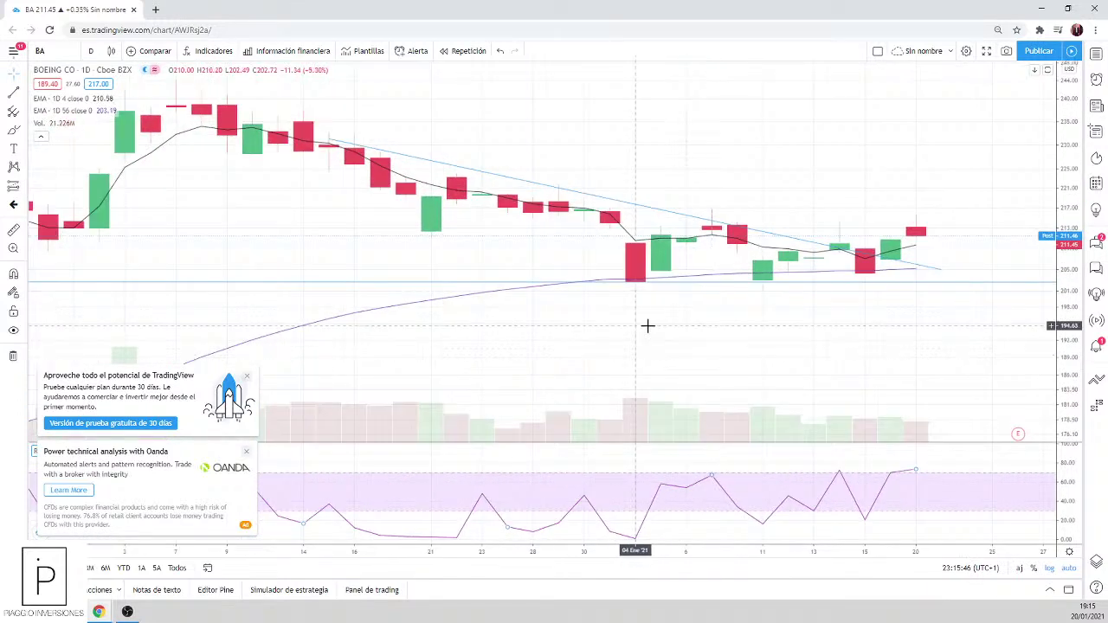
scroll(648, 324, down, 3)
scroll(647, 325, down, 3)
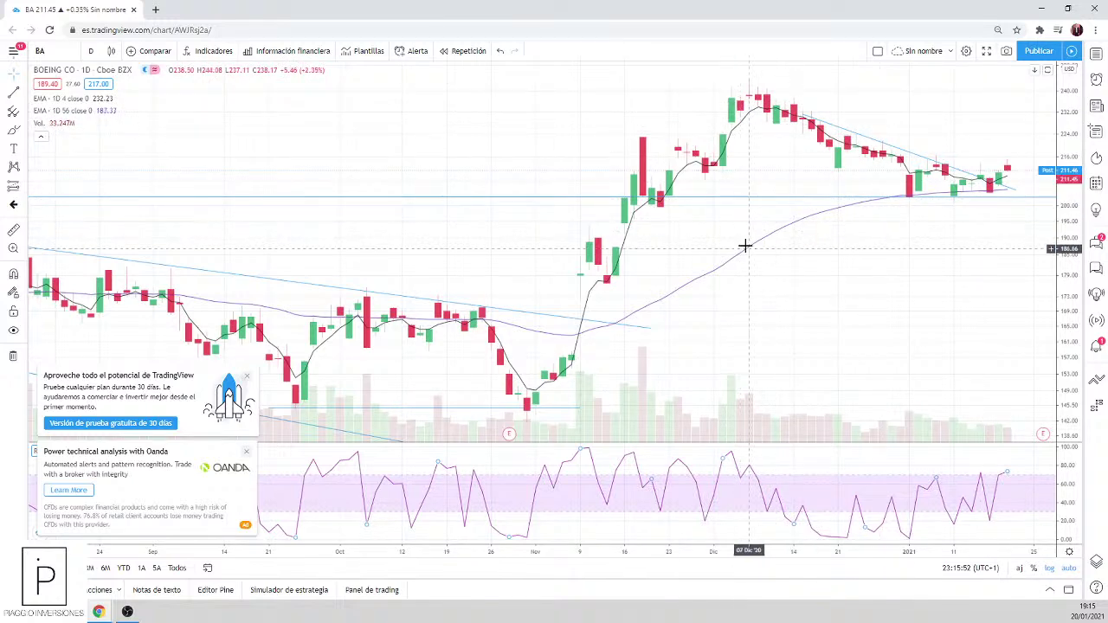
scroll(852, 215, up, 2)
scroll(852, 215, up, 2)
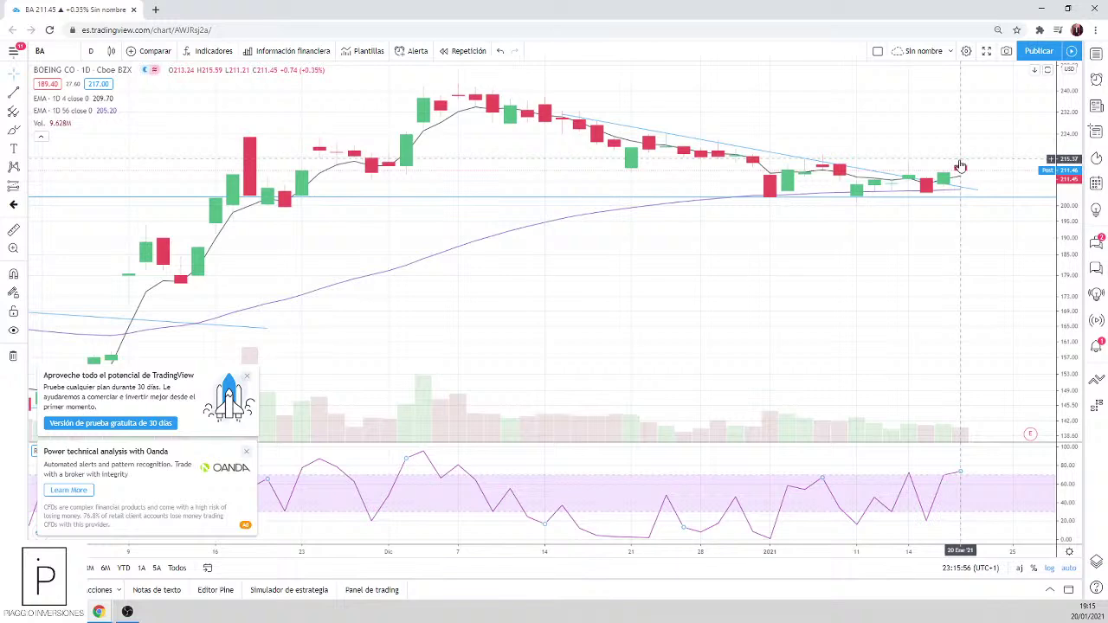
scroll(959, 165, down, 5)
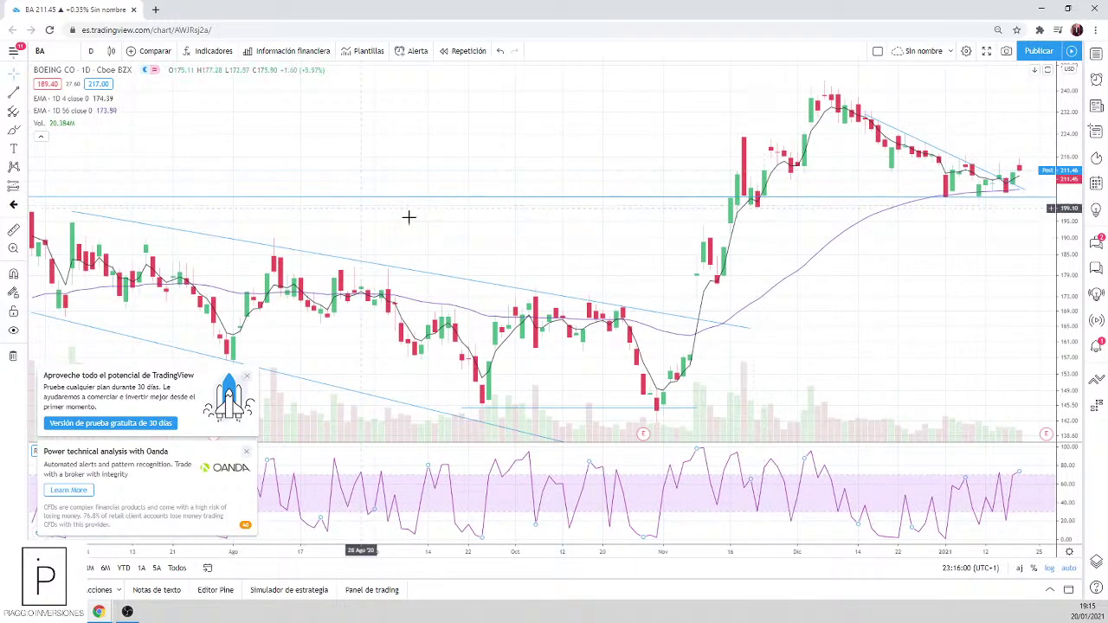
scroll(845, 292, down, 2)
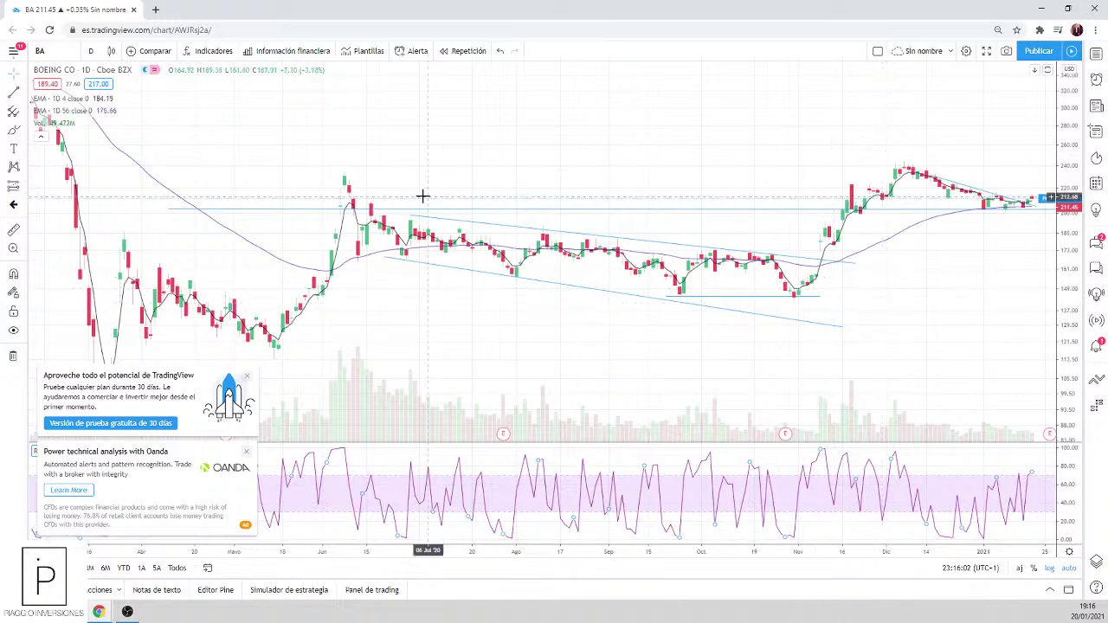
scroll(916, 195, up, 5)
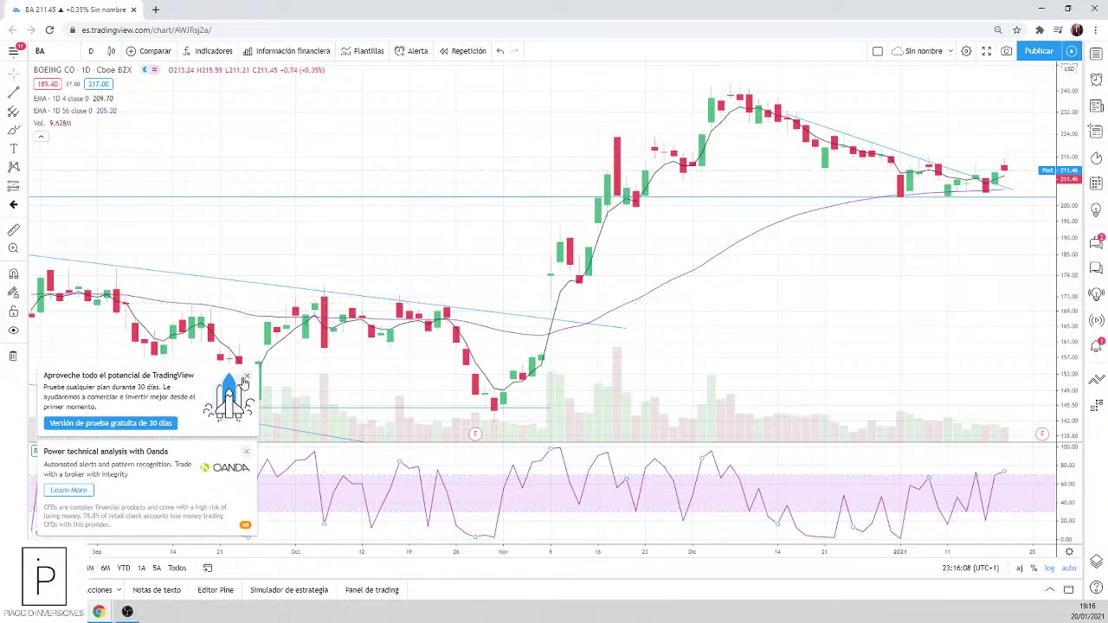
Step: Dismiss the free-trial promotion and examine Boeing's latest daily candles against the EMAs, the short downtrend line and the RSI
click(246, 378)
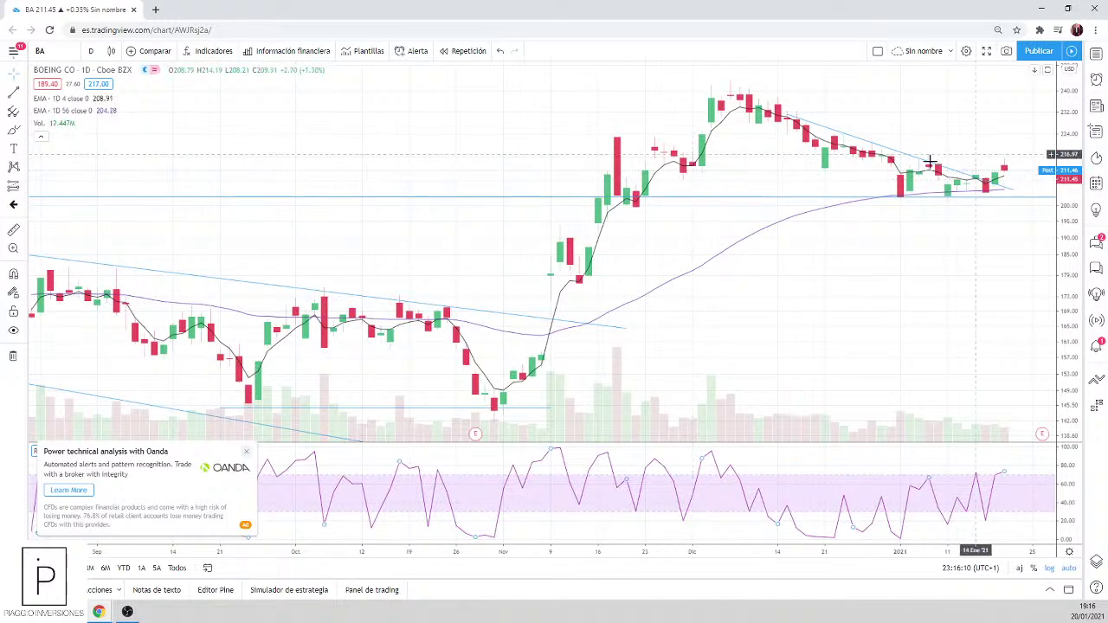
scroll(929, 163, up, 4)
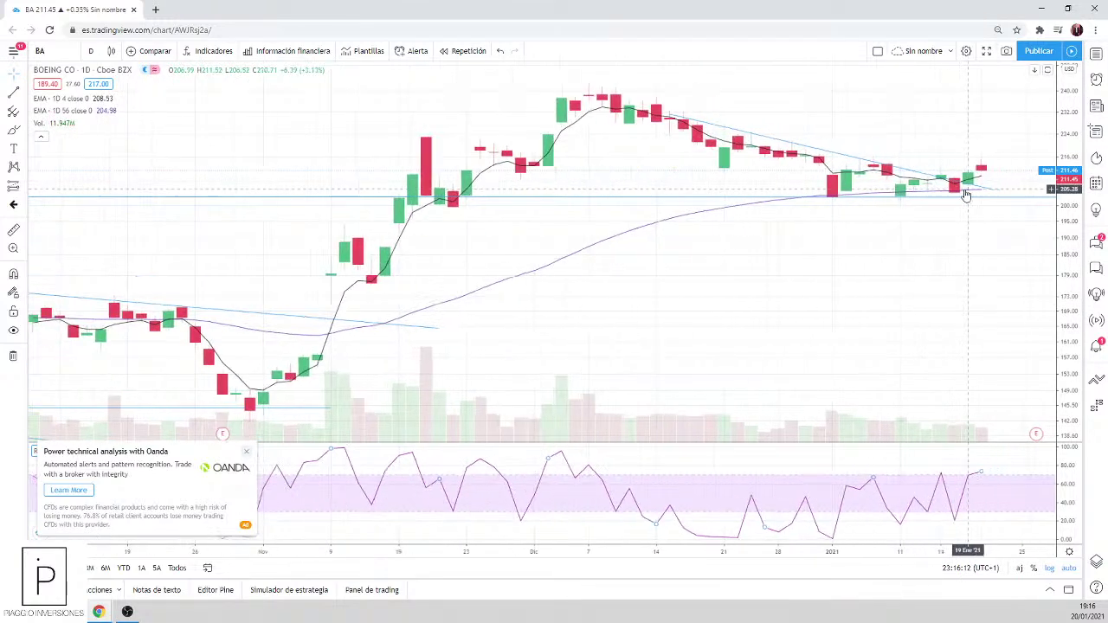
scroll(966, 195, down, 4)
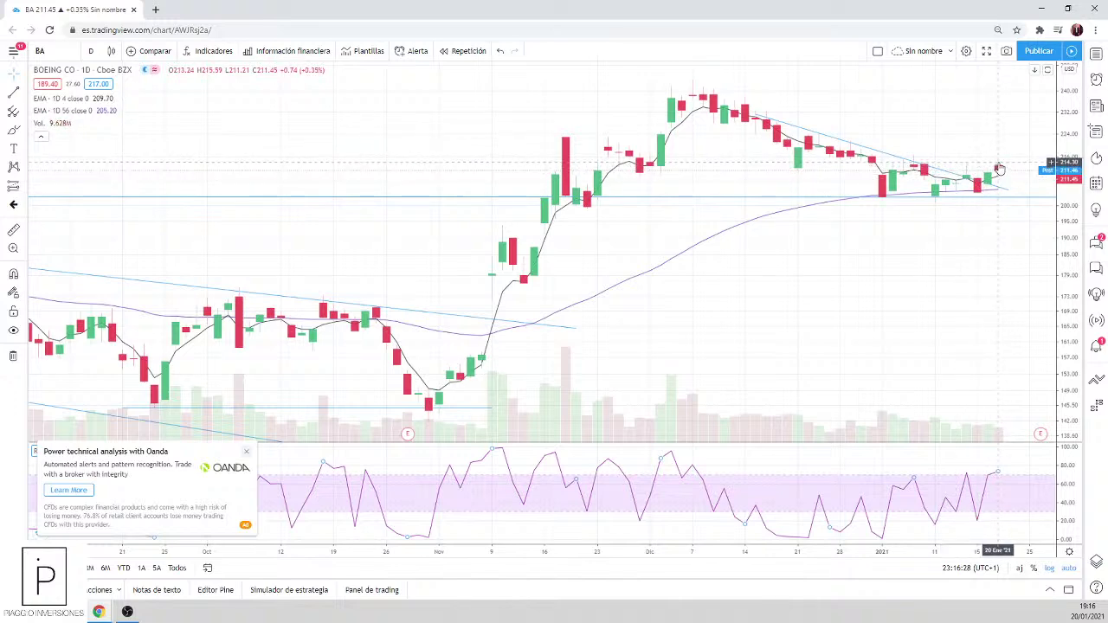
scroll(1004, 187, up, 5)
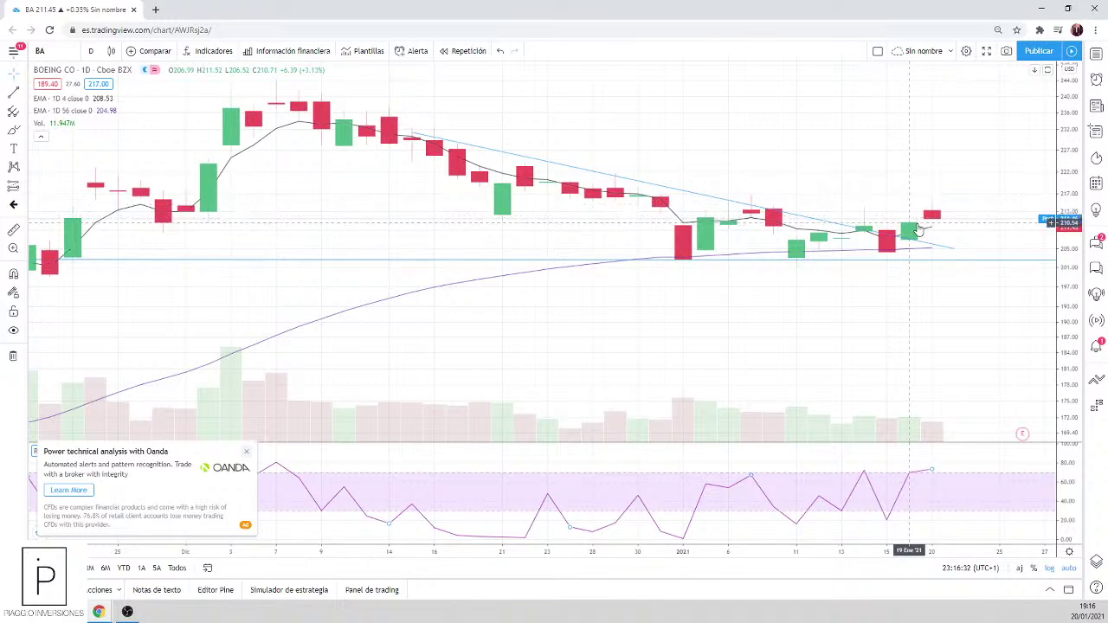
scroll(902, 235, up, 2)
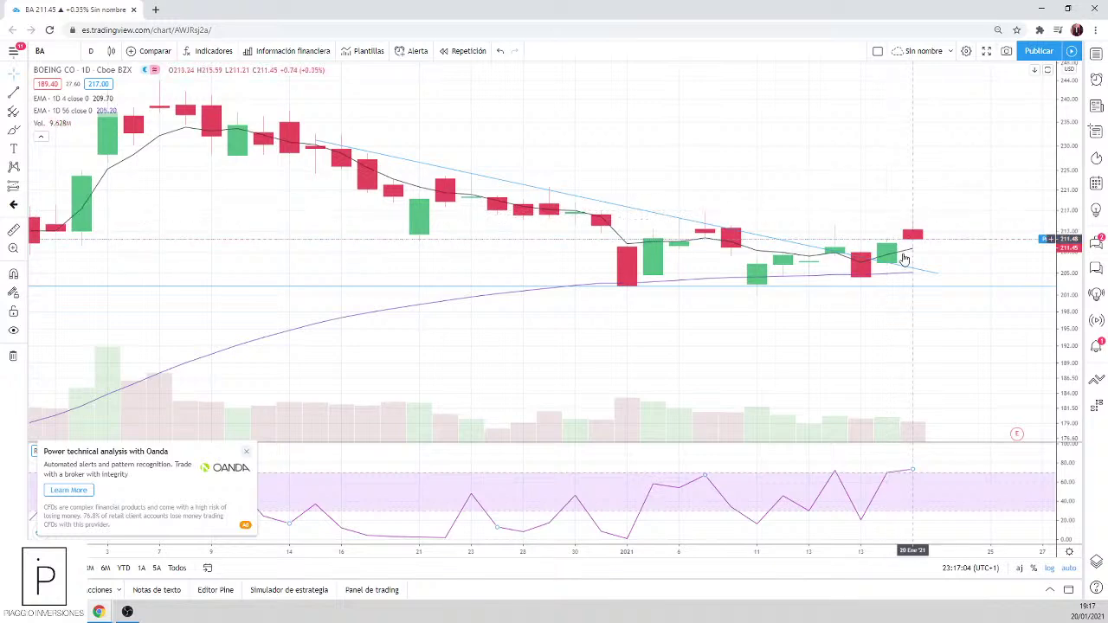
scroll(904, 256, down, 3)
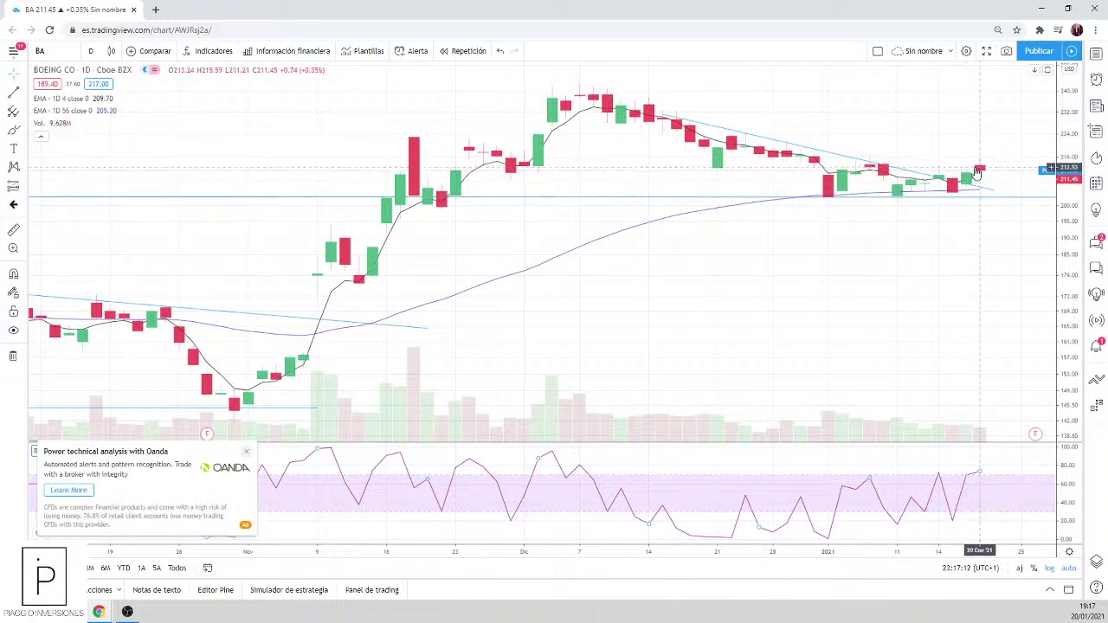
scroll(986, 191, down, 2)
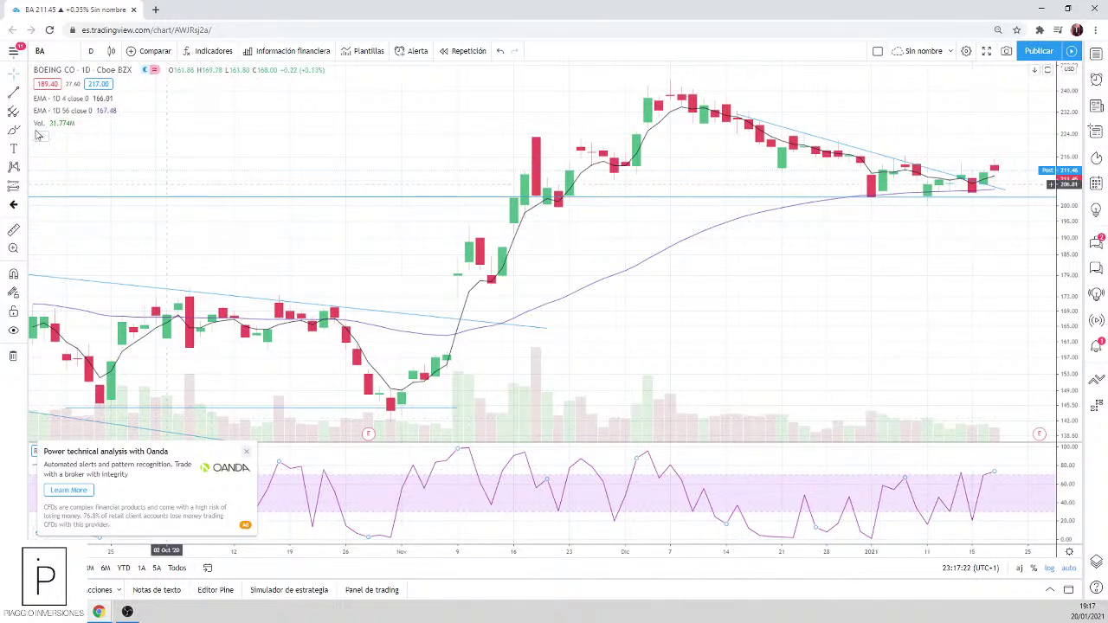
Step: Draw a trend line along the tops of Boeing's volume bars from 4 to 21 January 2021 and review the chart around it
click(13, 92)
click(793, 423)
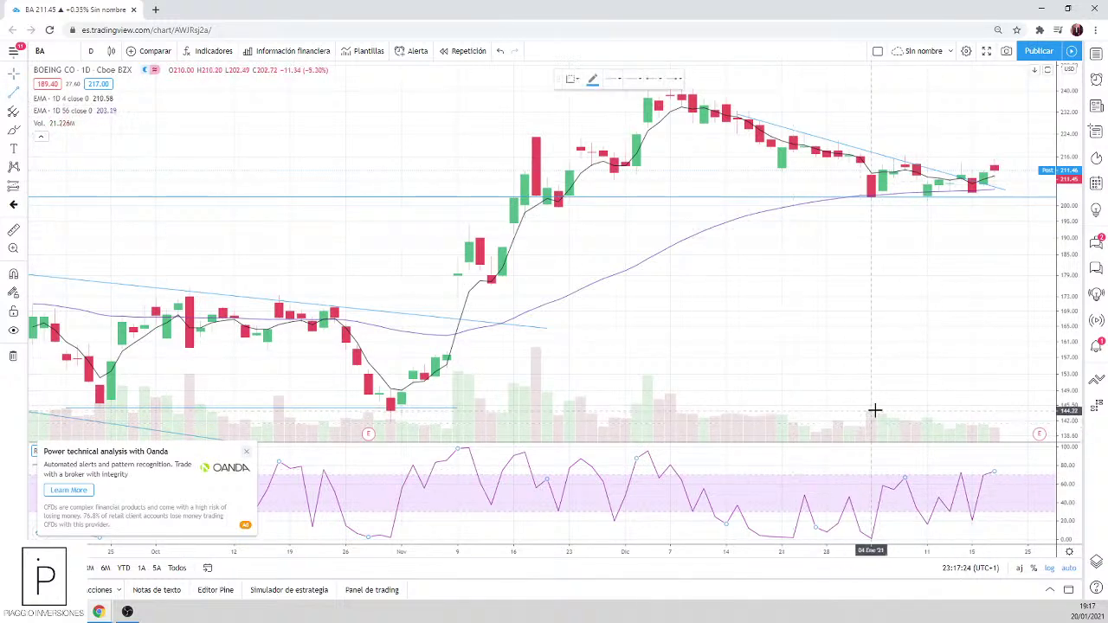
click(871, 409)
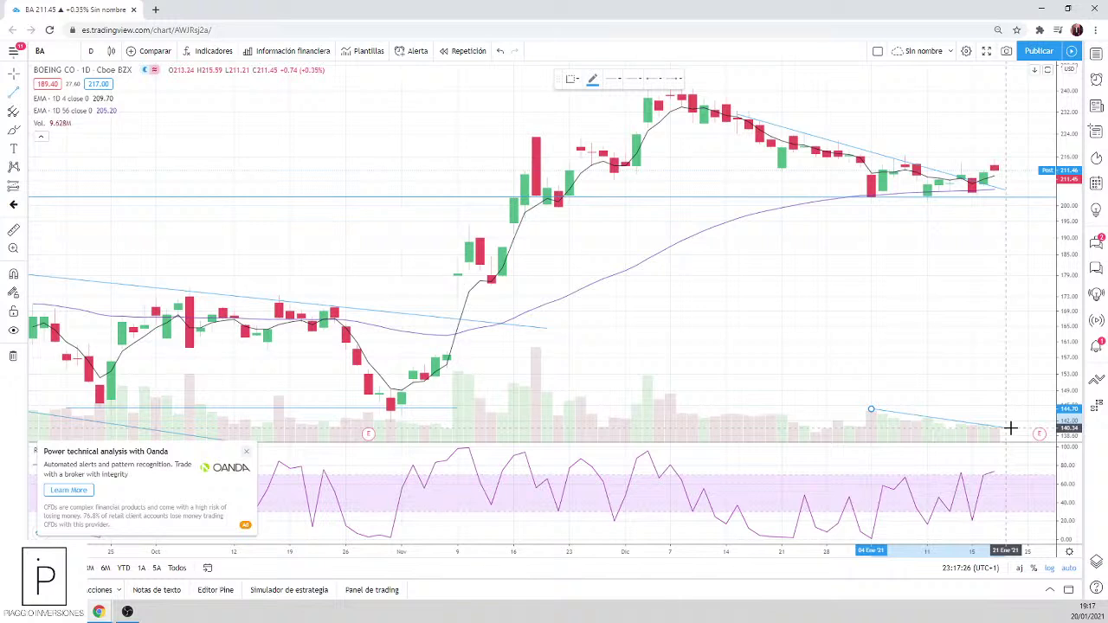
click(1006, 427)
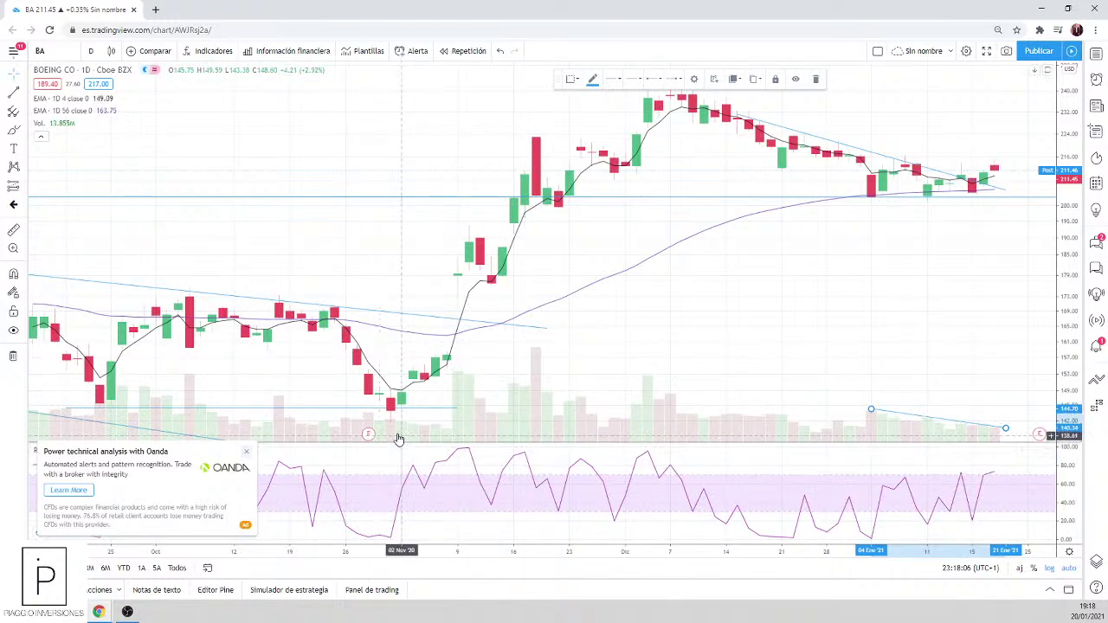
scroll(883, 314, down, 2)
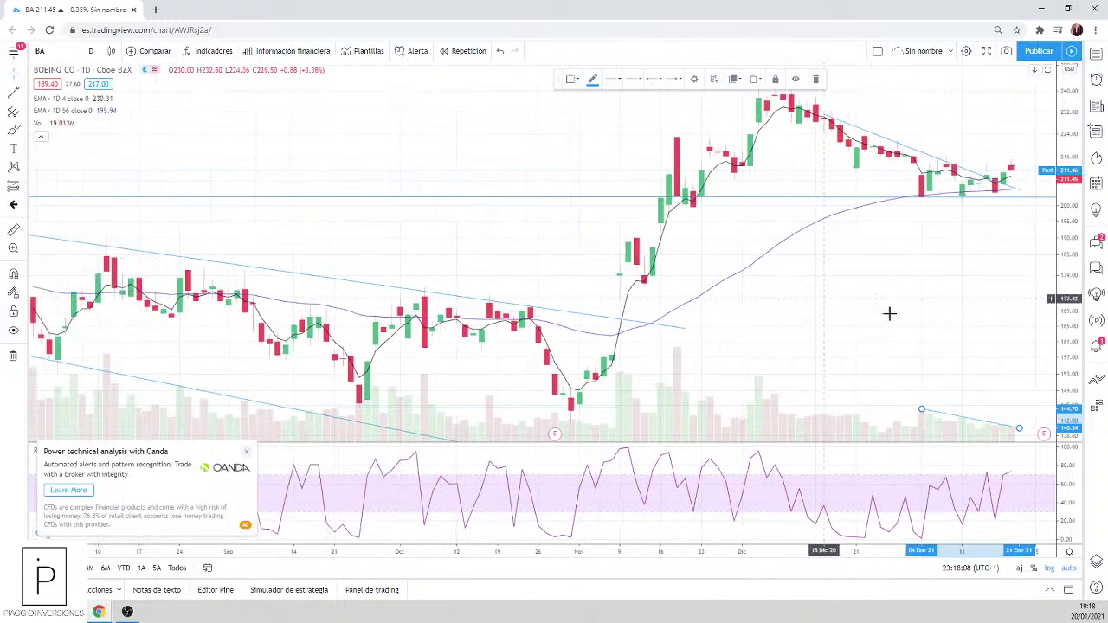
scroll(845, 317, up, 5)
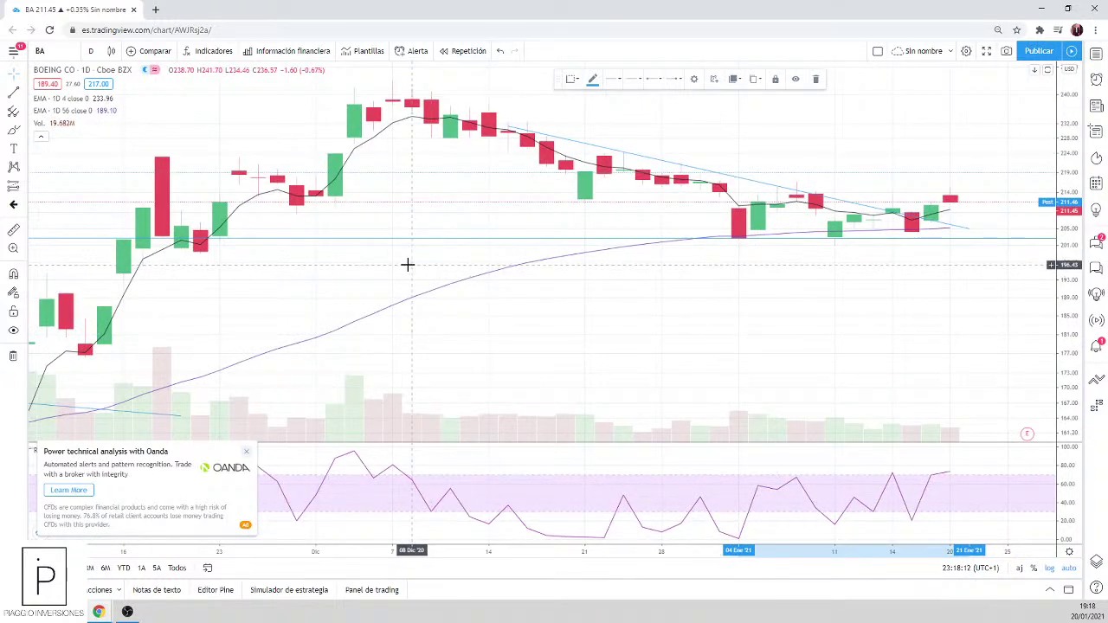
scroll(865, 317, down, 3)
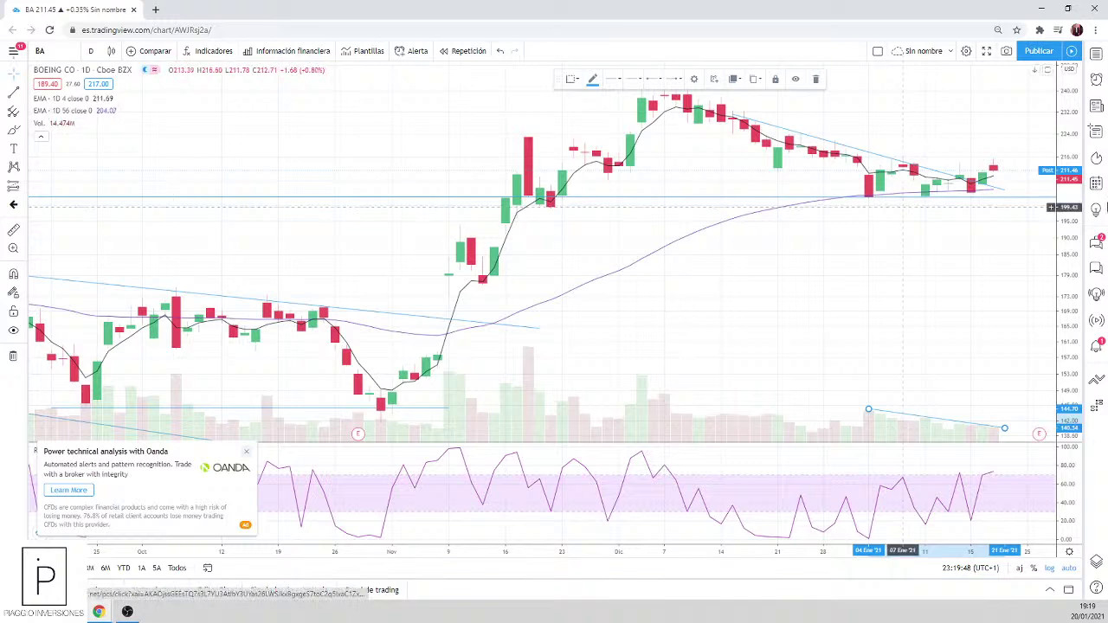
scroll(479, 322, down, 2)
scroll(479, 322, down, 1)
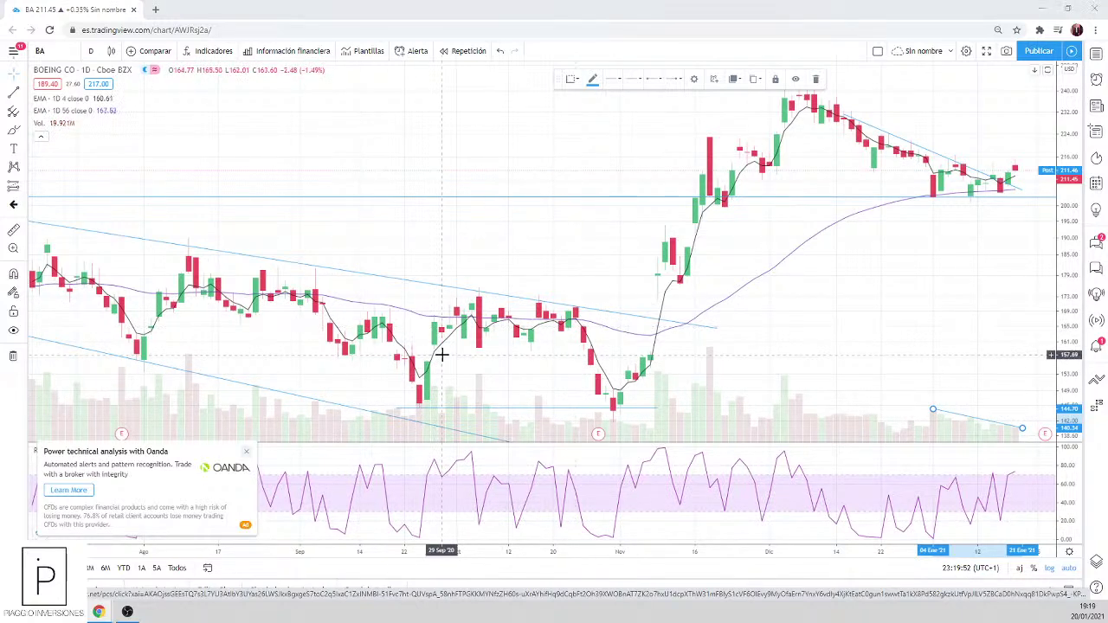
Step: Switch to the invertirOnline CEDEAR quotes window and close the Boeing quote tab
key(alt+Tab)
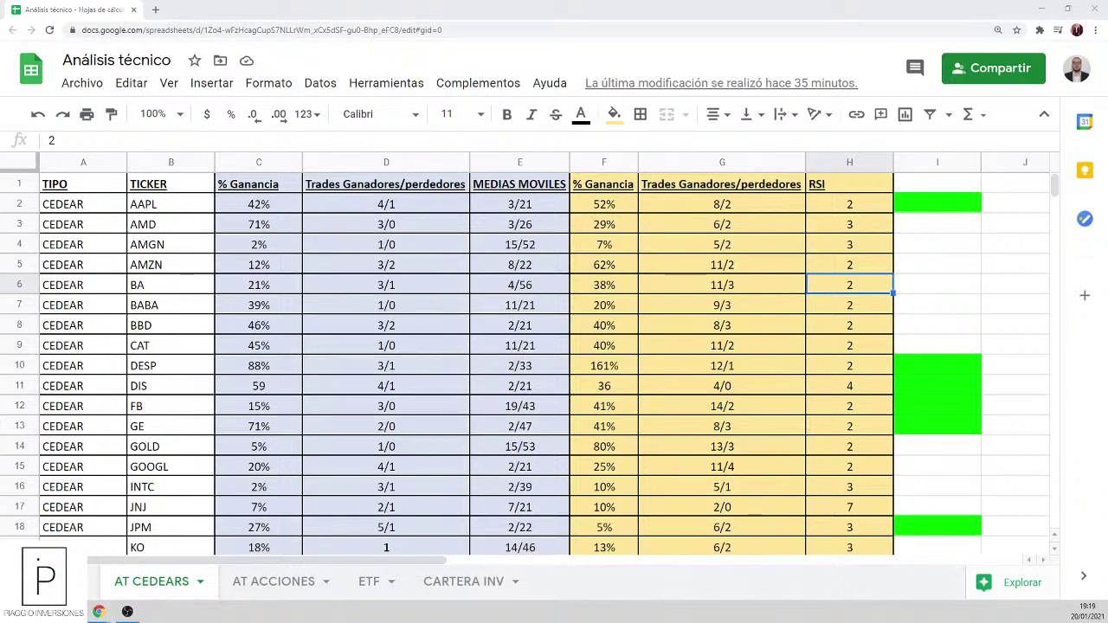
key(alt+Tab)
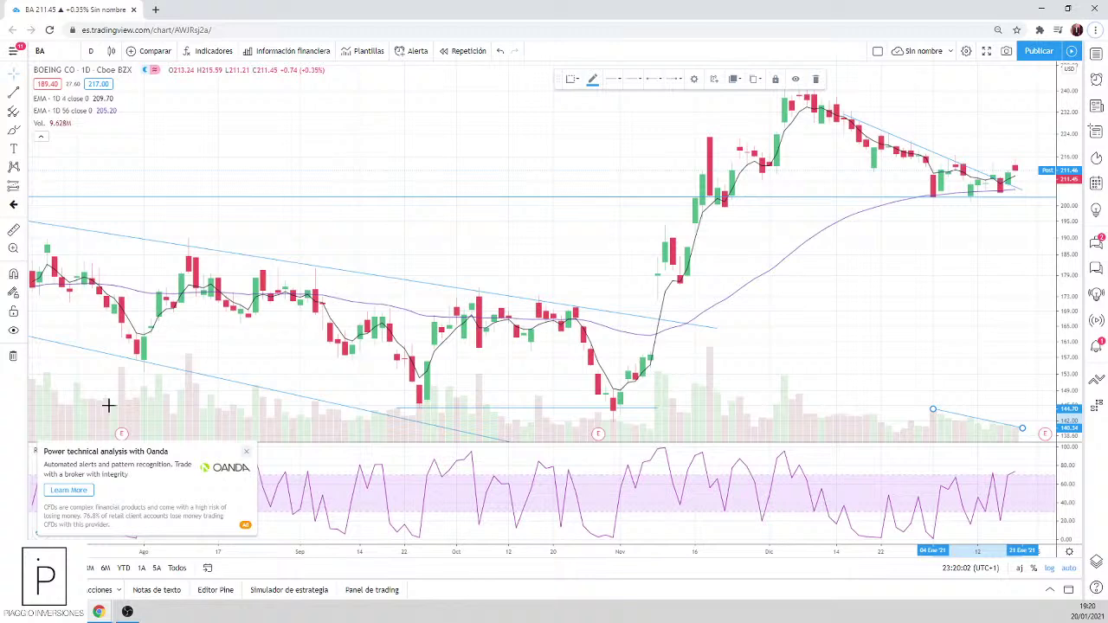
key(alt+Tab)
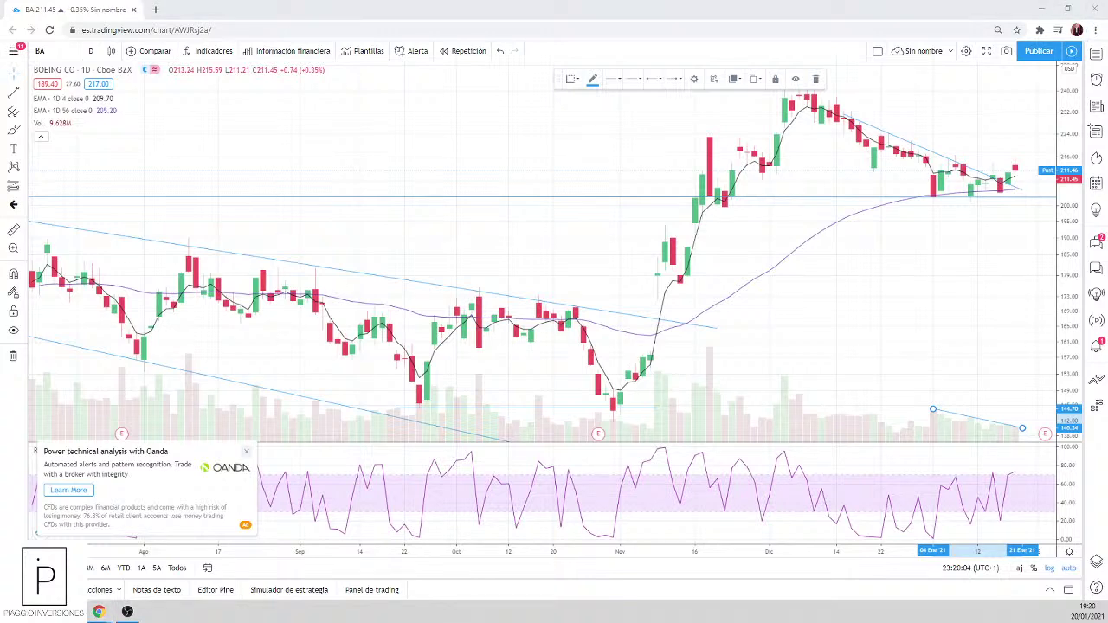
key(alt+Tab)
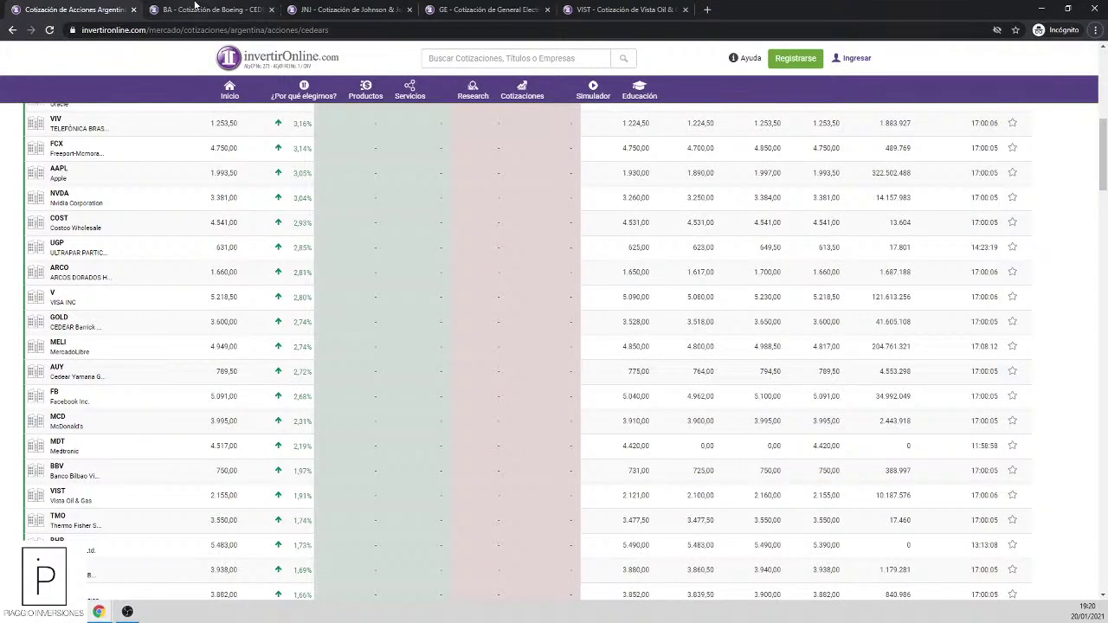
key(alt+Tab)
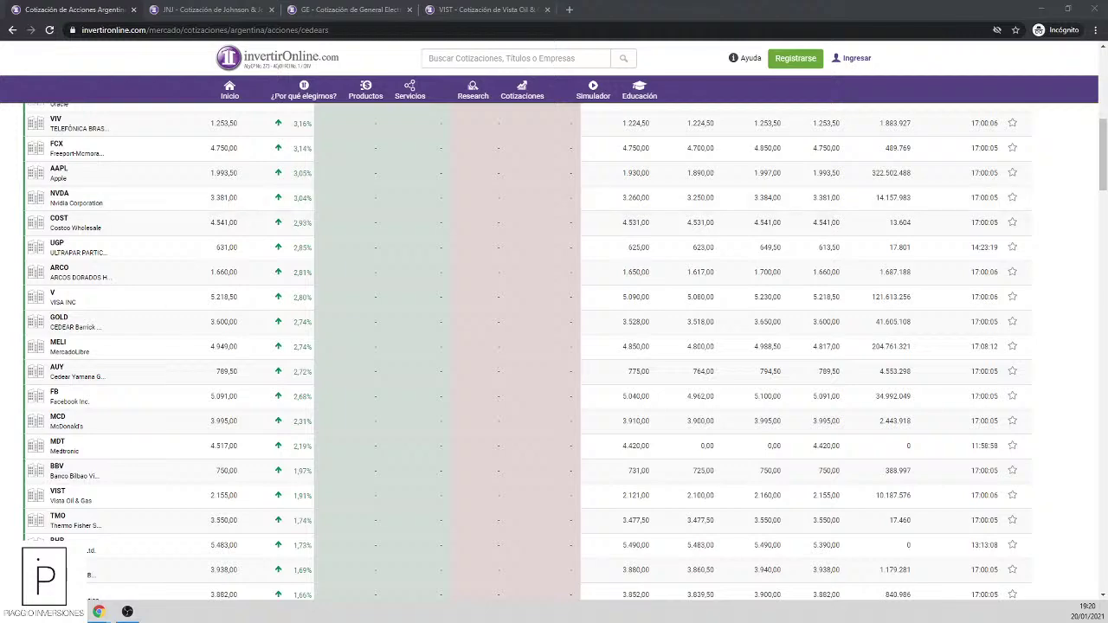
Step: Switch to the Análisis técnico spreadsheet and search the AT CEDEARS sheet for "jnj"
key(alt+Tab)
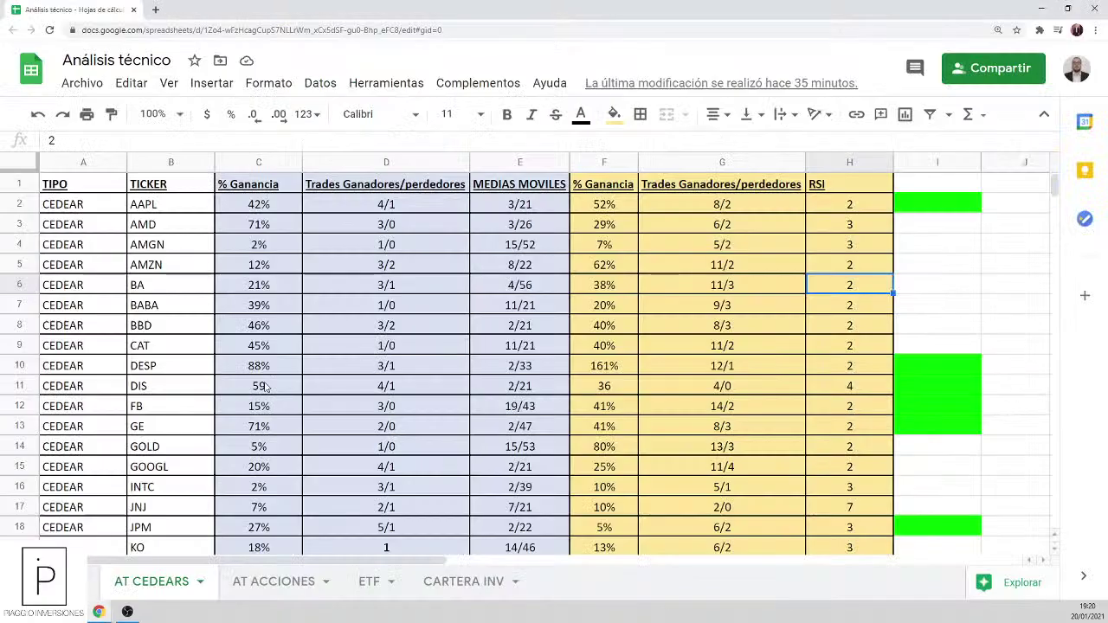
click(356, 351)
key(ctrl+f)
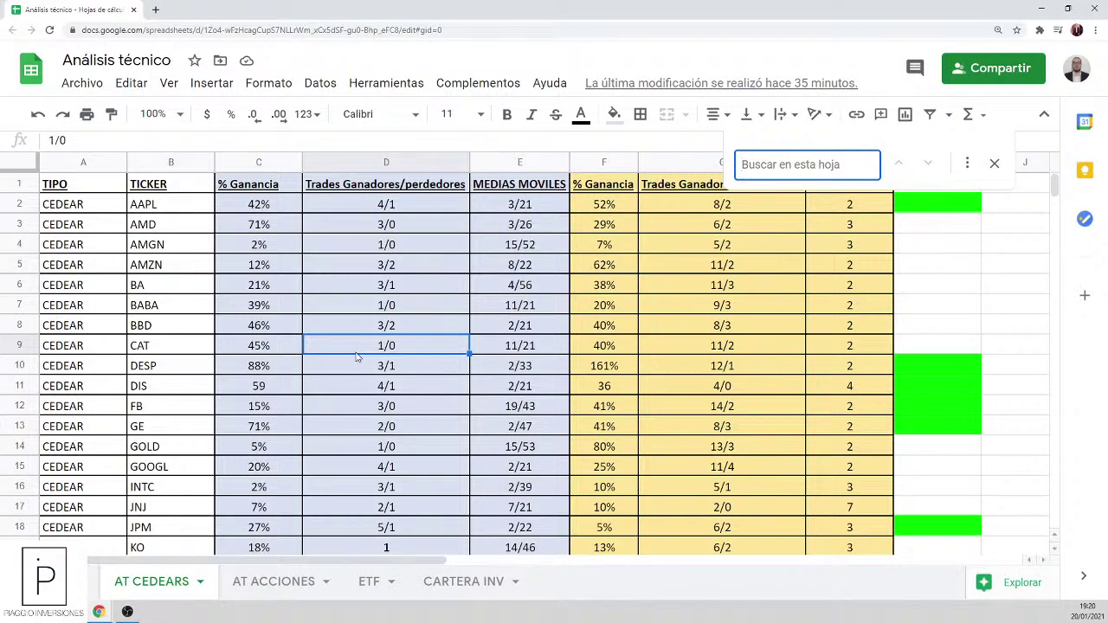
text(jnj)
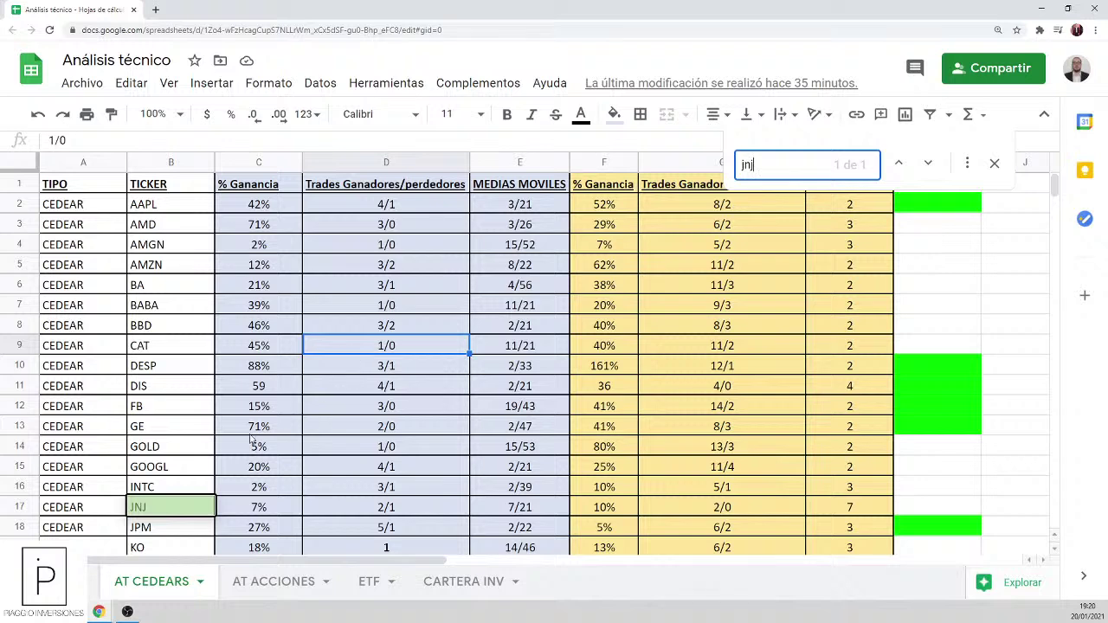
key(Escape)
Step: Check JNJ's moving-average gain, winning and losing trades, moving-average pair and RSI length in the spreadsheet
click(292, 509)
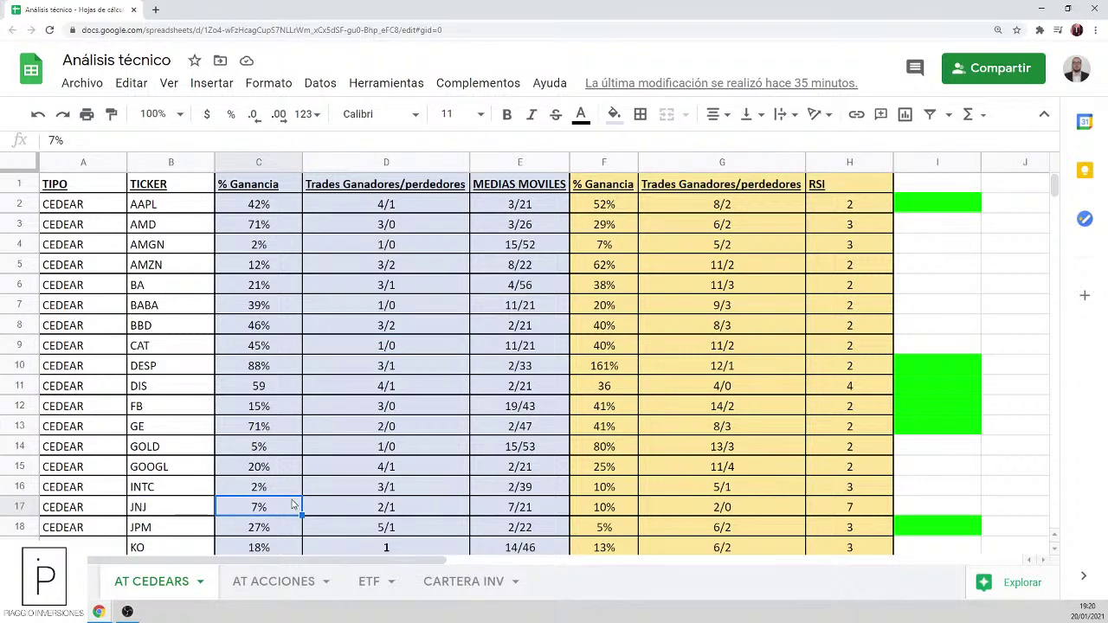
click(337, 509)
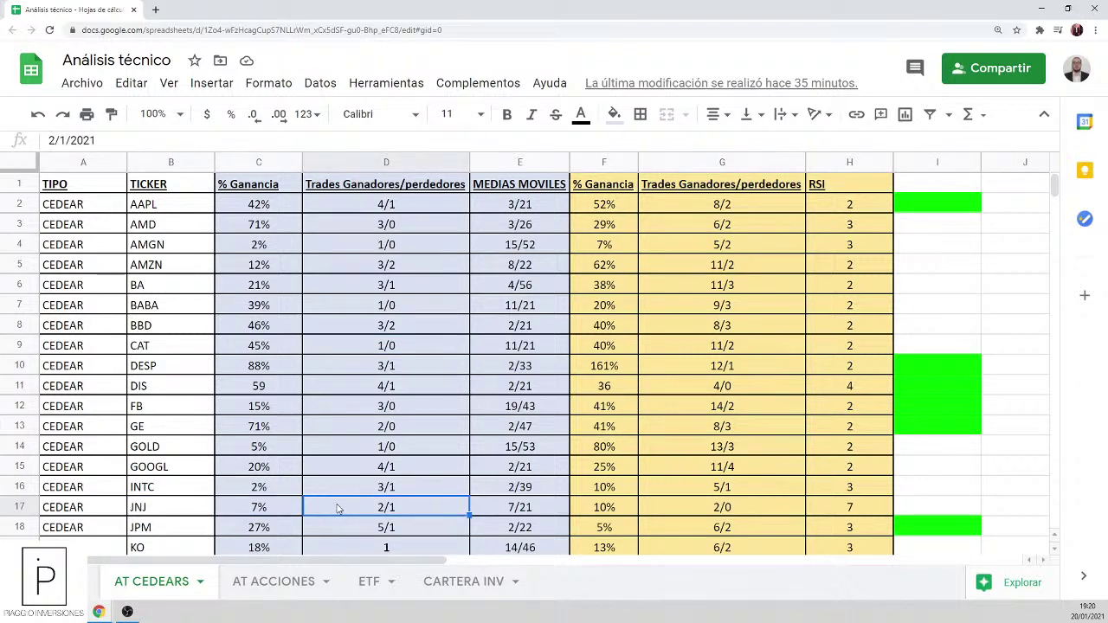
click(545, 510)
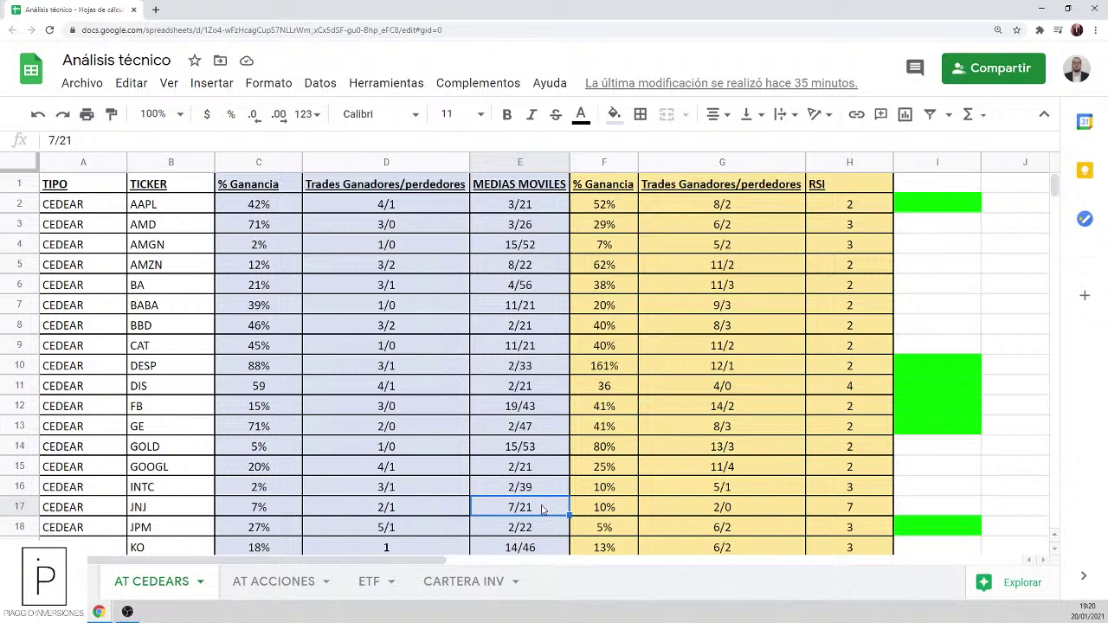
key(Right)
key(Right)
key(Right)
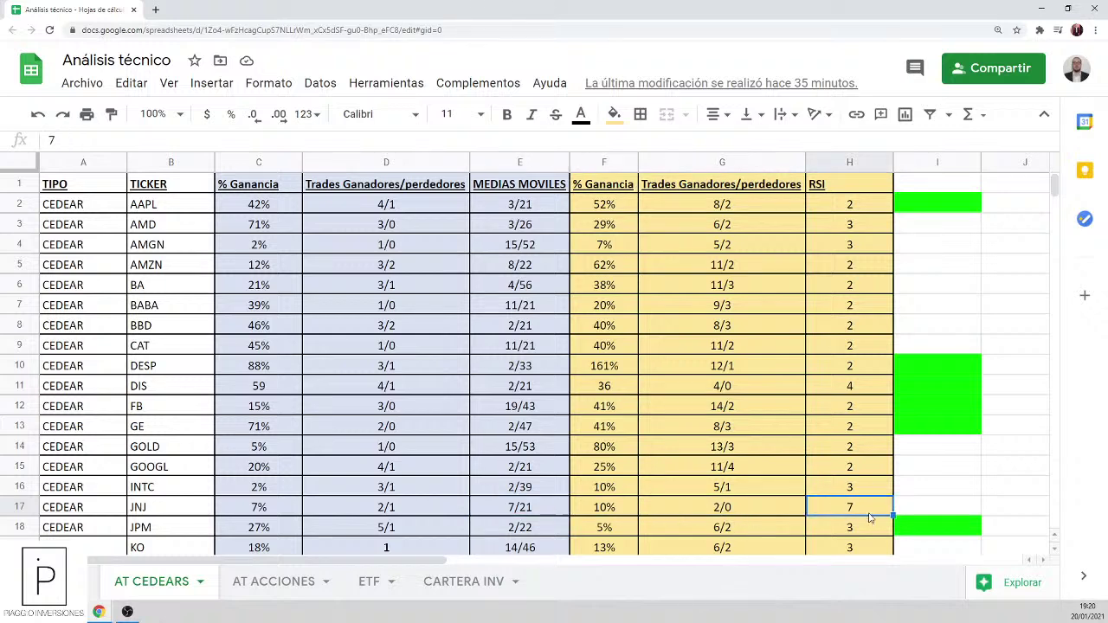
Step: Compare JNJ's RSI-strategy trades and gain with its moving-average results, and recheck its RSI length and moving-average pair
click(746, 512)
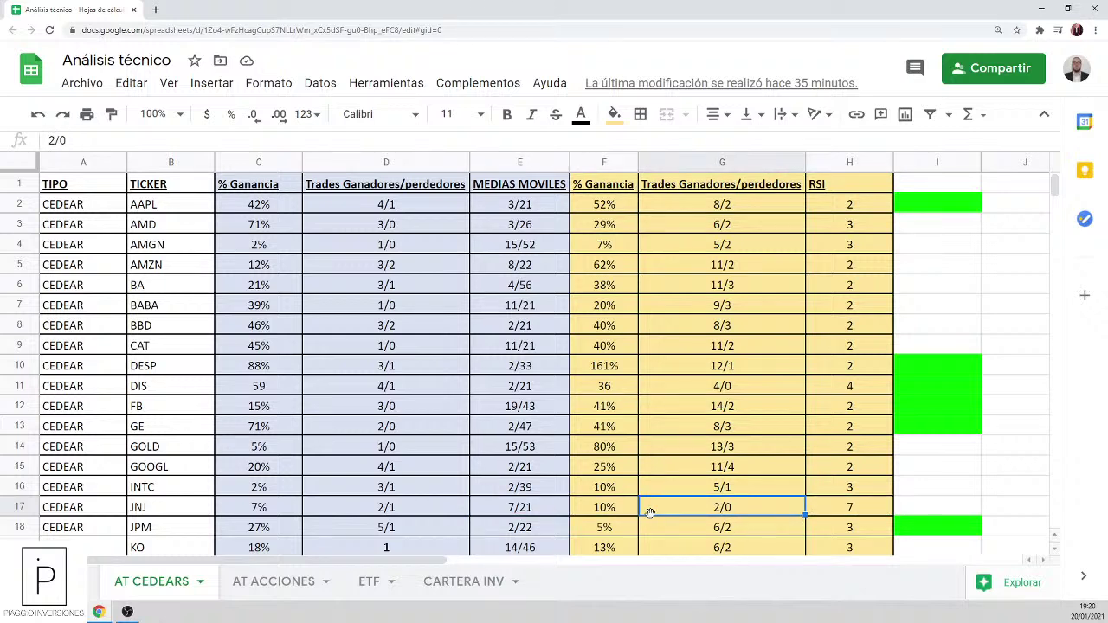
click(604, 514)
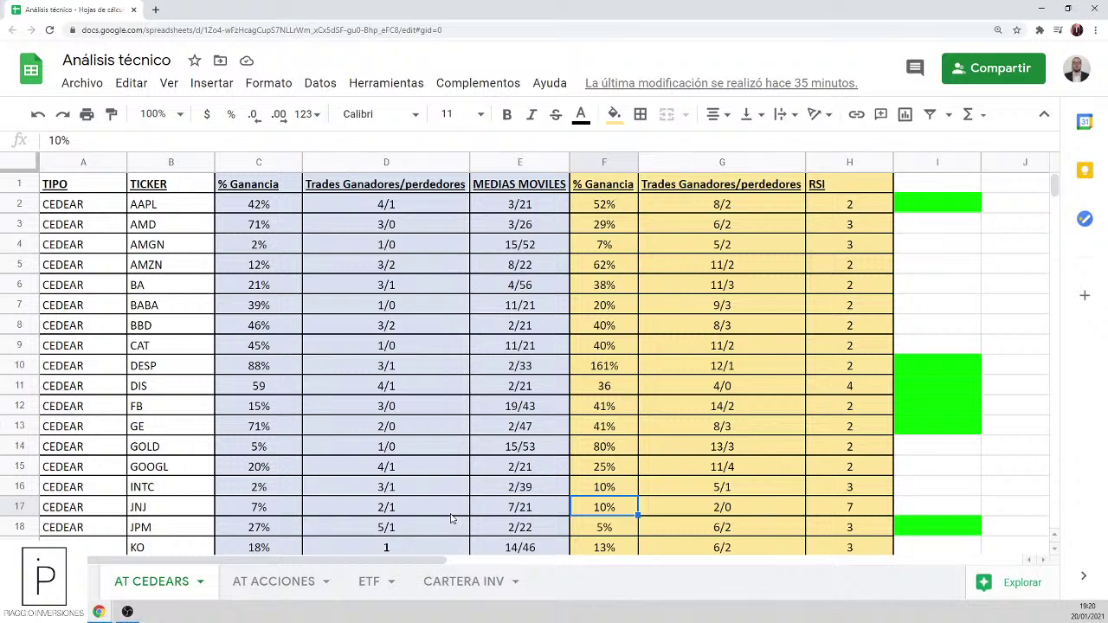
click(395, 509)
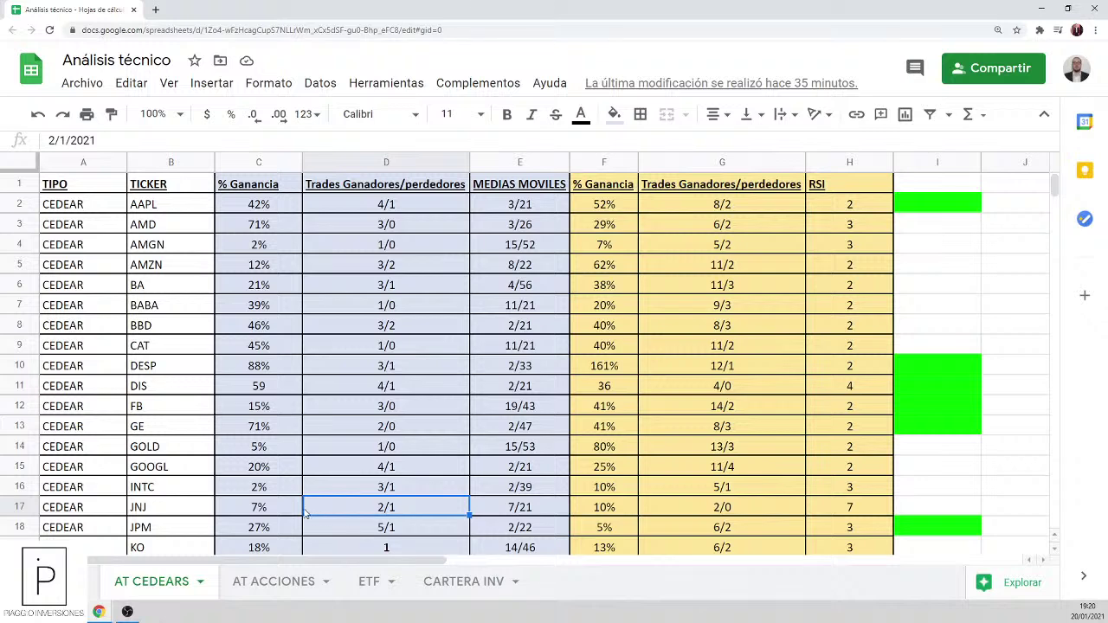
click(263, 510)
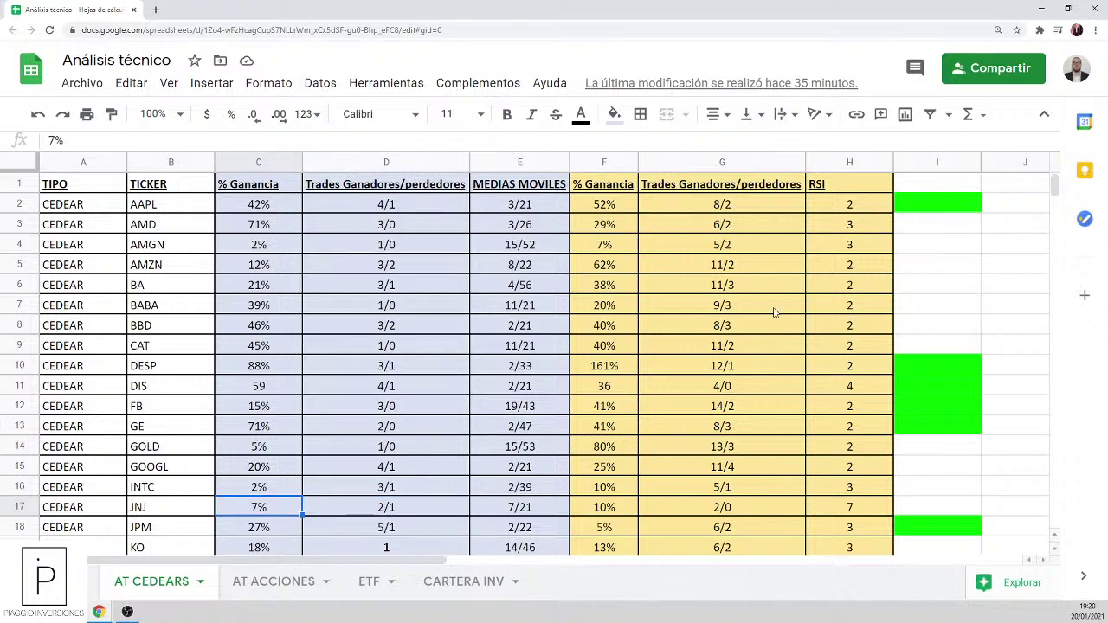
click(829, 511)
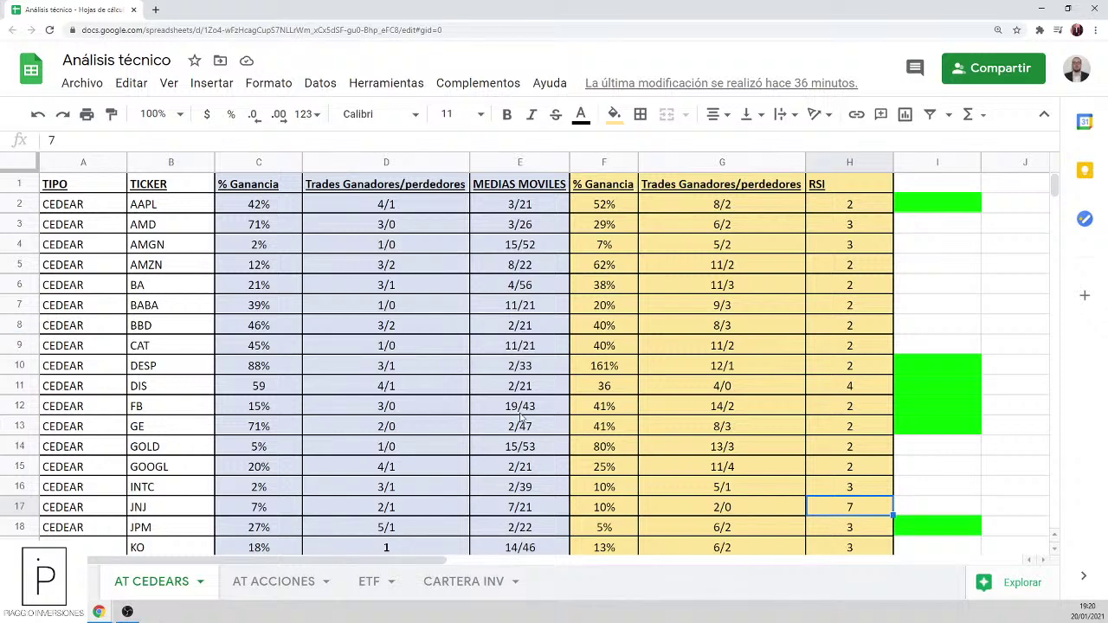
click(137, 511)
click(855, 511)
click(601, 512)
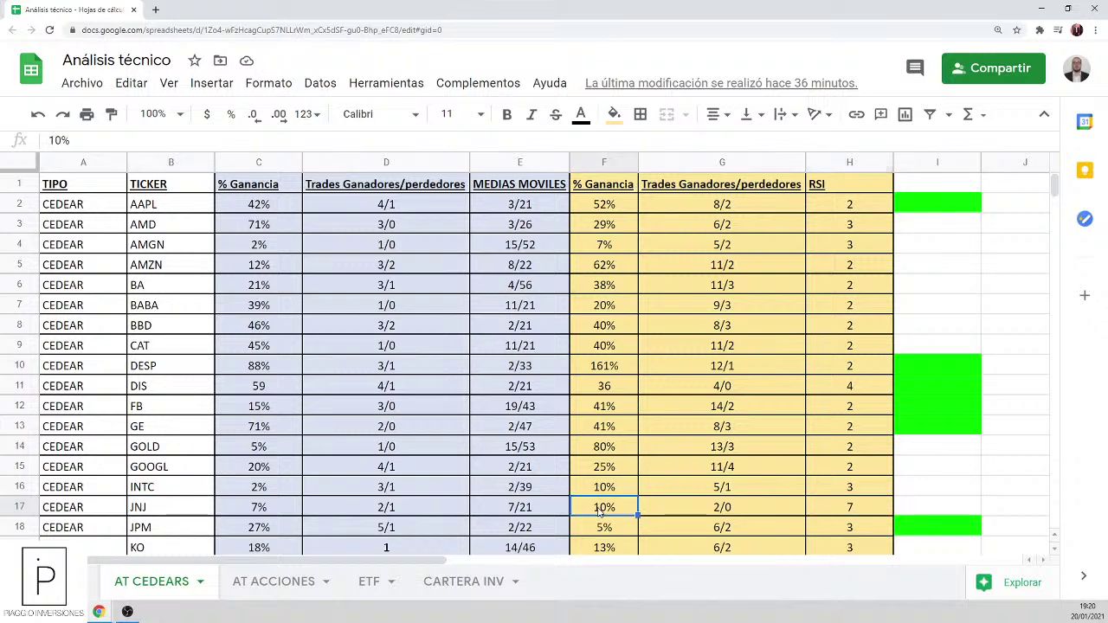
click(505, 510)
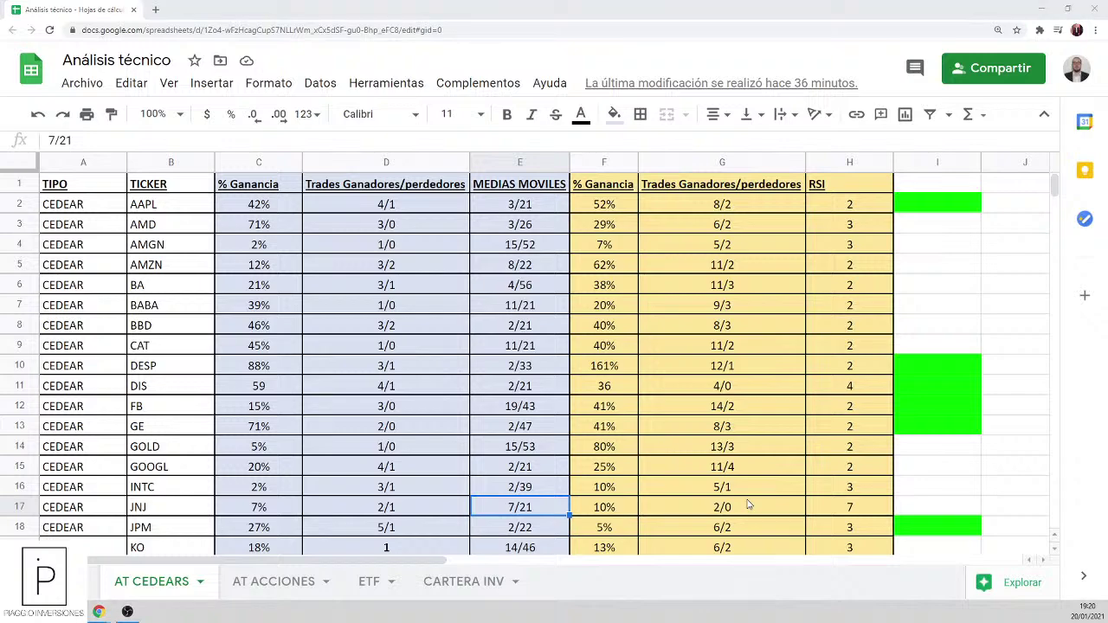
Step: Switch to the TradingView chart window and load the daily chart of JNJ, Johnson & Johnson
key(alt+Tab)
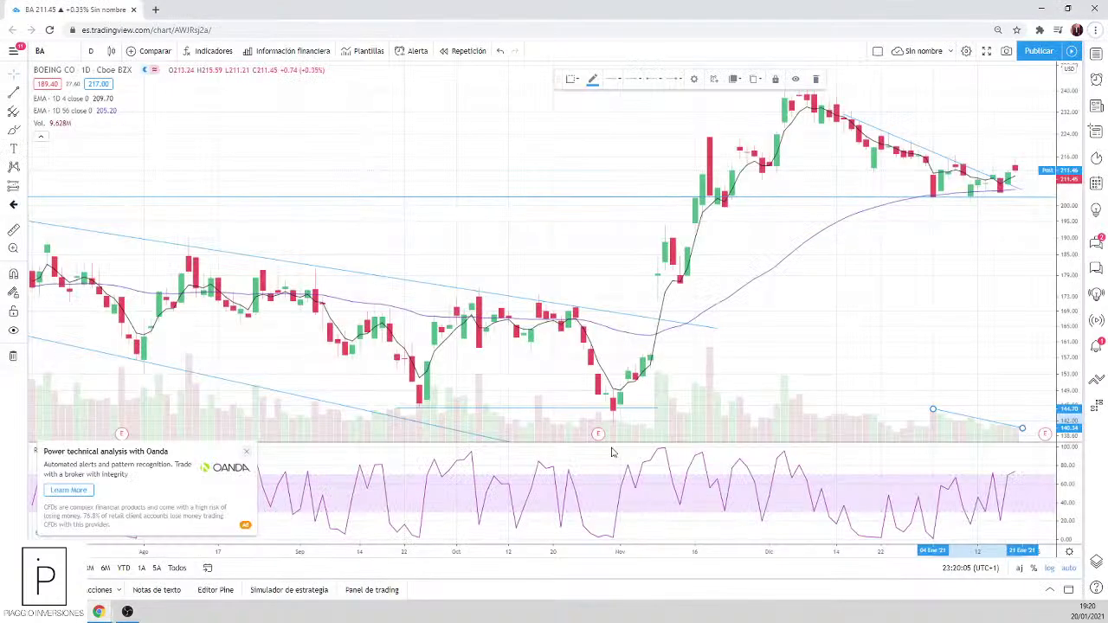
click(39, 50)
text(JNJ)
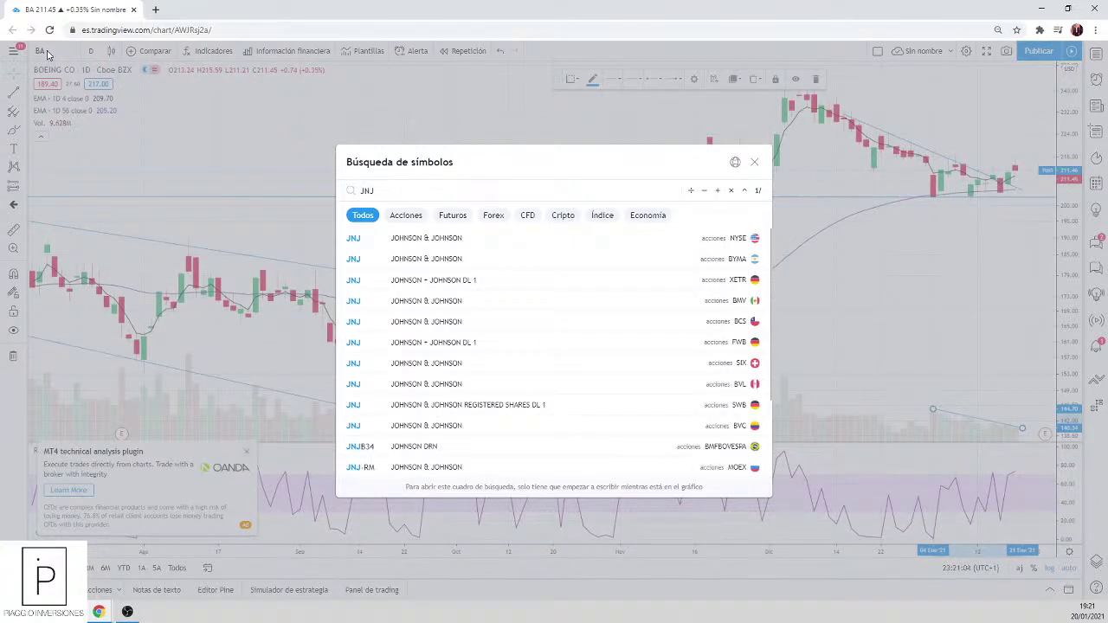
key(Return)
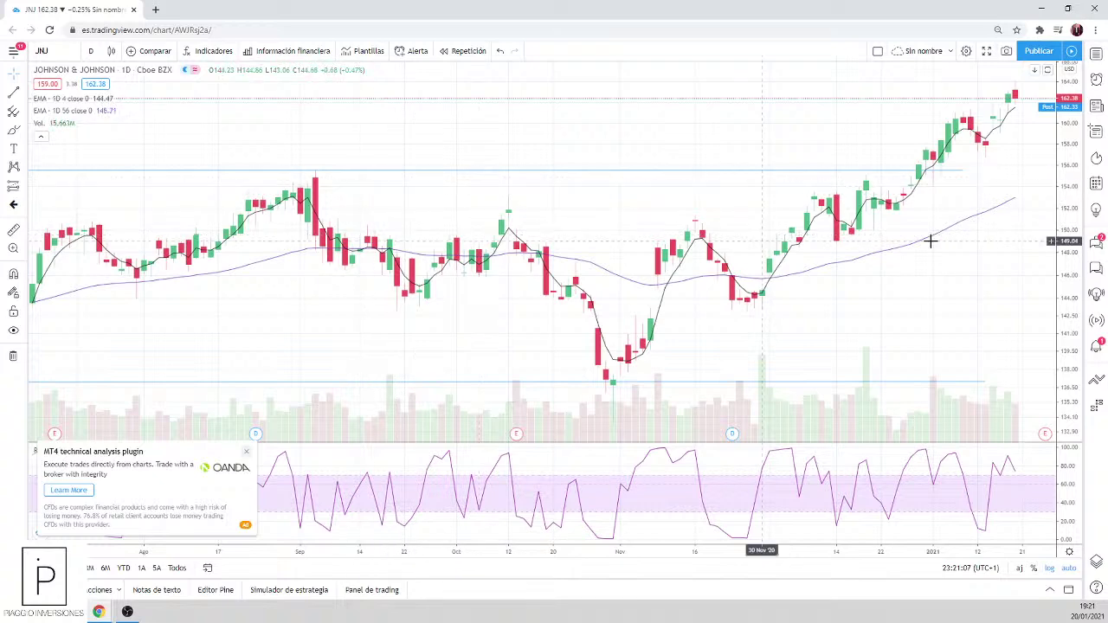
scroll(974, 199, down, 2)
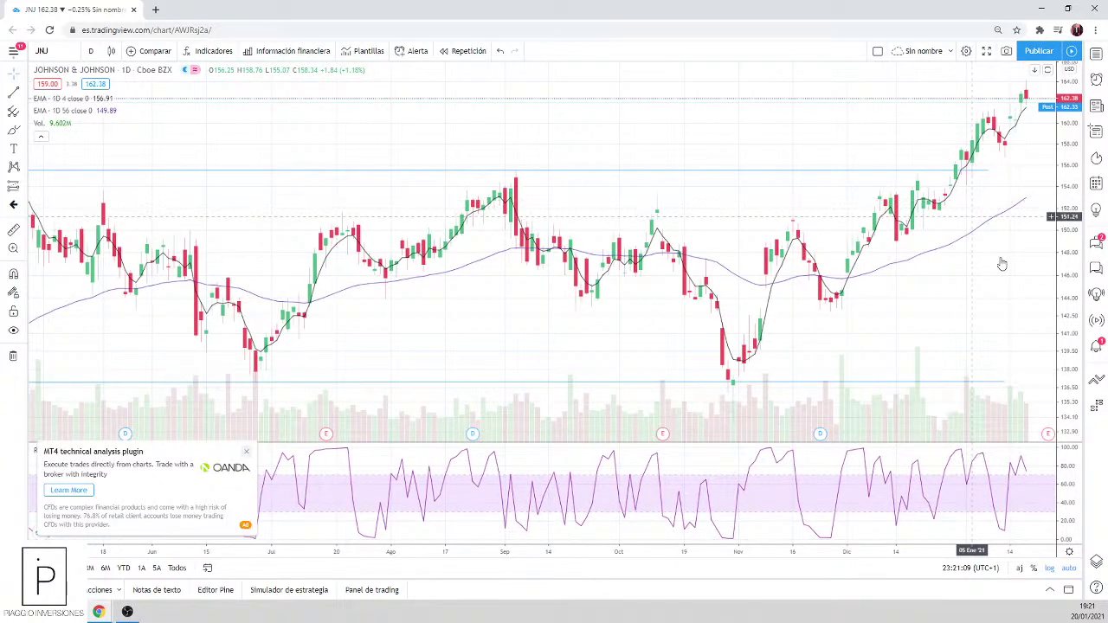
Step: Set the JNJ chart's two EMA lengths to 7 and 21 and its RSI length to 7
click(112, 99)
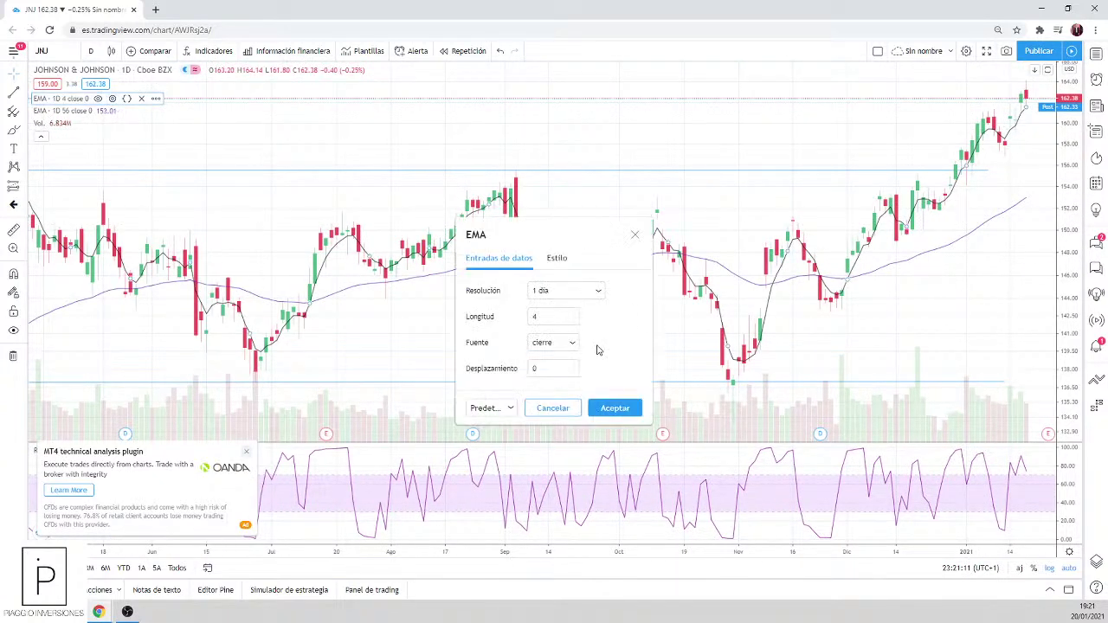
double_click(548, 317)
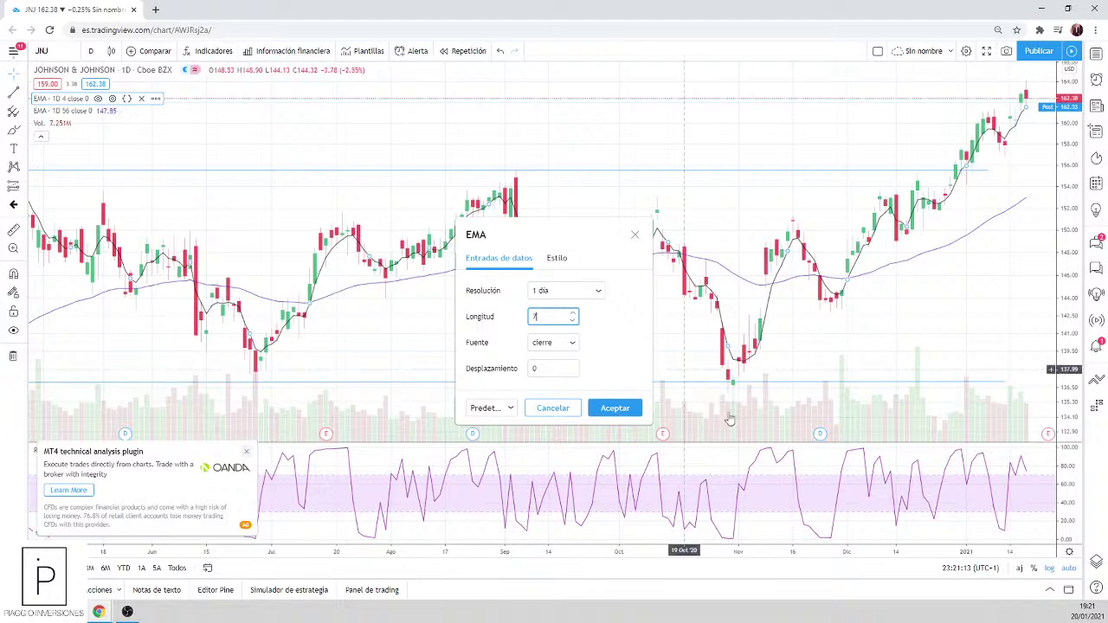
click(616, 407)
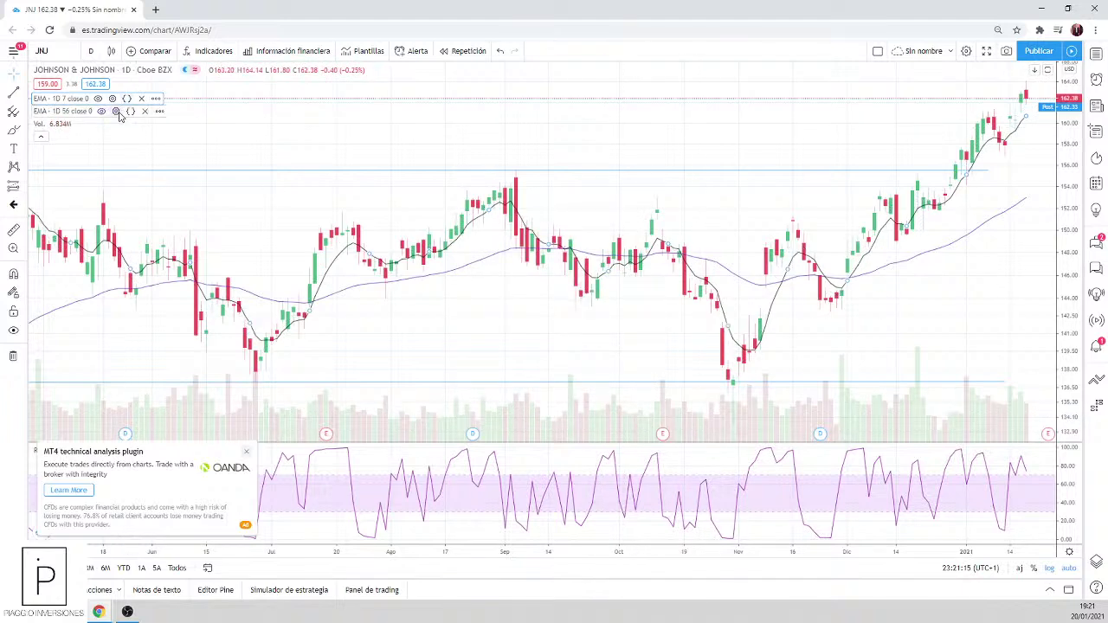
click(115, 110)
double_click(547, 317)
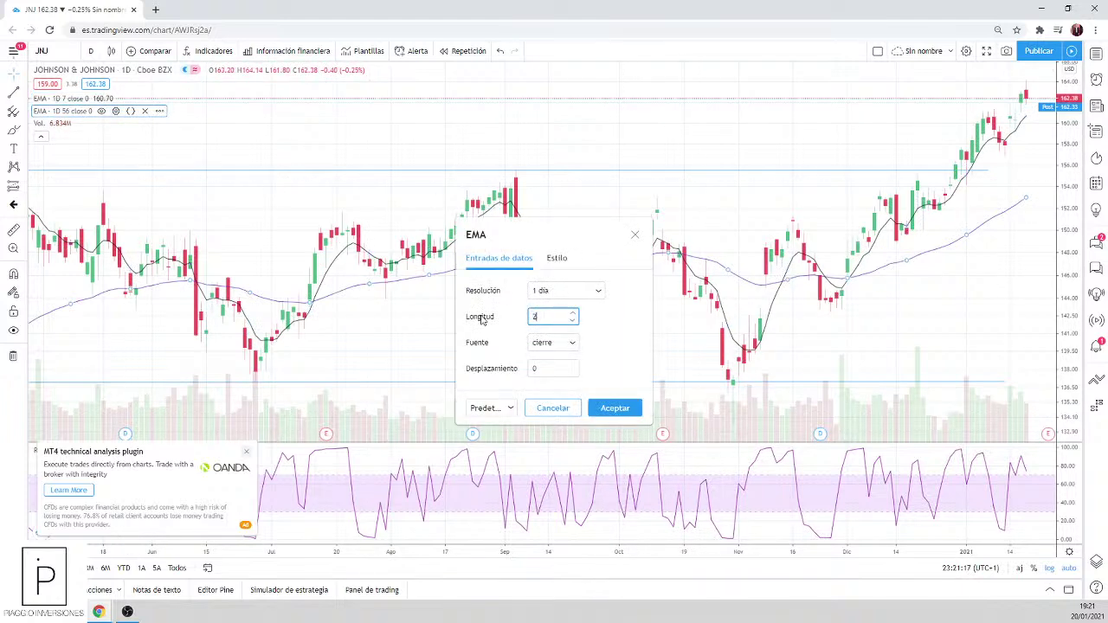
click(606, 408)
double_click(782, 455)
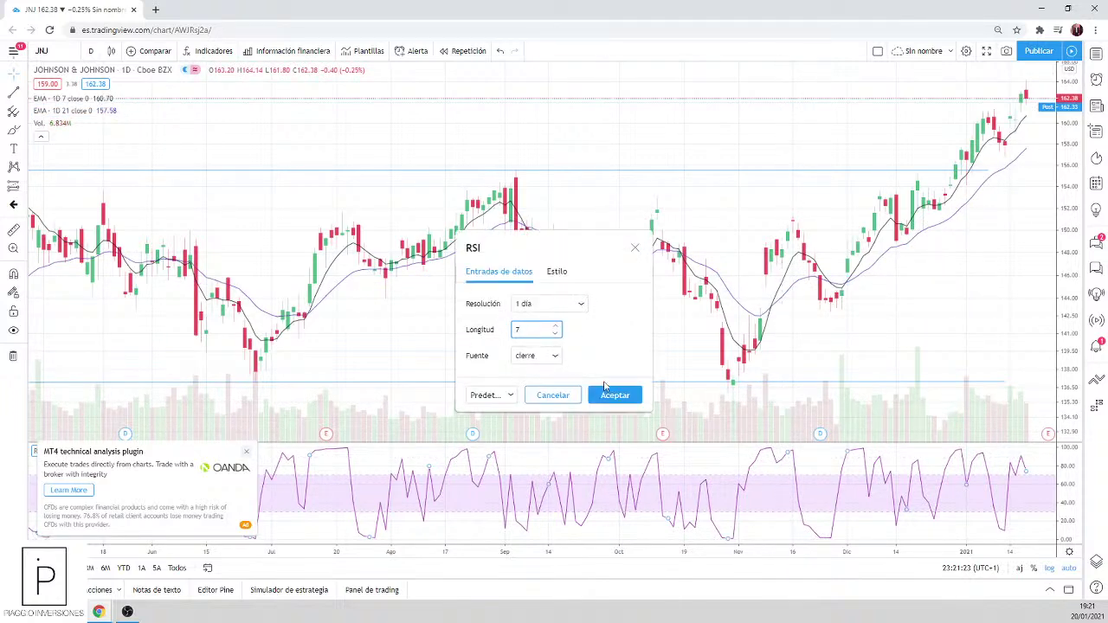
click(628, 396)
Step: Examine JNJ's 7/21 EMA crossovers and RSI swings from the 2020 lows up to the latest candle
scroll(928, 238, down, 4)
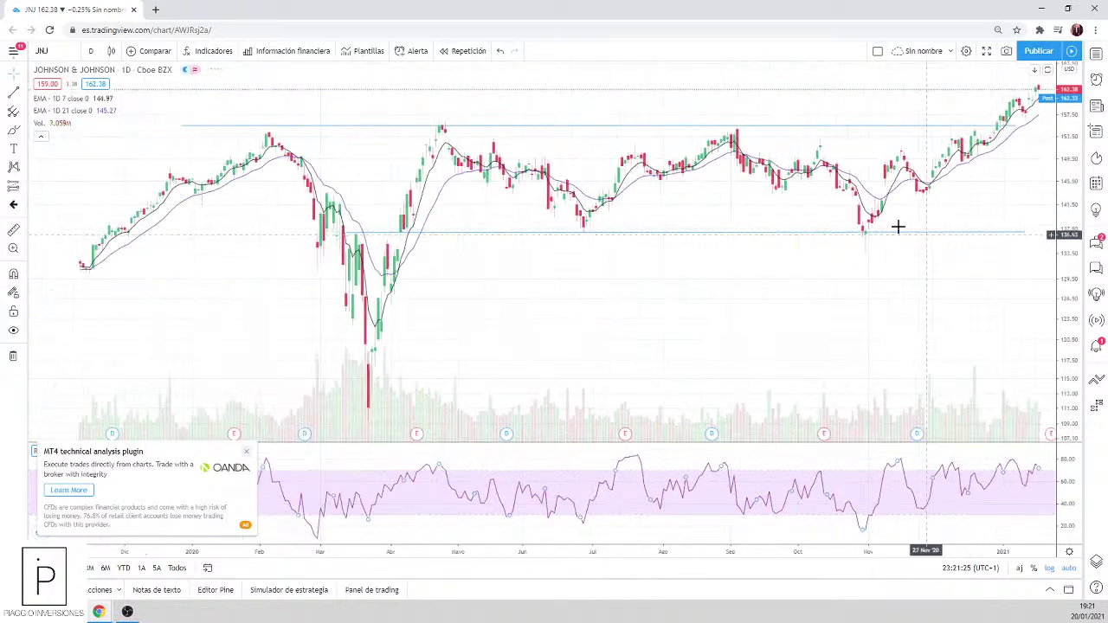
scroll(898, 227, down, 2)
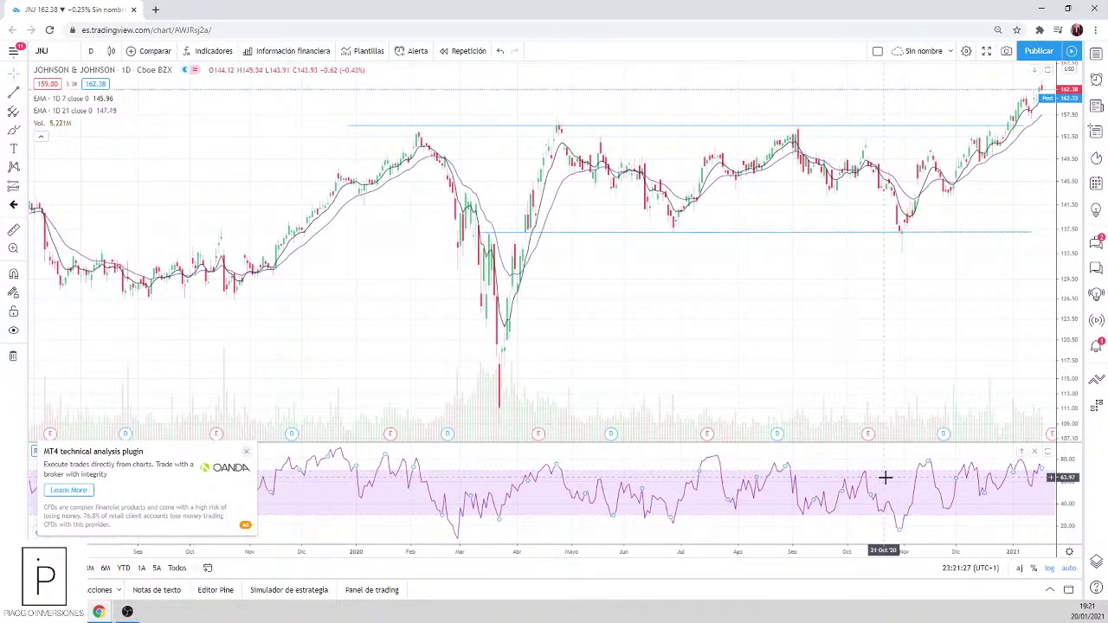
scroll(860, 408, up, 8)
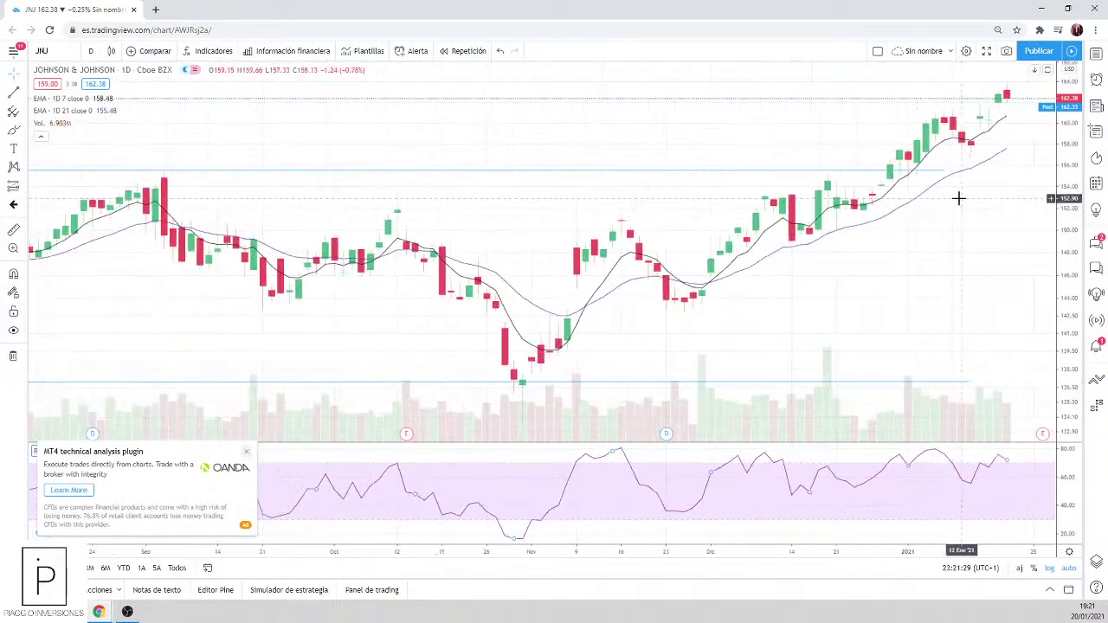
scroll(959, 198, up, 2)
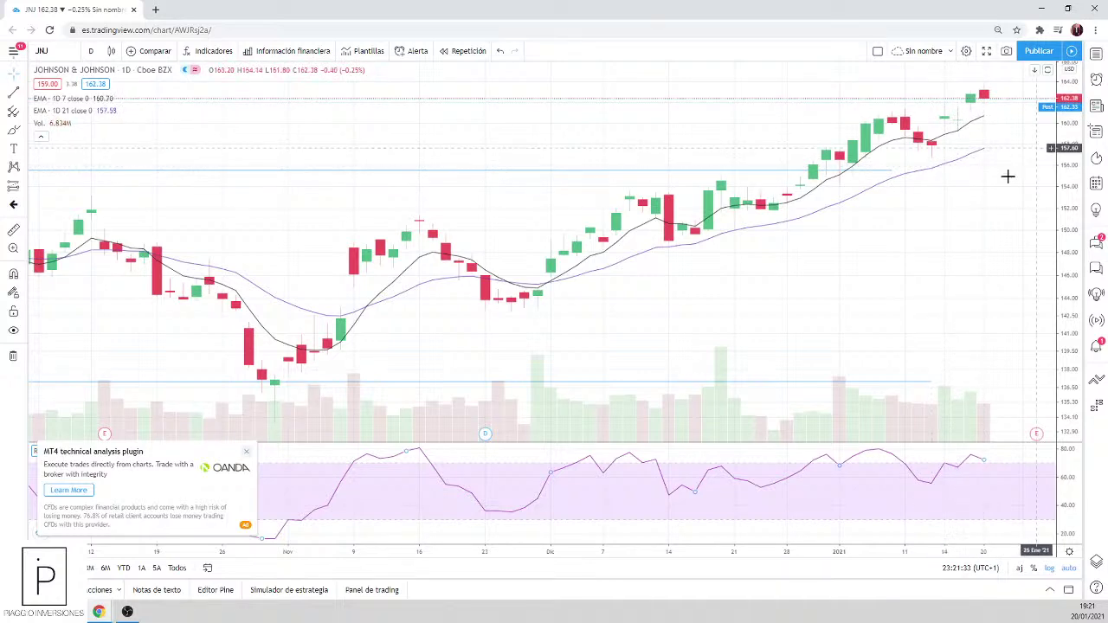
scroll(1004, 177, down, 2)
scroll(1001, 180, down, 3)
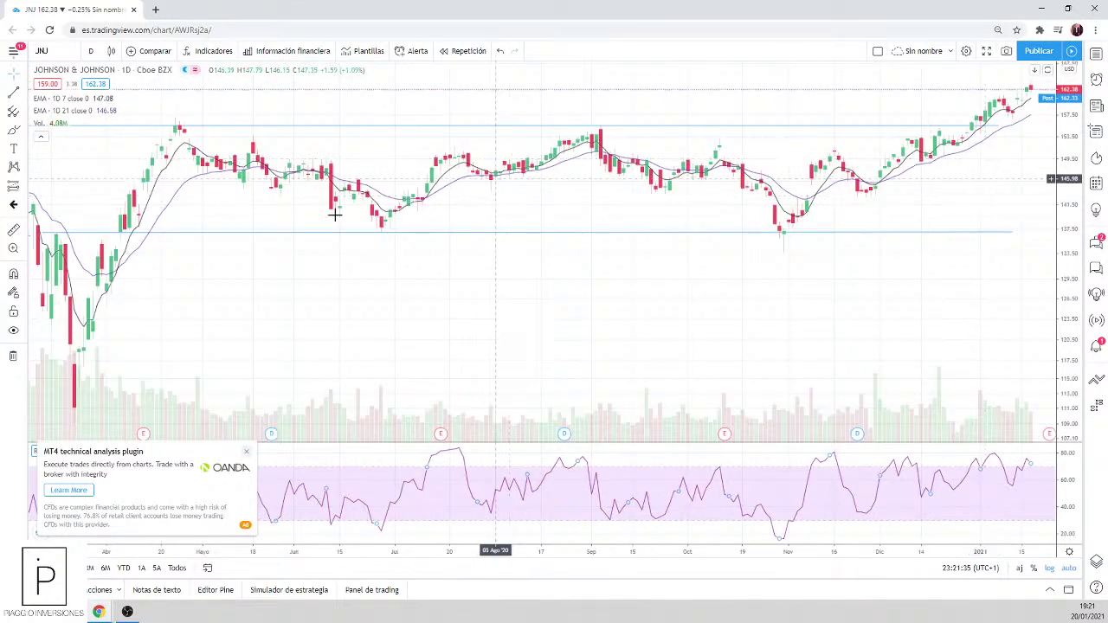
scroll(918, 311, down, 2)
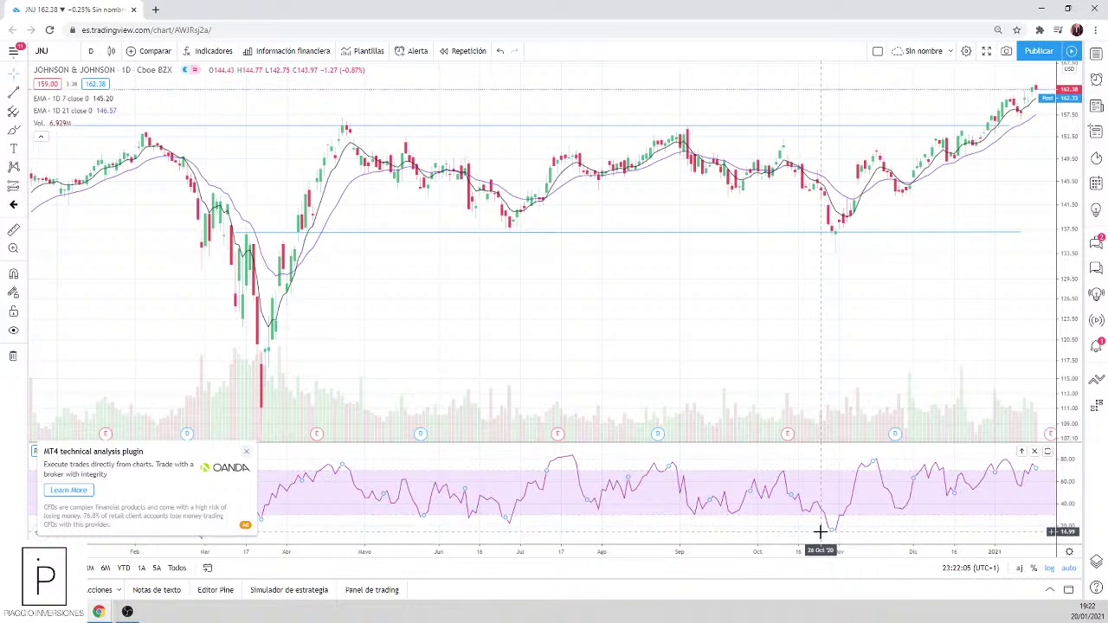
scroll(784, 377, down, 5)
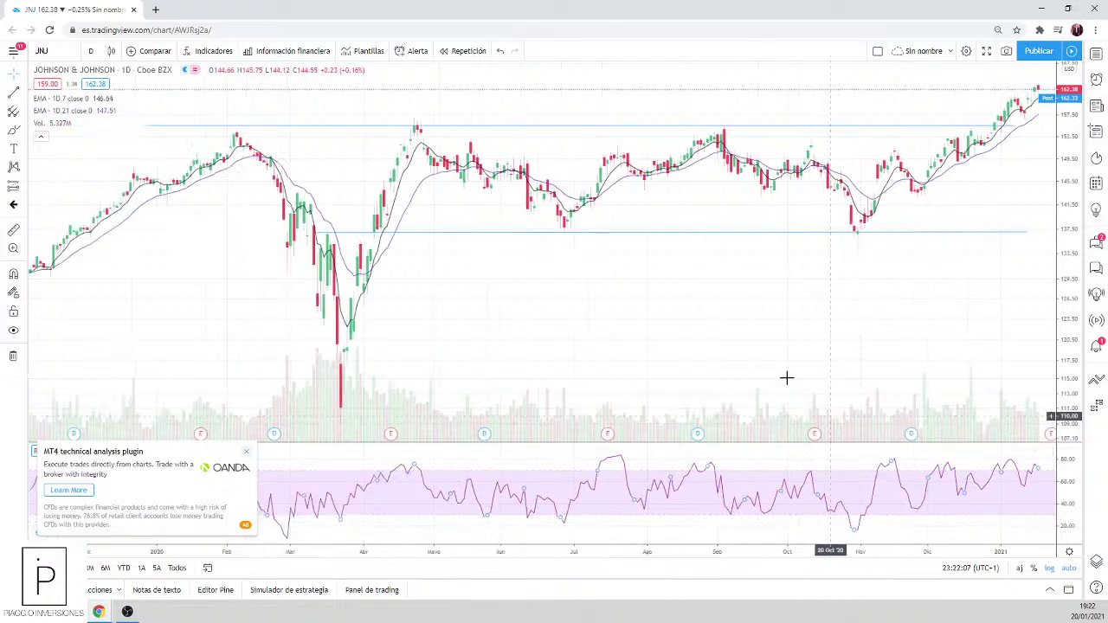
scroll(823, 369, up, 5)
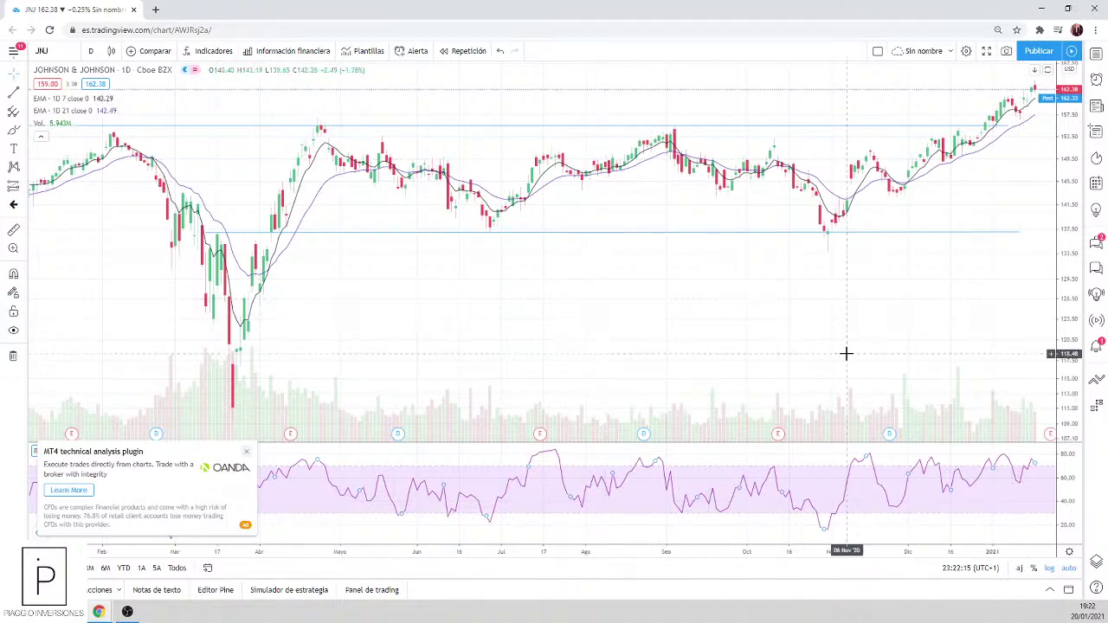
scroll(869, 372, up, 2)
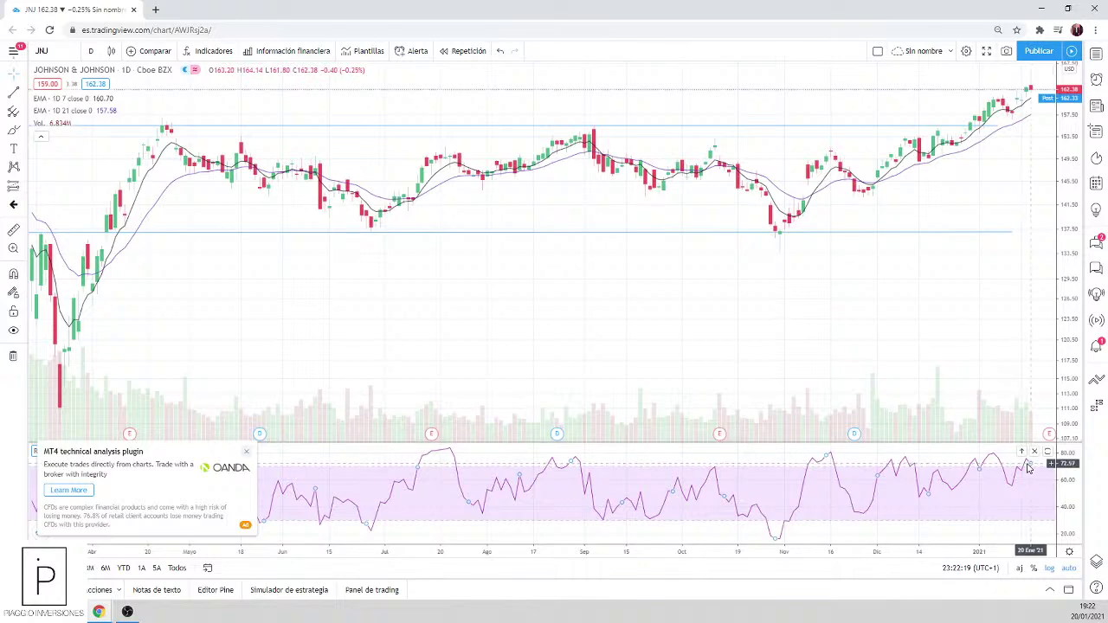
scroll(1024, 464, up, 3)
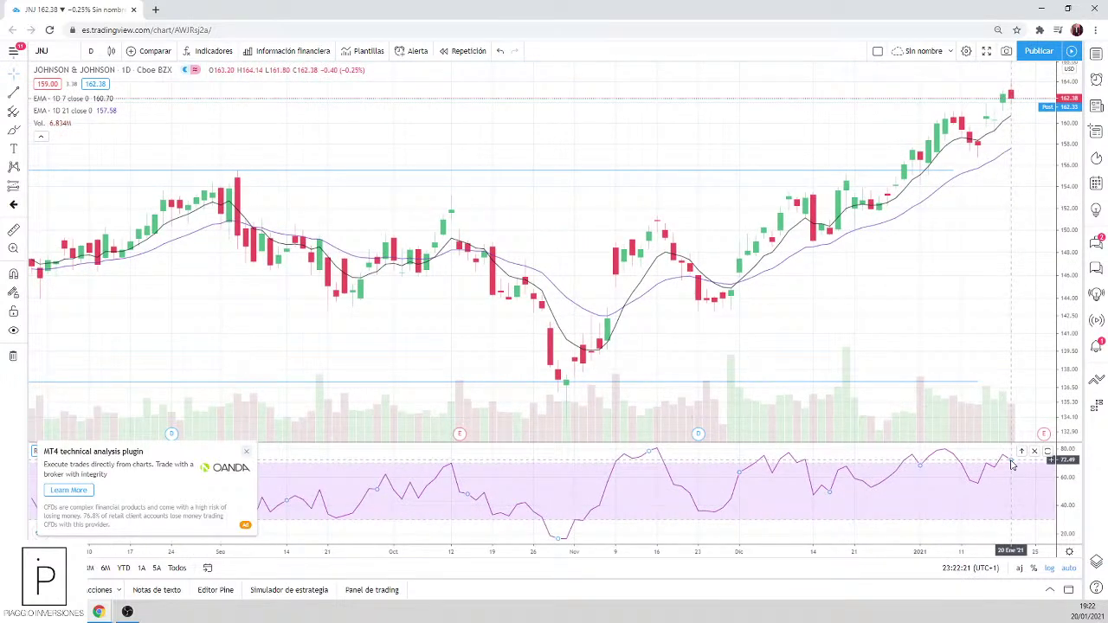
Step: Review JNJ's 2020 price range between the two horizontal lines and the recent move beyond the upper one
scroll(910, 323, down, 3)
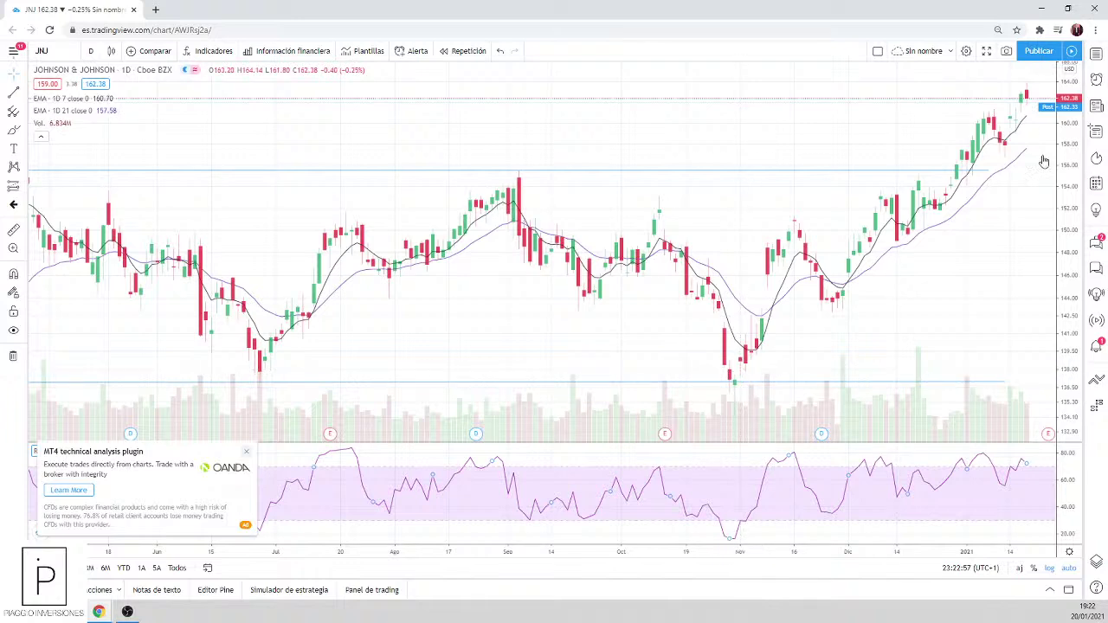
scroll(1044, 162, down, 5)
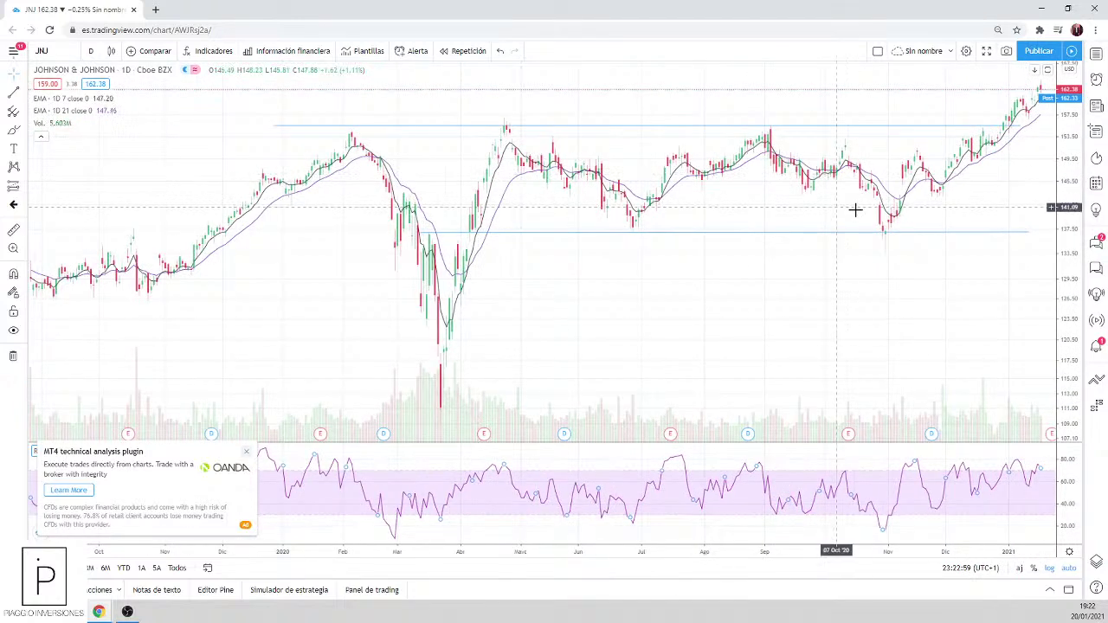
scroll(840, 204, up, 6)
scroll(683, 188, down, 3)
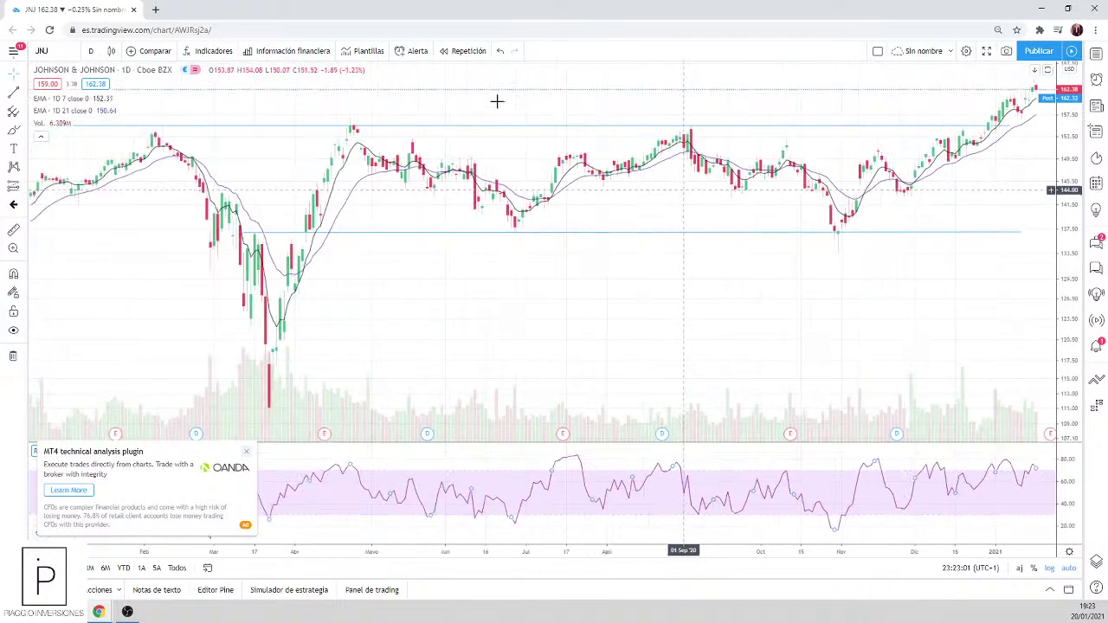
scroll(497, 101, down, 2)
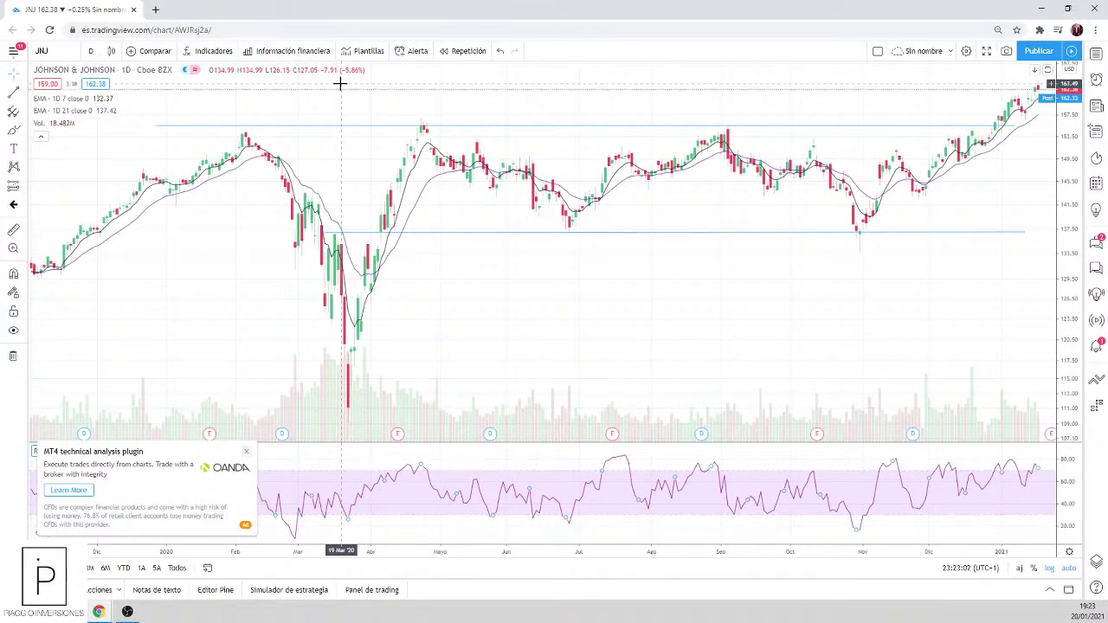
scroll(755, 131, up, 4)
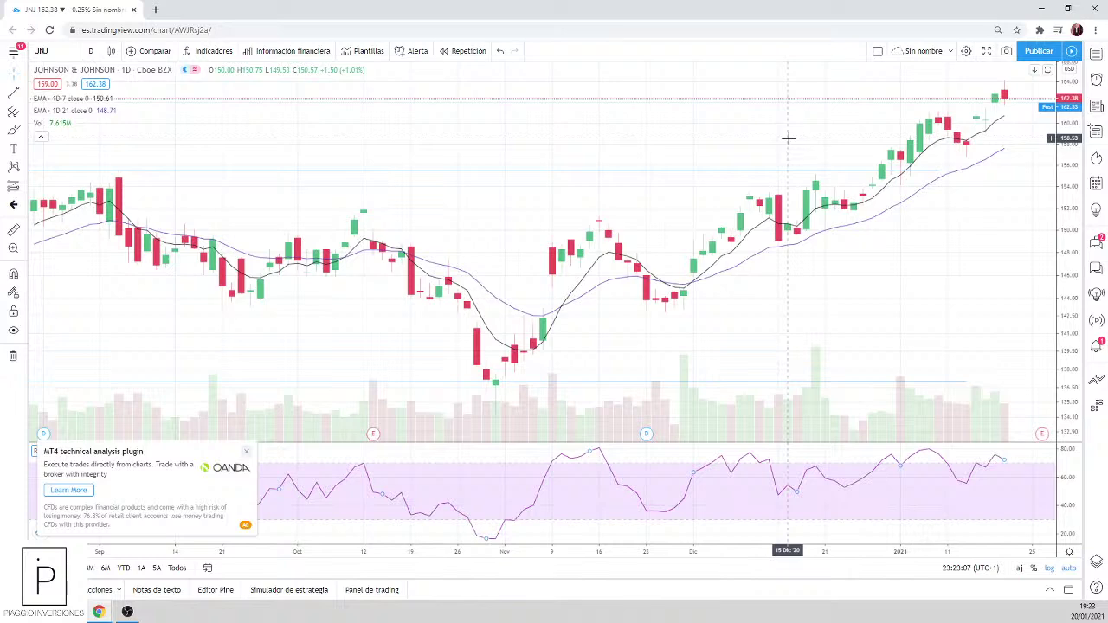
scroll(792, 136, down, 1)
scroll(796, 135, down, 3)
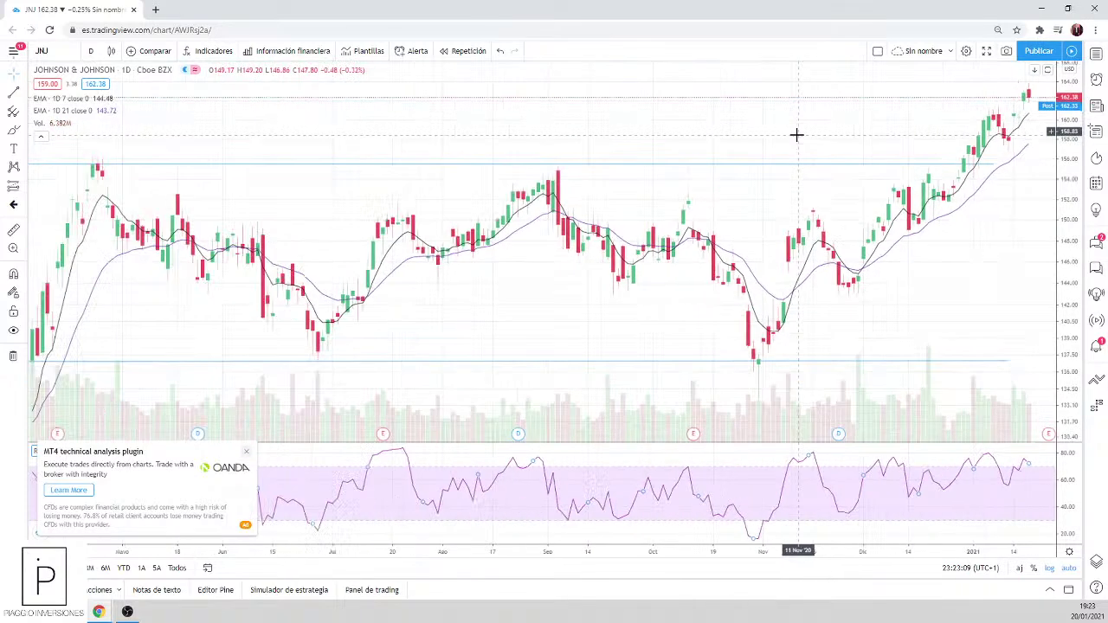
scroll(796, 134, down, 2)
scroll(794, 135, down, 2)
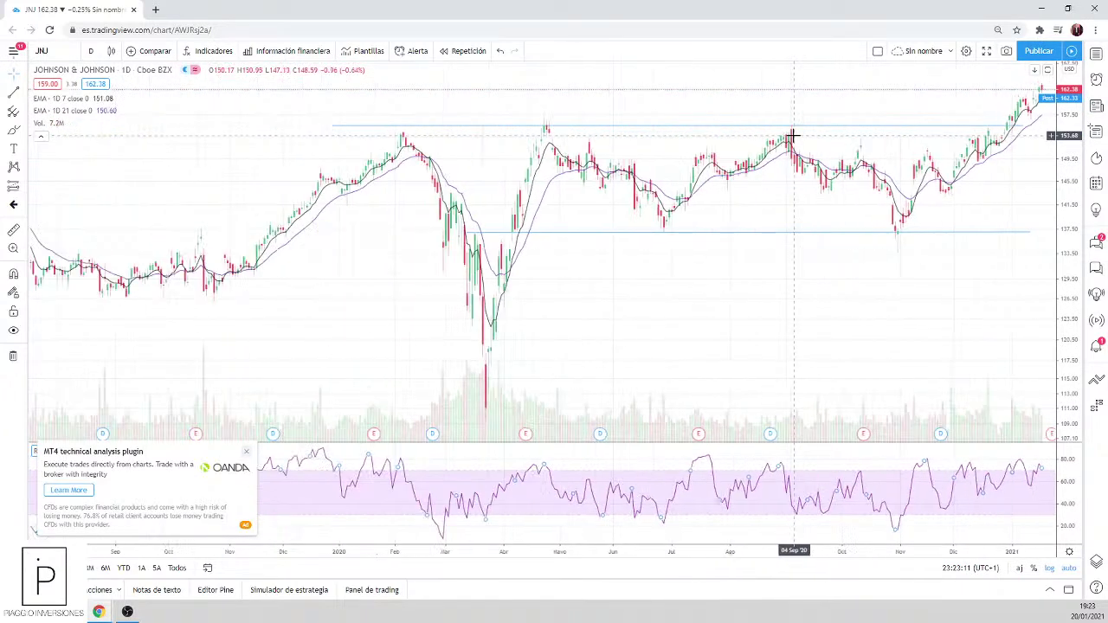
Step: Extend JNJ's upper horizontal trend line past the latest candle to 26 January 2021, at about 155.30
scroll(834, 112, up, 5)
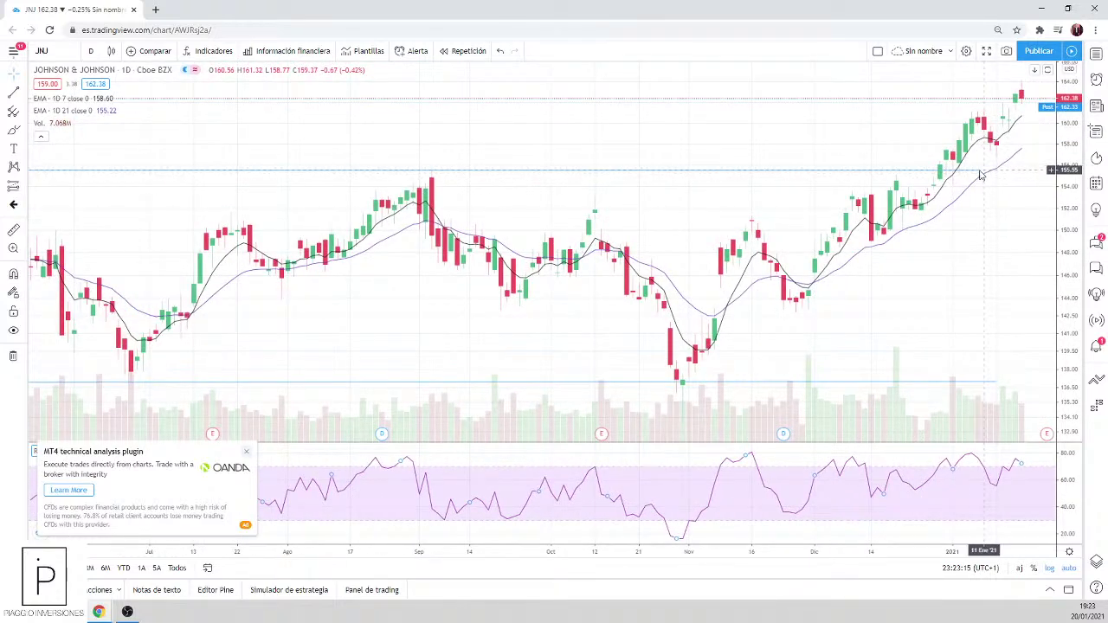
drag(984, 168, 1048, 173)
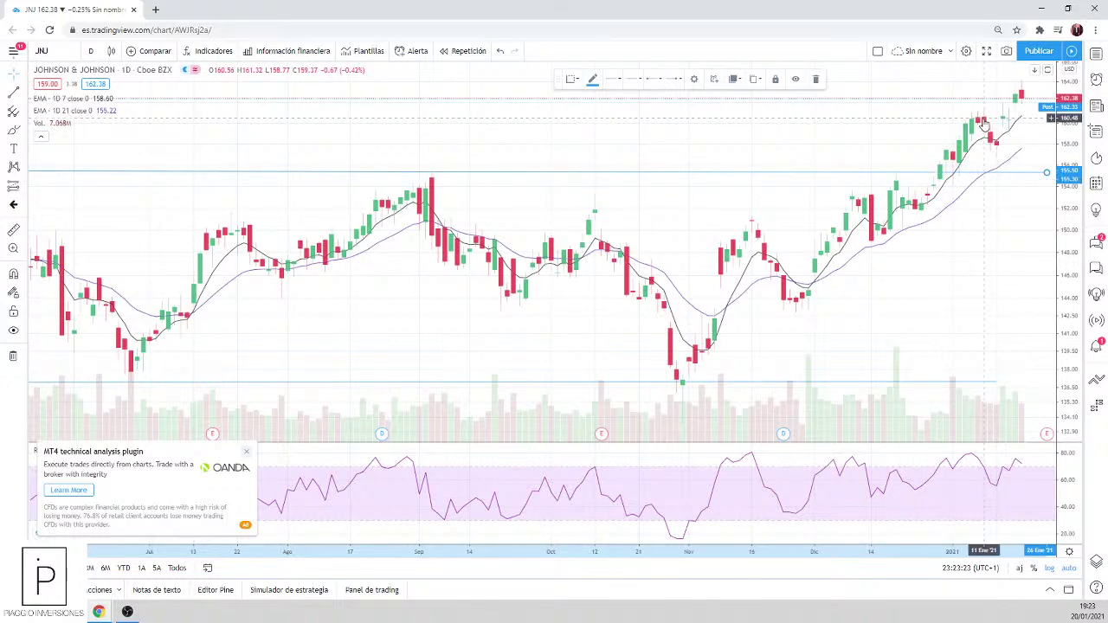
click(1015, 176)
scroll(1008, 167, down, 2)
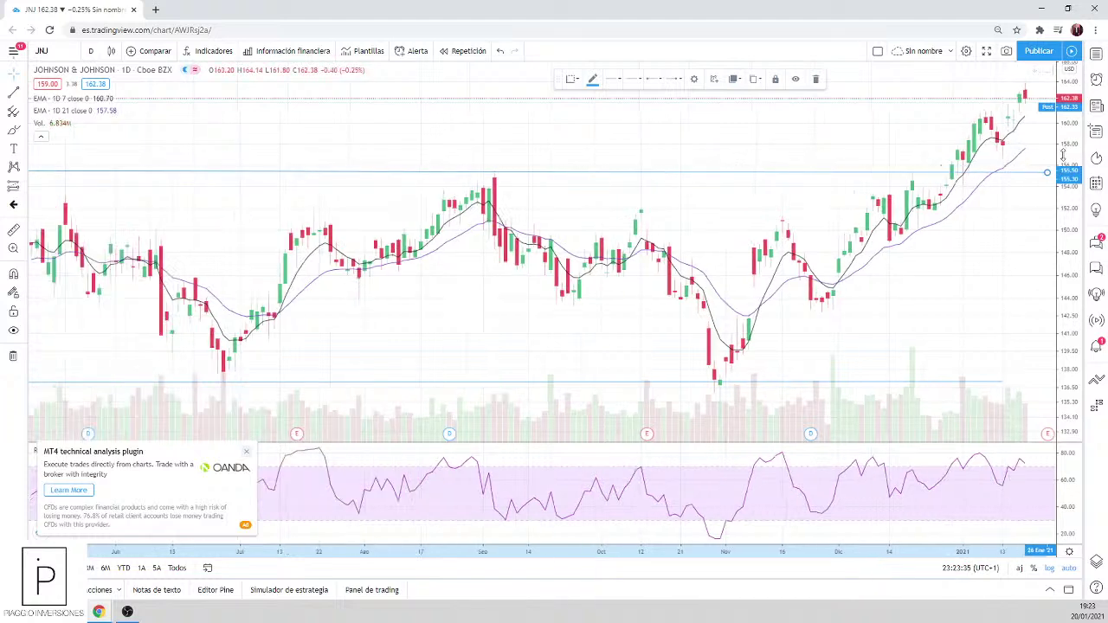
scroll(1047, 164, down, 2)
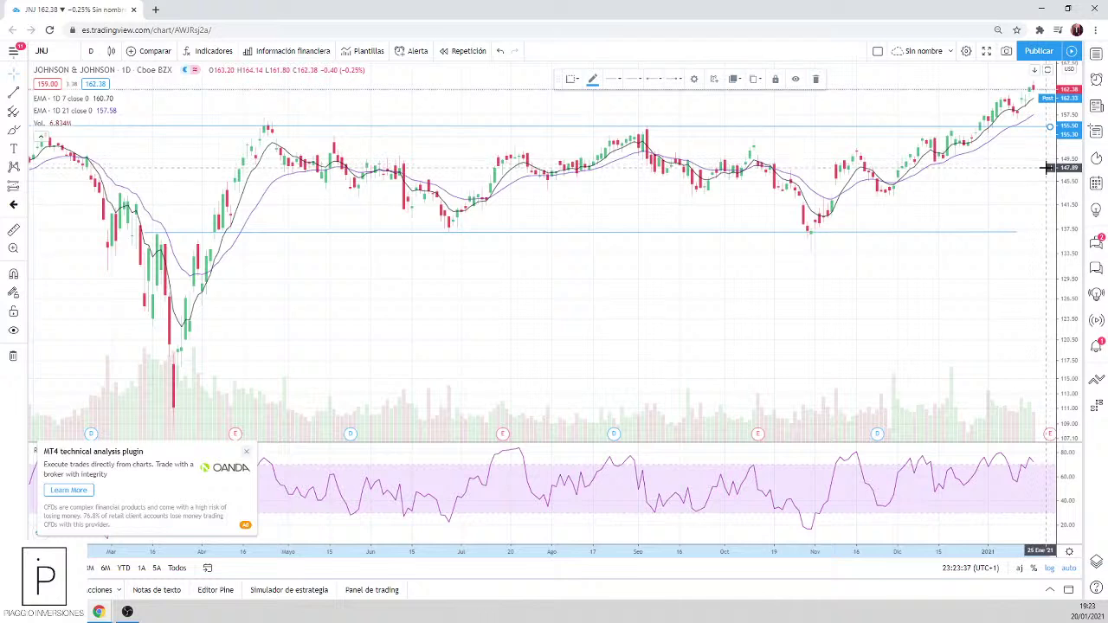
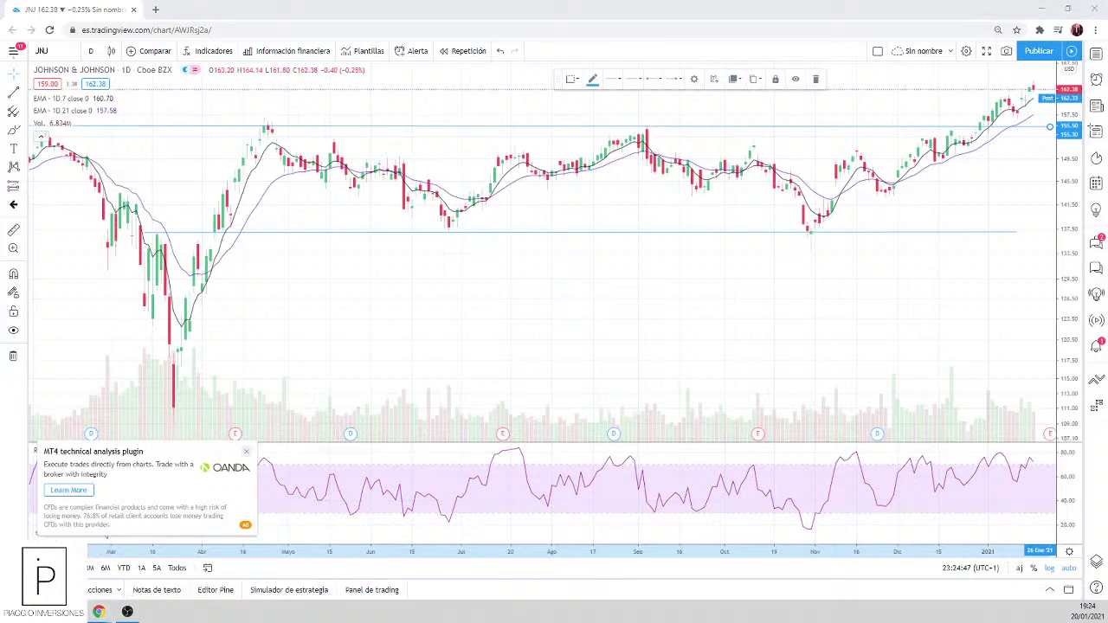
Step: Switch to the Análisis técnico spreadsheet and search the AT CEDEARS sheet for "ge"
key(alt+Tab)
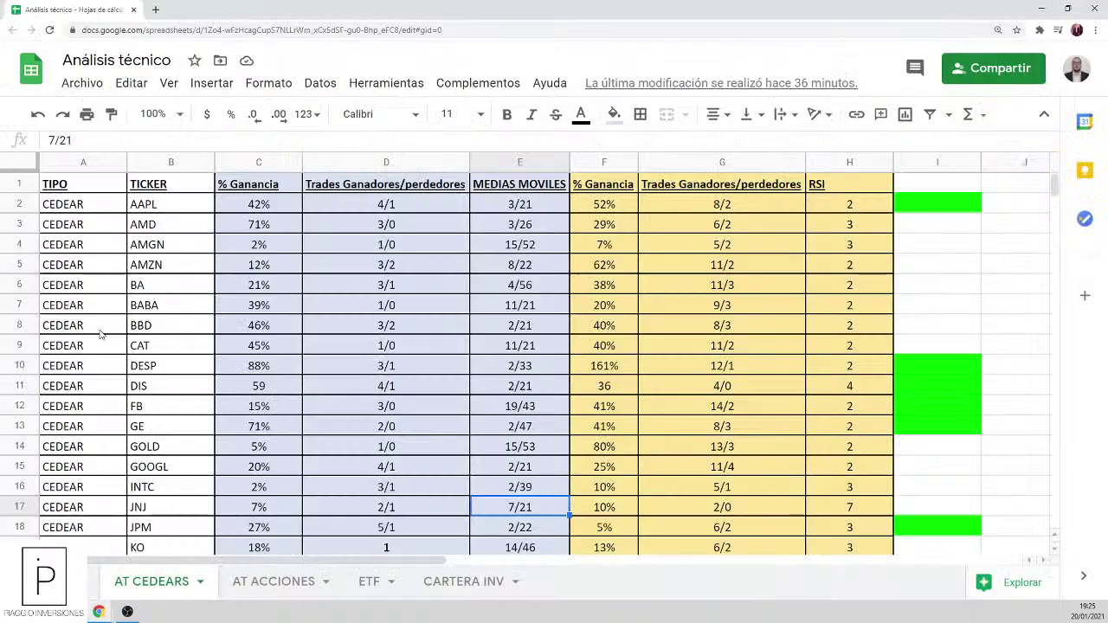
click(260, 311)
key(ctrl+f)
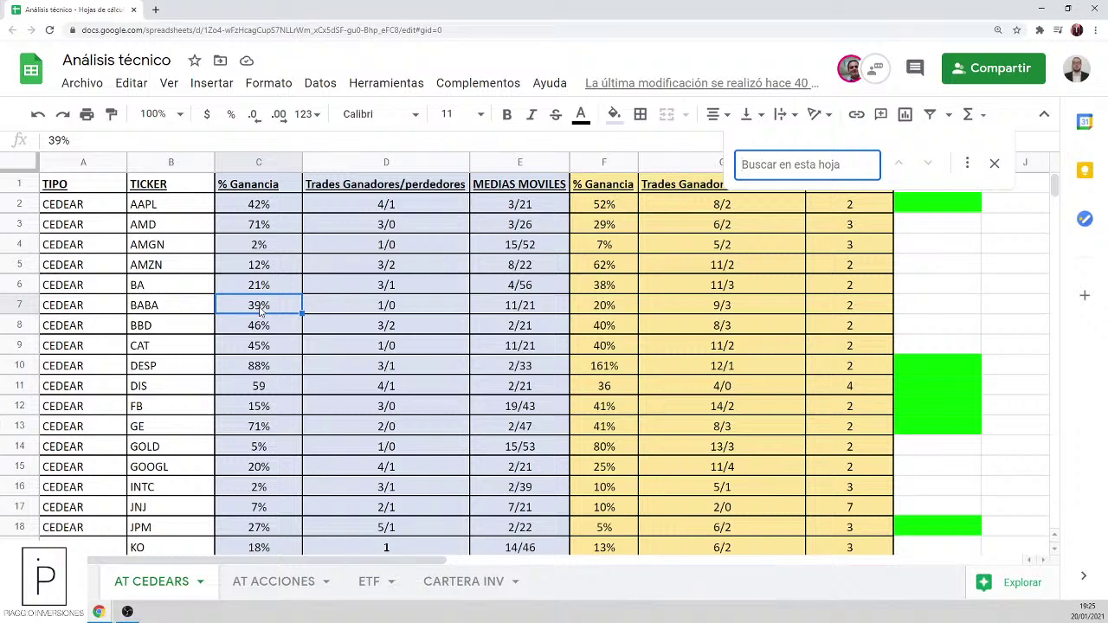
text(ge)
key(Escape)
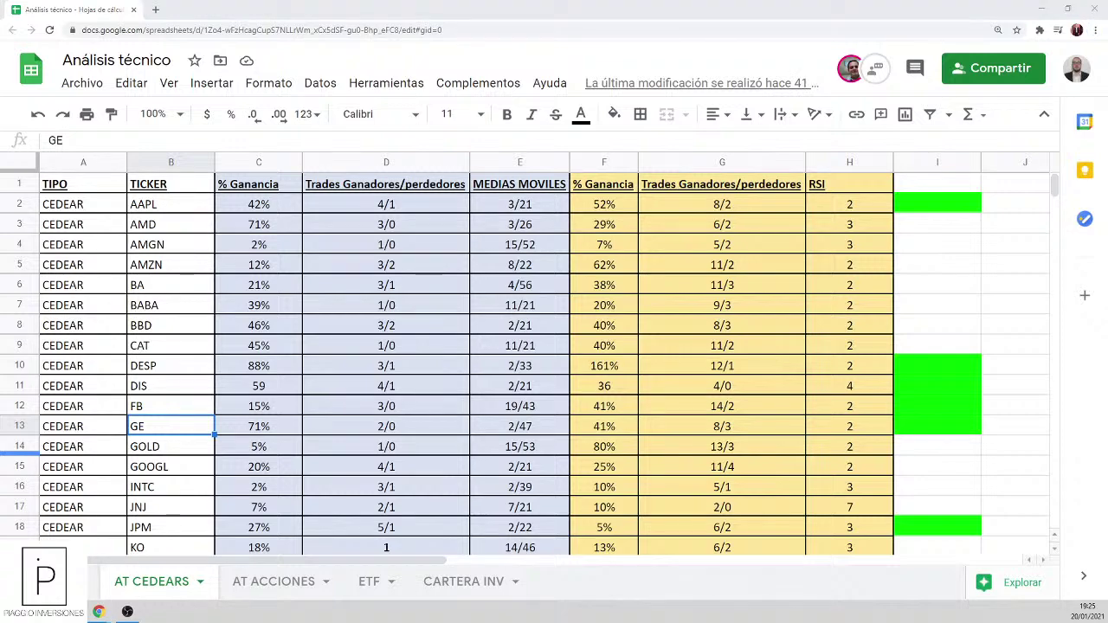
Step: Switch to TradingView and load the GE chart, widened to show price history from September 2019 to January 2021
key(alt+Tab)
click(53, 53)
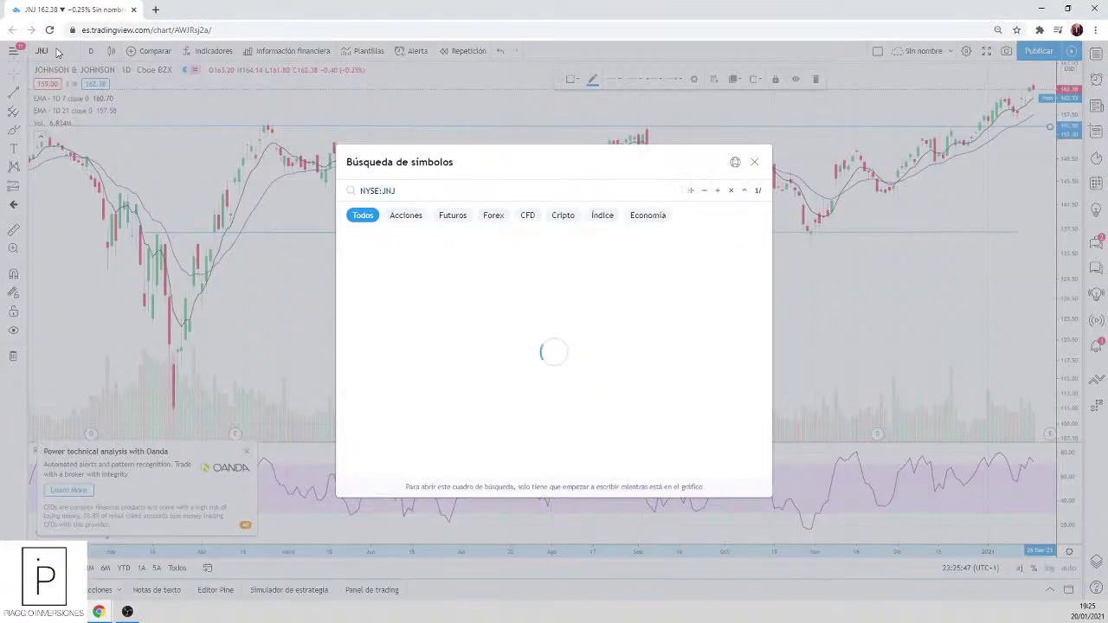
text(GE)
key(Return)
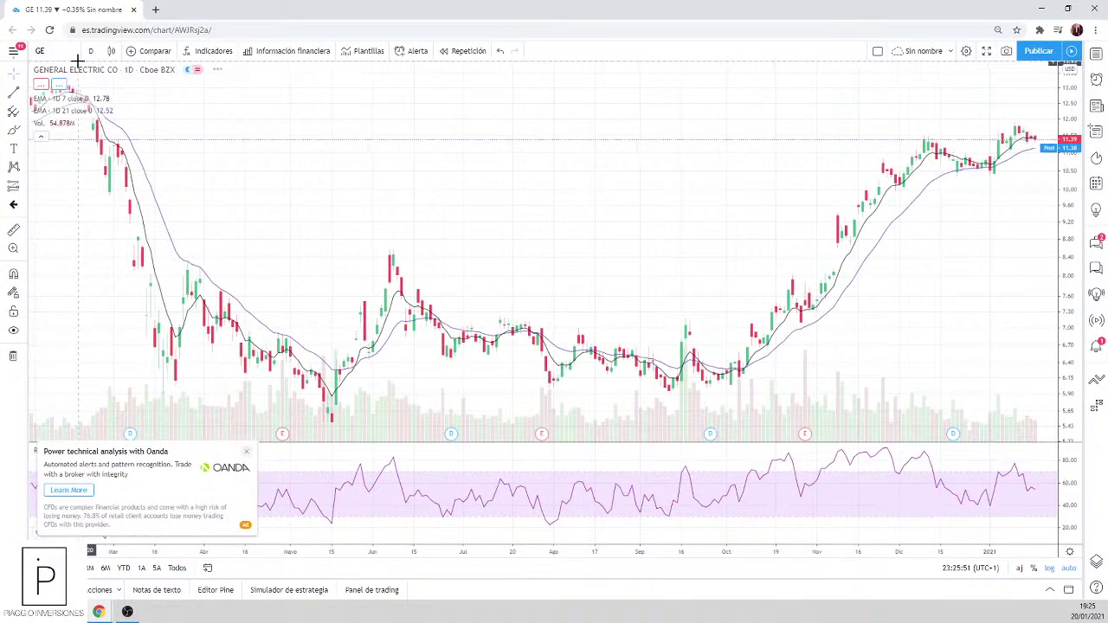
scroll(465, 185, down, 3)
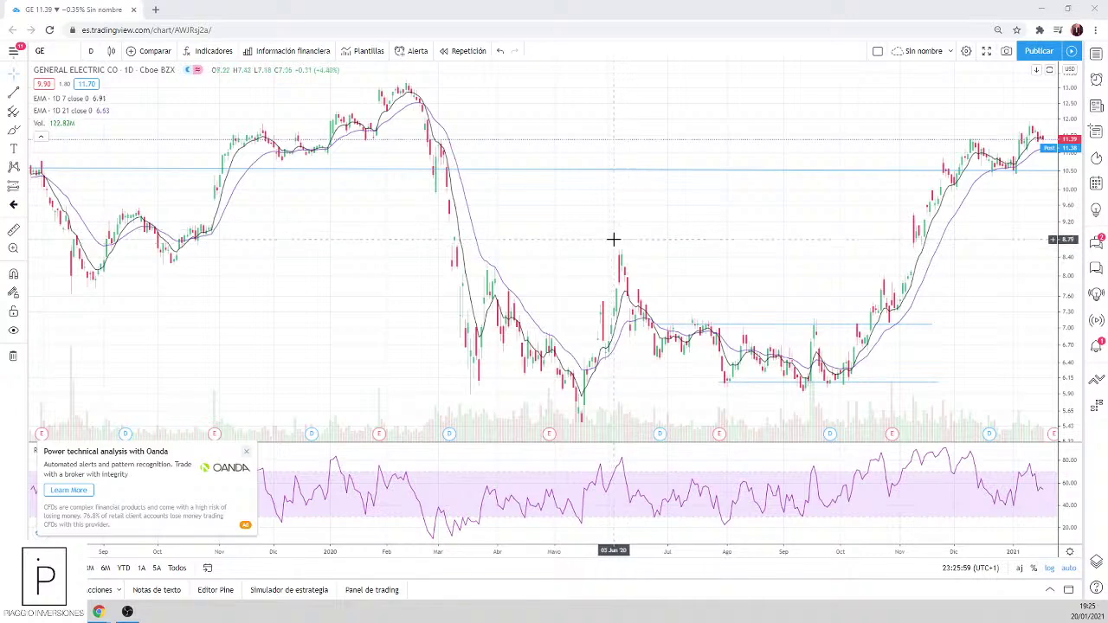
Step: Switch to the Análisis técnico spreadsheet and review GE's gain percentages, winning/losing trades, moving averages and RSI period
key(alt+Tab)
click(234, 428)
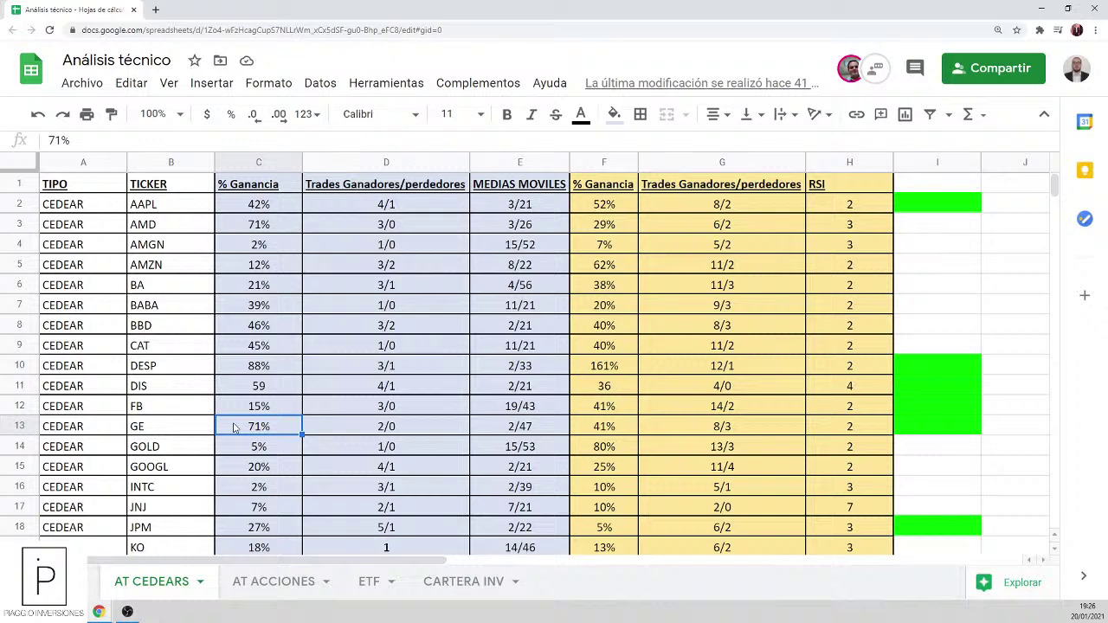
key(Right)
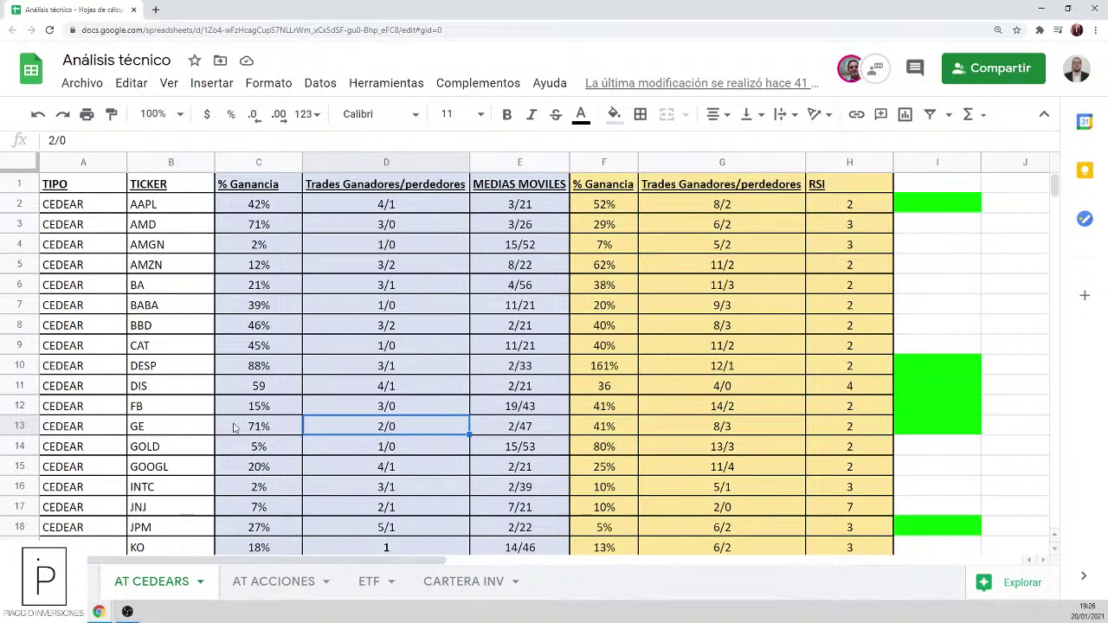
key(Right)
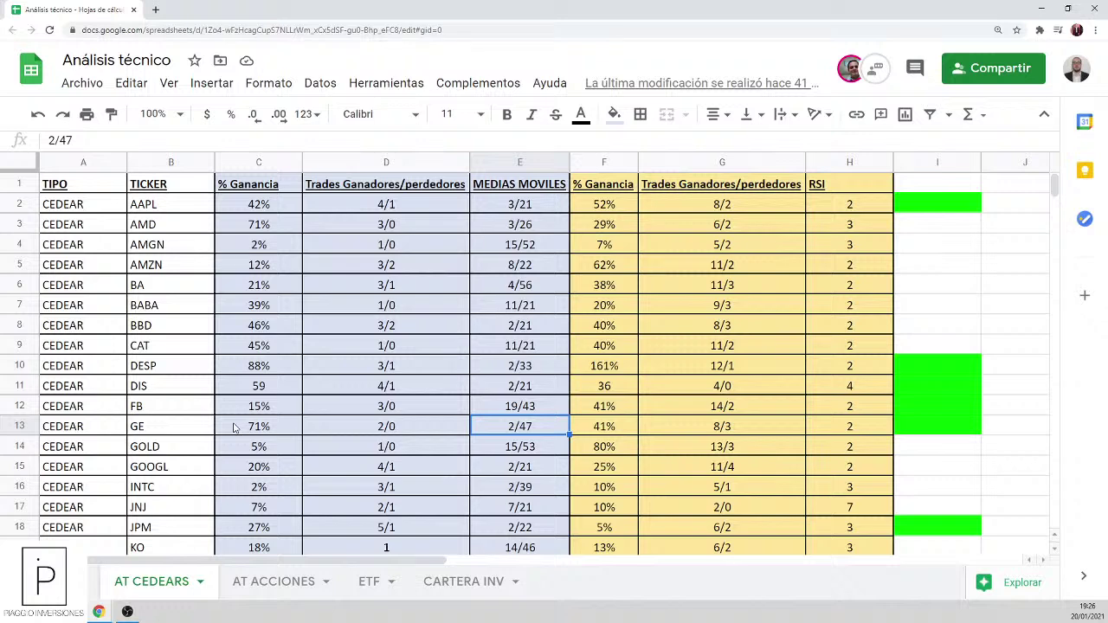
key(Right)
key(Right)
key(Right)
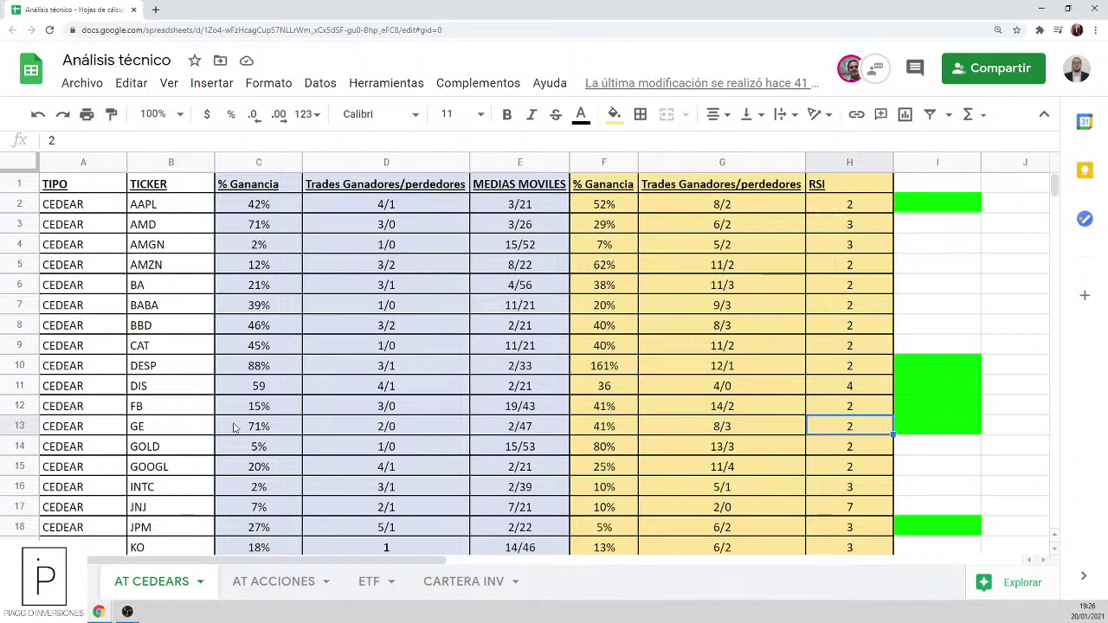
key(Left)
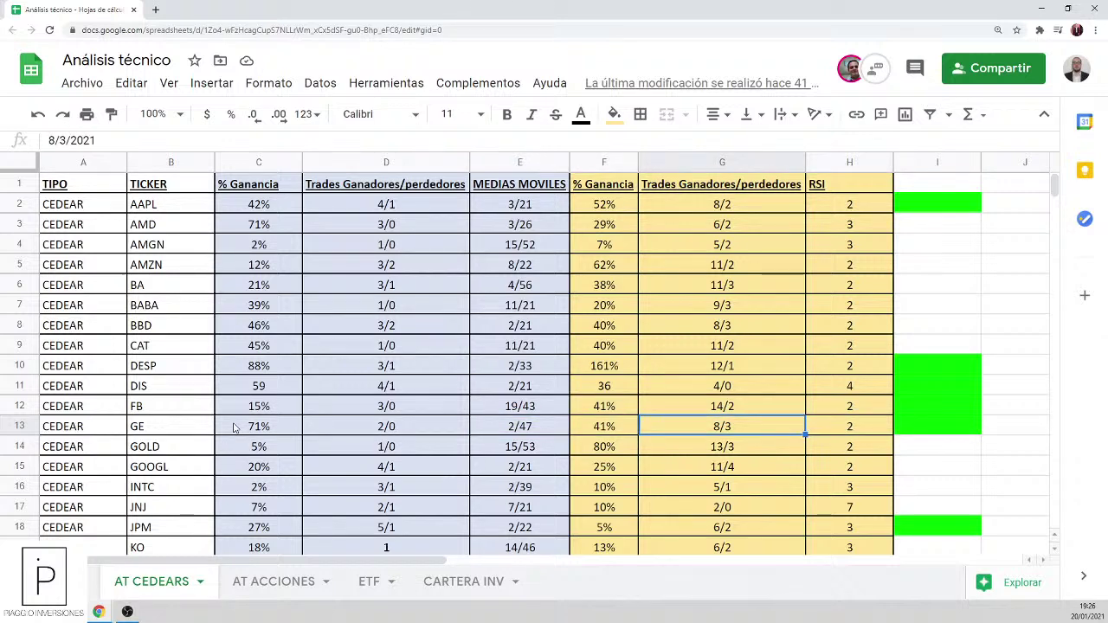
key(Left)
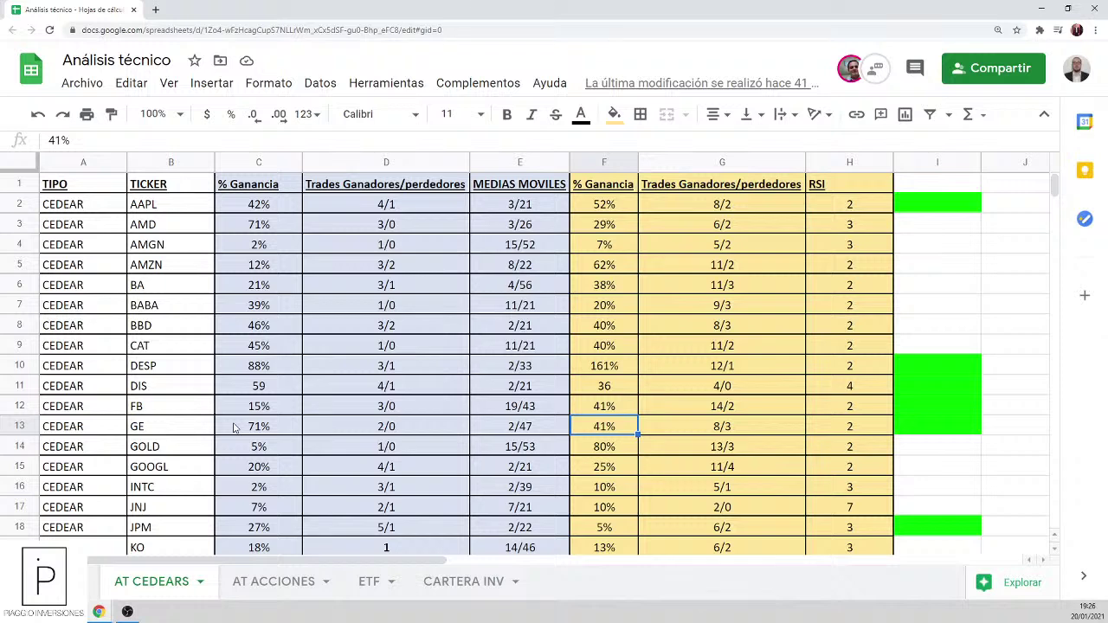
click(233, 426)
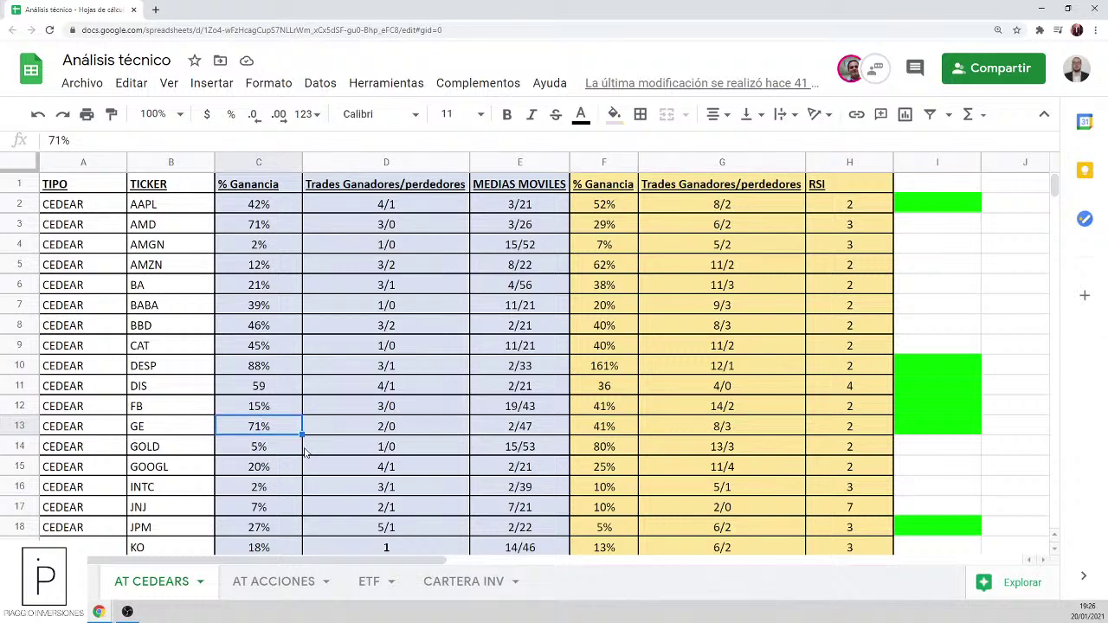
click(492, 397)
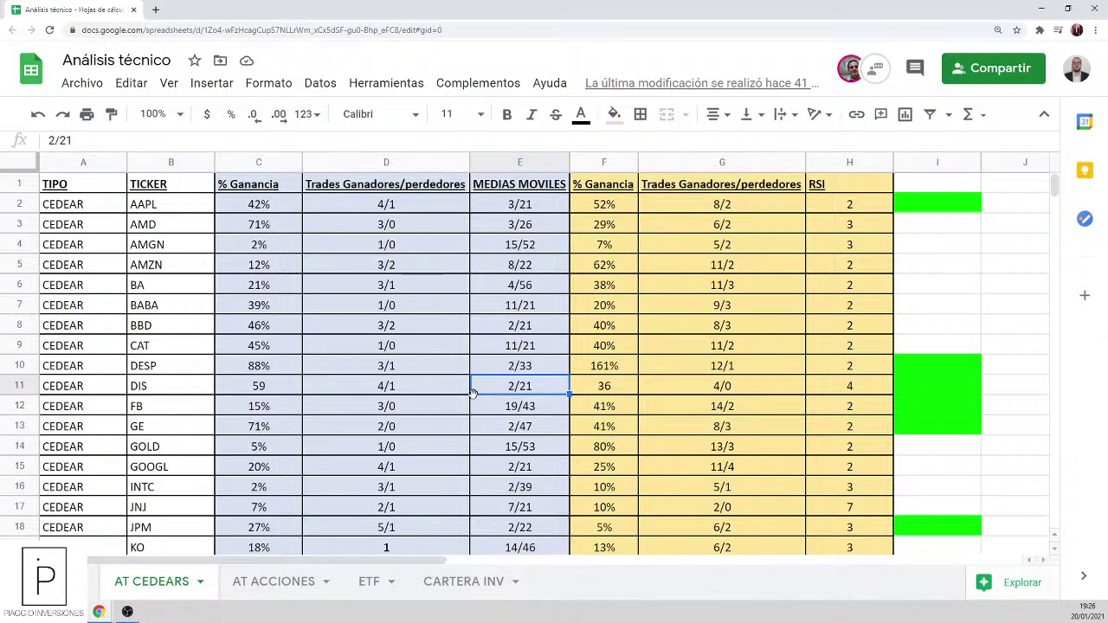
click(256, 428)
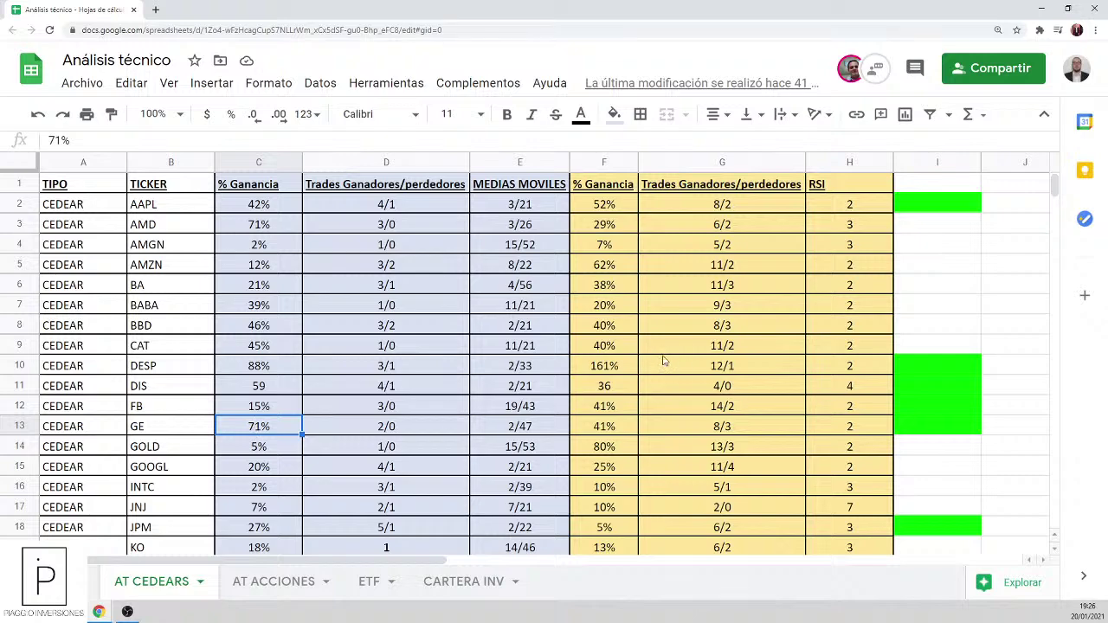
Step: Check the MetaStock backtesting note below the AT CEDEARS table for the number of market sessions considered
scroll(663, 361, down, 12)
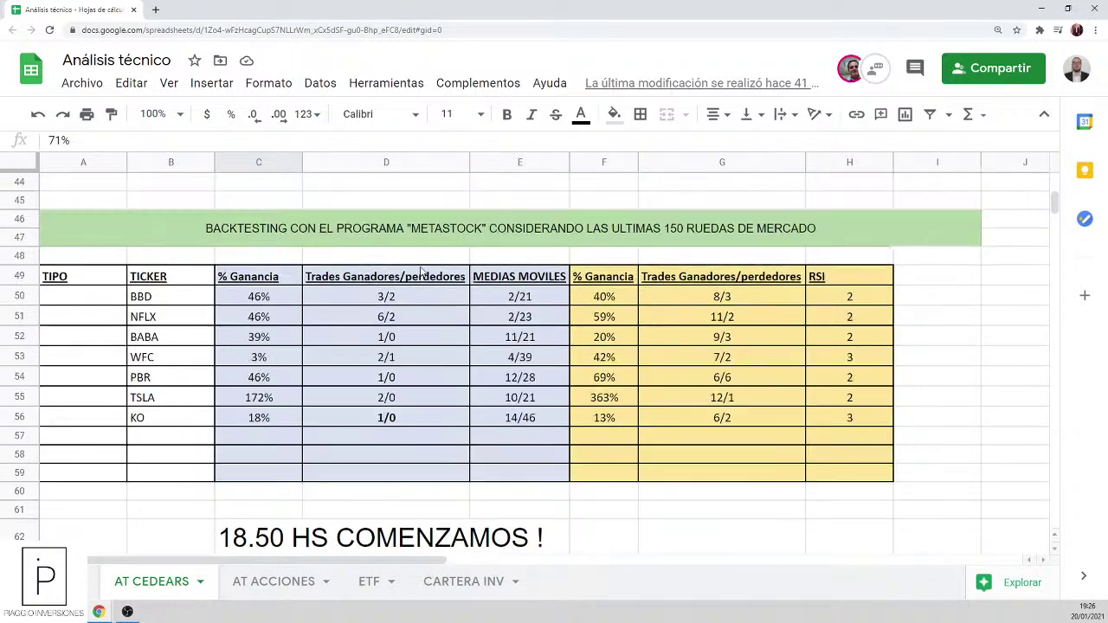
click(440, 242)
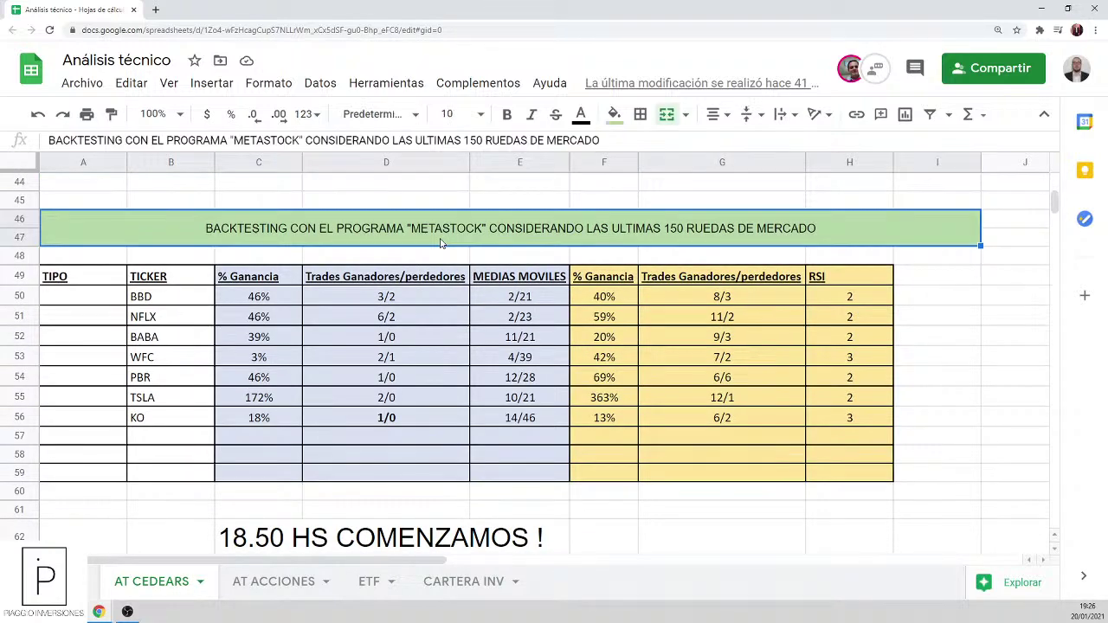
scroll(378, 430, up, 3)
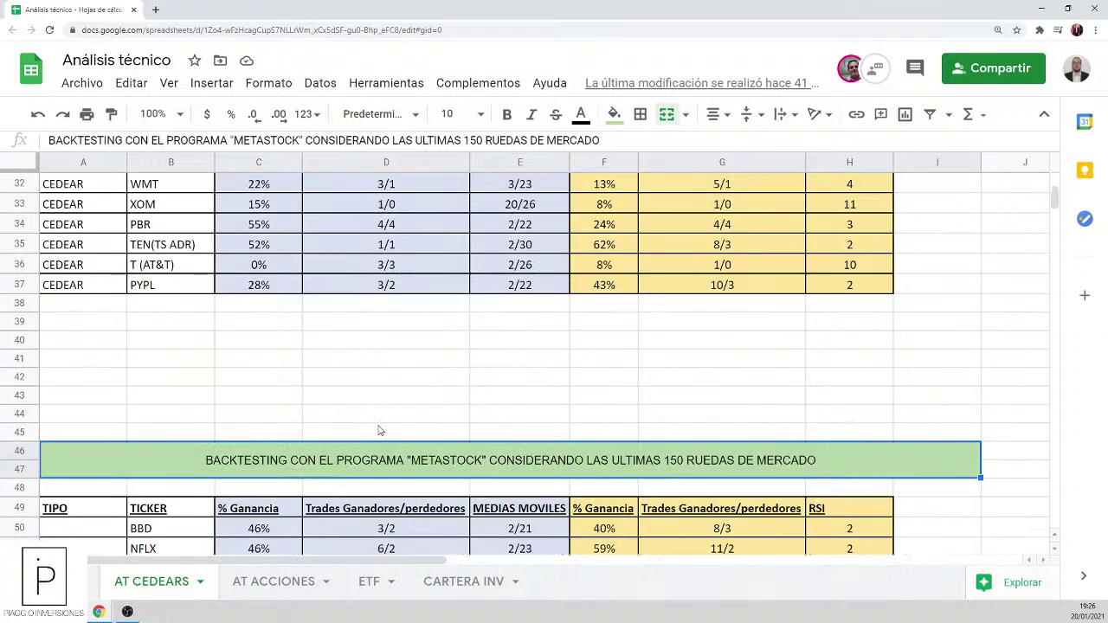
scroll(378, 431, up, 10)
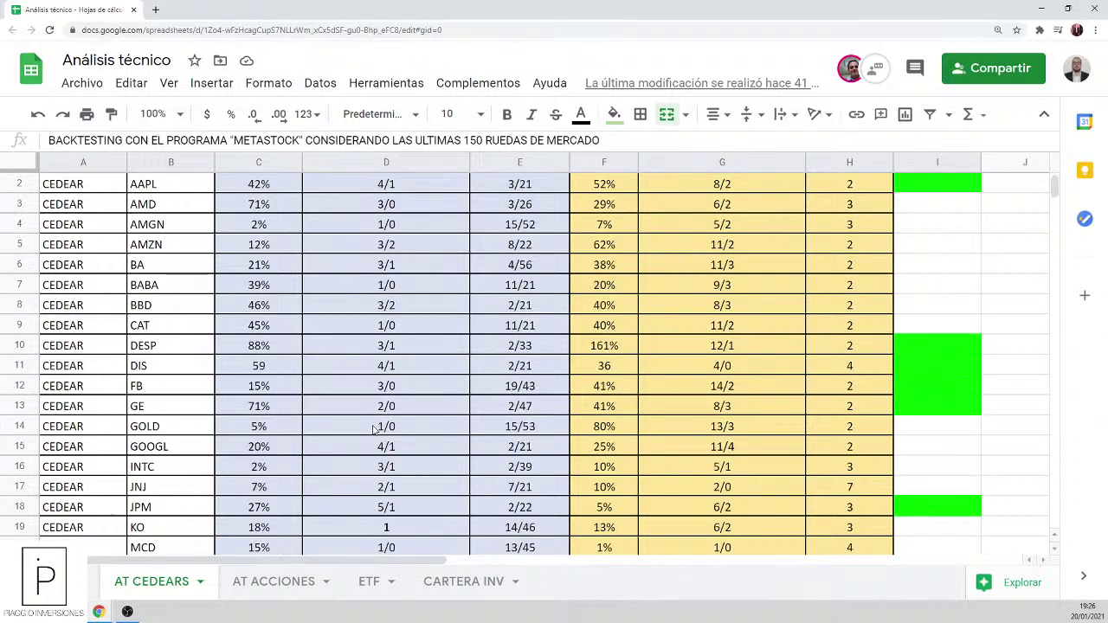
scroll(297, 391, up, 1)
scroll(294, 396, down, 4)
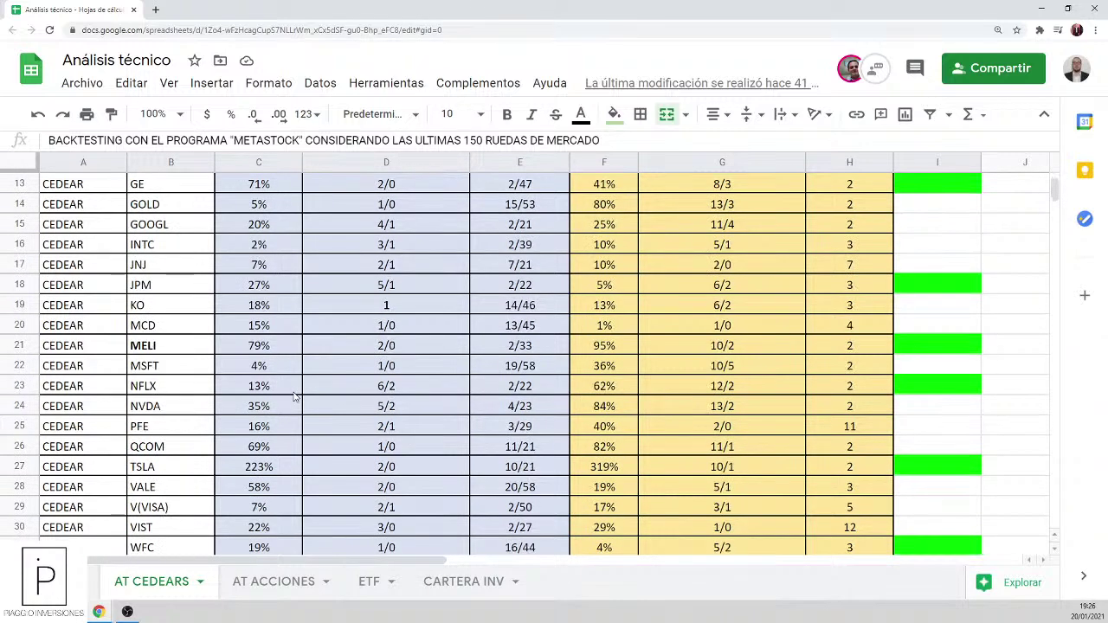
Step: Search the AT CEDEARS sheet for "ge" and compare its moving-average and RSI gains, then check its moving-average pair
key(ctrl+f)
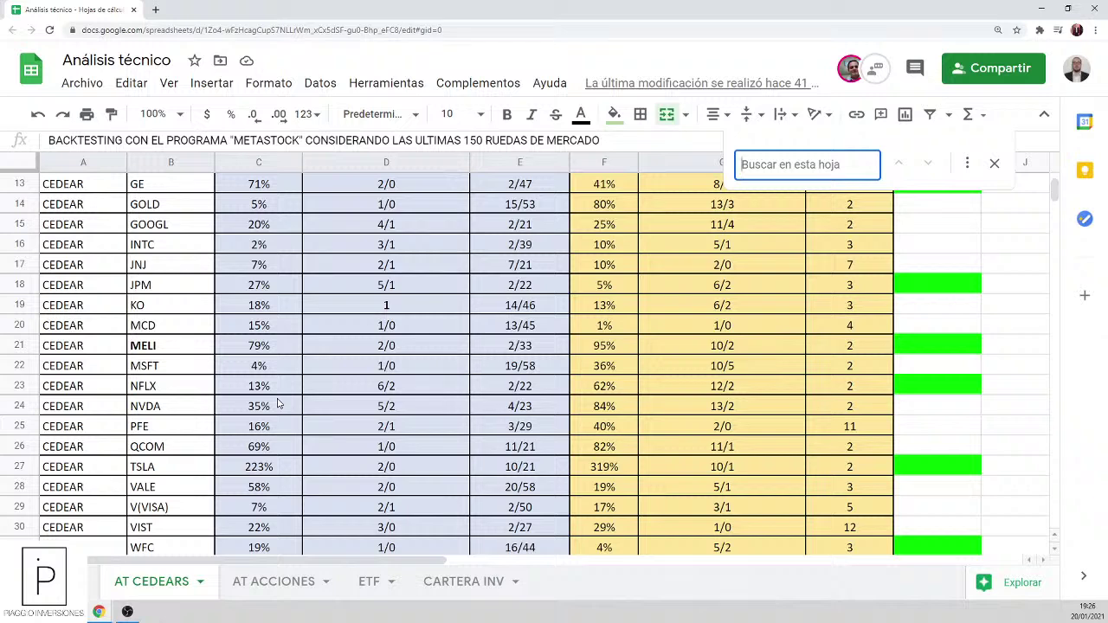
text(ge)
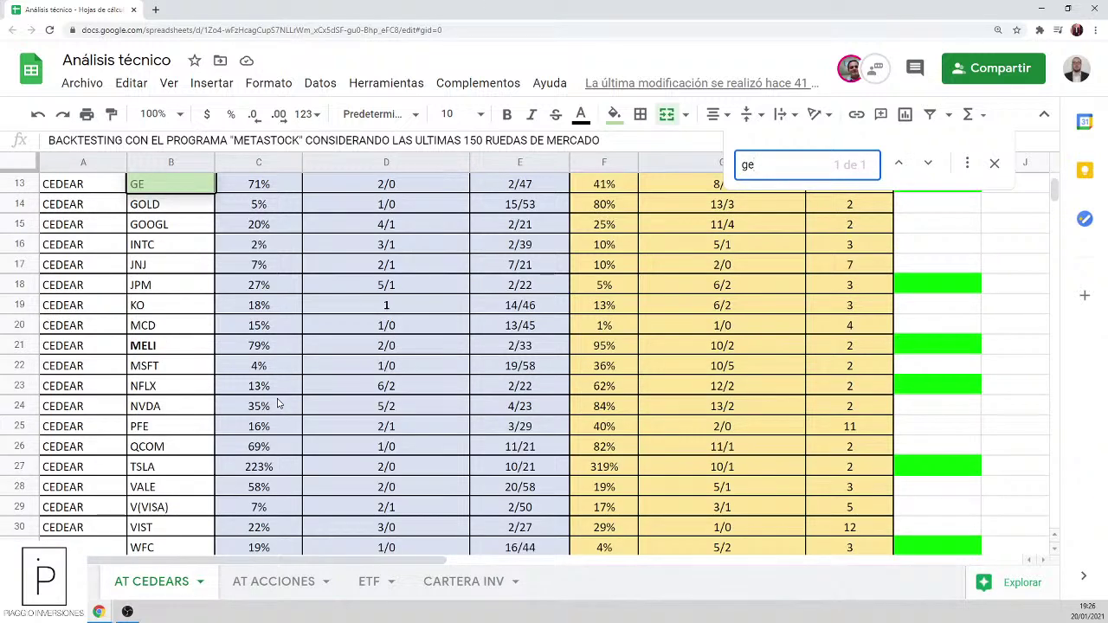
key(Escape)
key(Right)
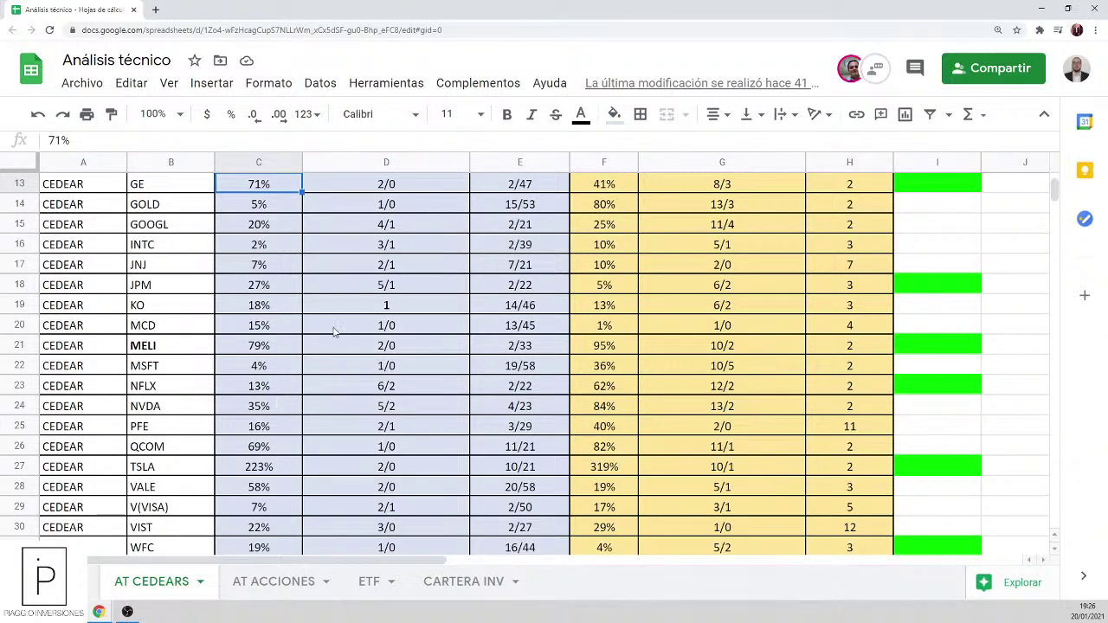
scroll(320, 366, up, 2)
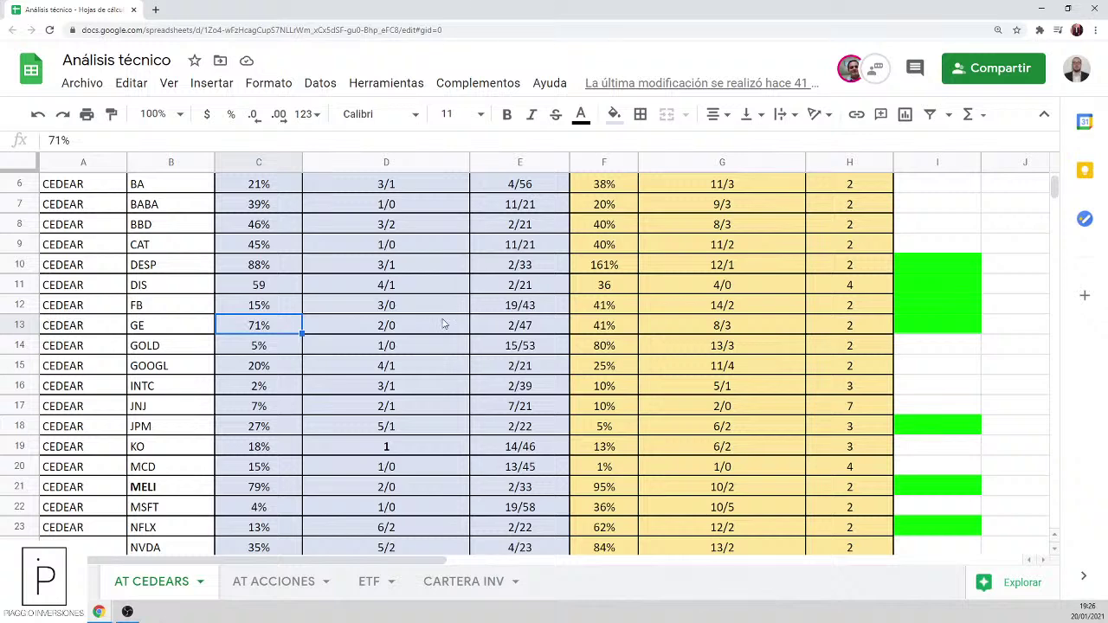
click(605, 326)
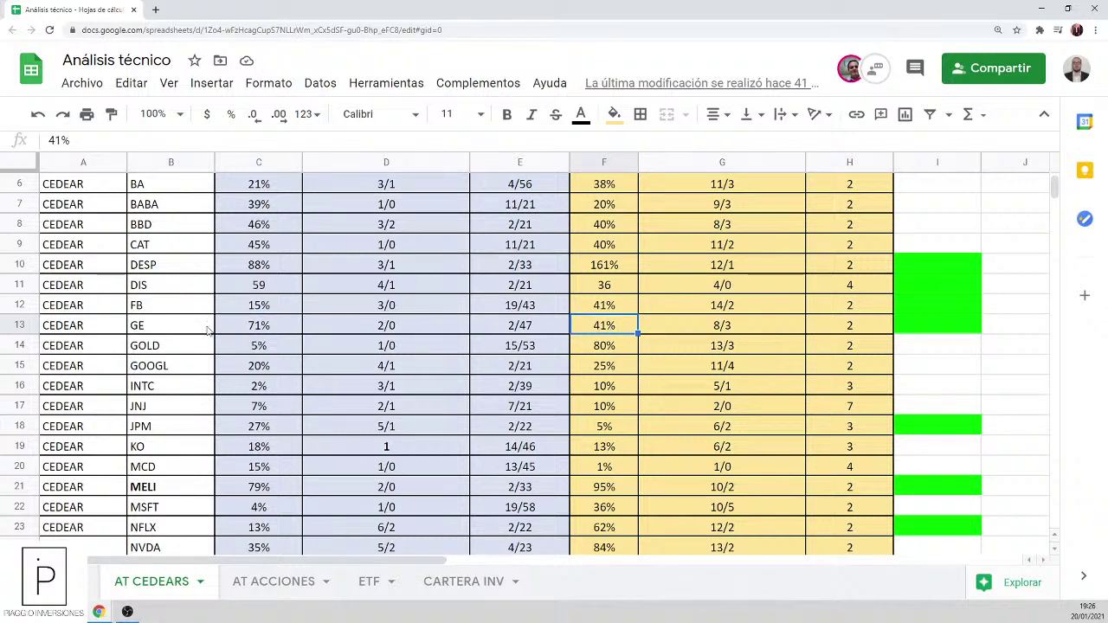
click(245, 329)
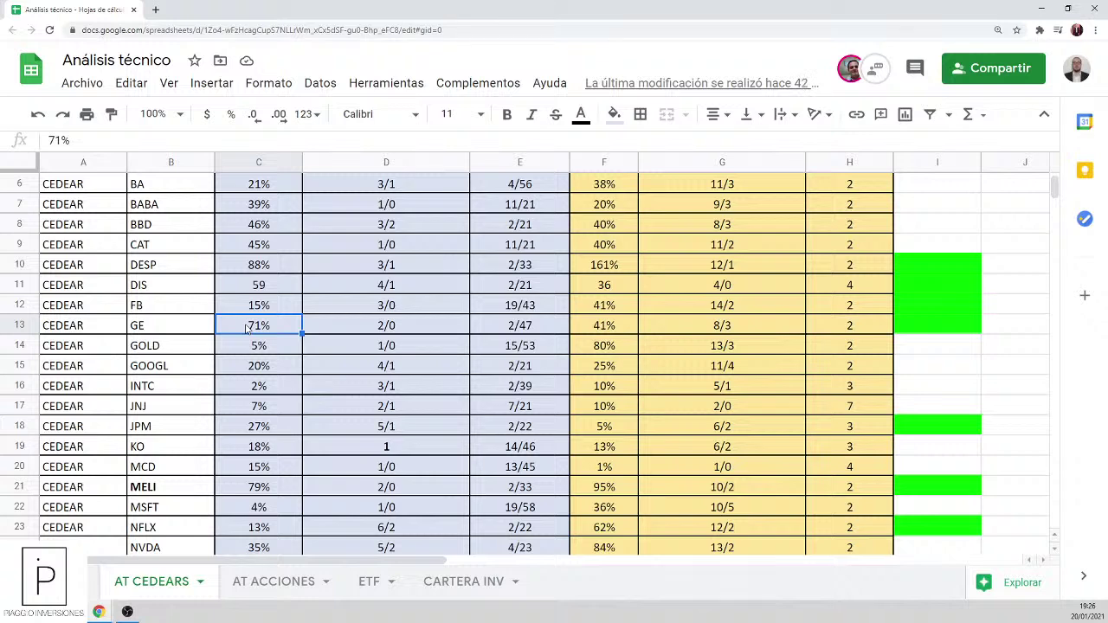
click(552, 333)
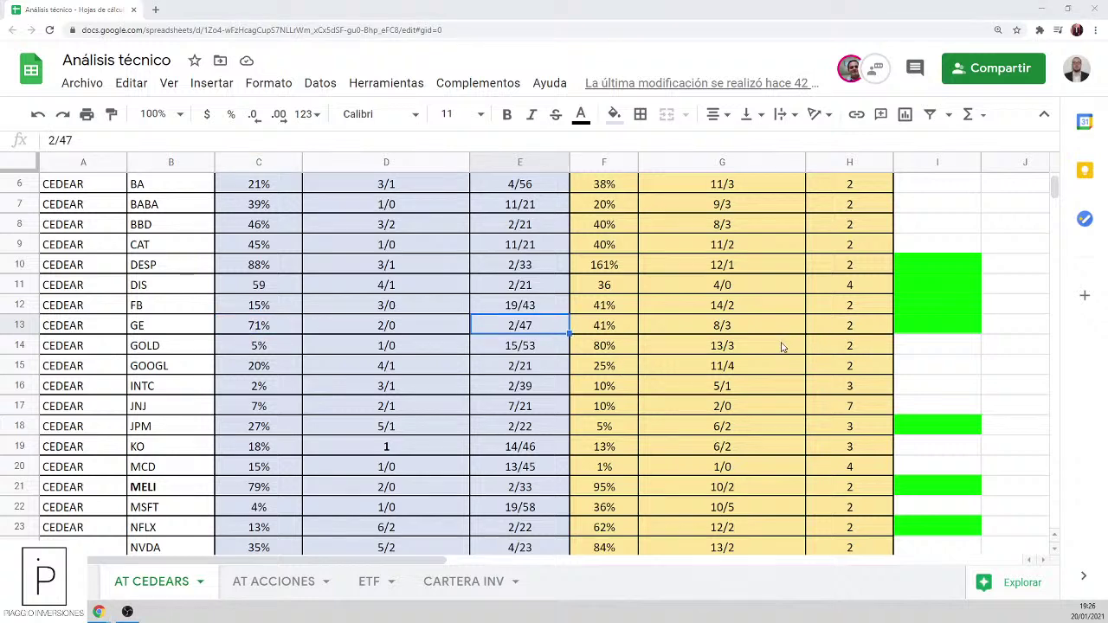
Step: Switch to the GE chart on TradingView and set the 7-period EMA's length to 2
key(alt+Tab)
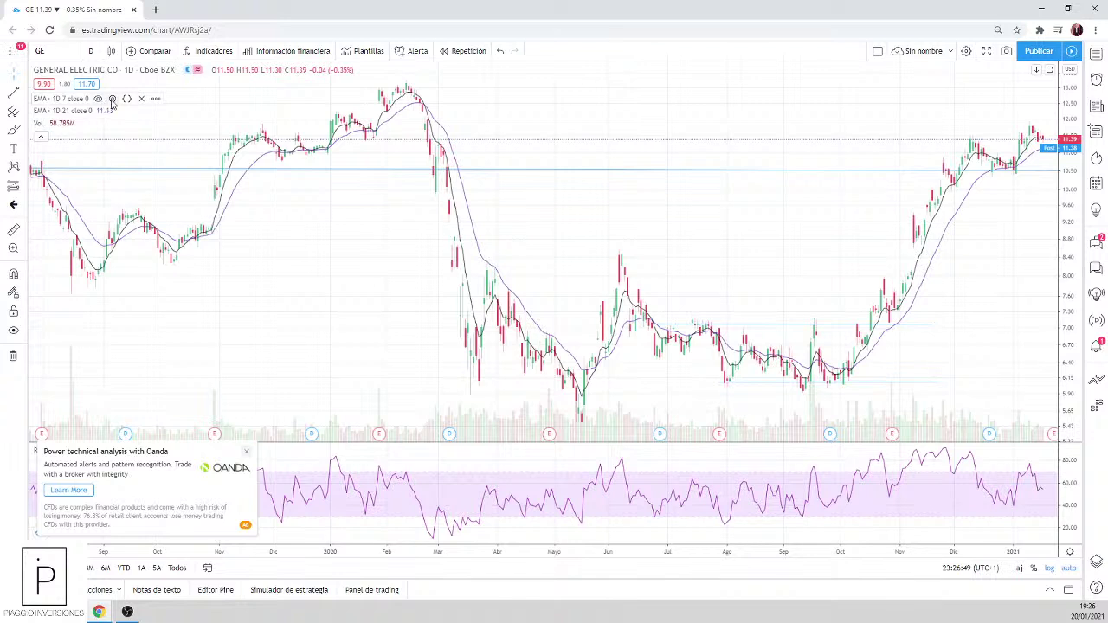
click(111, 99)
double_click(555, 316)
text(2)
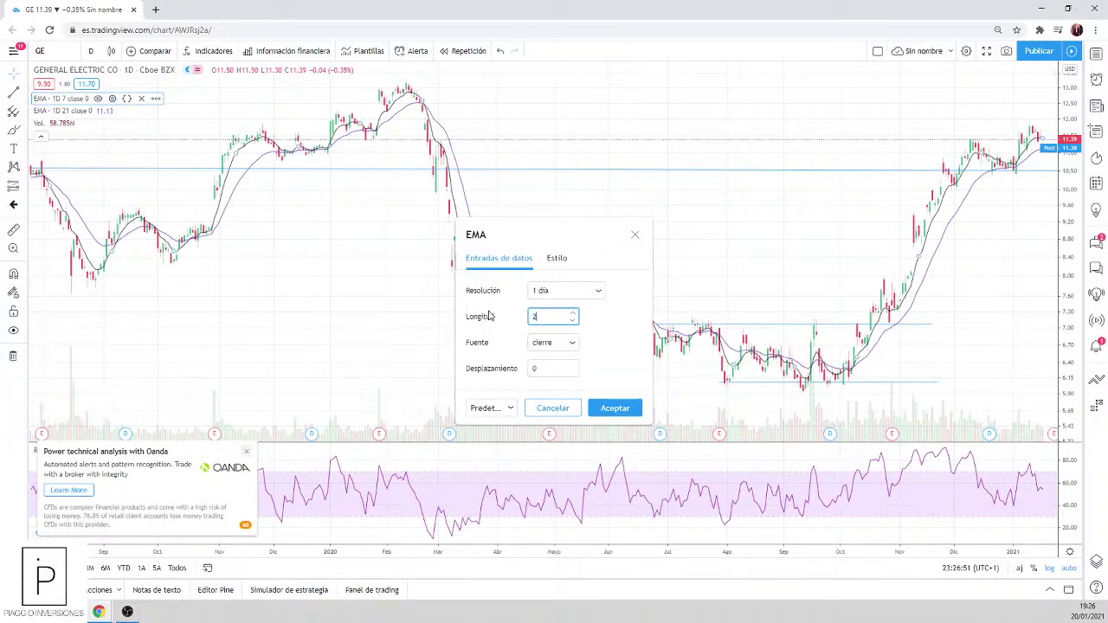
click(602, 414)
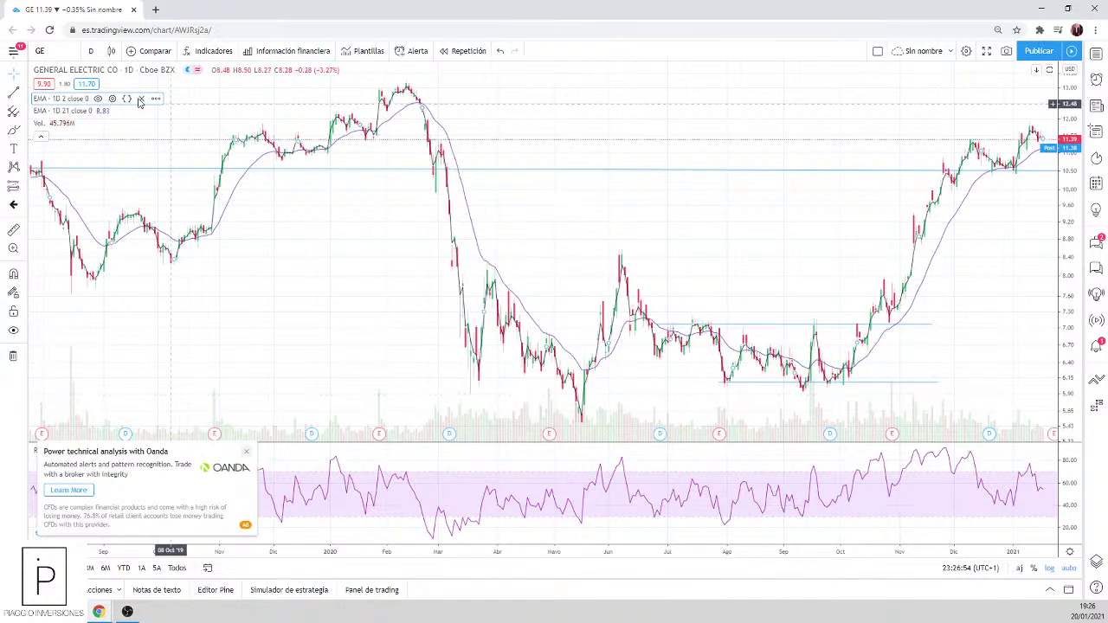
Step: Set the length of GE's 21-period EMA to 47
double_click(199, 200)
double_click(520, 320)
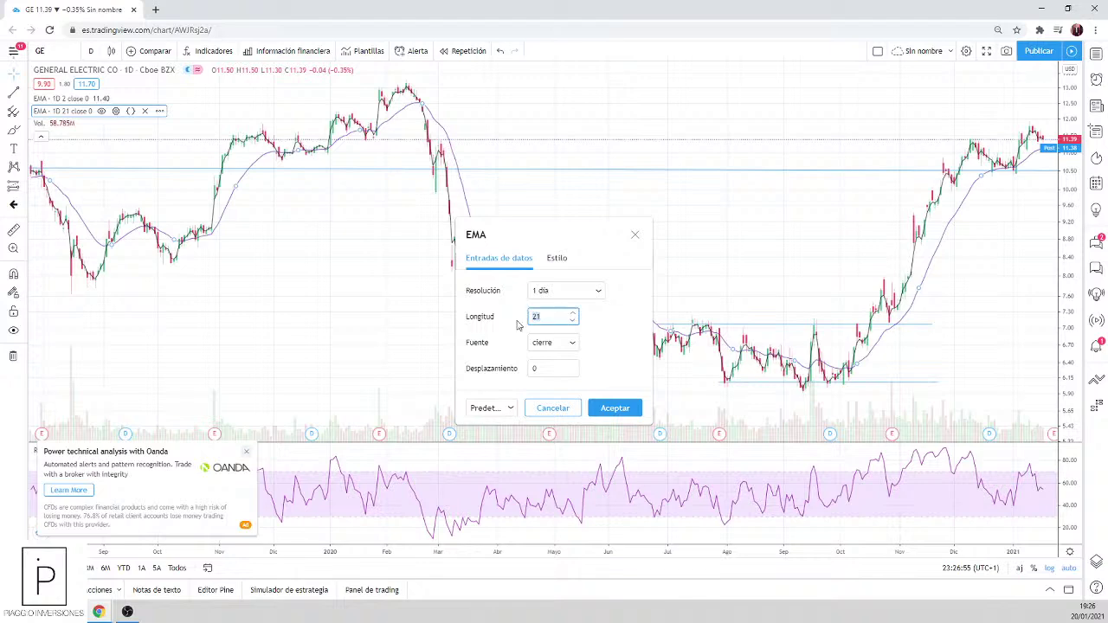
text(47)
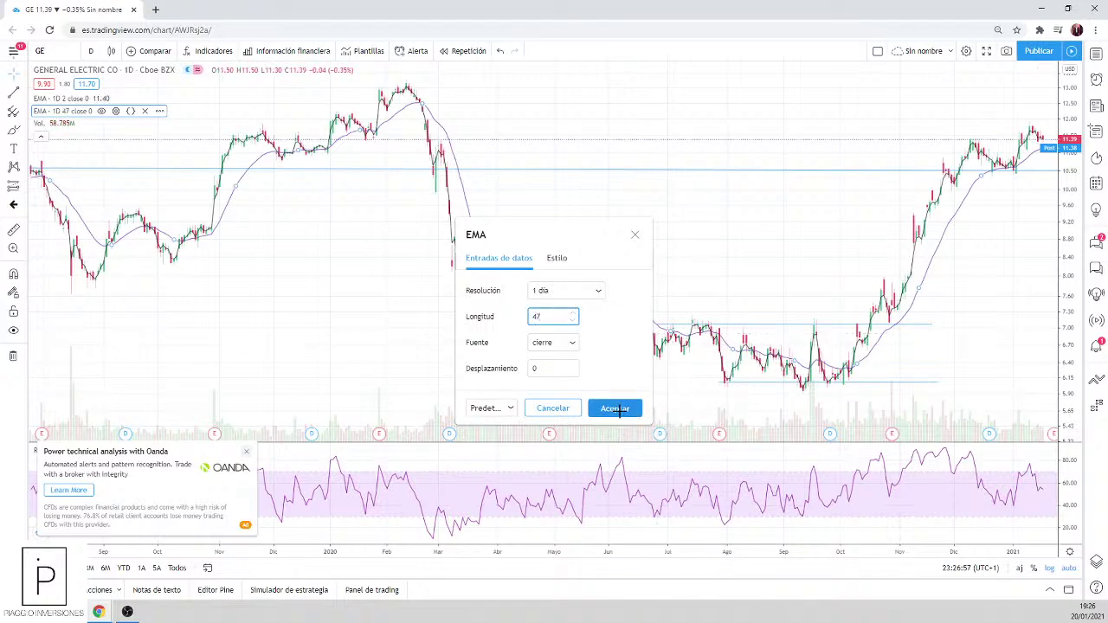
click(613, 408)
Step: Set the RSI length on the GE chart to 2
scroll(1013, 235, up, 5)
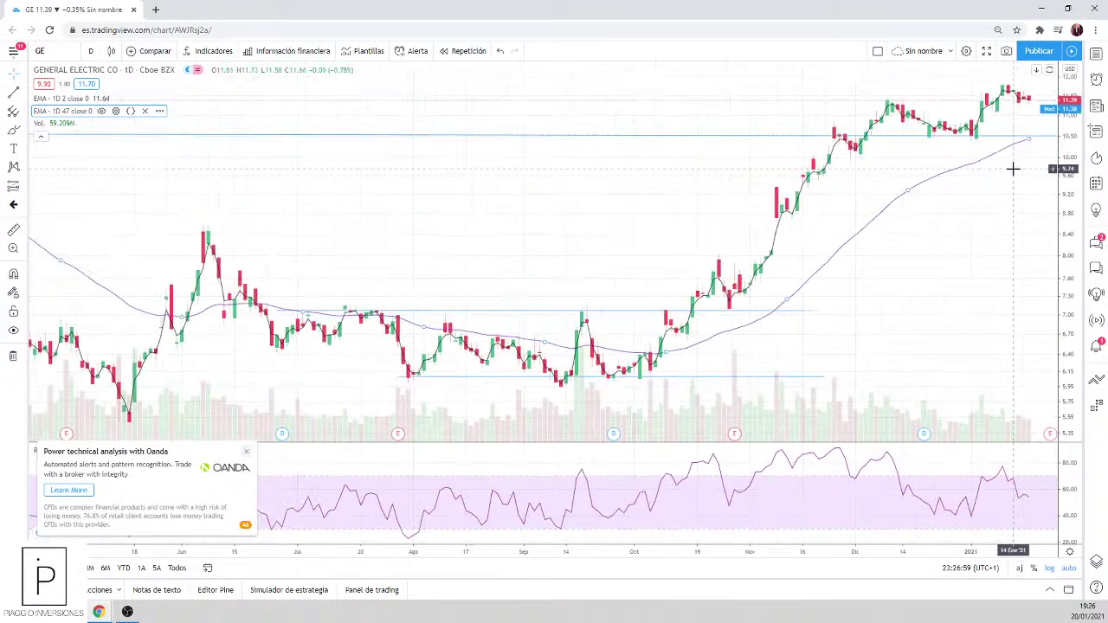
double_click(1001, 472)
double_click(536, 330)
text(2)
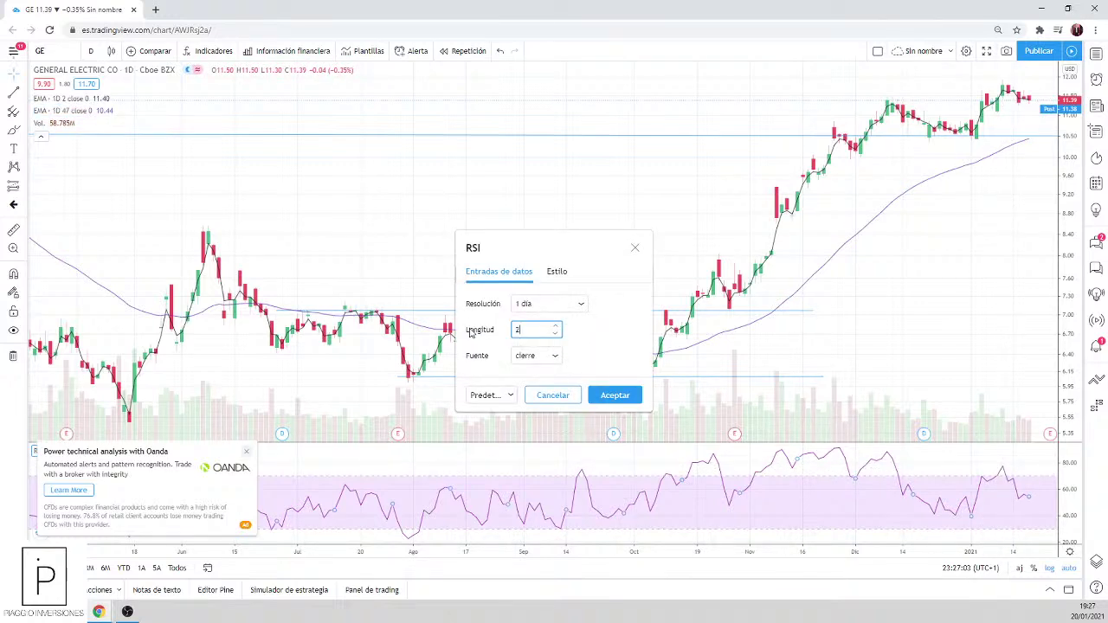
click(614, 395)
Step: Draw a rising trend line under GE's rally between about 10.66 on 11 January 2021 and about 5.80 on 25 September 2020
scroll(754, 361, down, 5)
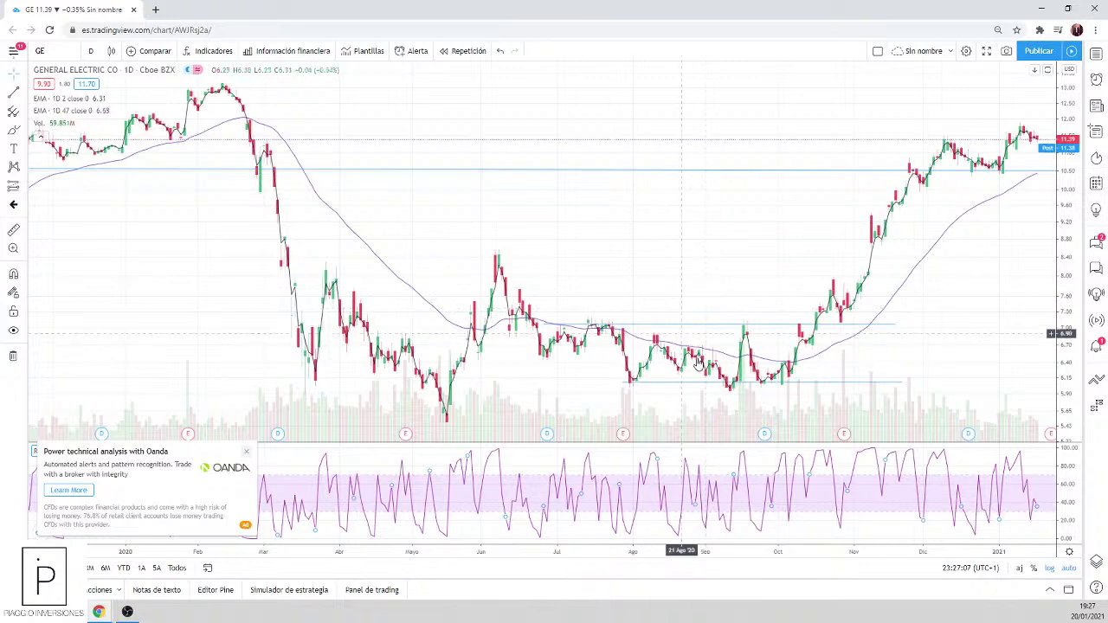
scroll(696, 321, up, 1)
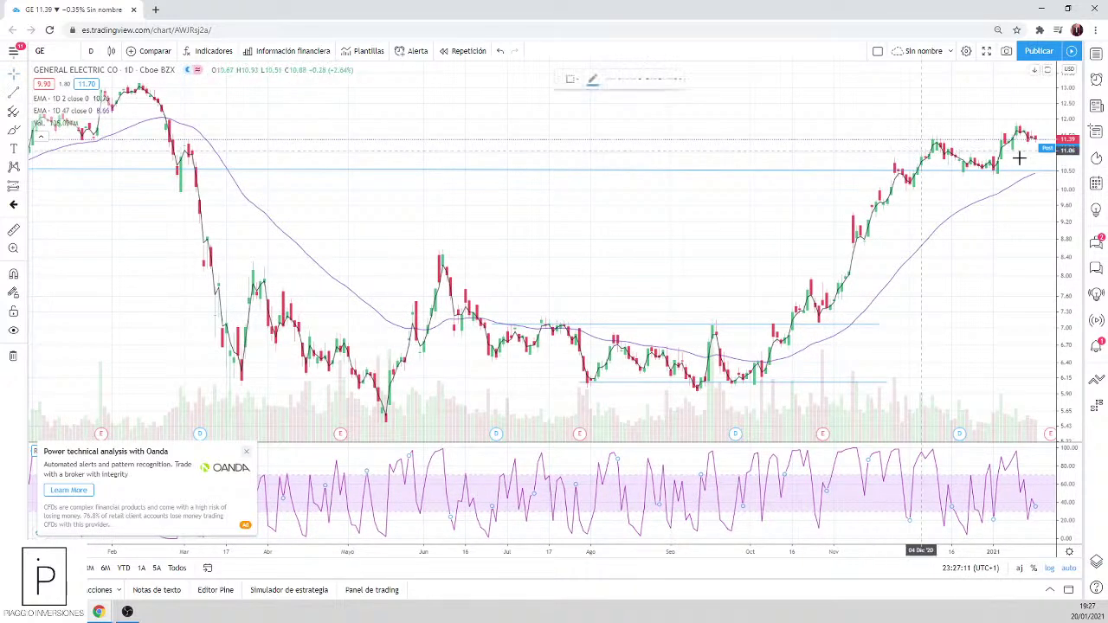
scroll(1019, 154, up, 3)
click(970, 134)
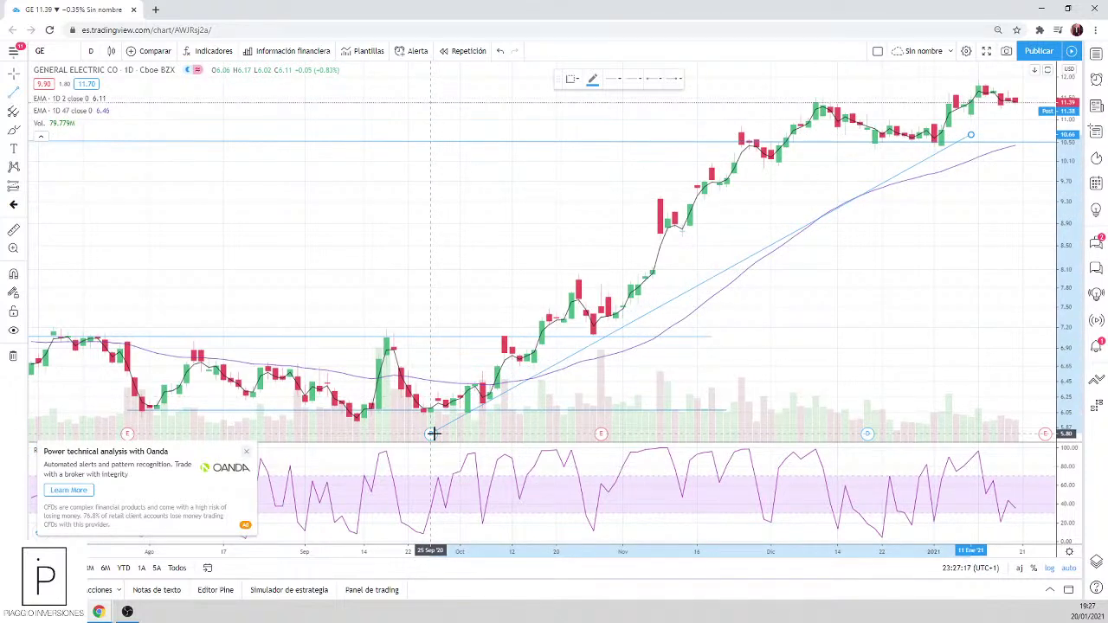
click(433, 433)
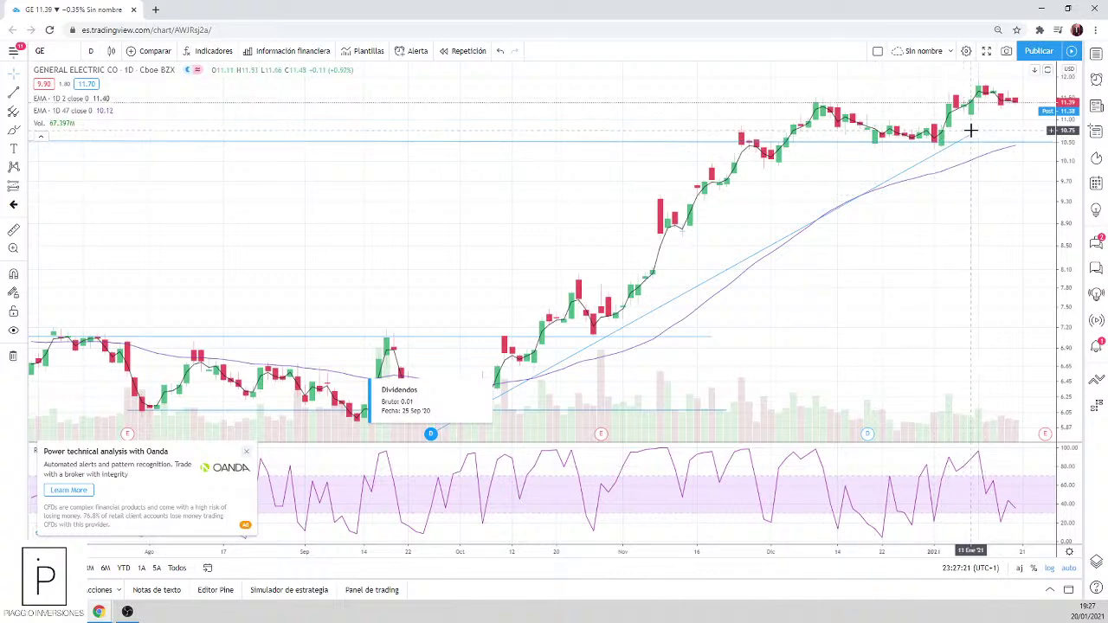
Step: Extend the upper end of GE's rising trend line to about 11.64 on 25 January 2021
click(970, 134)
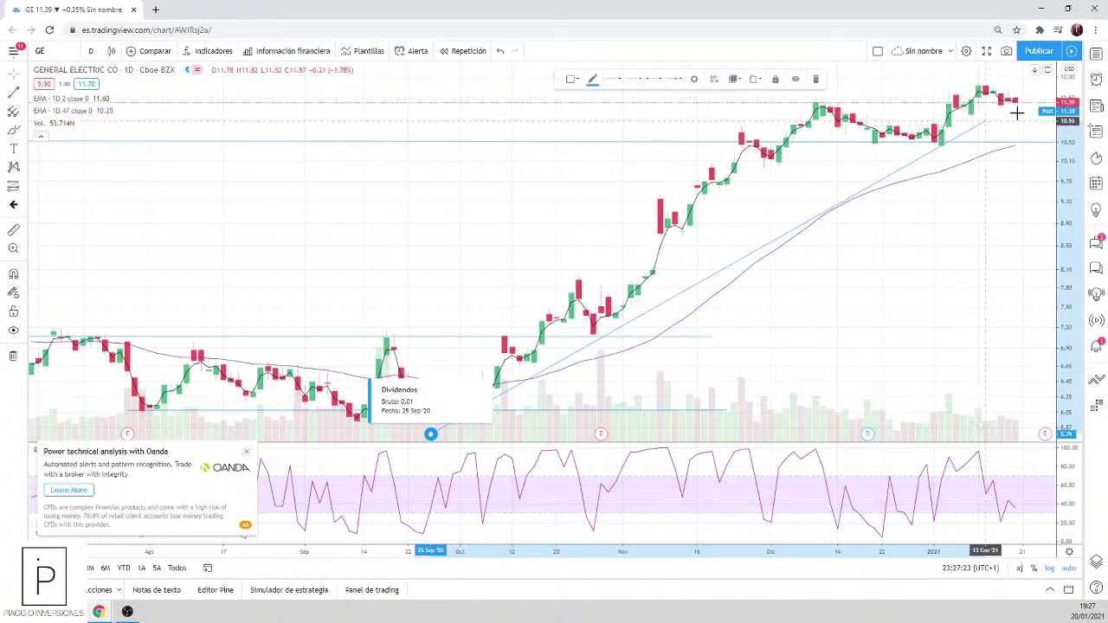
drag(1017, 112, 1037, 92)
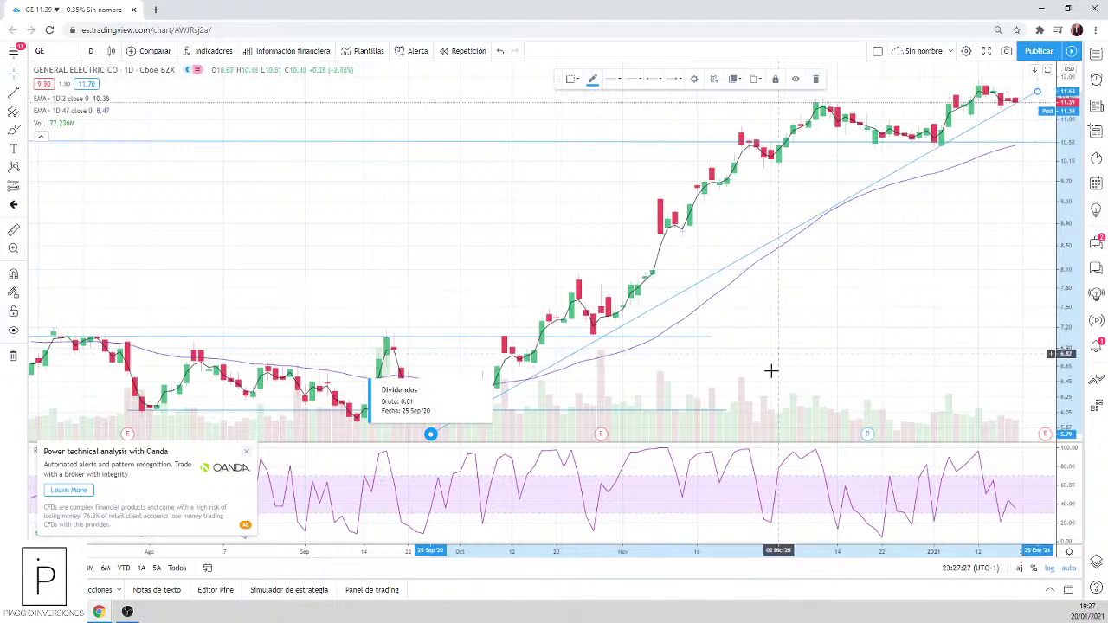
click(670, 371)
Step: Delete the two old horizontal lines at about 6.08 and 7.06 from the GE chart
scroll(495, 355, down, 3)
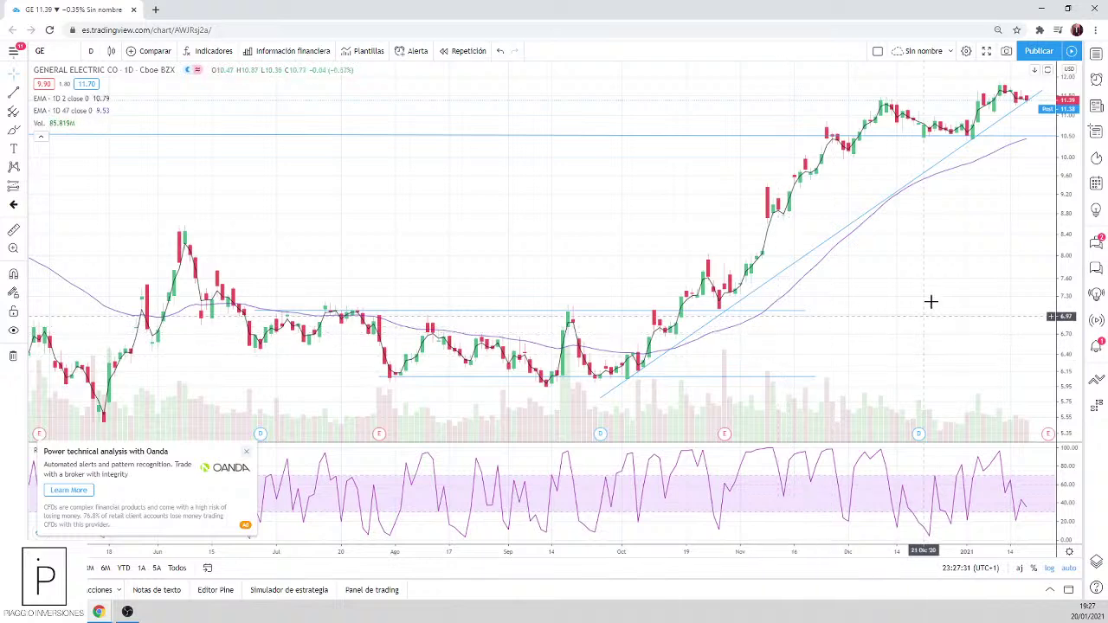
scroll(916, 302, down, 2)
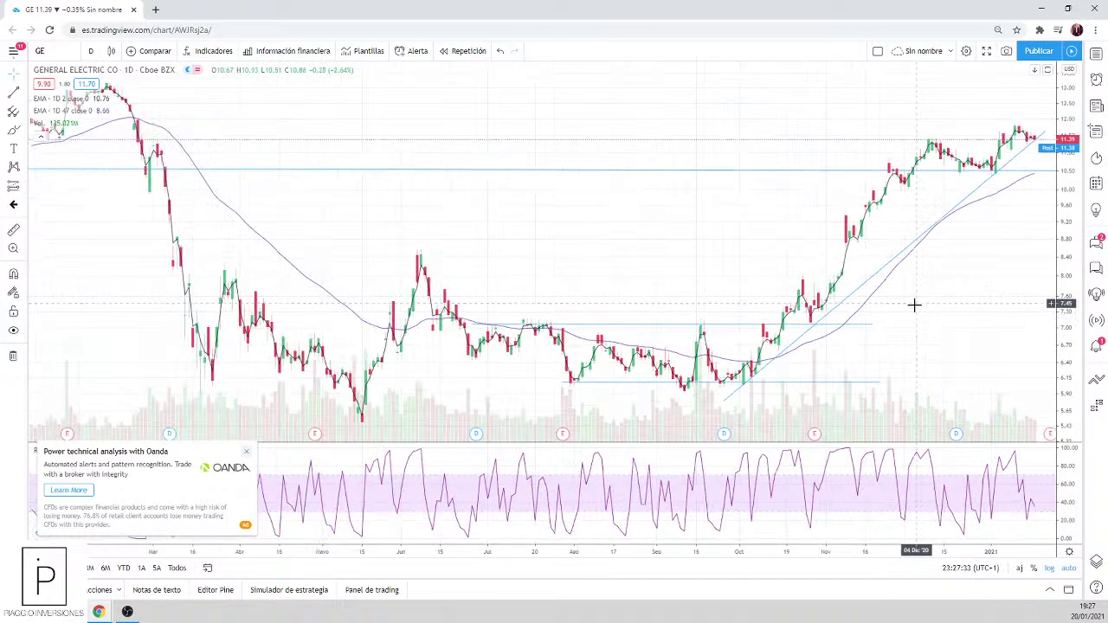
click(795, 383)
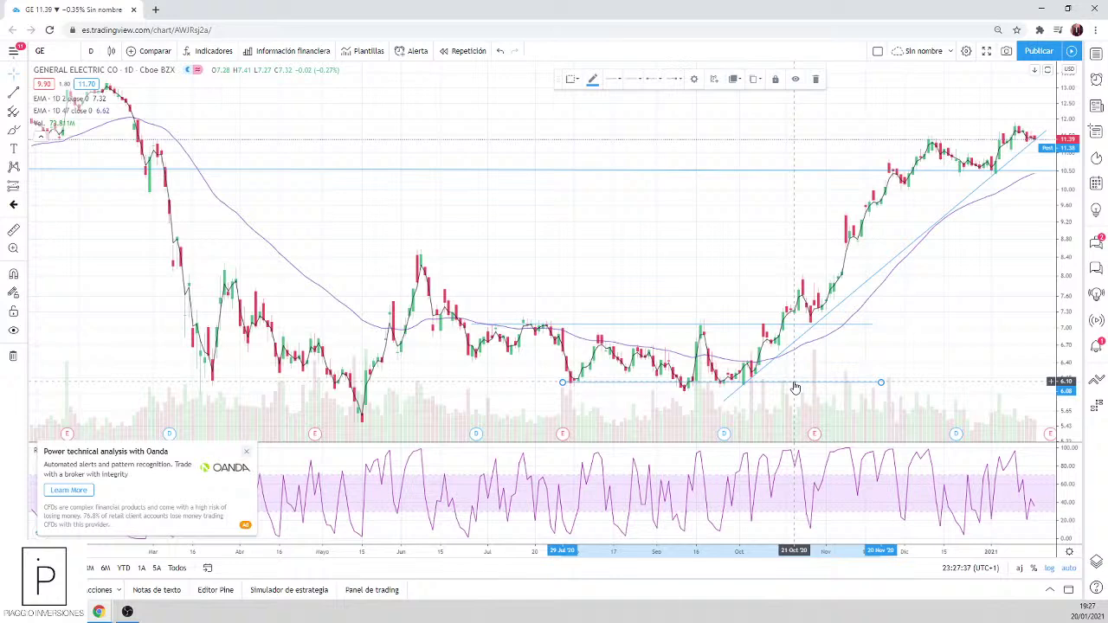
drag(795, 387, 720, 330)
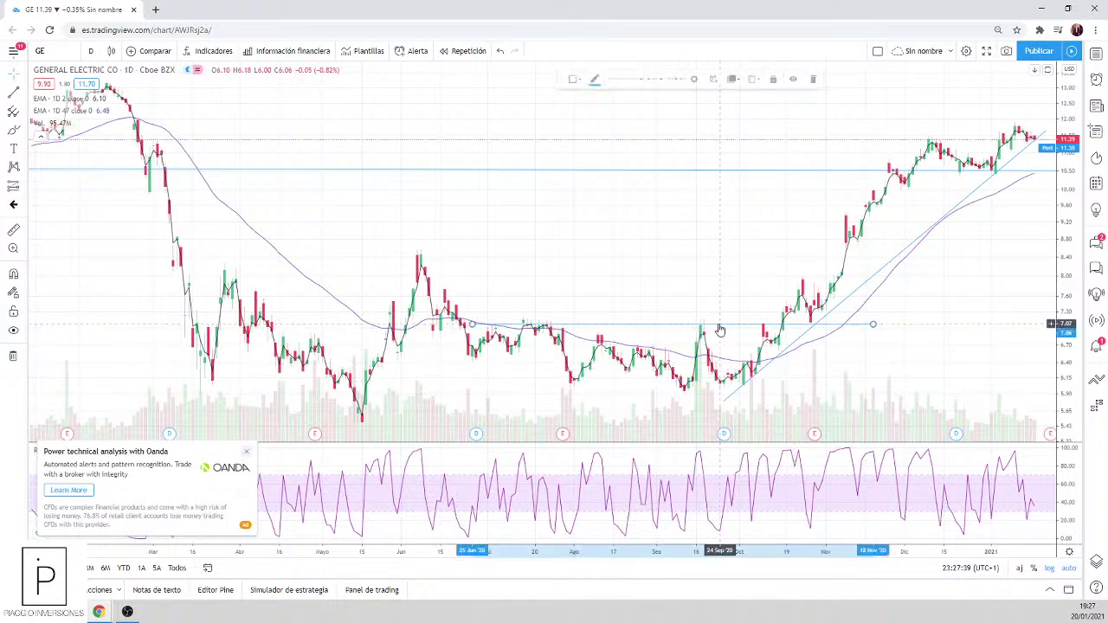
key(Delete)
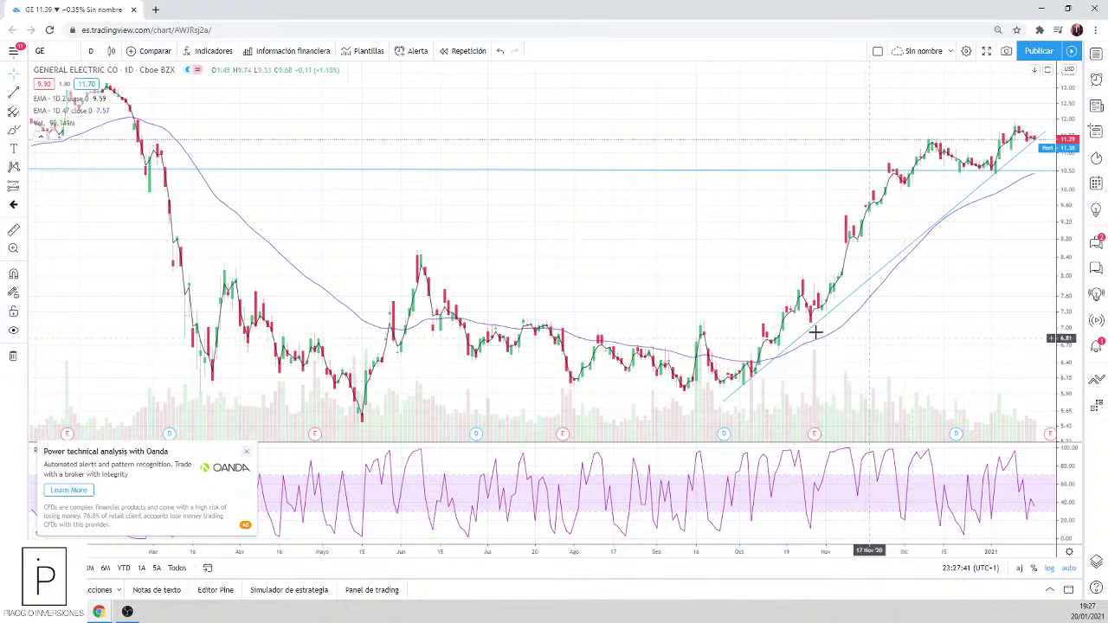
Step: Examine GE's recent price against the rising trend line, the 10.50 horizontal level, both EMAs and the RSI, including the early 2020 history
scroll(816, 333, up, 3)
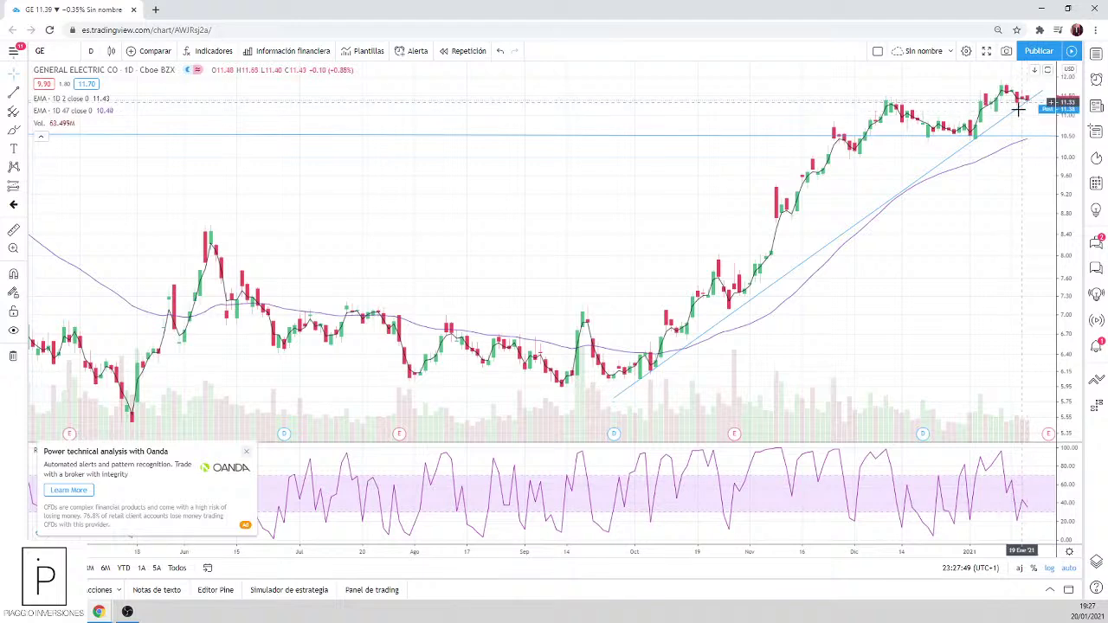
scroll(877, 156, down, 2)
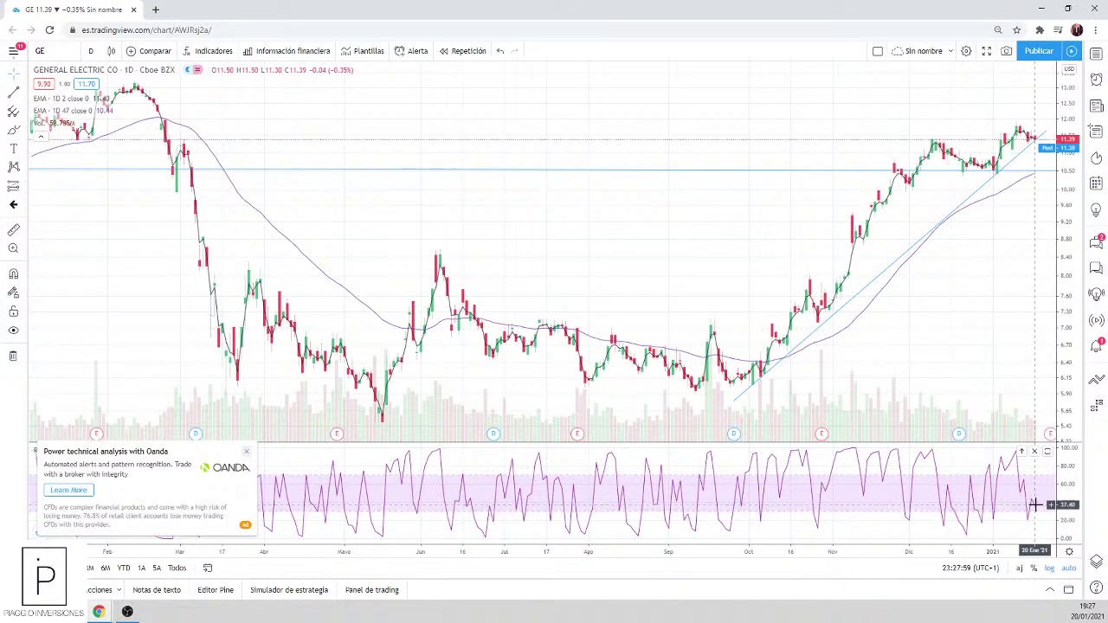
scroll(984, 465, up, 6)
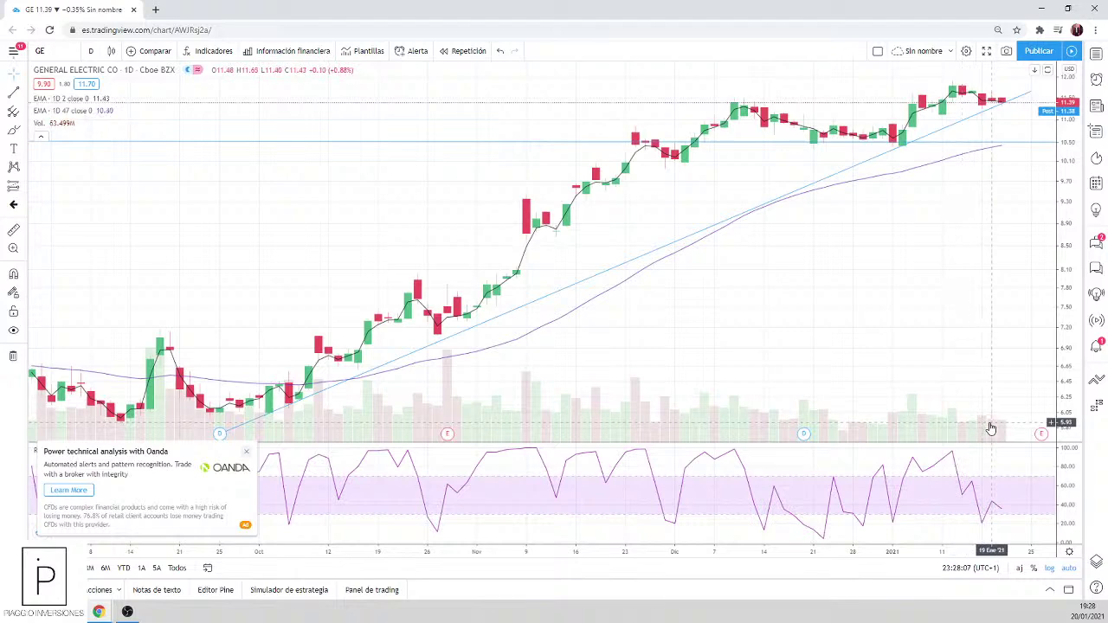
scroll(618, 426, down, 2)
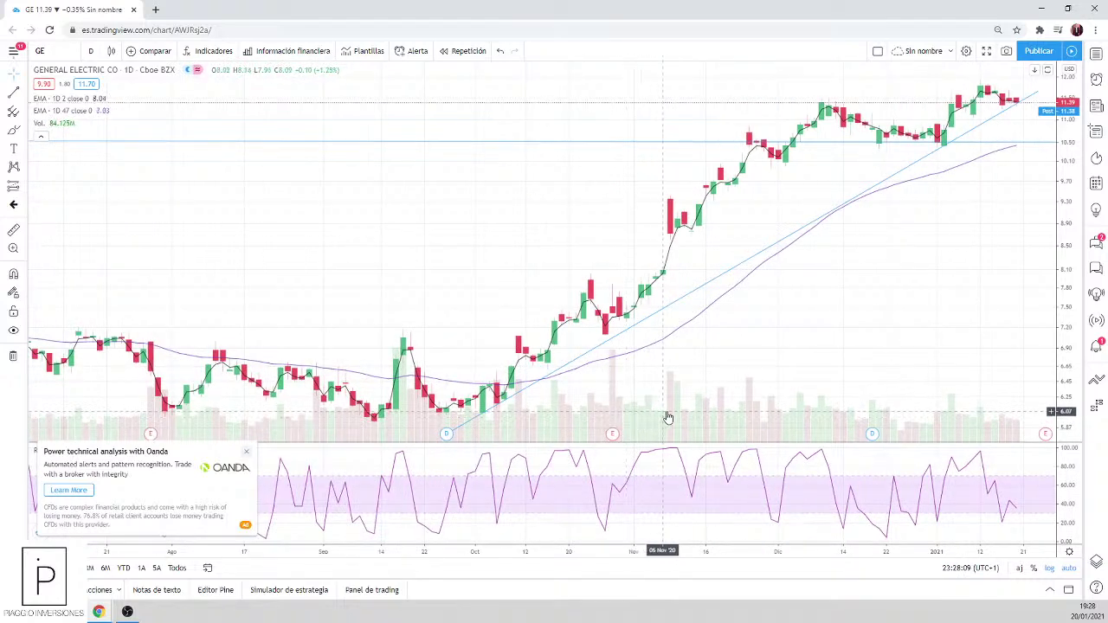
scroll(992, 331, down, 1)
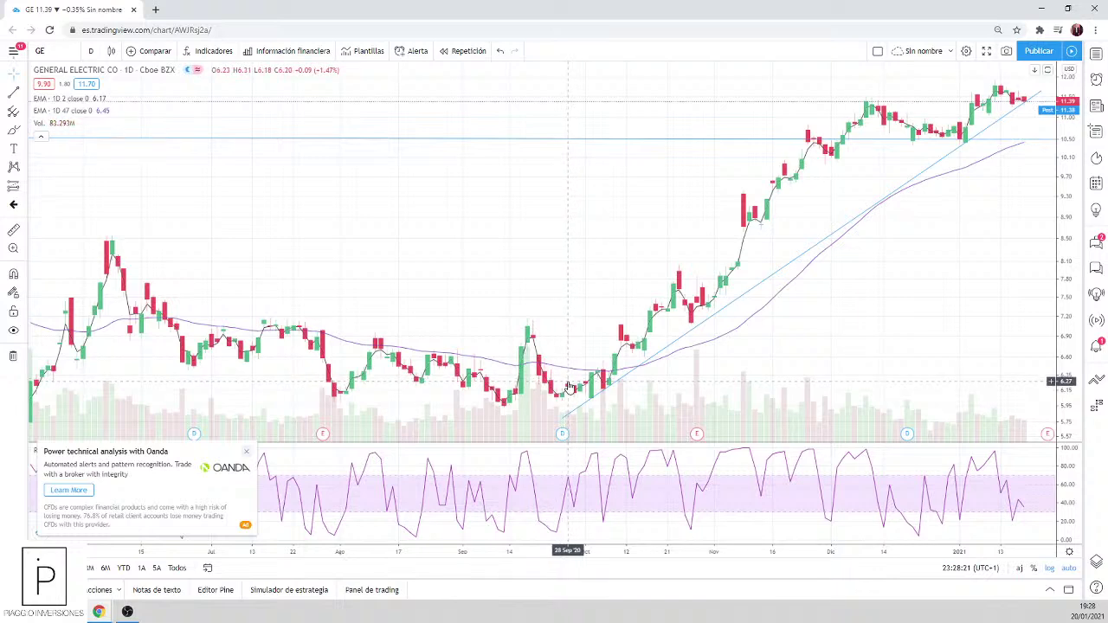
scroll(950, 110, down, 3)
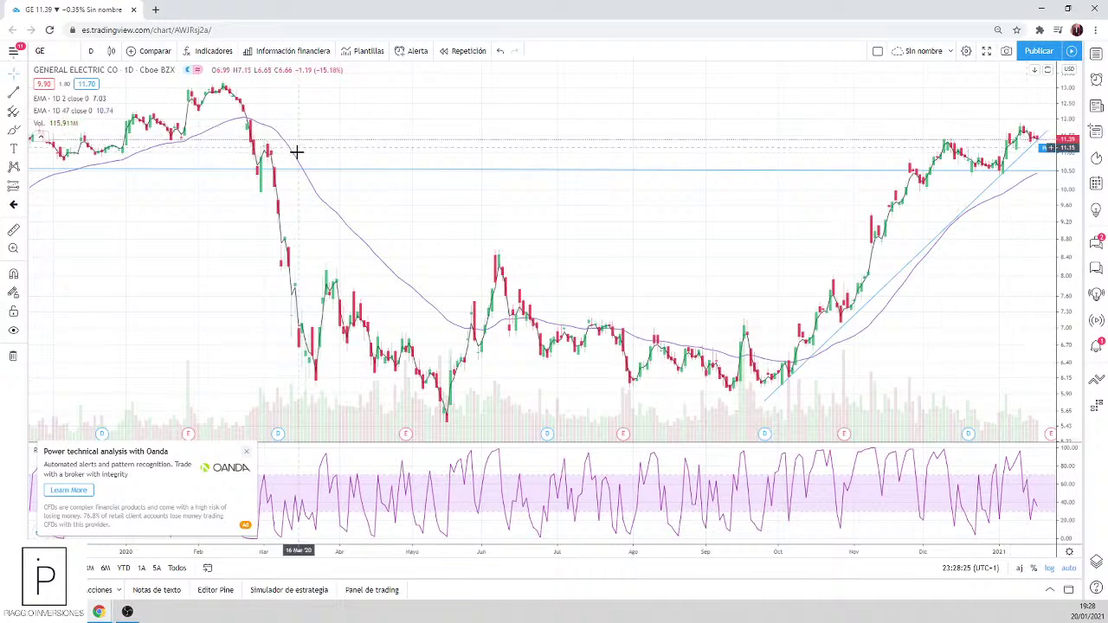
scroll(290, 153, down, 3)
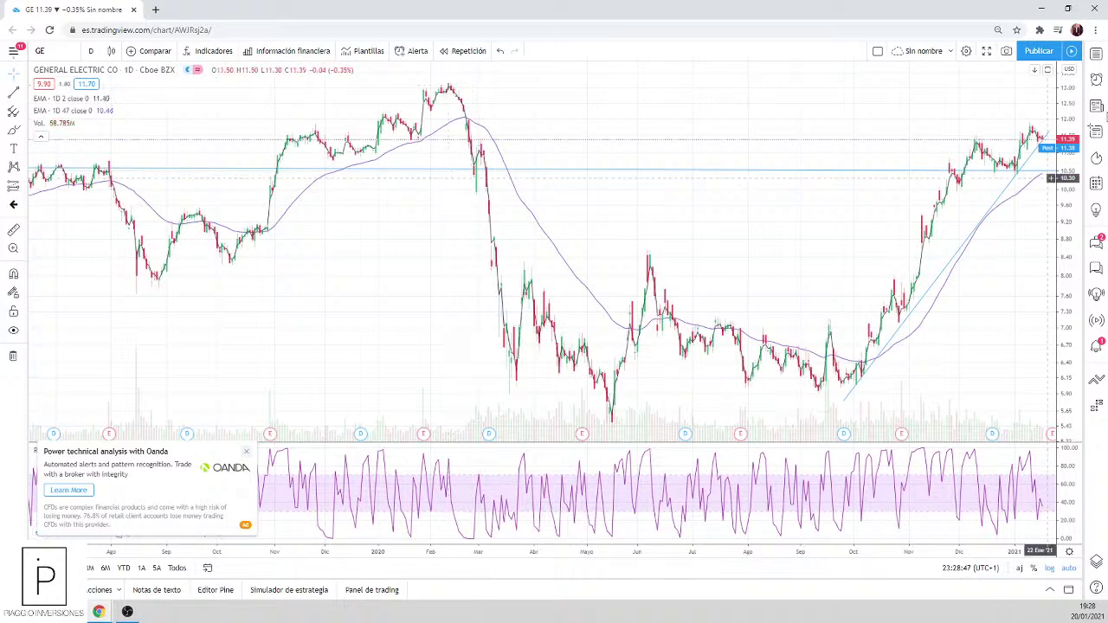
scroll(901, 397, up, 3)
scroll(901, 397, up, 3)
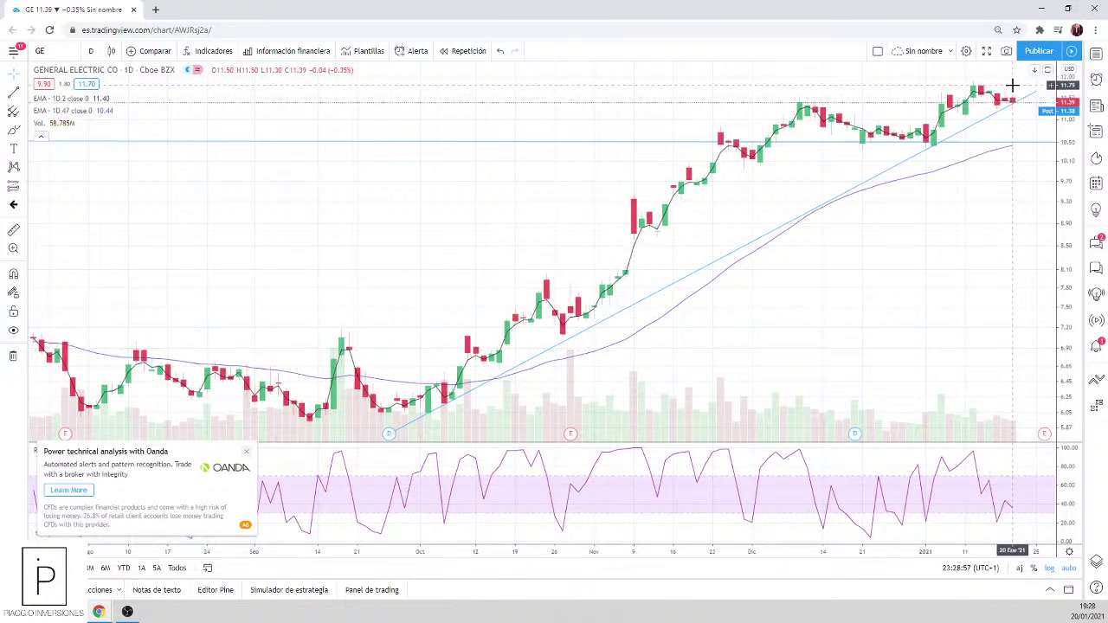
scroll(1013, 86, down, 2)
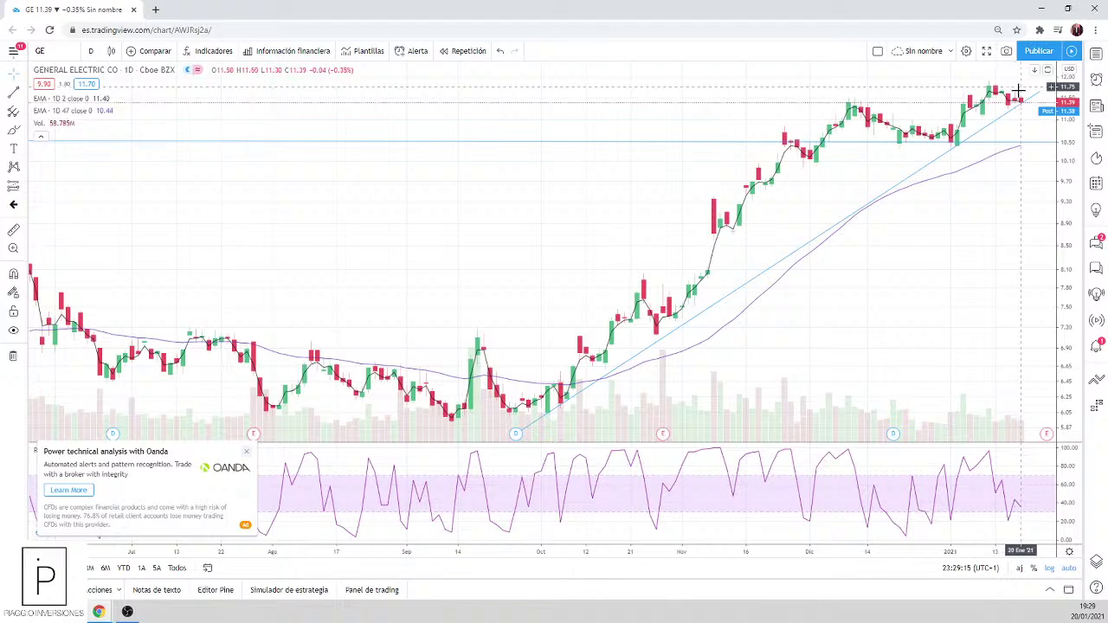
scroll(1003, 124, up, 3)
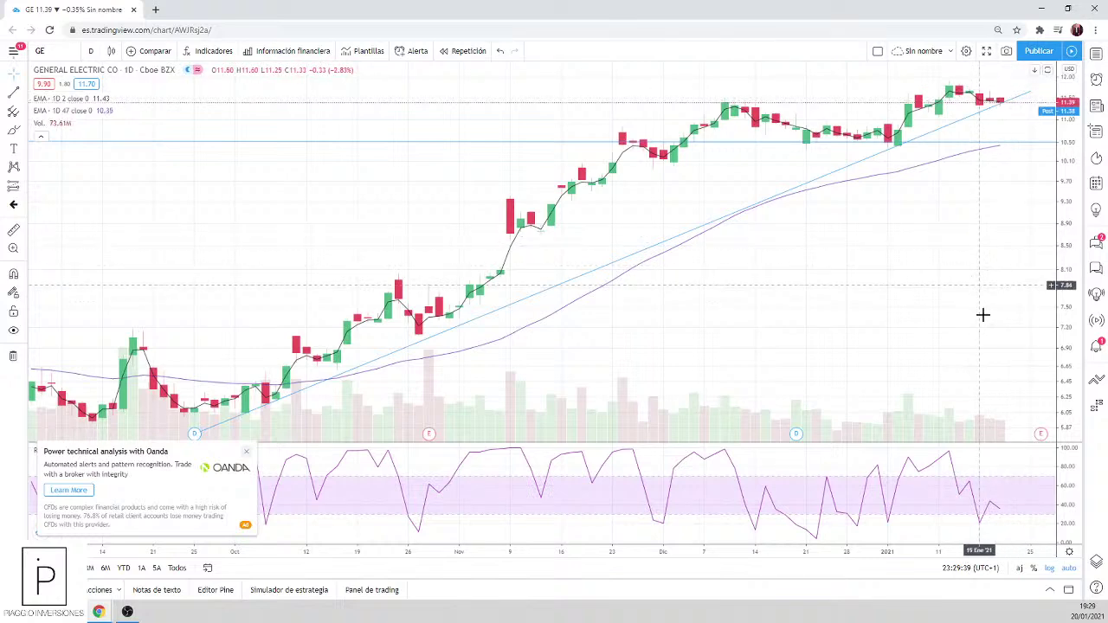
scroll(1019, 95, down, 1)
scroll(1019, 95, down, 2)
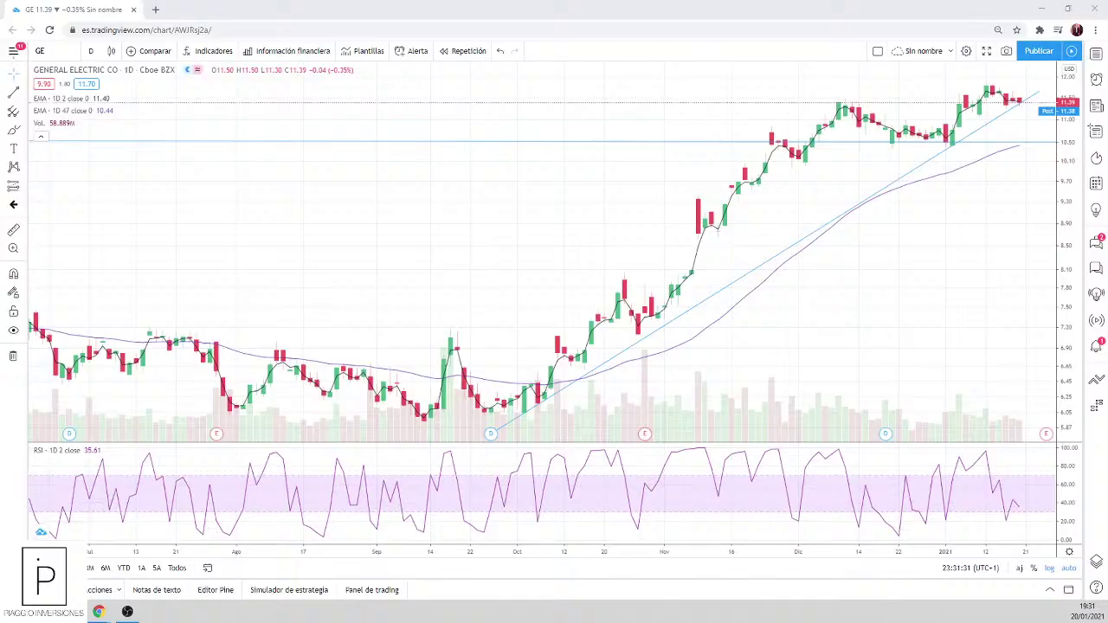
Step: Switch to invertirOnline and close the General Electric quote page, leaving the Vista Oil & Gas quote open
key(alt+Tab)
click(216, 9)
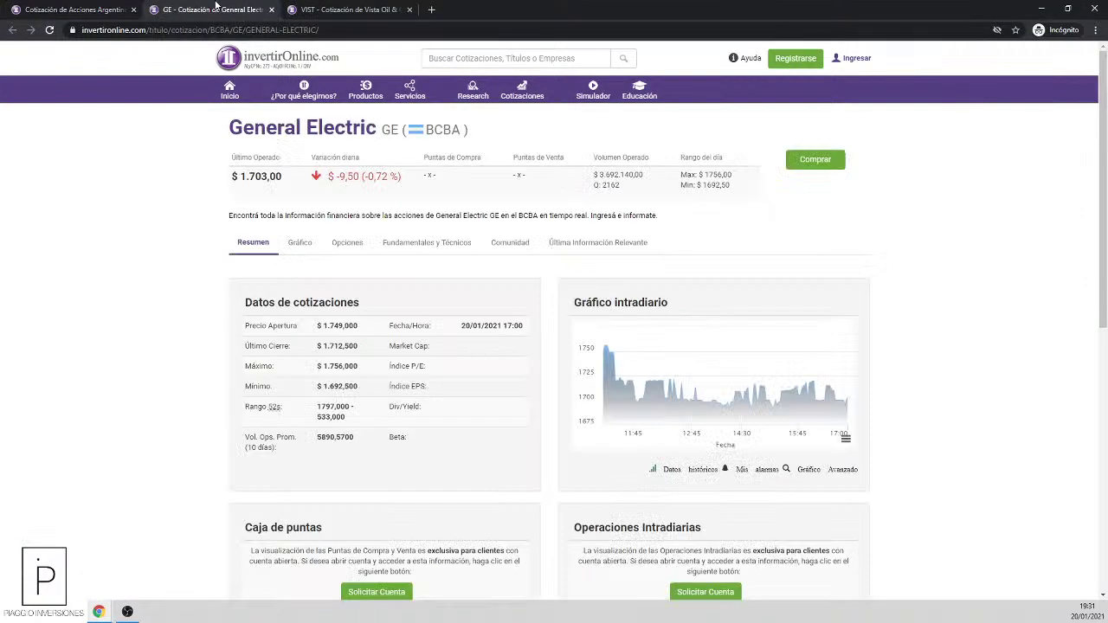
click(271, 9)
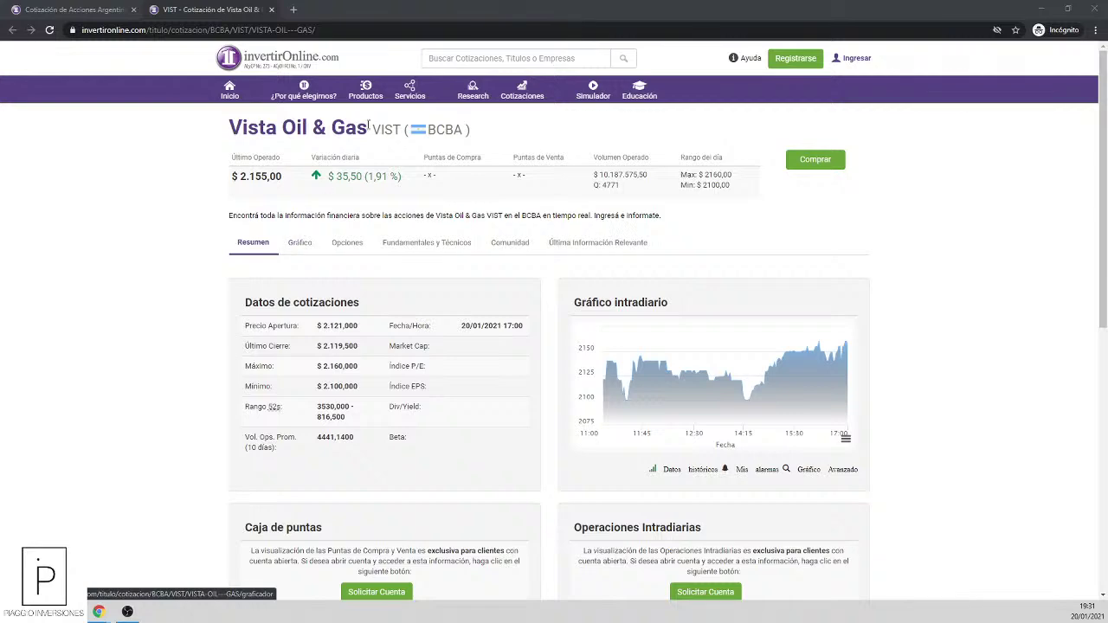
Step: Switch back to TradingView and load the VIST chart, checking its latest candles against the drawn lines
key(alt+Tab)
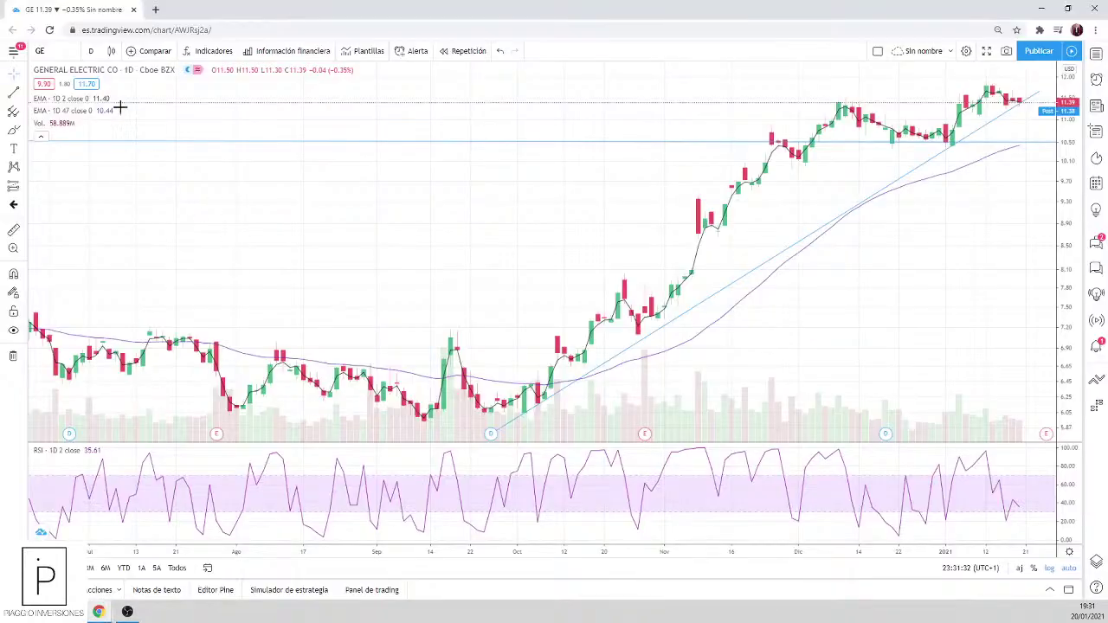
click(63, 54)
text(VIST)
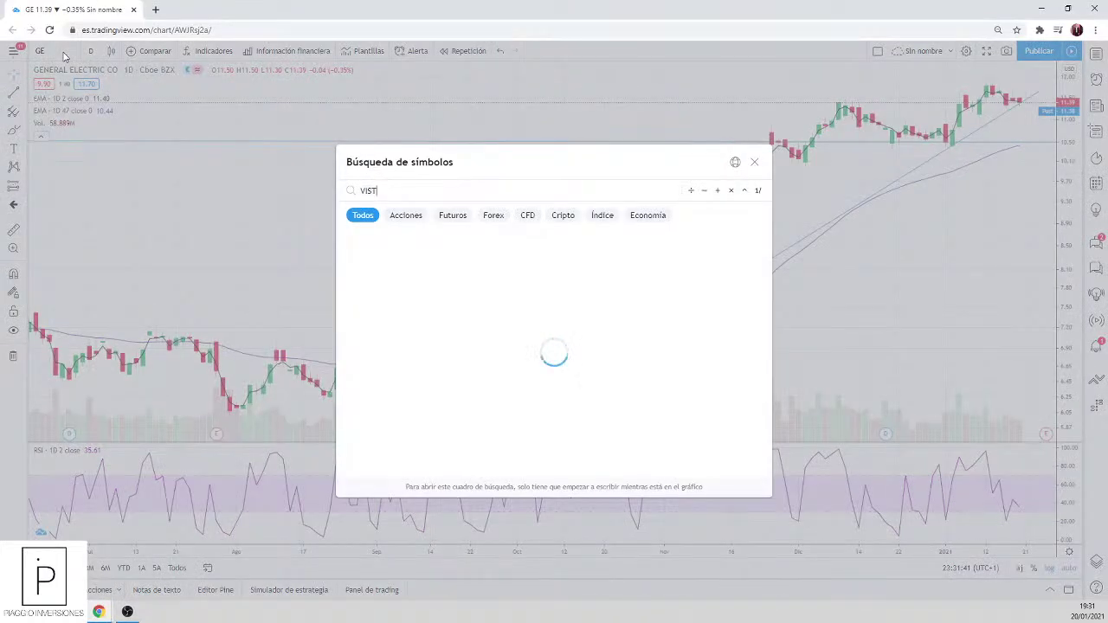
key(Return)
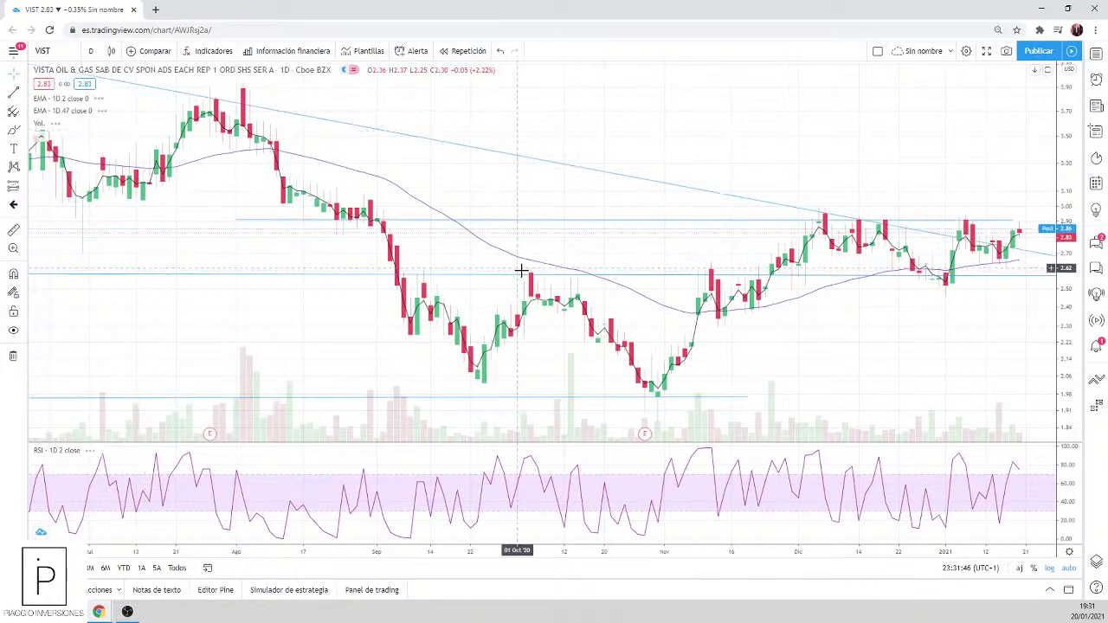
scroll(777, 281, up, 6)
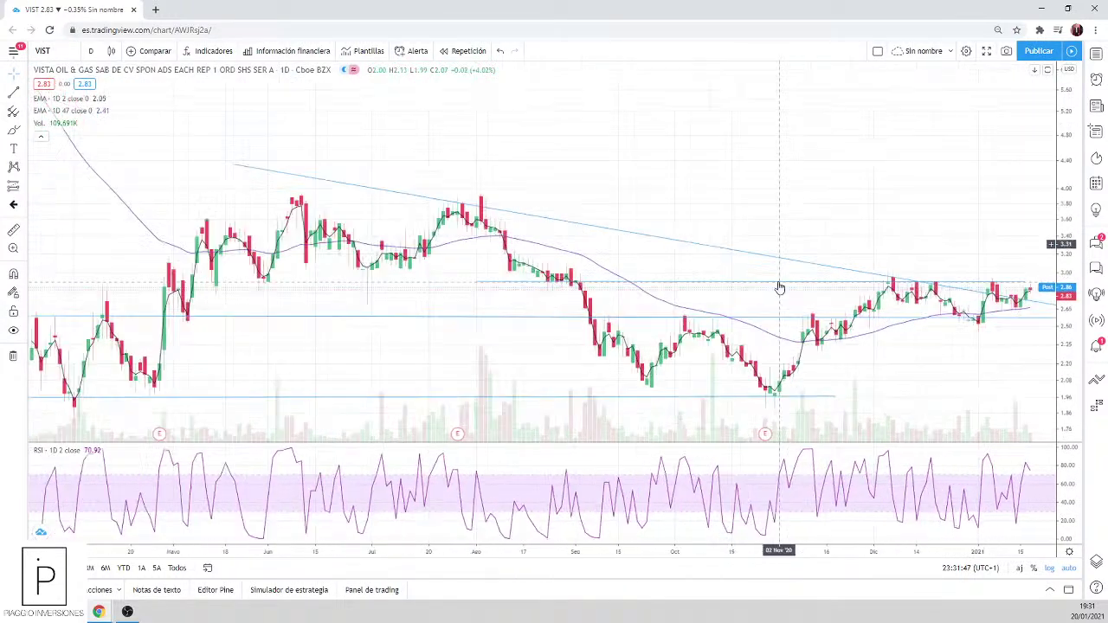
scroll(783, 309, down, 3)
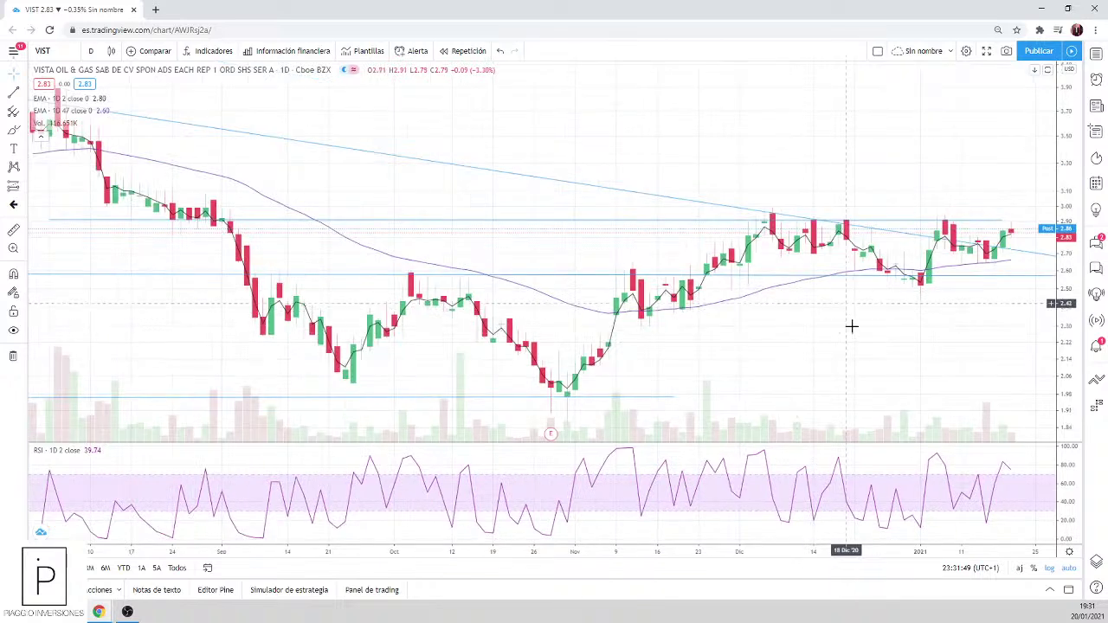
scroll(707, 329, down, 2)
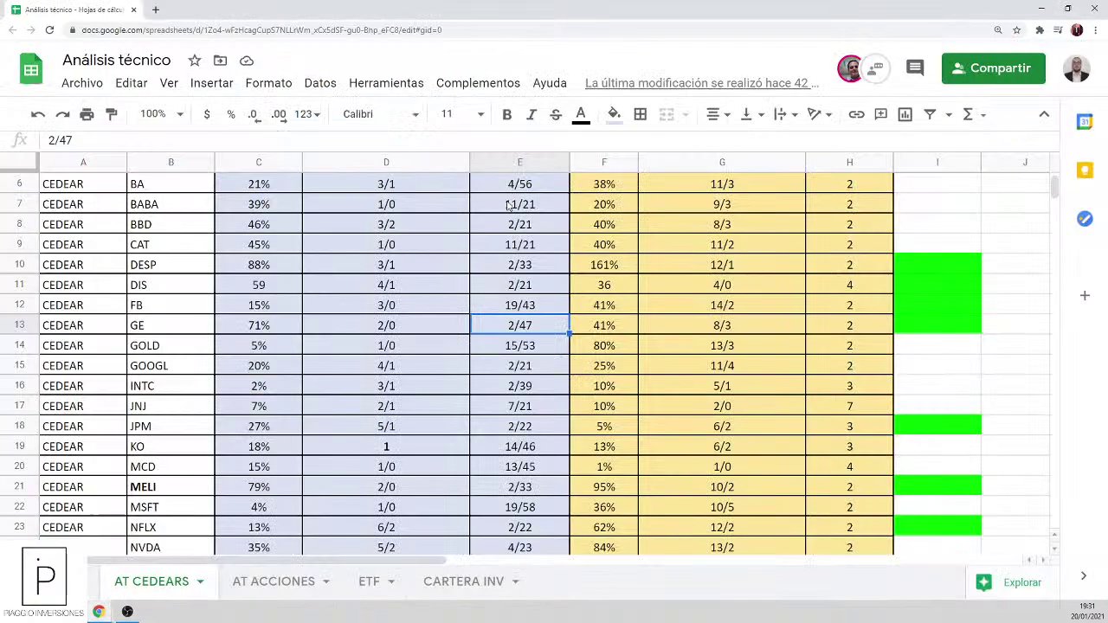
Step: Switch to the Análisis técnico spreadsheet and find VIST in the AT CEDEARS sheet
click(378, 269)
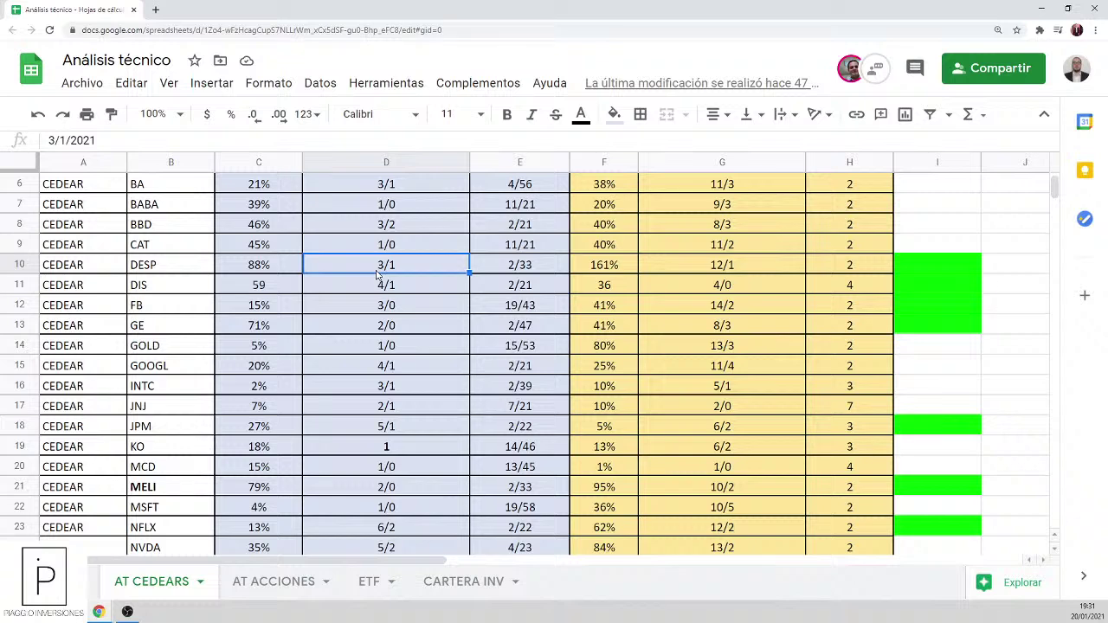
key(ctrl+f)
text(vist)
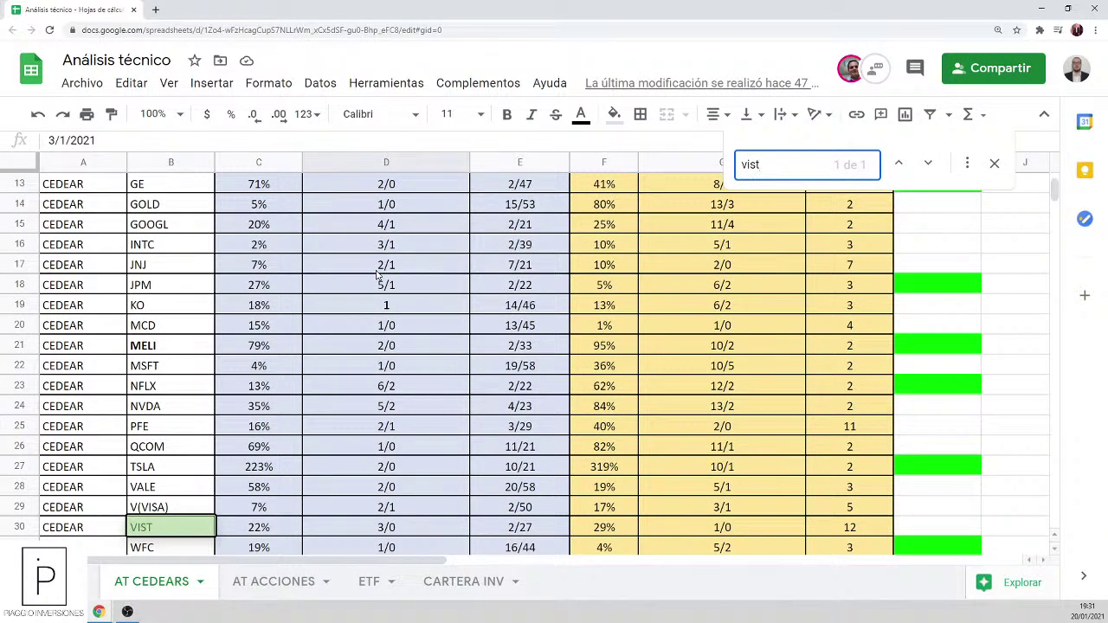
key(Escape)
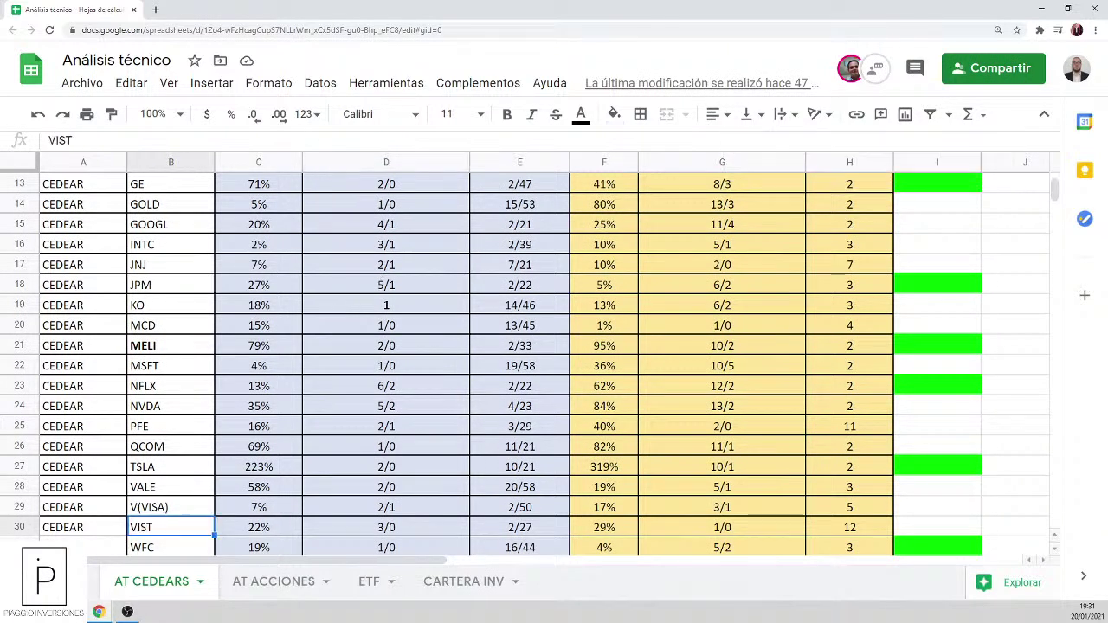
Step: Review VIST's percentages, trade ratios, EMA pair and RSI length in its spreadsheet row, and return to the TradingView chart
click(258, 525)
click(403, 524)
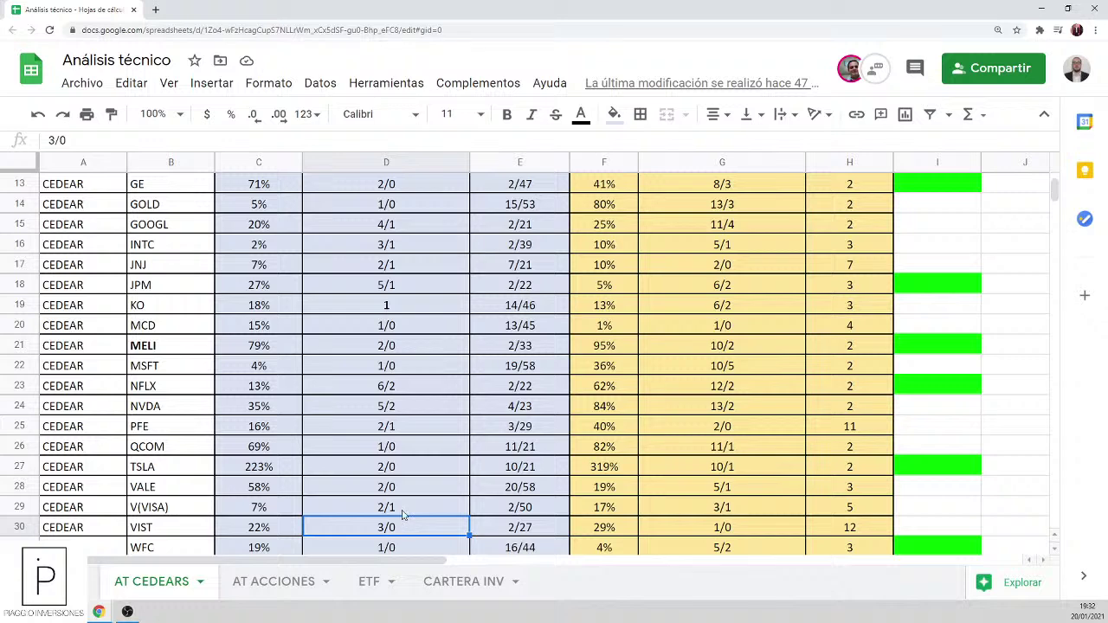
click(520, 531)
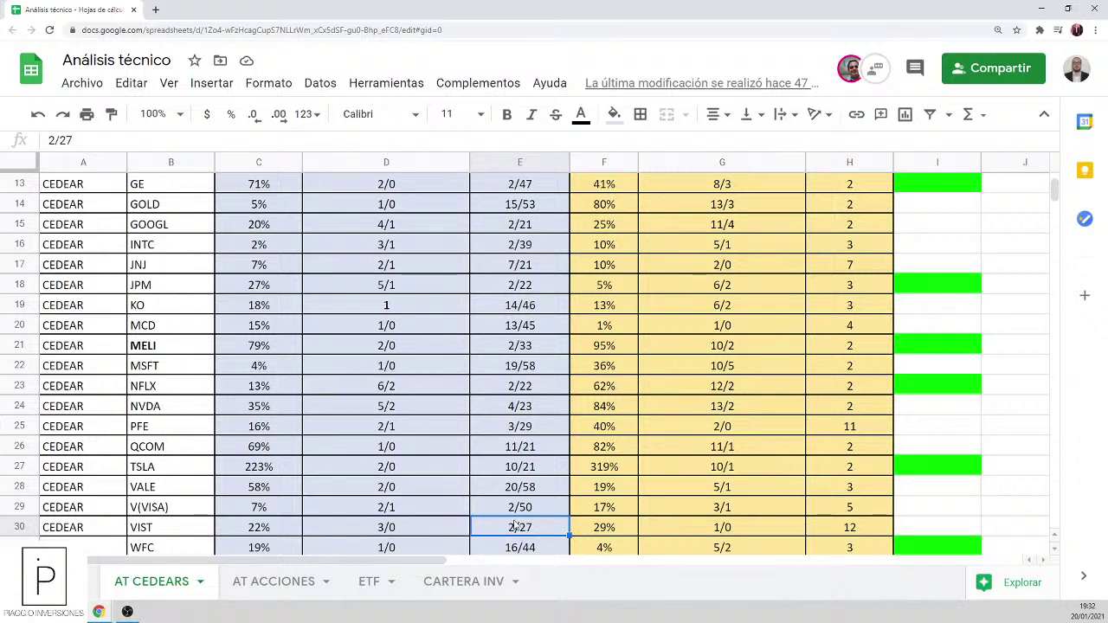
click(854, 528)
click(697, 530)
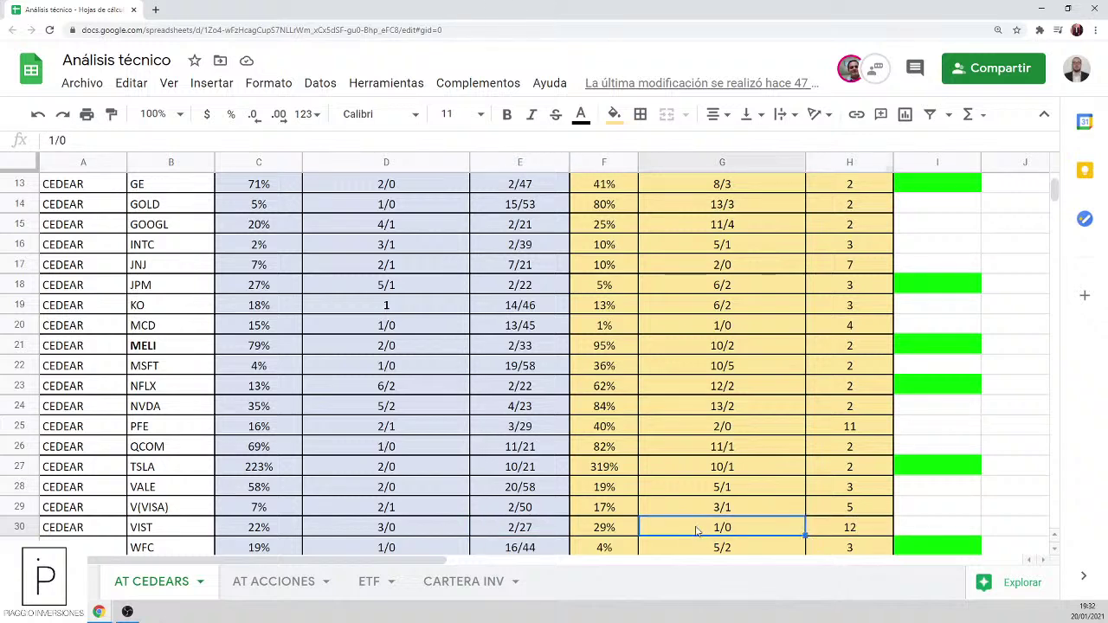
click(632, 531)
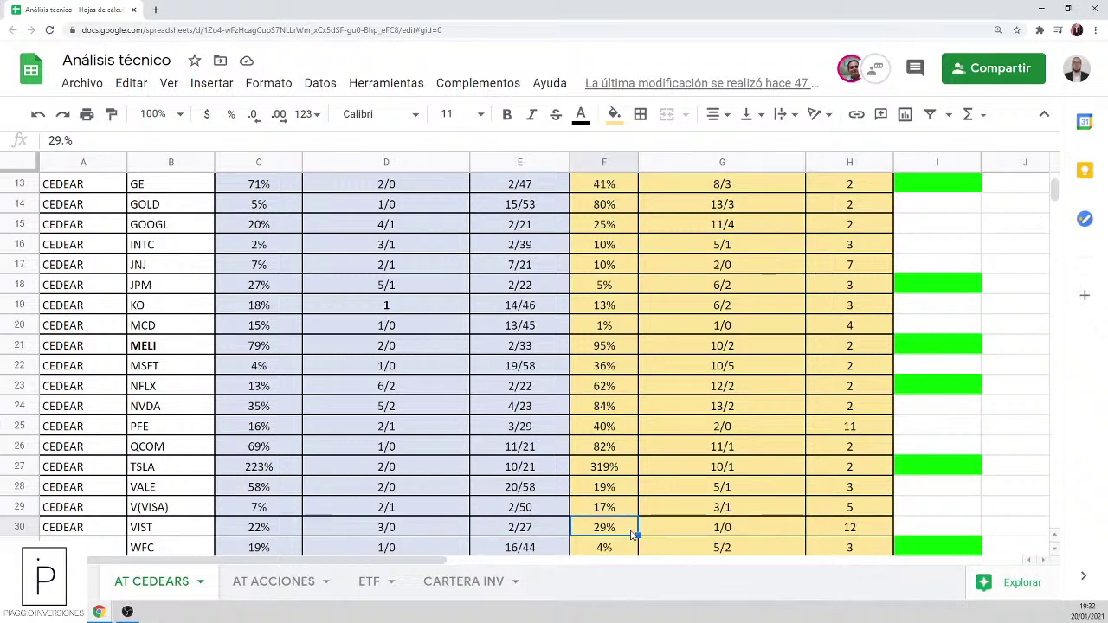
click(531, 533)
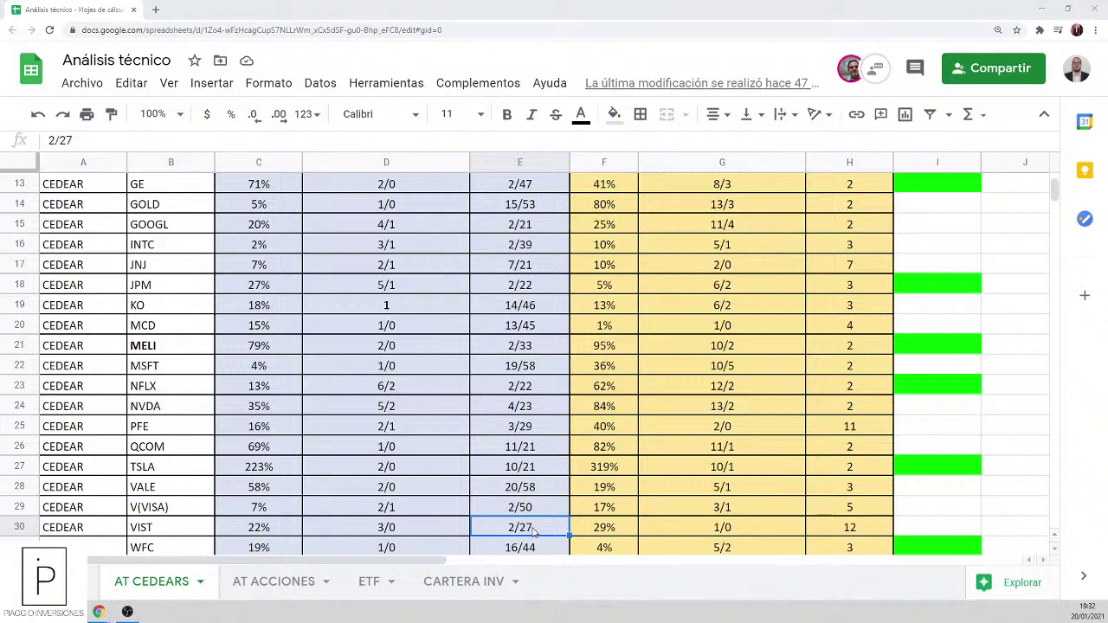
key(alt+Tab)
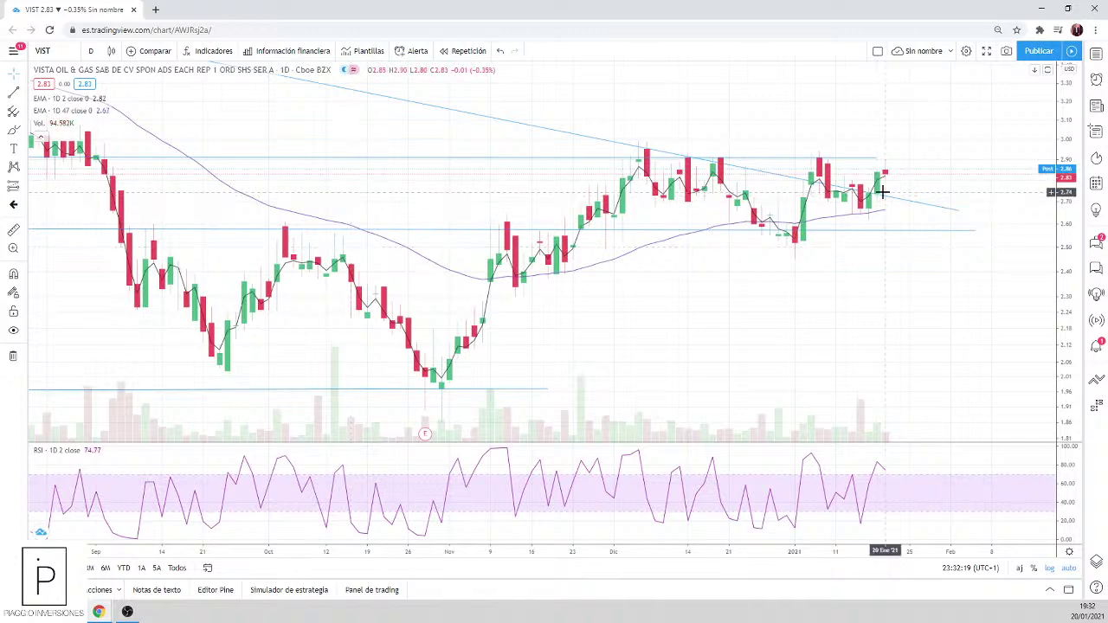
Step: Keep VIST's first EMA at length 2 and set the second EMA's length to 27
click(113, 99)
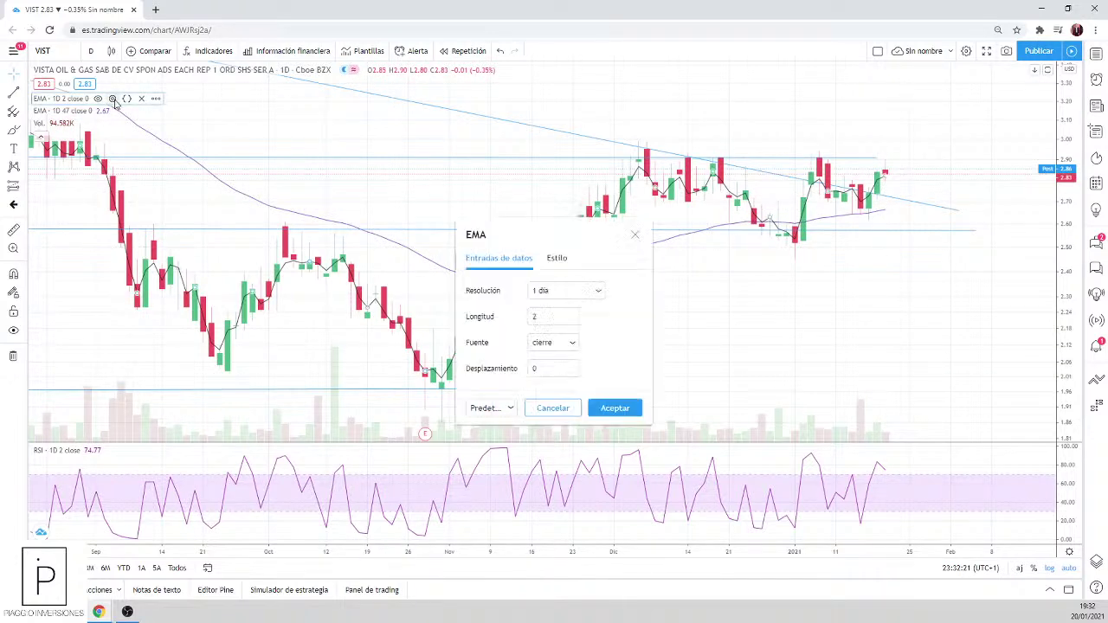
click(614, 408)
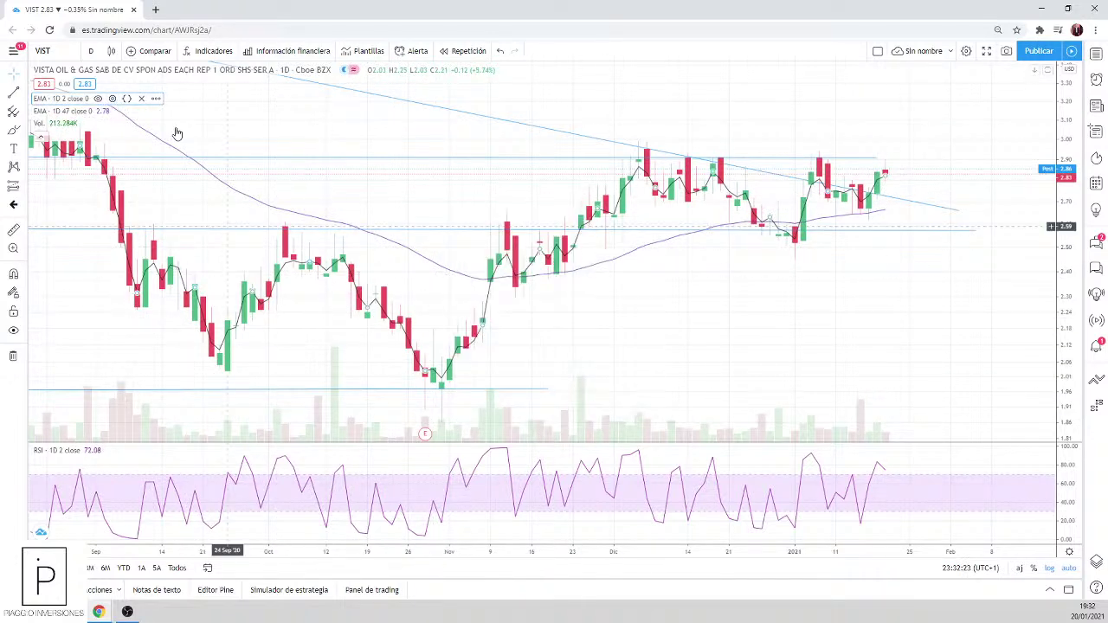
click(116, 111)
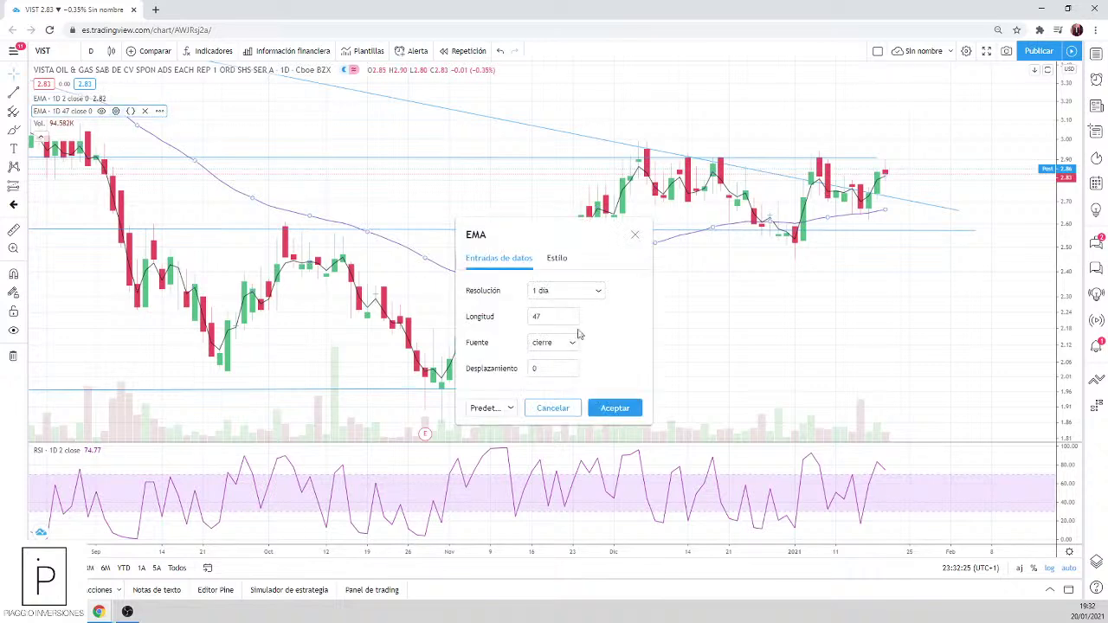
click(478, 321)
text(27)
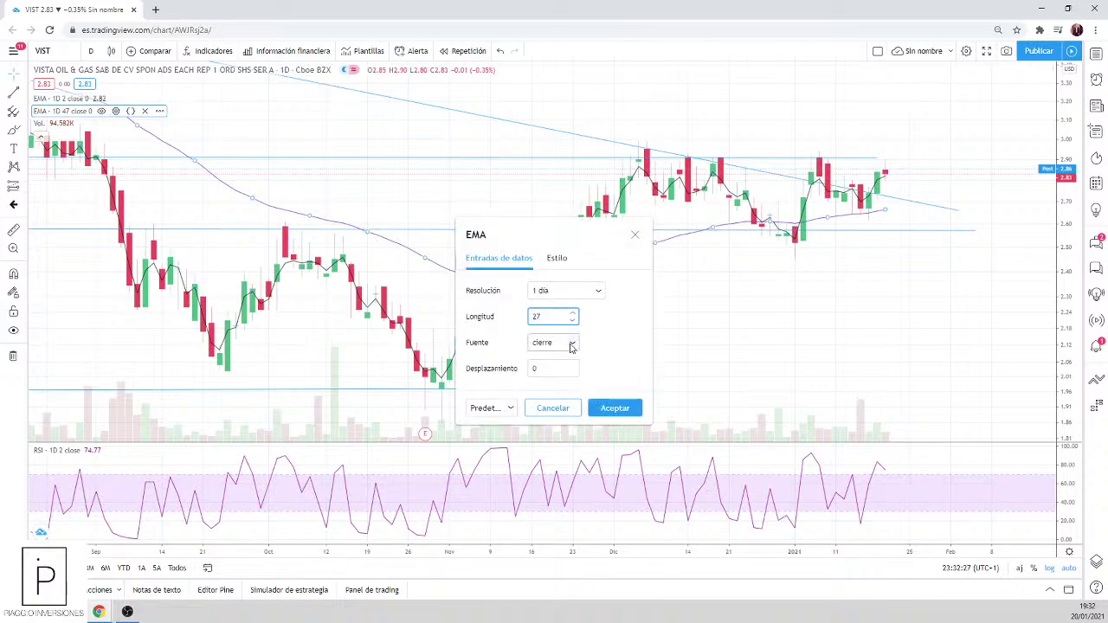
click(618, 410)
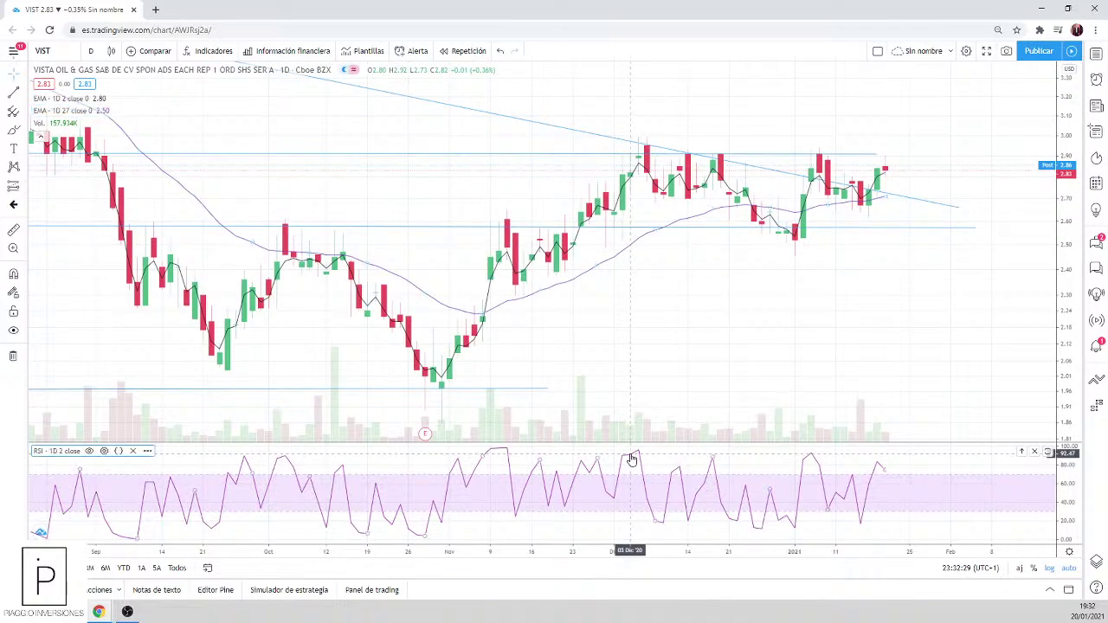
Step: Set the RSI length on the VIST chart to 12
double_click(631, 460)
click(487, 335)
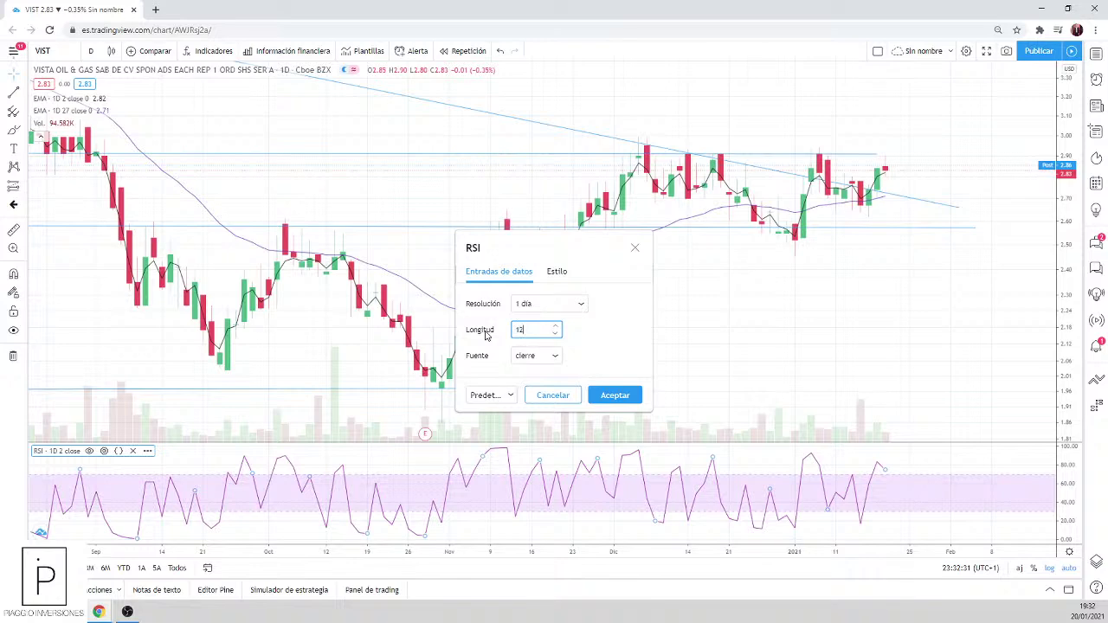
text(12)
click(625, 395)
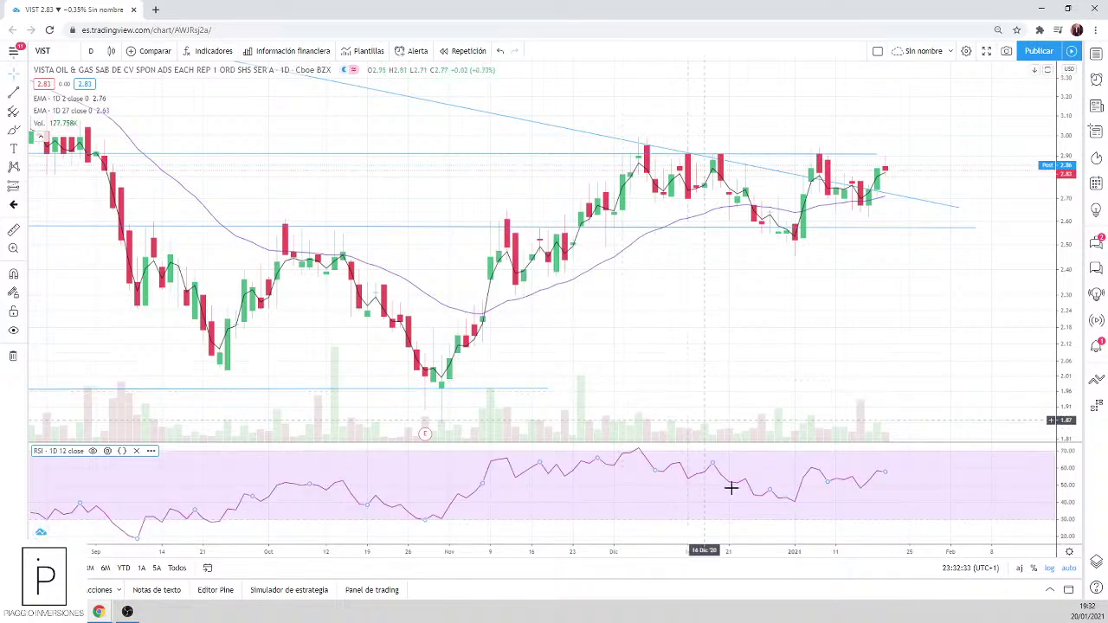
Step: Examine VIST's recent candles against the two EMAs and compare them with the RSI curve
scroll(731, 487, down, 5)
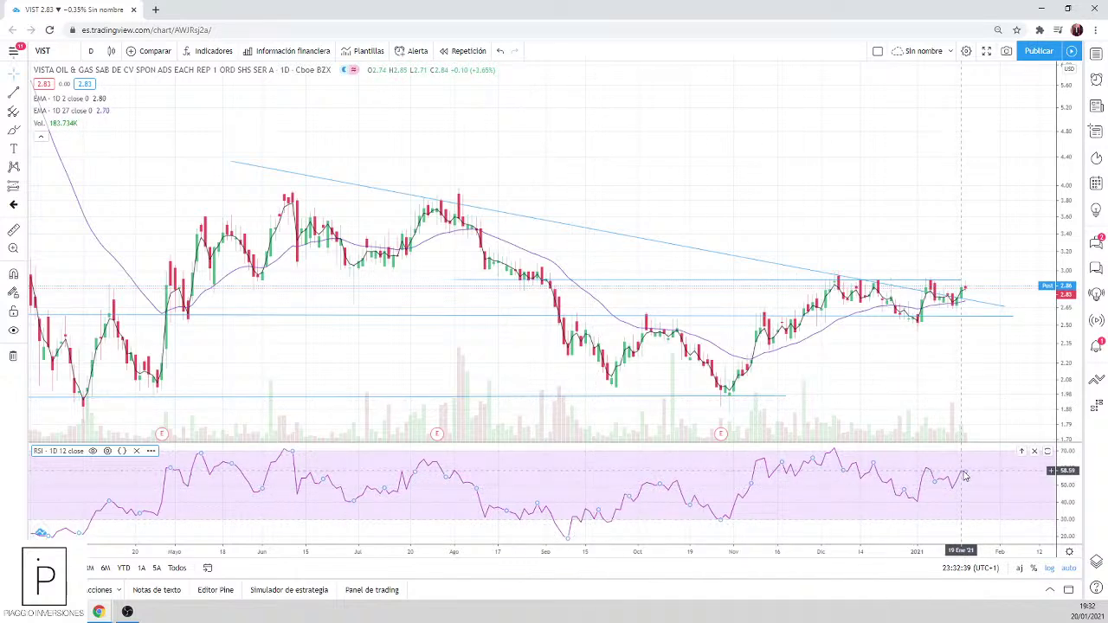
scroll(964, 476, up, 4)
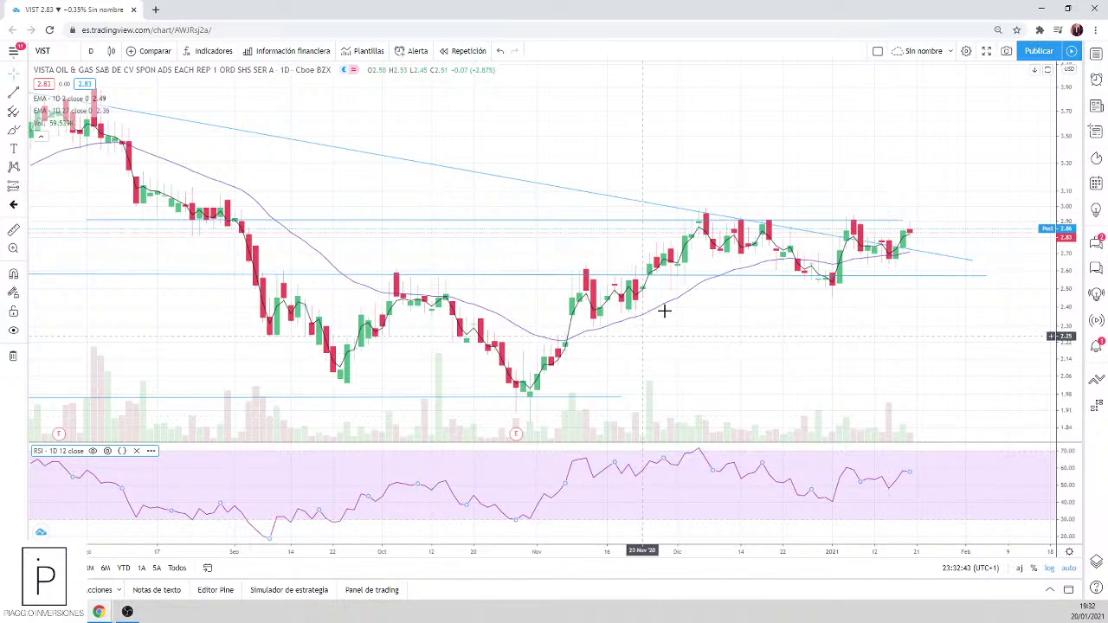
scroll(875, 263, up, 5)
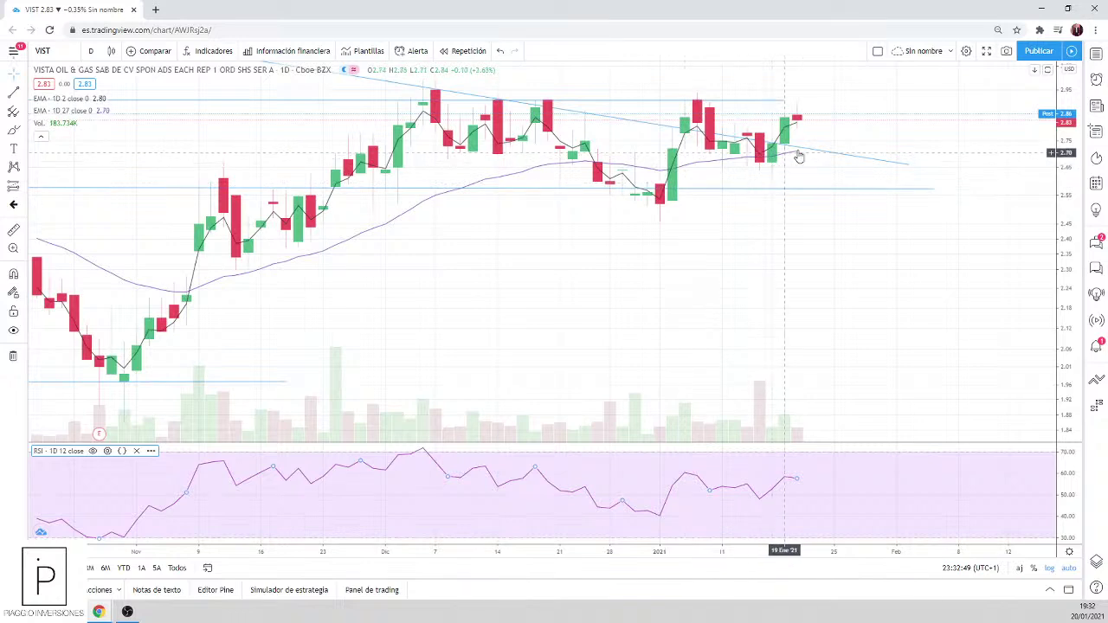
scroll(789, 182, down, 3)
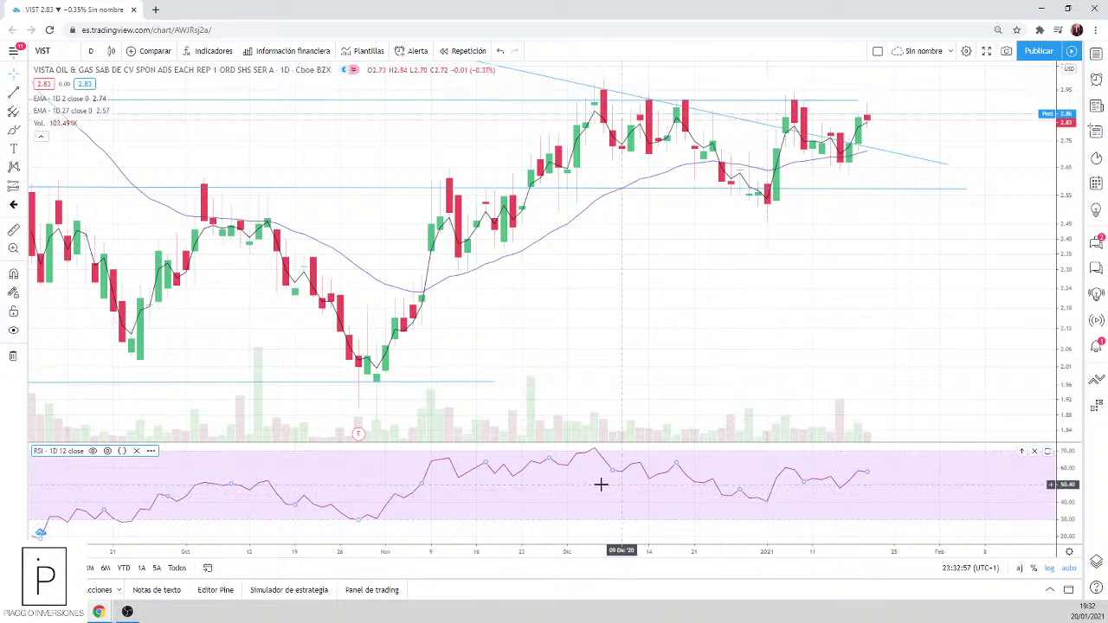
scroll(407, 496, down, 3)
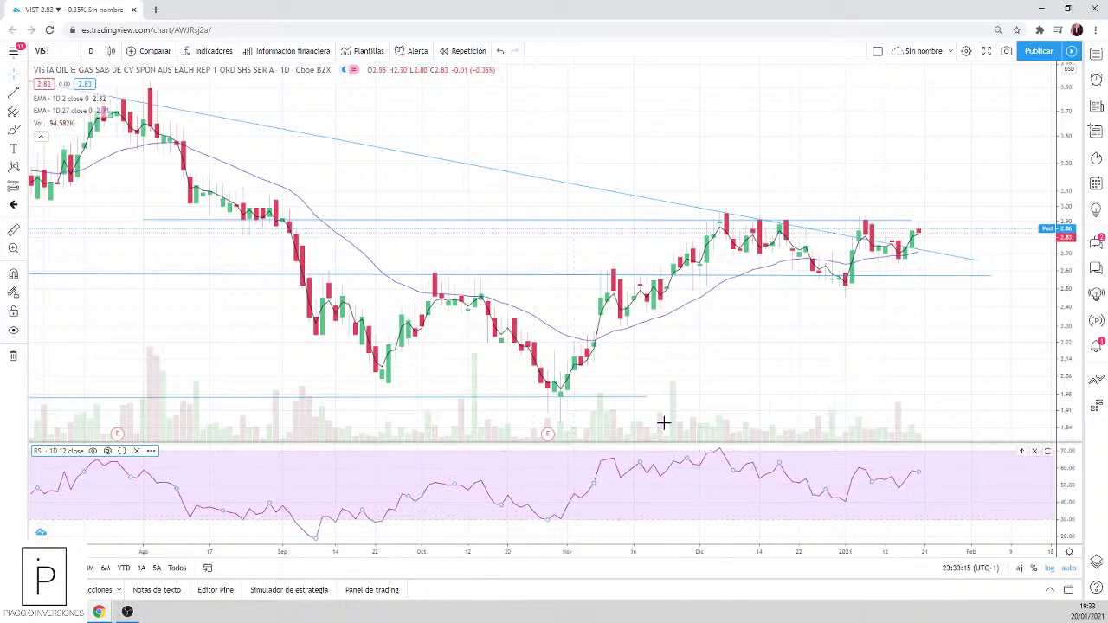
scroll(777, 385, up, 3)
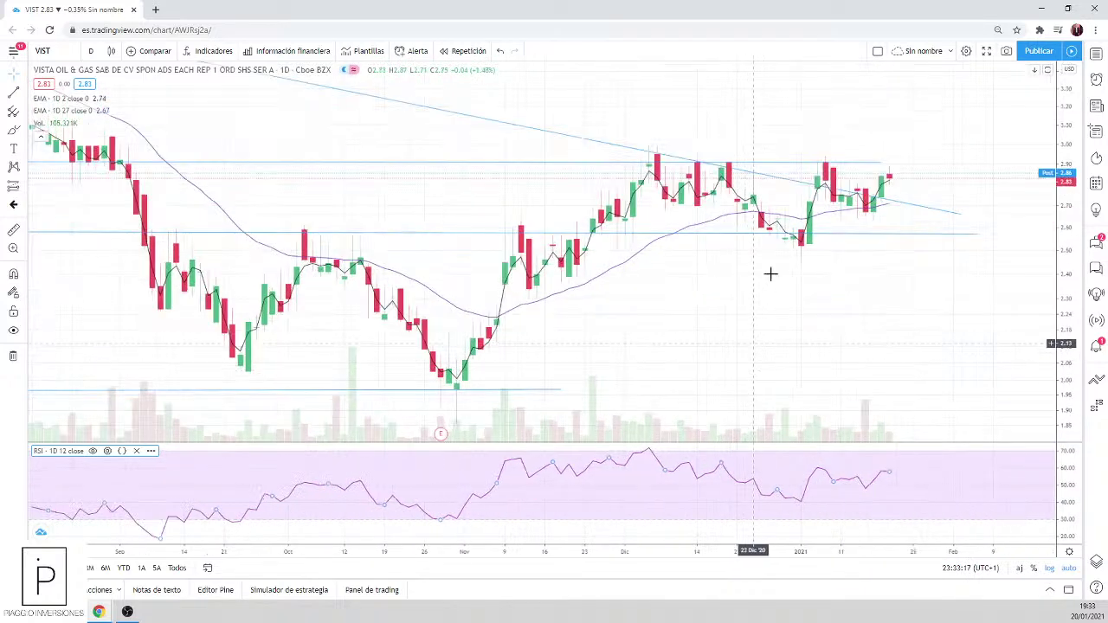
Step: Examine VIST's longer price history, comparing earlier highs and lows with the descending trend line and the horizontal levels
scroll(863, 302, down, 2)
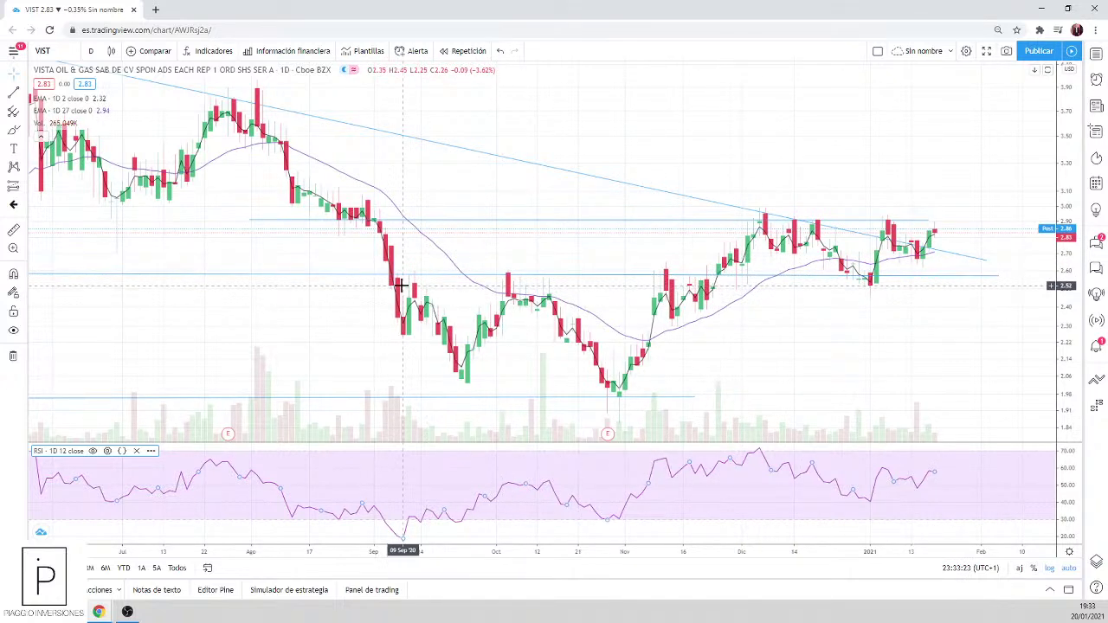
scroll(356, 291, down, 3)
scroll(356, 302, down, 2)
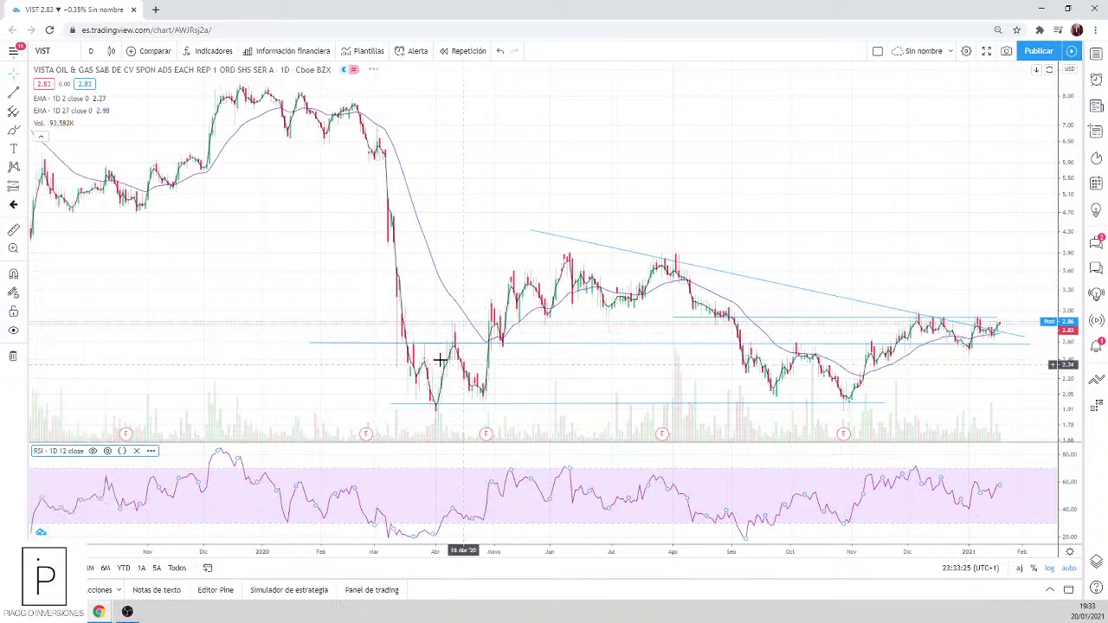
scroll(257, 321, up, 3)
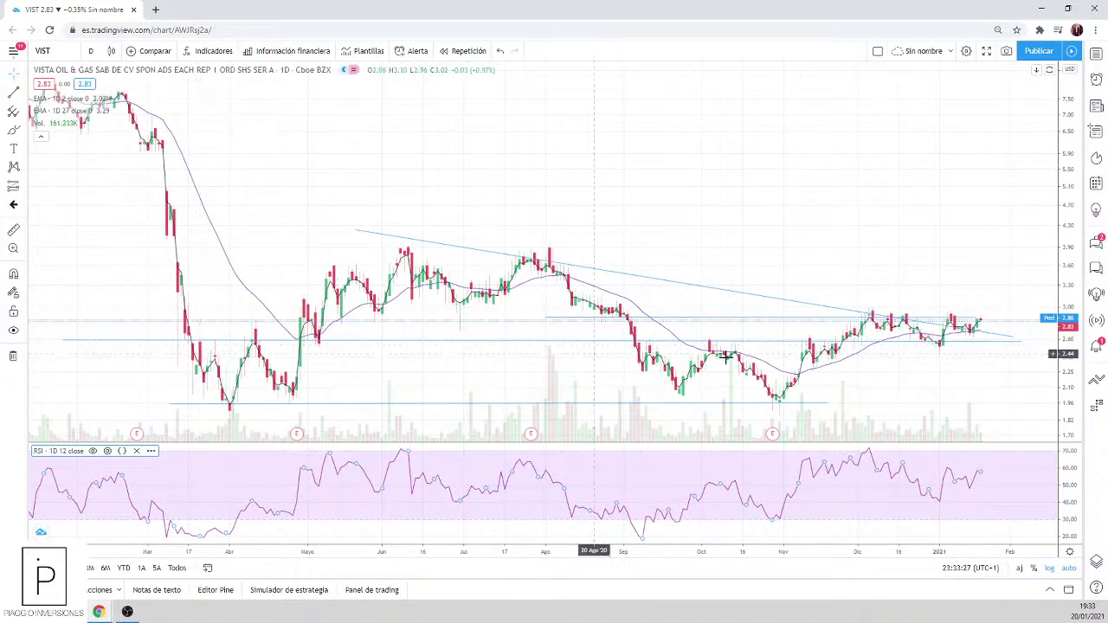
scroll(866, 368, up, 5)
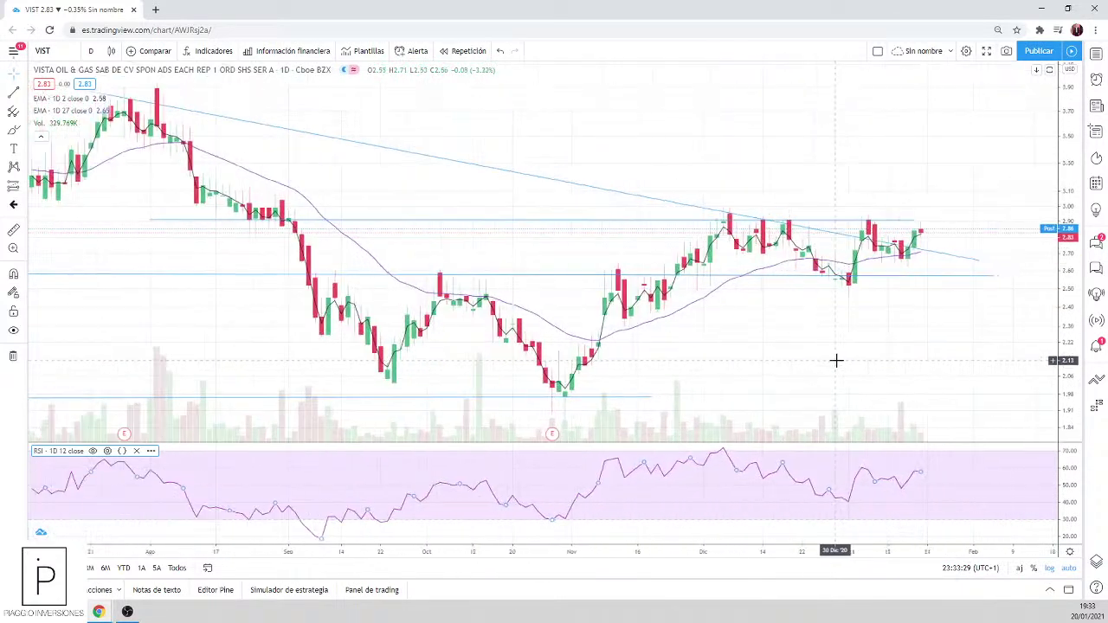
scroll(769, 230, down, 2)
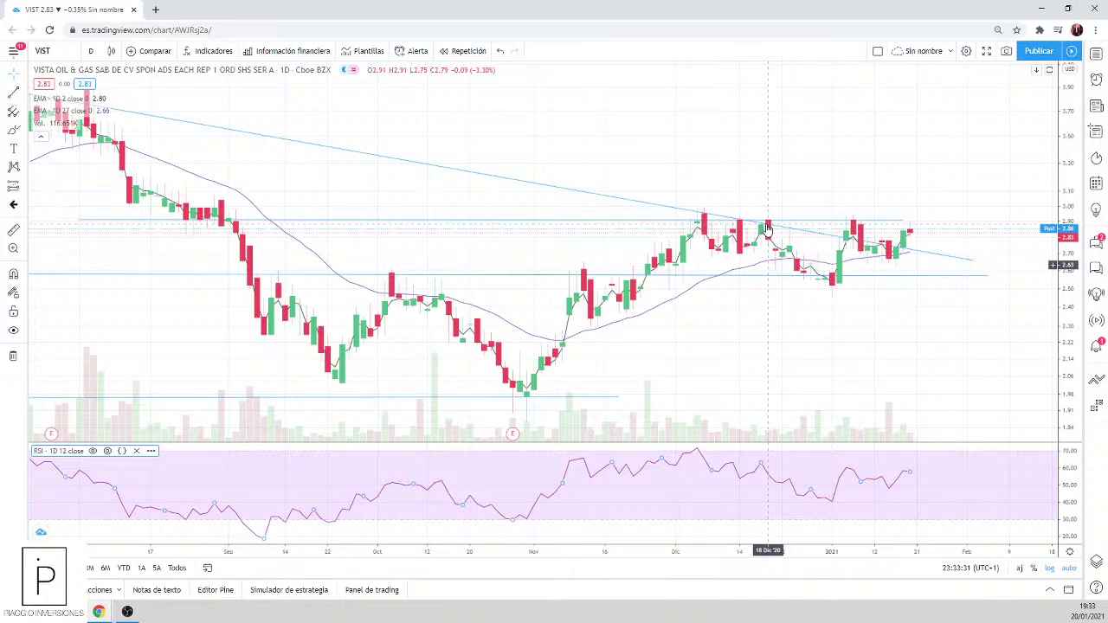
scroll(767, 230, down, 3)
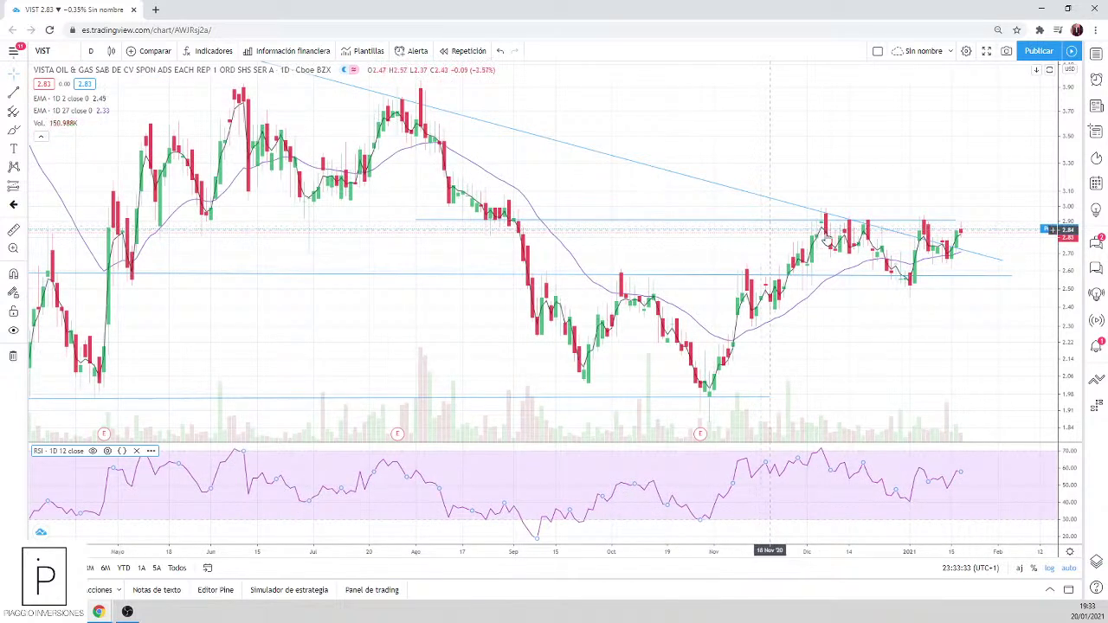
scroll(765, 232, up, 3)
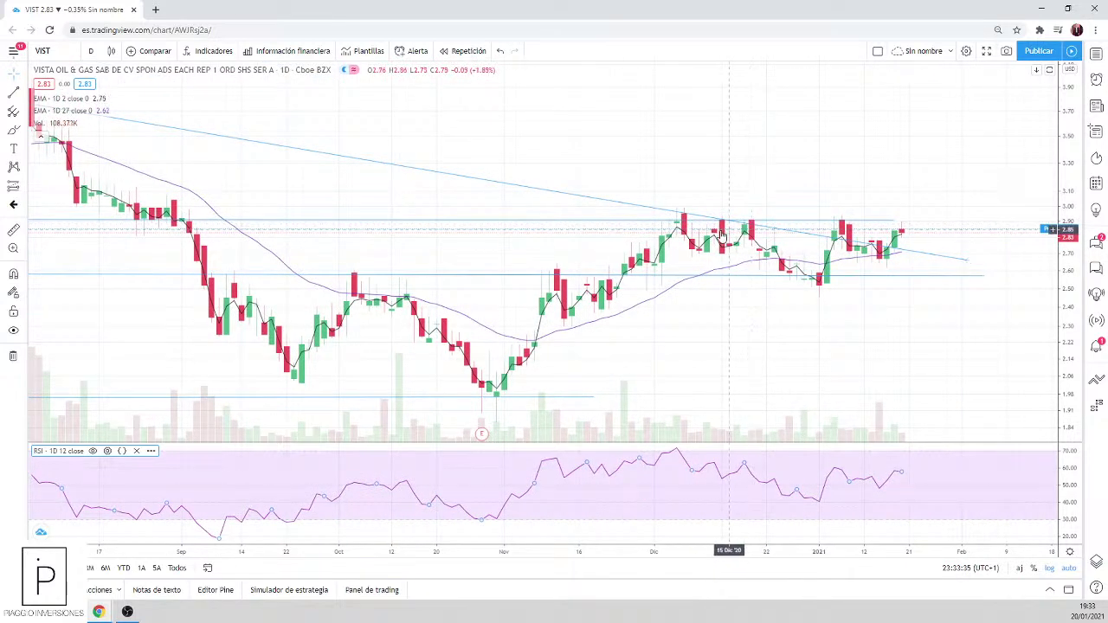
scroll(433, 241, down, 2)
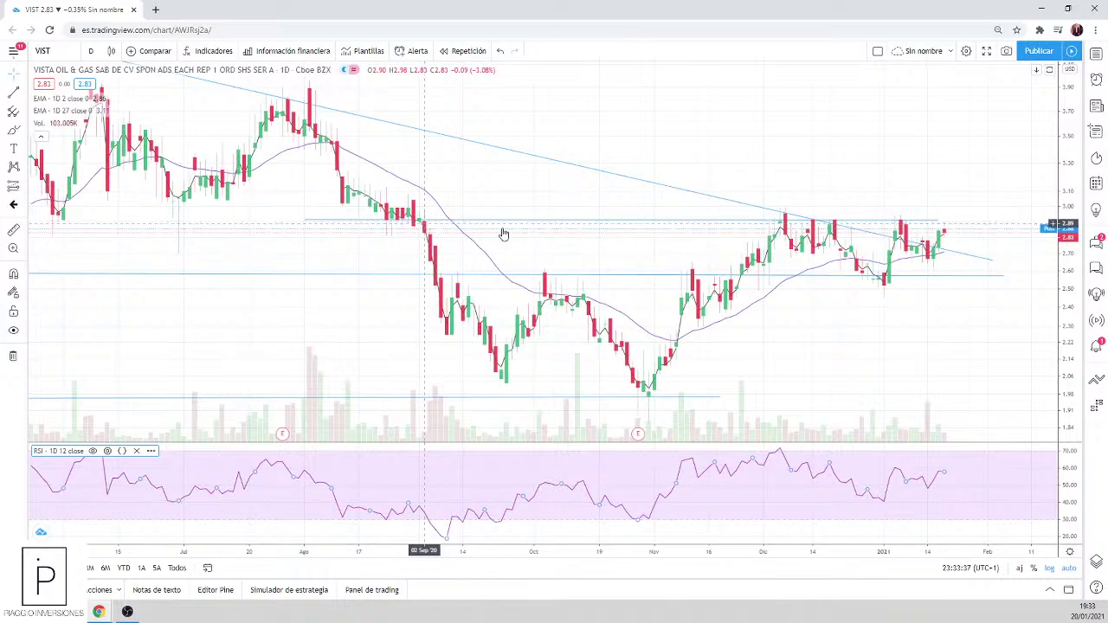
scroll(606, 238, up, 4)
scroll(853, 190, down, 3)
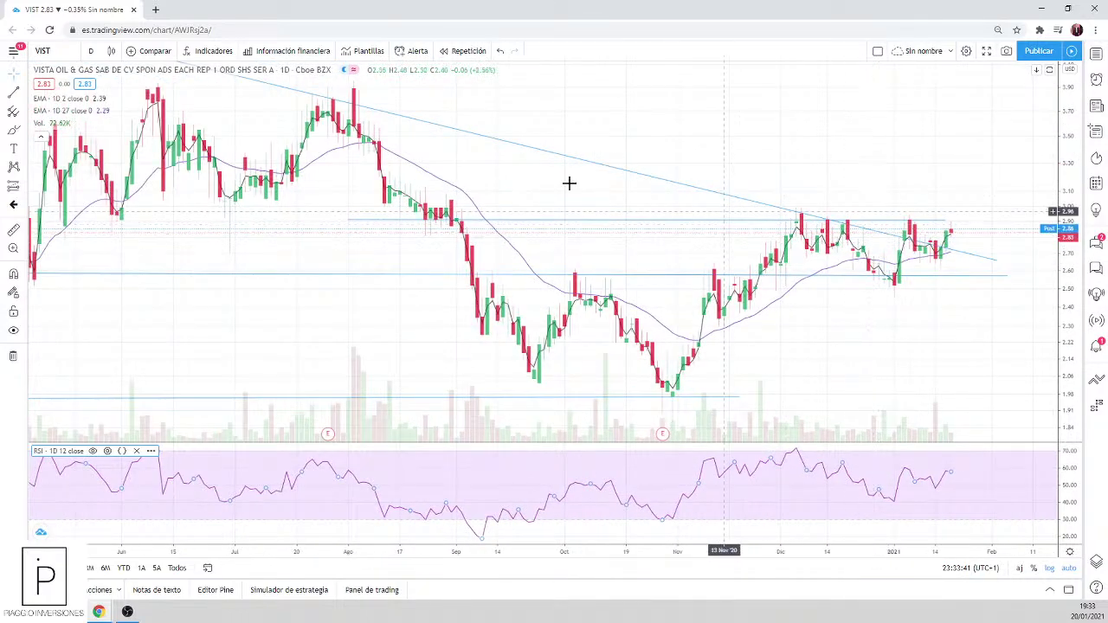
scroll(367, 117, down, 2)
scroll(518, 295, up, 2)
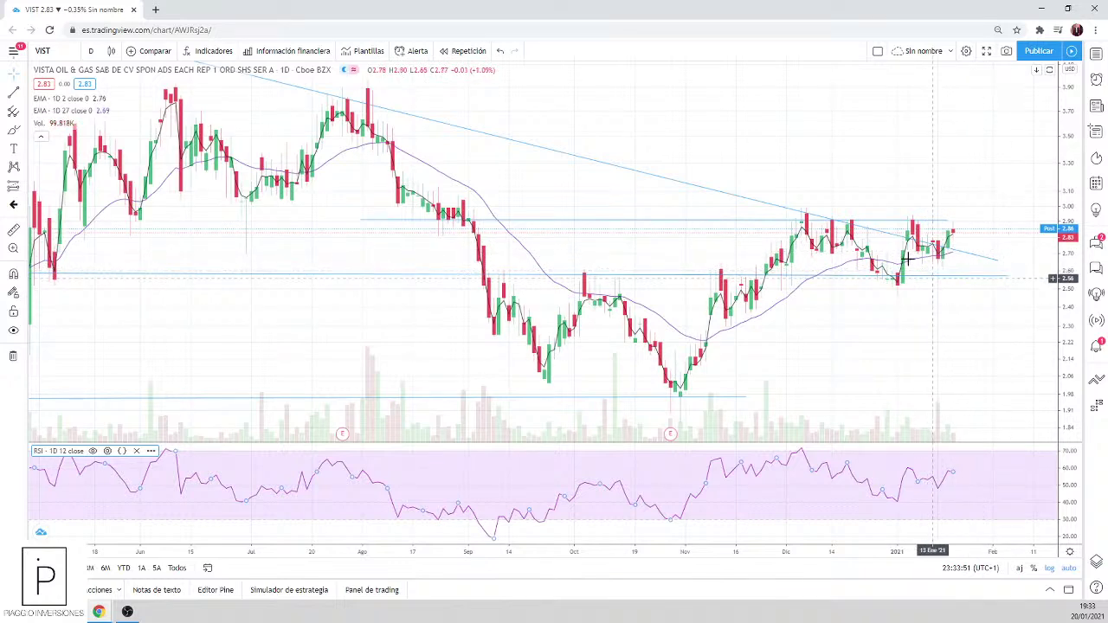
Step: Extend VIST's upper horizontal line to early February 2021 at about 2.91, and compare the latest candles with it
scroll(952, 251, up, 5)
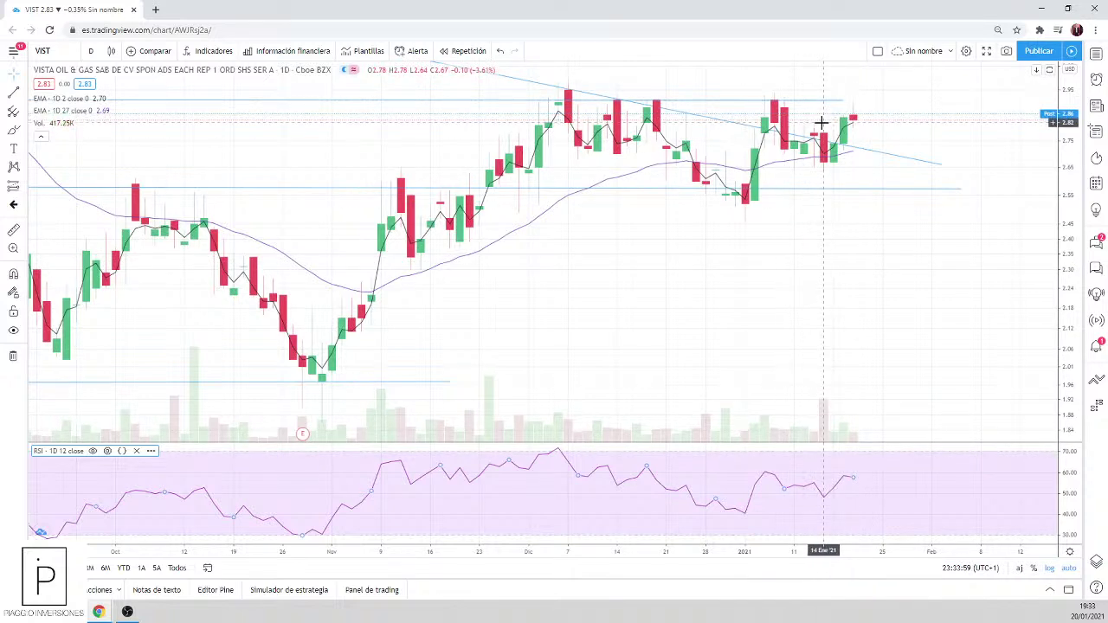
click(910, 105)
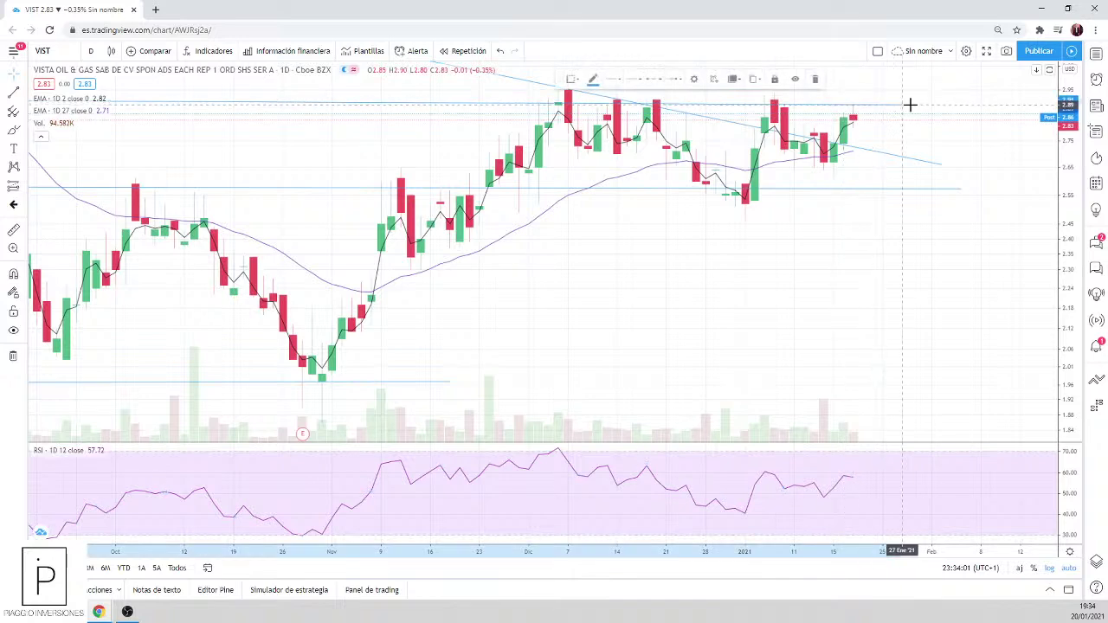
drag(910, 105, 943, 98)
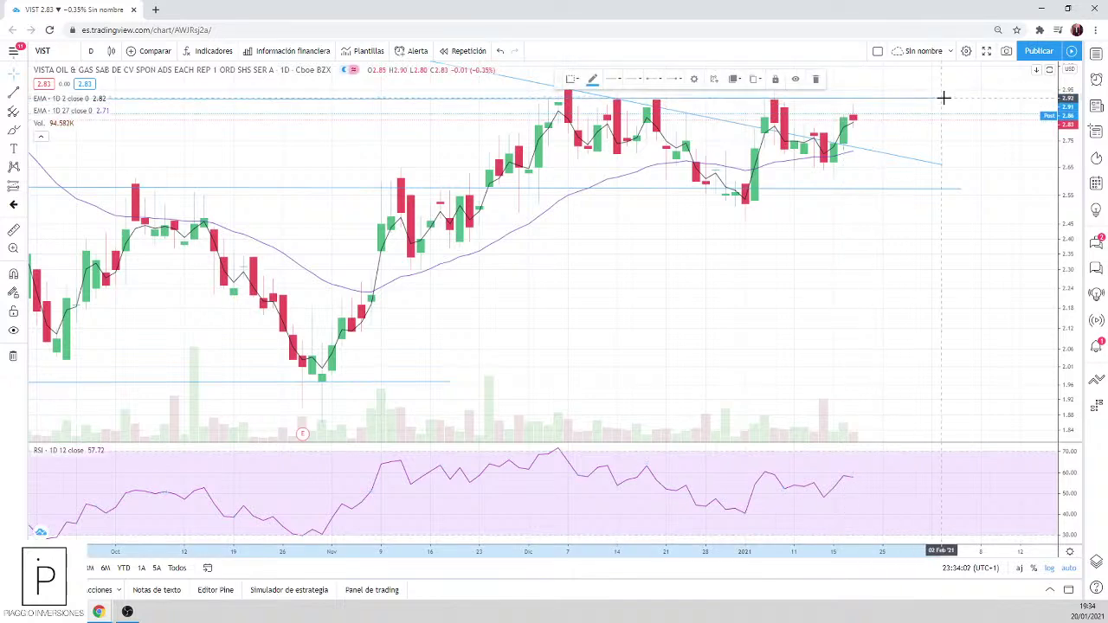
click(874, 112)
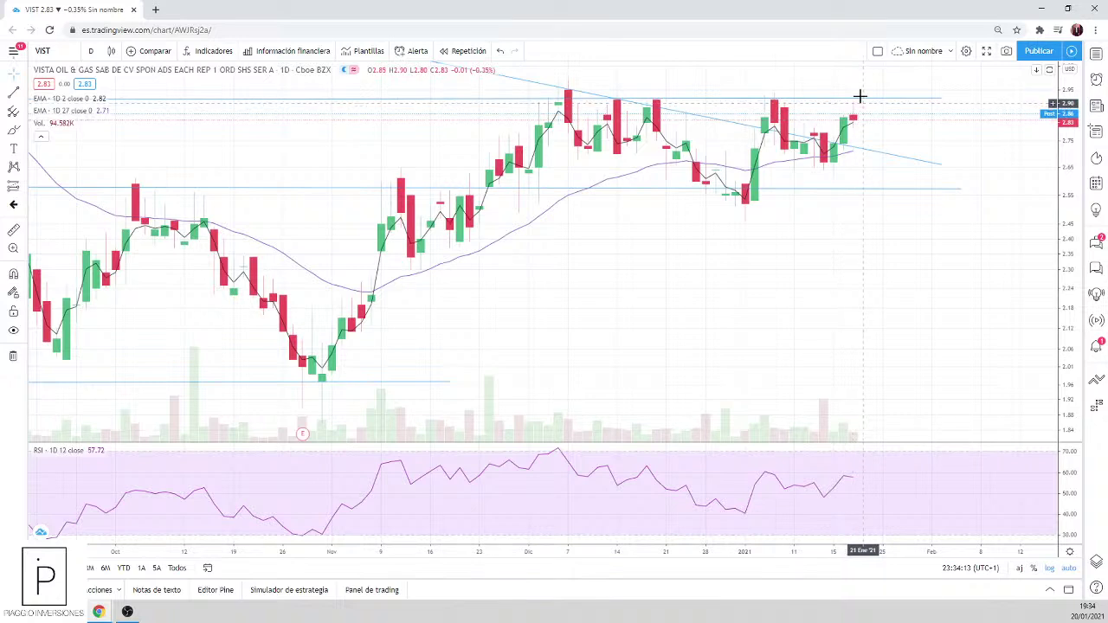
scroll(861, 92, down, 4)
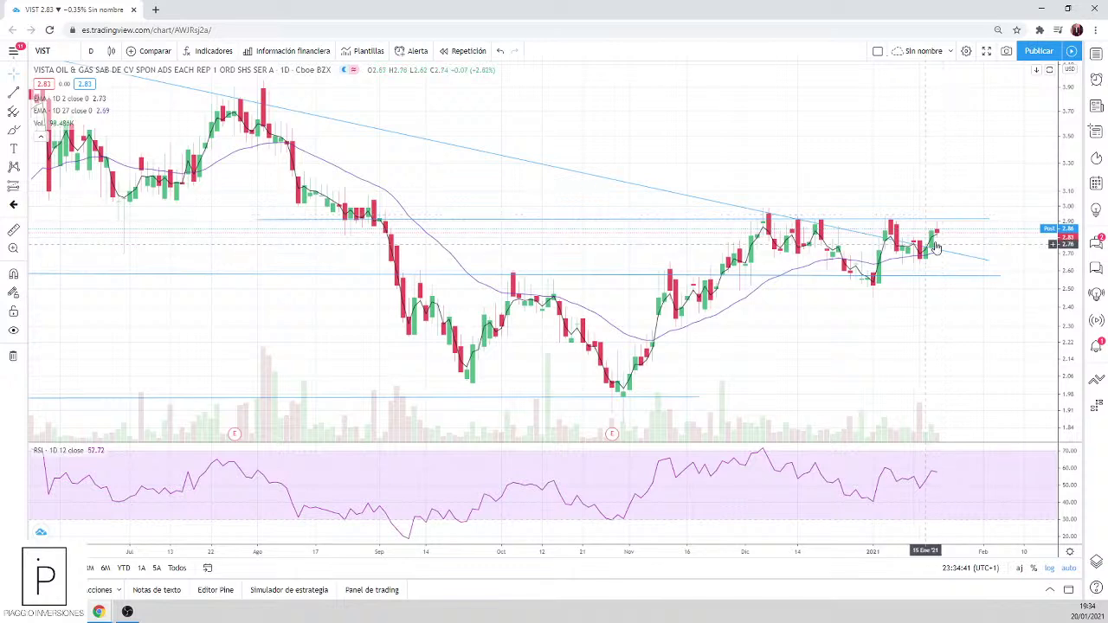
scroll(942, 223, up, 3)
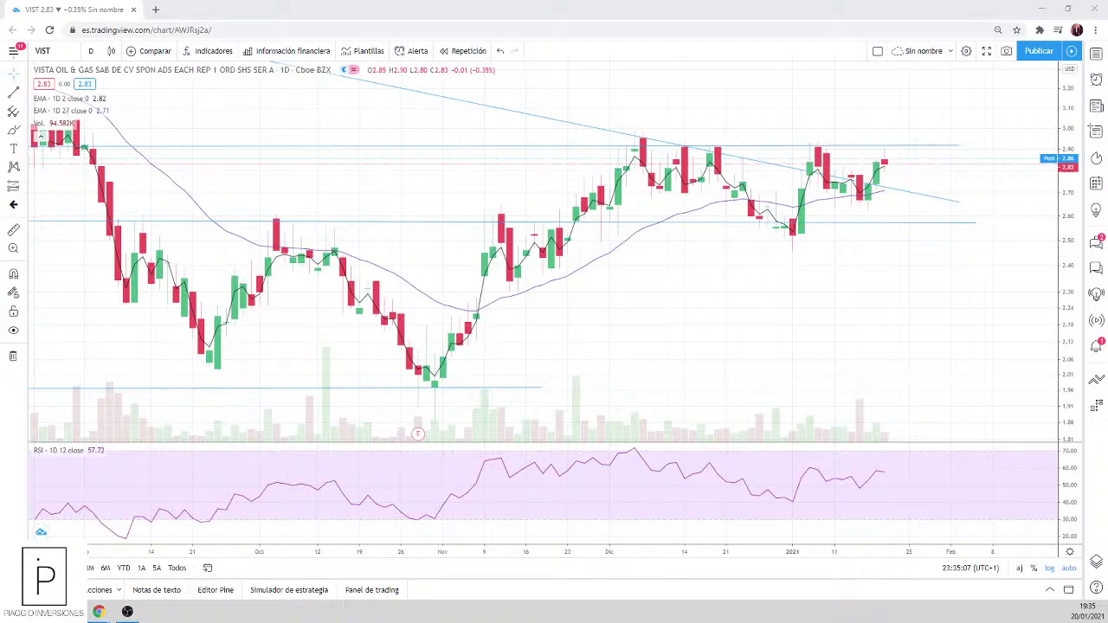
Step: Switch to the Análisis técnico spreadsheet and search the AT CEDEARS sheet for TSLA
key(alt+Tab)
click(248, 394)
key(ctrl+f)
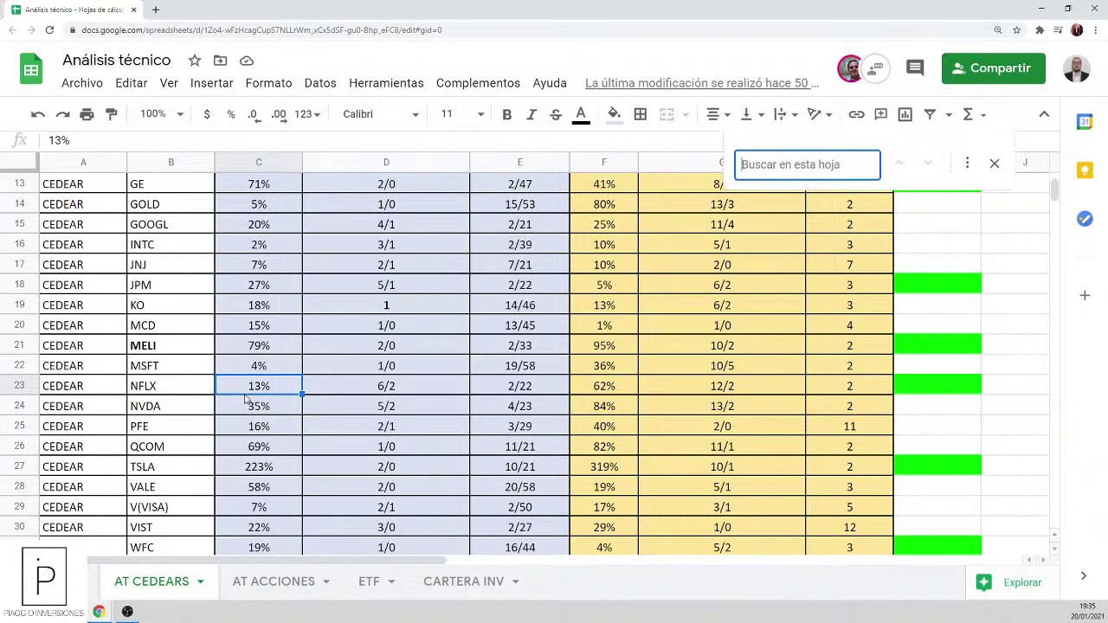
text(tsla)
key(Return)
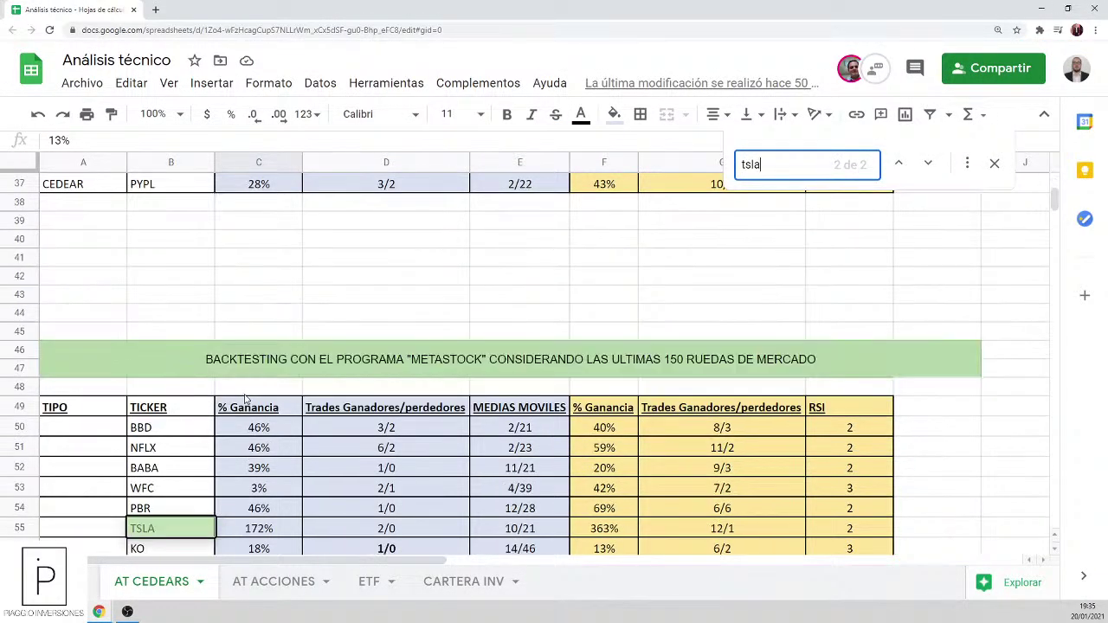
Step: Repeat the TSLA search to reach its row in the main CEDEAR table, and select its first % Ganancia cell
key(Escape)
key(ctrl+f)
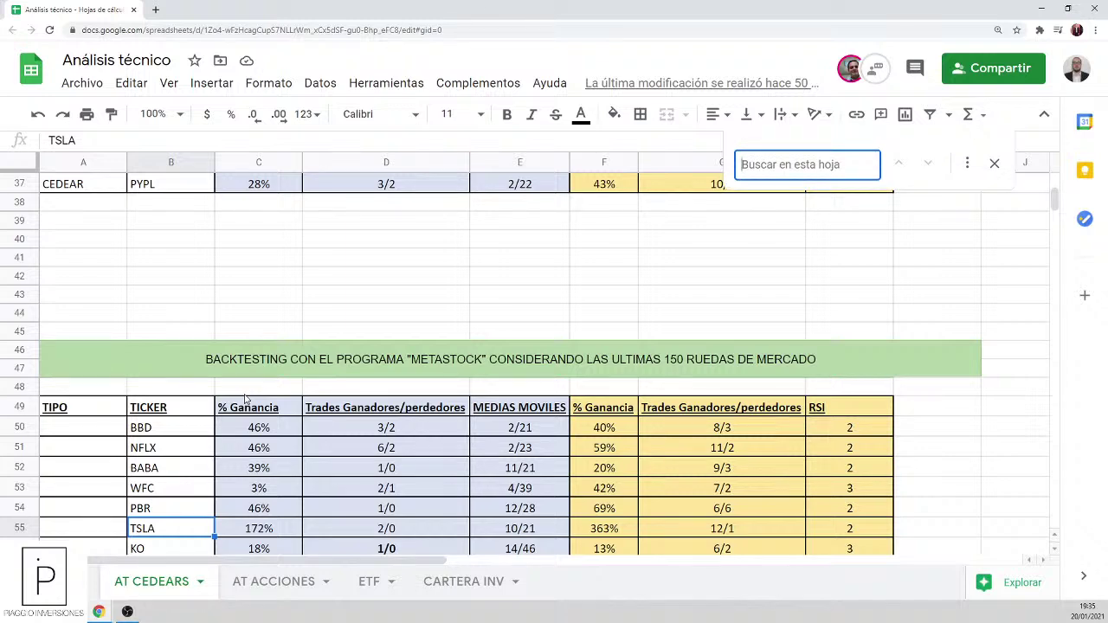
text(tsla)
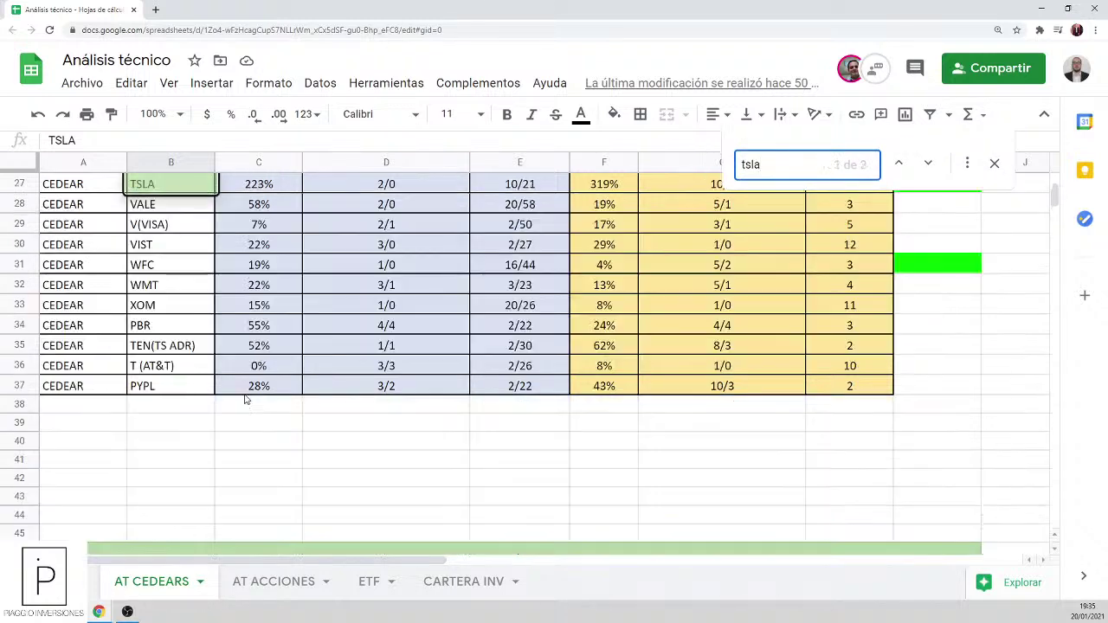
key(Escape)
key(Right)
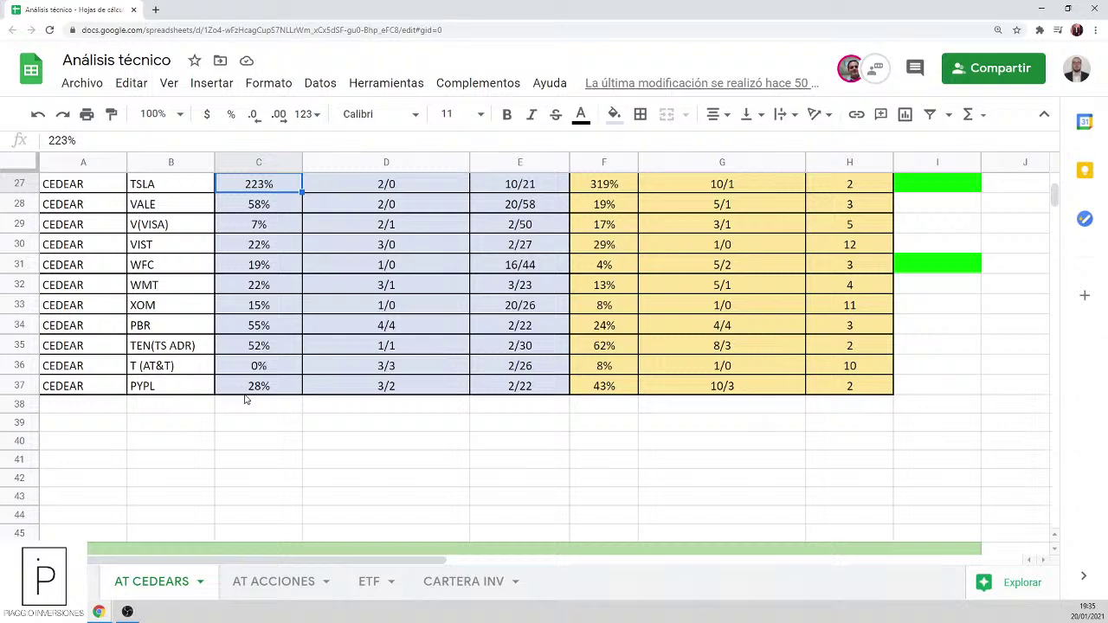
Step: Review TSLA's row in the AT CEDEARS sheet, checking its % Ganancia, operations and parameter values for both strategies
key(ctrl+f)
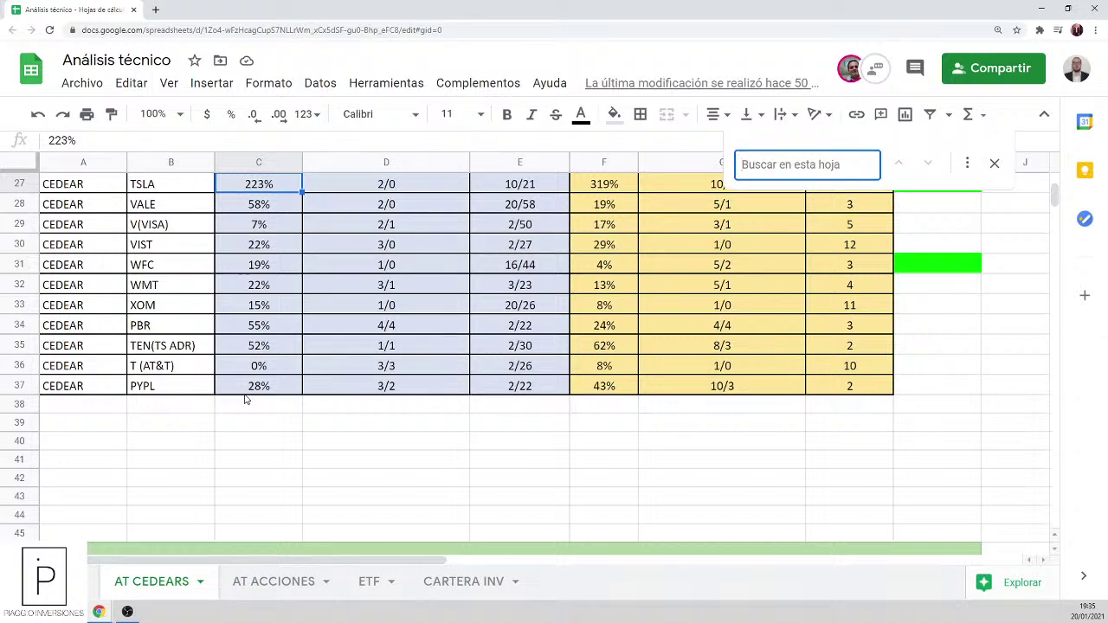
key(Escape)
scroll(259, 394, up, 2)
click(180, 293)
click(267, 293)
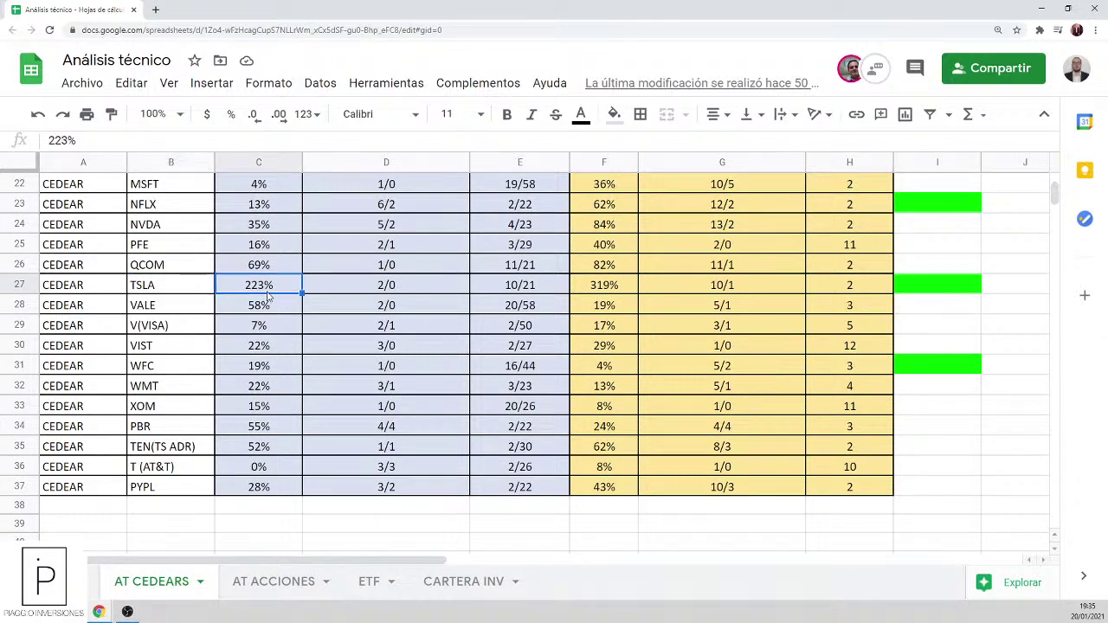
click(399, 293)
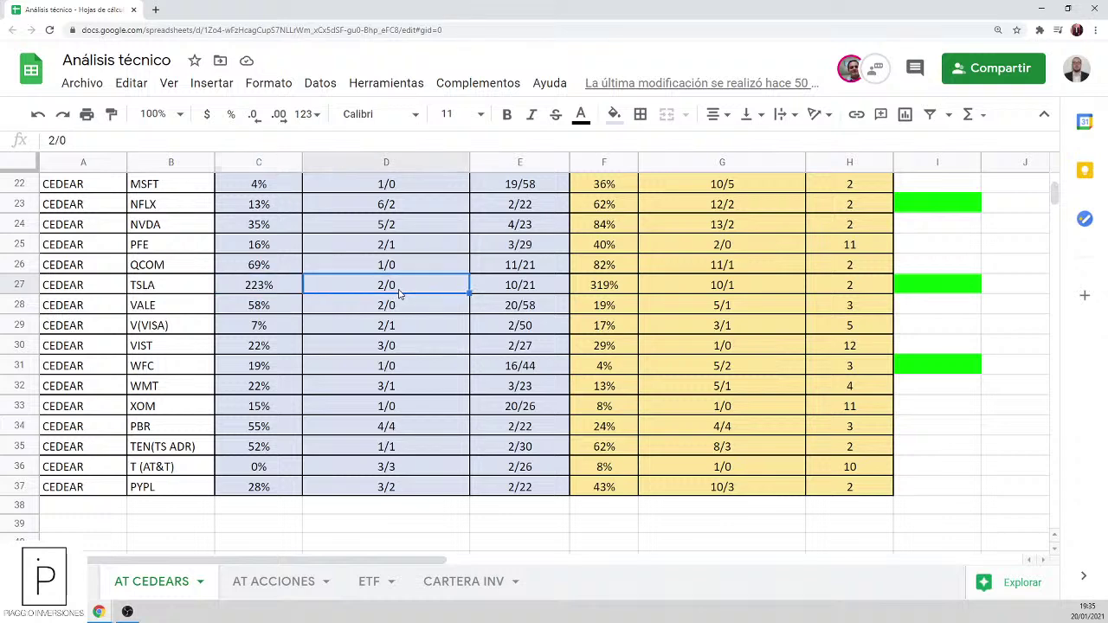
click(531, 286)
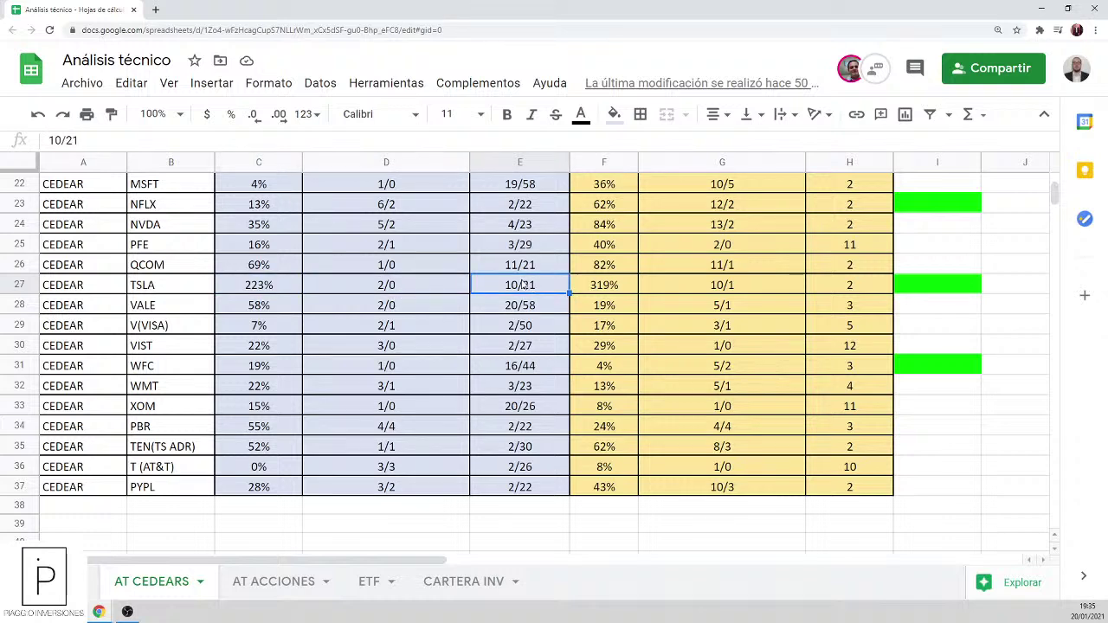
click(858, 279)
click(712, 283)
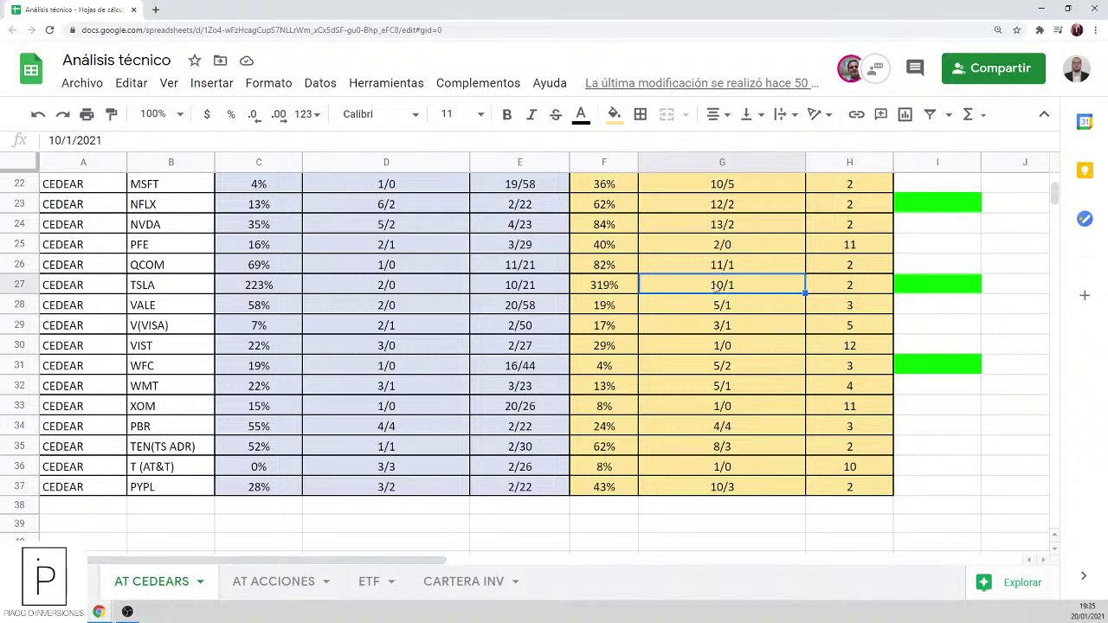
click(595, 290)
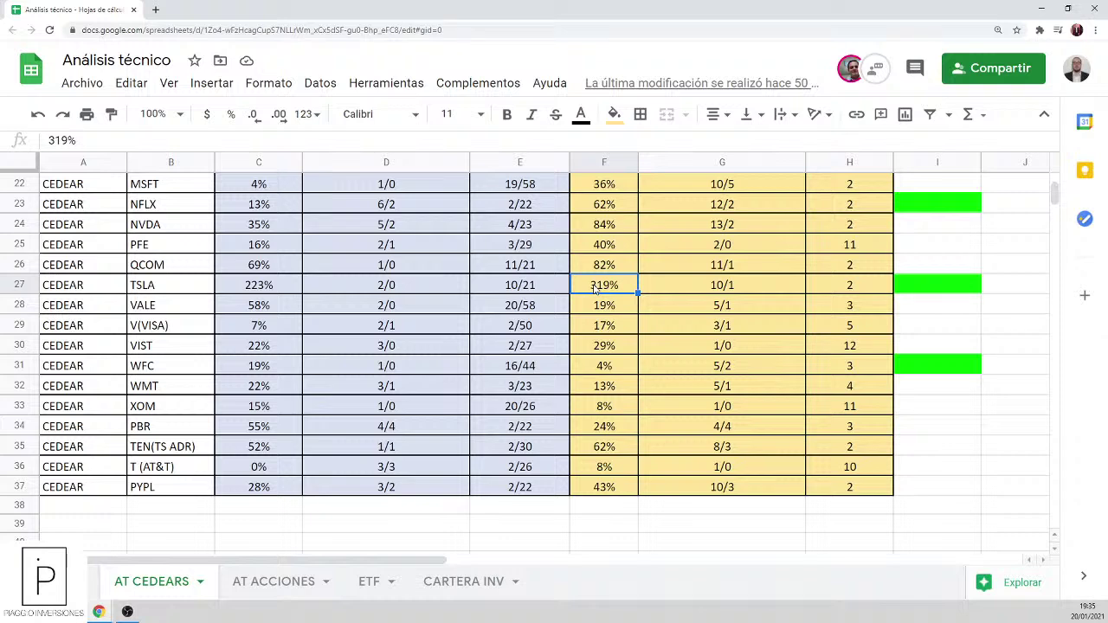
click(523, 289)
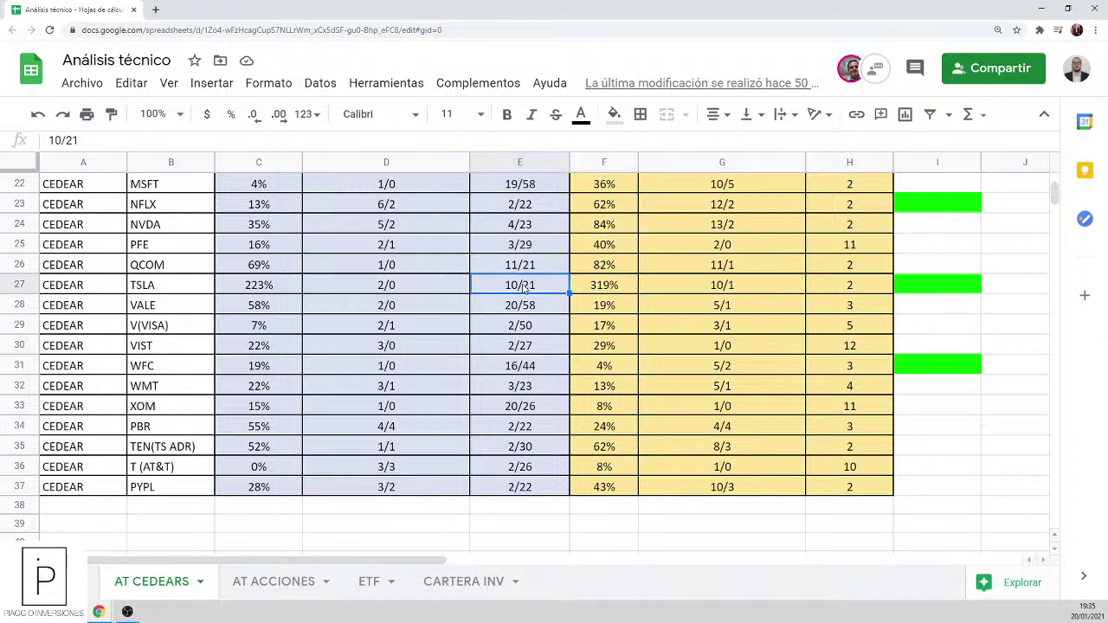
Step: Switch to TradingView and load the TSLA chart in place of VIST
key(alt+Tab)
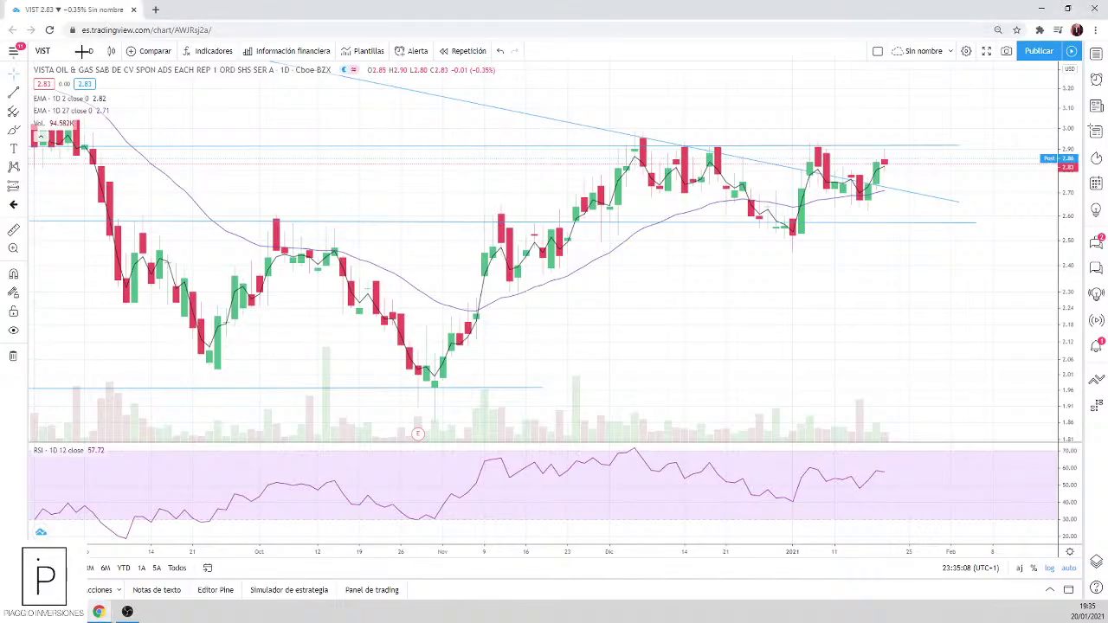
click(47, 50)
text(TSLA)
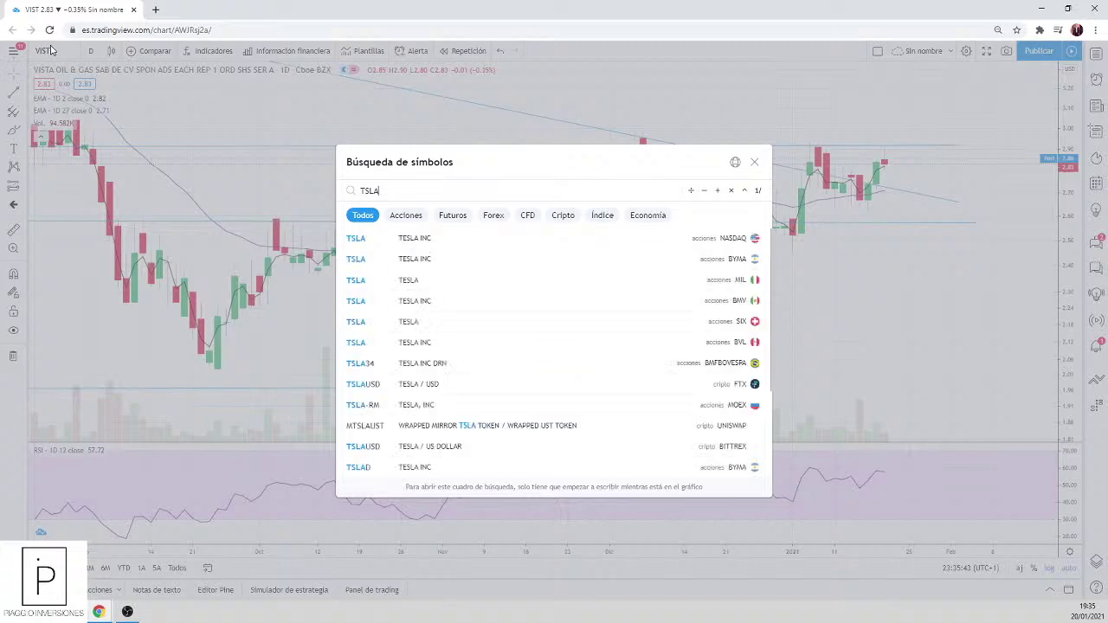
key(Return)
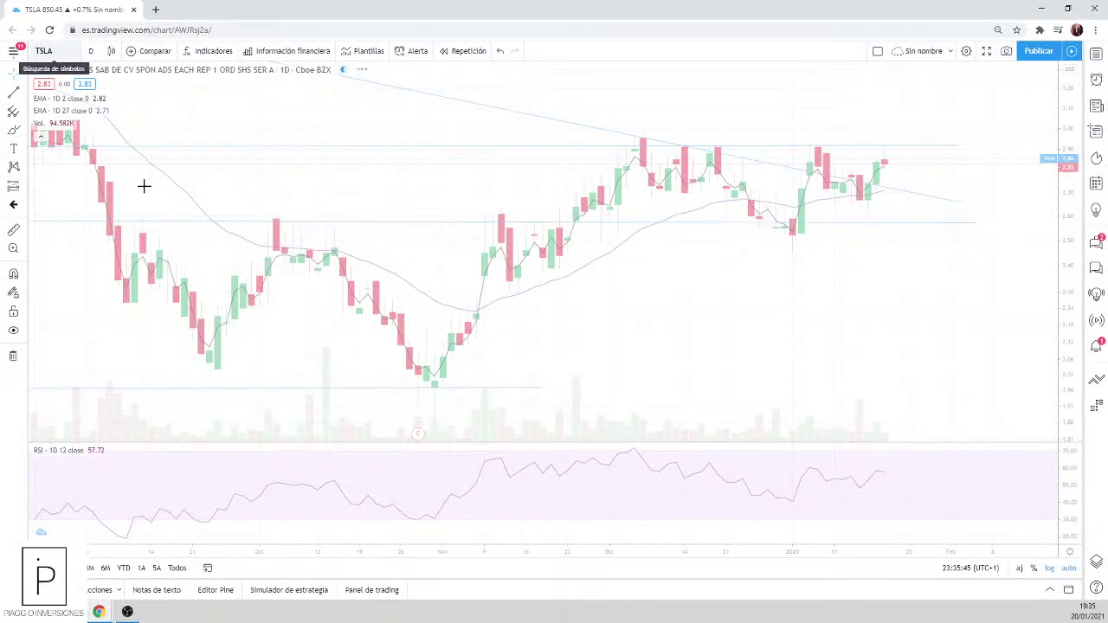
Step: Set the lengths of the two EMAs on the TSLA chart to 10 and 21
click(112, 98)
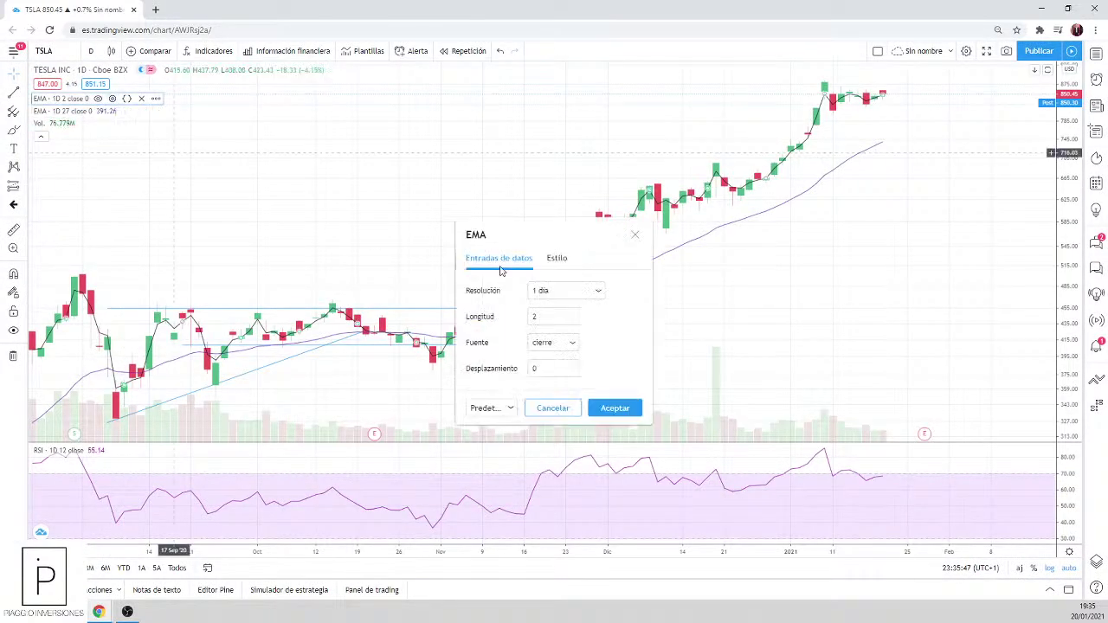
double_click(529, 317)
text(1)
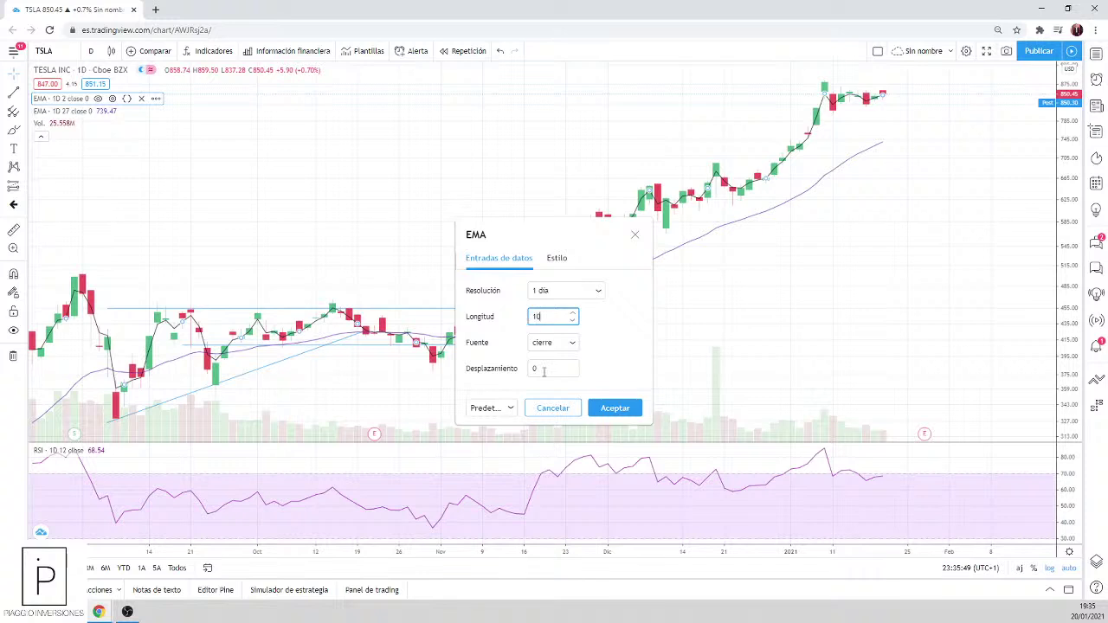
text(0)
click(625, 409)
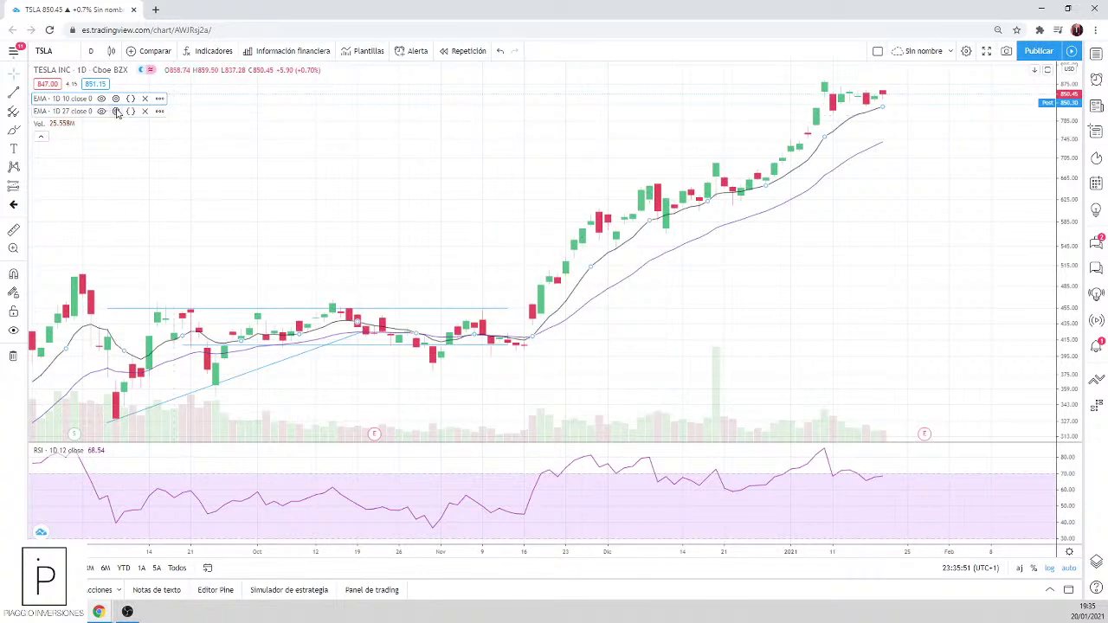
click(116, 112)
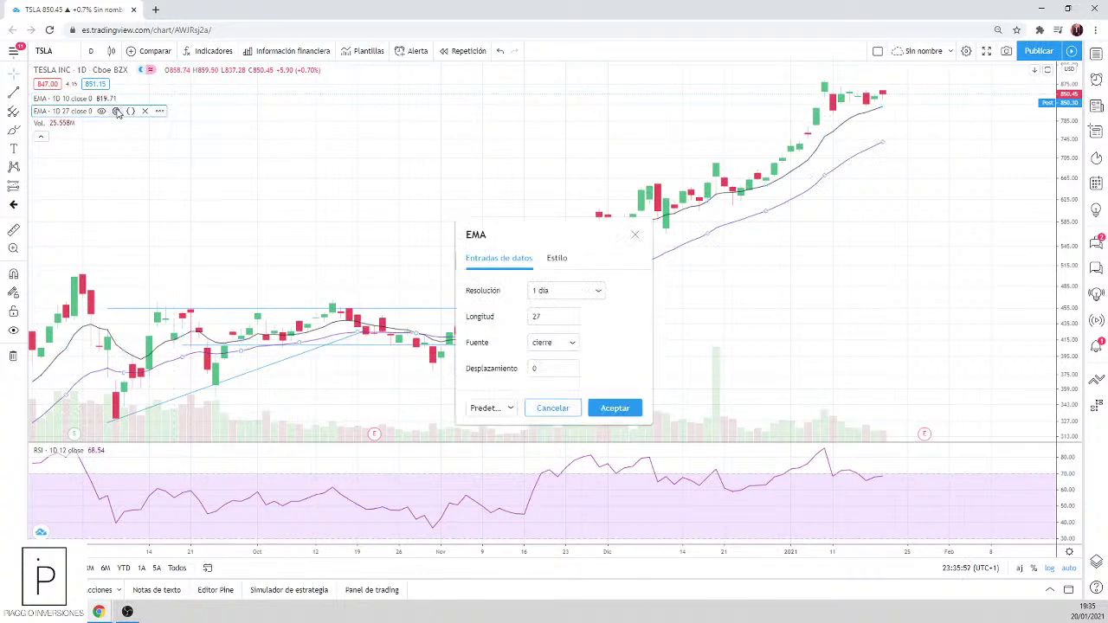
click(552, 317)
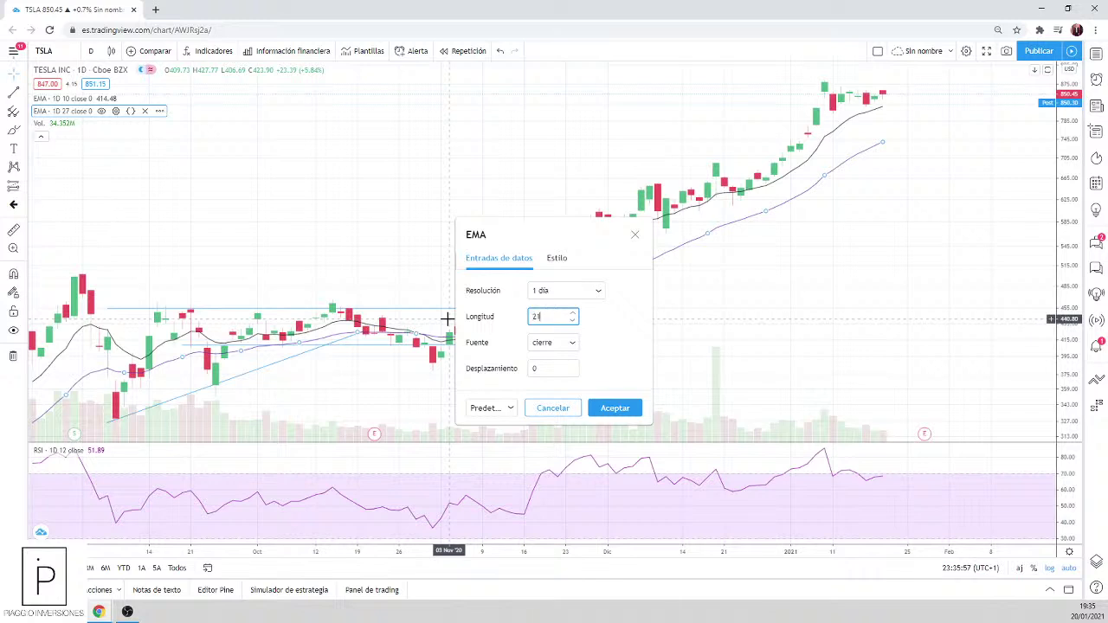
text(21)
click(631, 407)
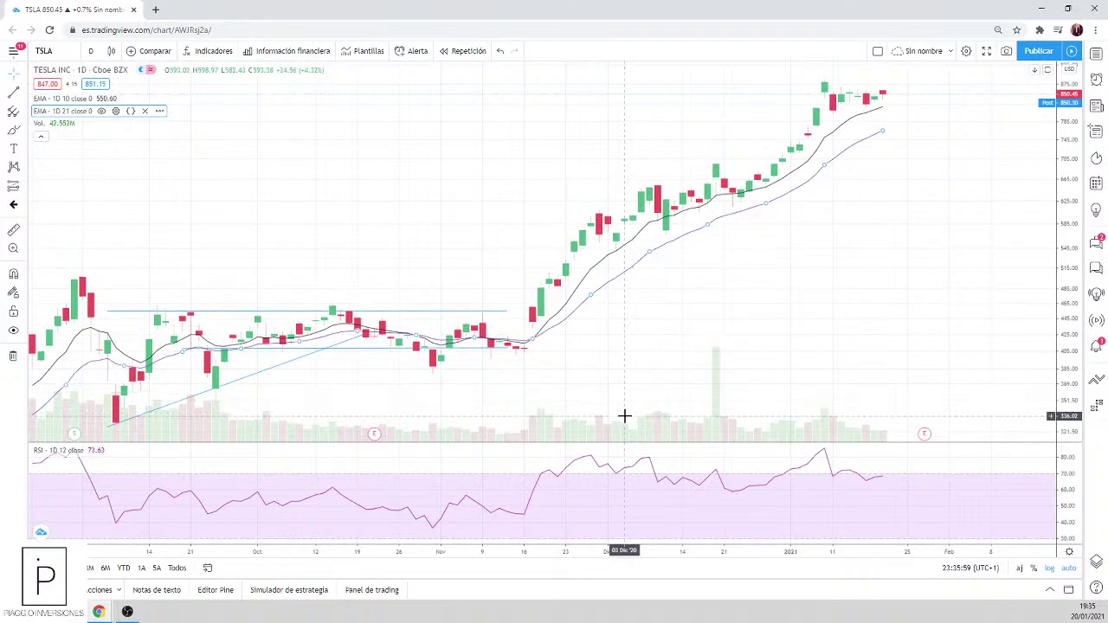
Step: Set the RSI length on the TSLA chart to 2
double_click(825, 455)
click(512, 330)
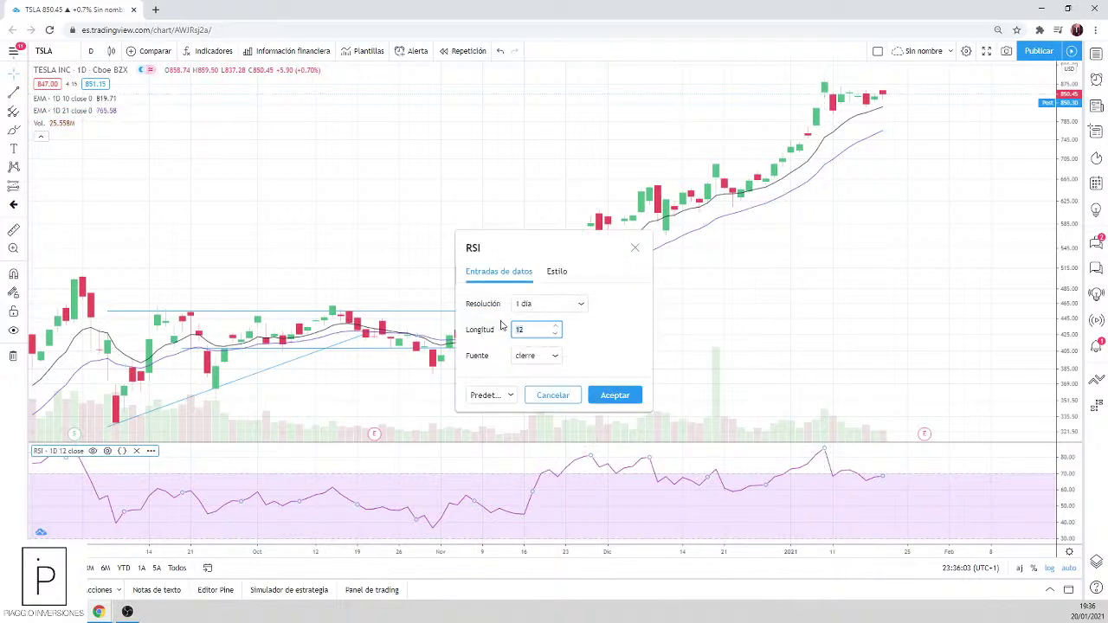
text(2)
click(617, 396)
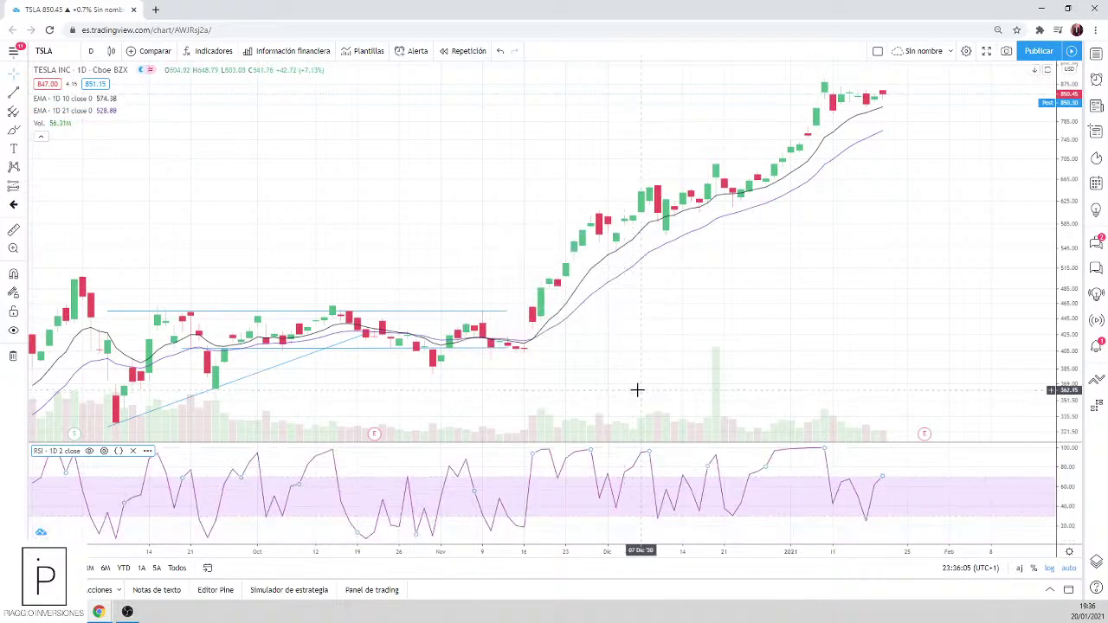
Step: Draw a short rising trend line under TSLA's latest candles, from 5 January 2021 at about 754 to 21 January at about 852
scroll(777, 252, up, 3)
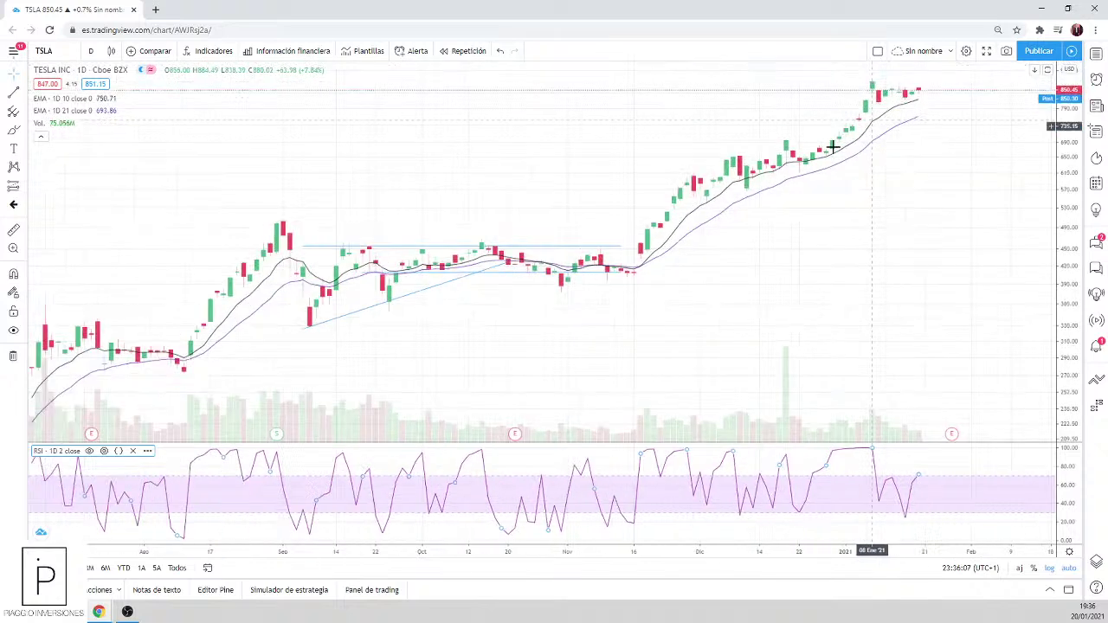
click(13, 92)
click(881, 98)
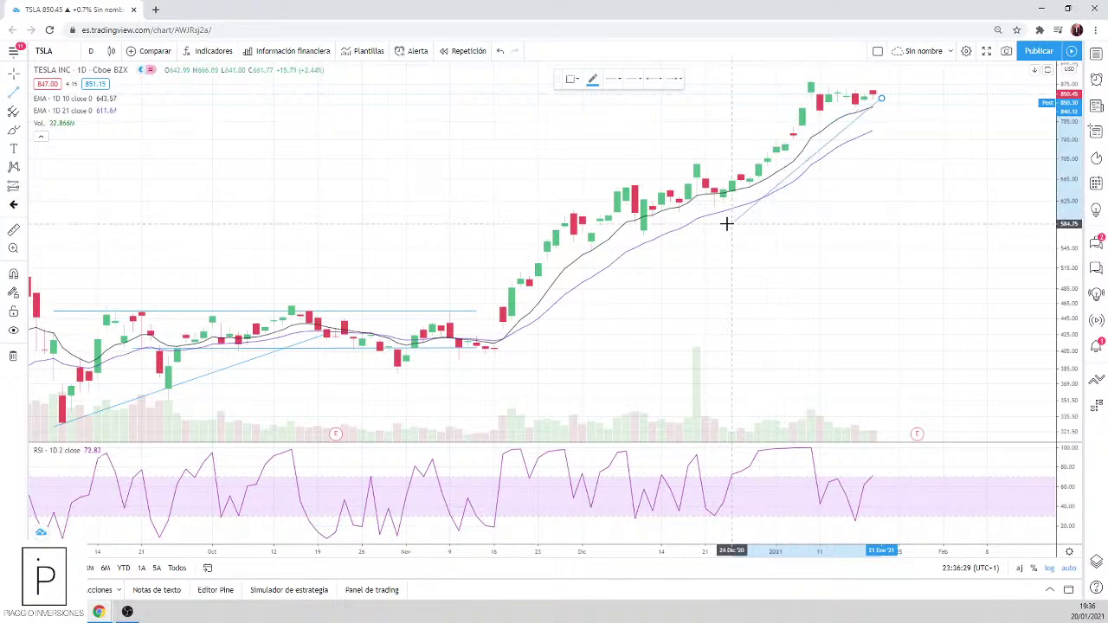
click(458, 376)
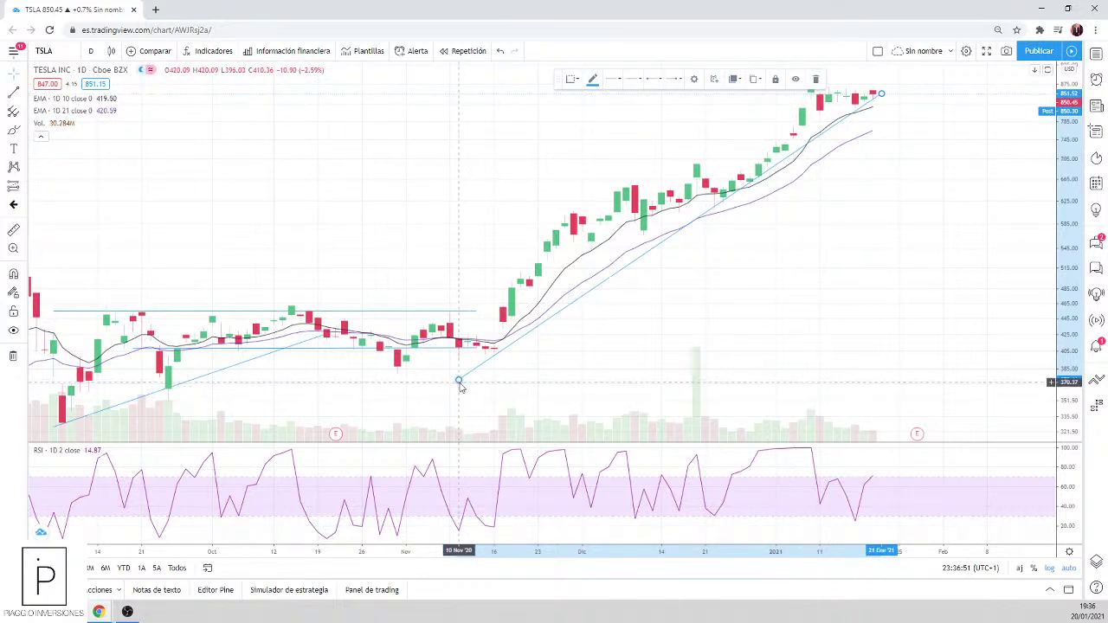
drag(459, 379, 784, 135)
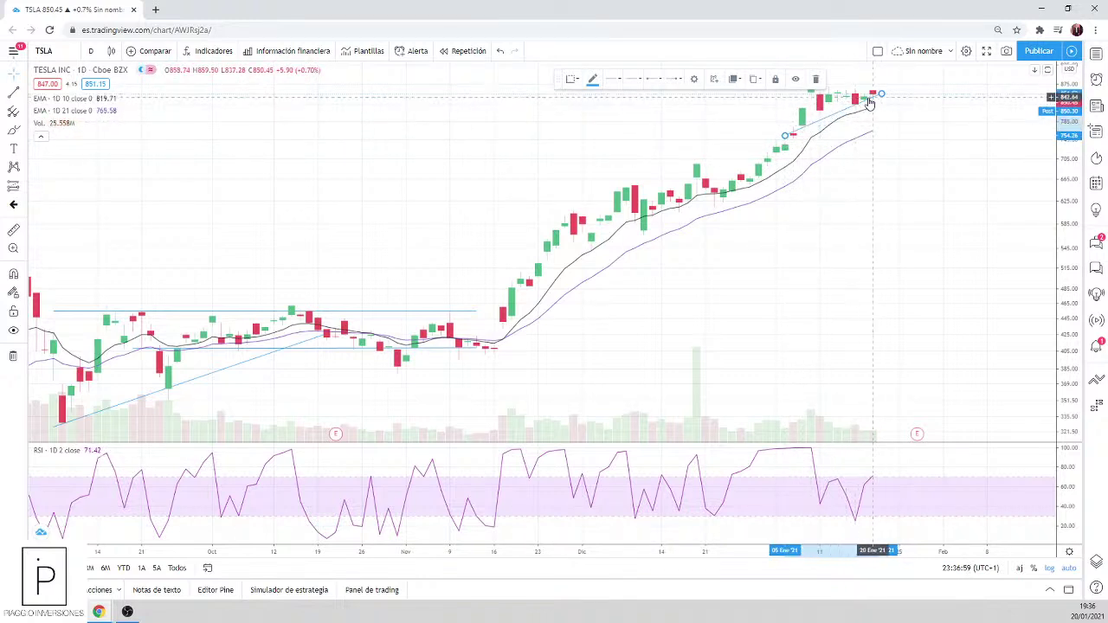
Step: Draw a longer rising trend line under TSLA's lows, from 11 November 2020 at about 383 to just past the latest candle
scroll(882, 91, down, 3)
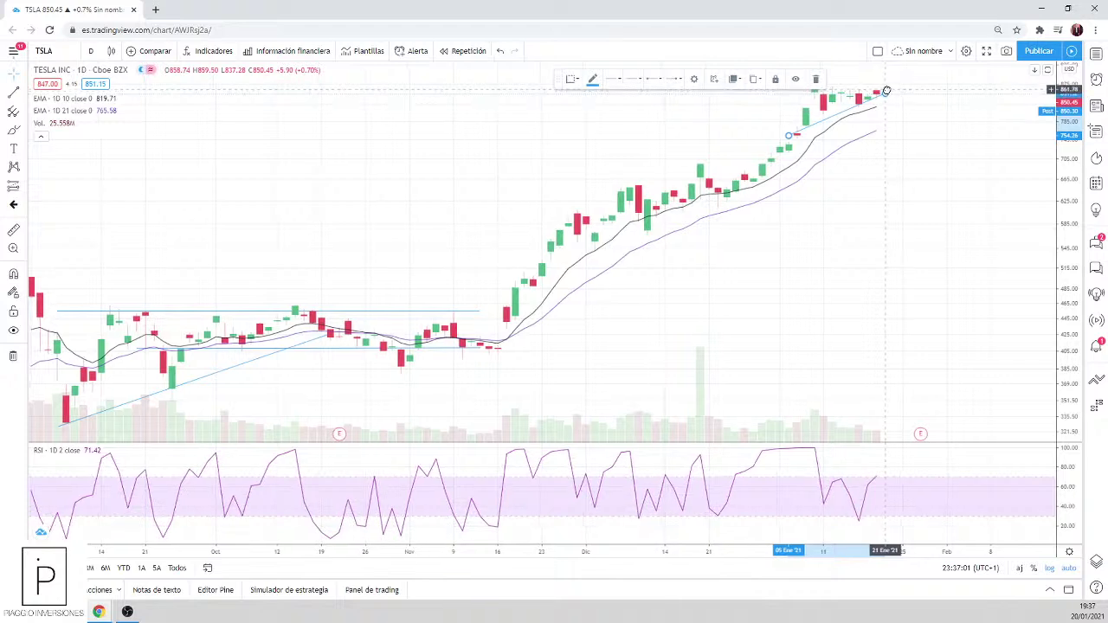
scroll(906, 218, down, 1)
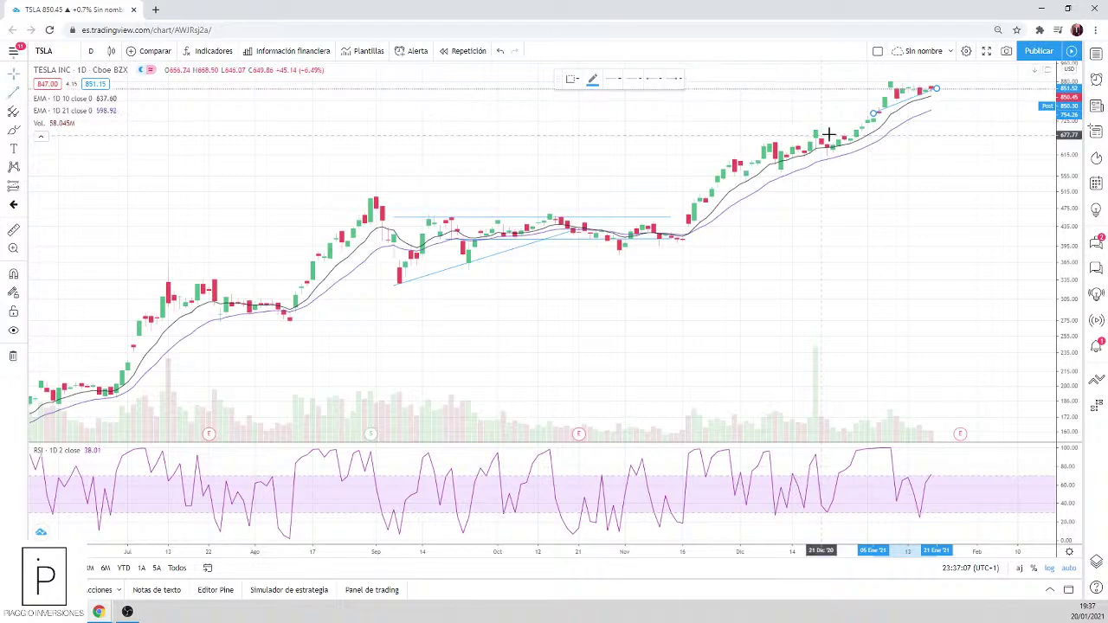
scroll(788, 194, up, 3)
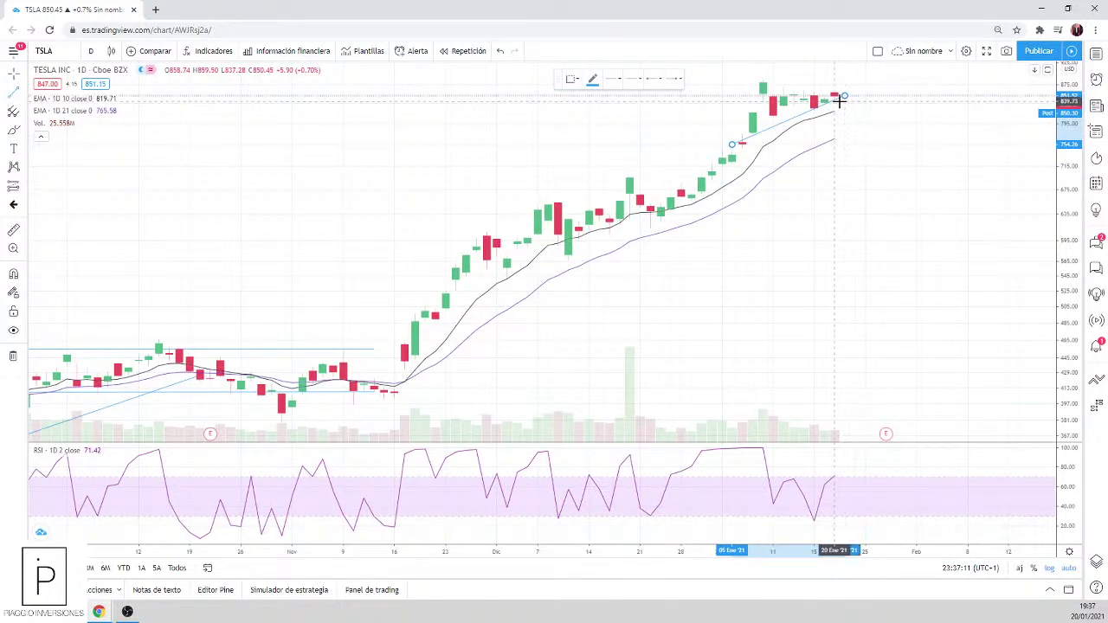
drag(839, 101, 364, 418)
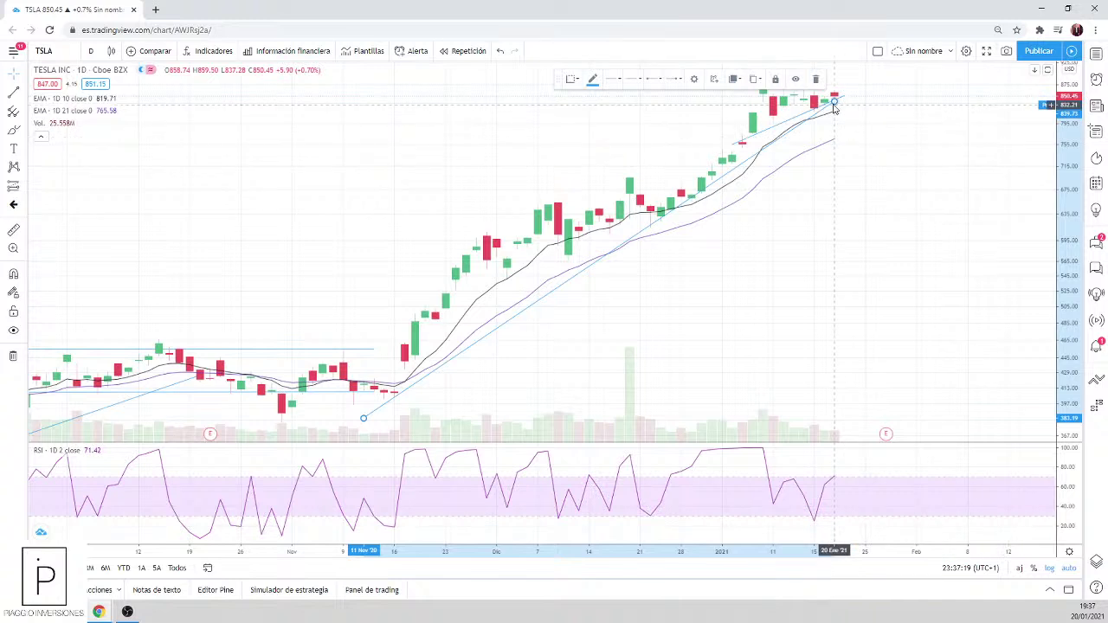
drag(834, 101, 856, 90)
click(891, 163)
Step: Examine TSLA's latest candles against both rising trend lines, the two EMAs and the earlier price history
scroll(492, 323, up, 2)
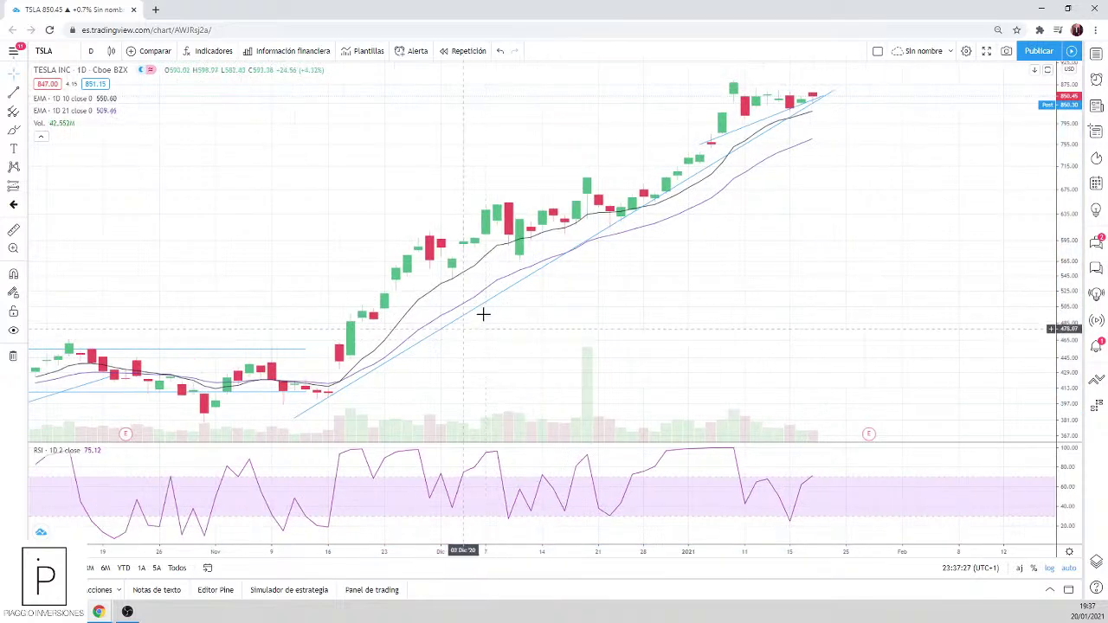
scroll(344, 386, down, 2)
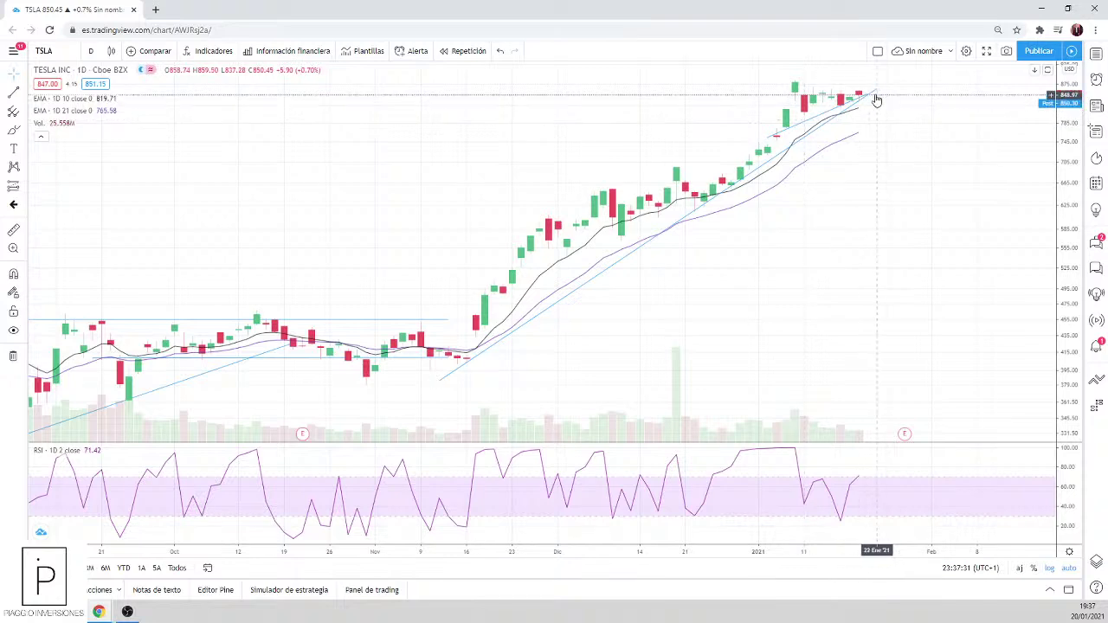
scroll(819, 131, down, 2)
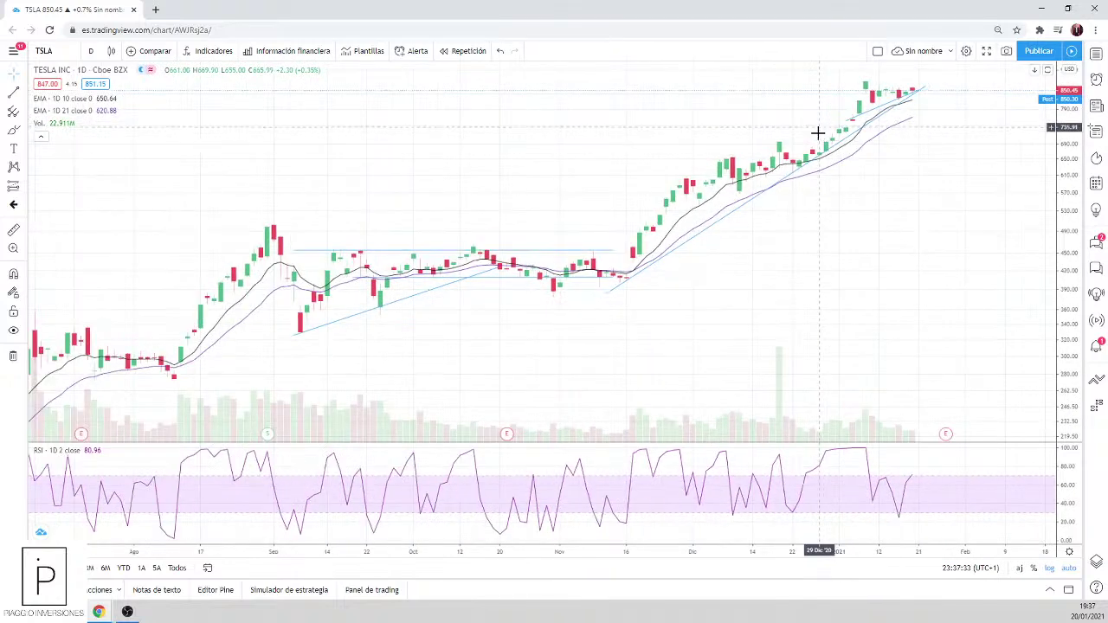
scroll(670, 217, up, 3)
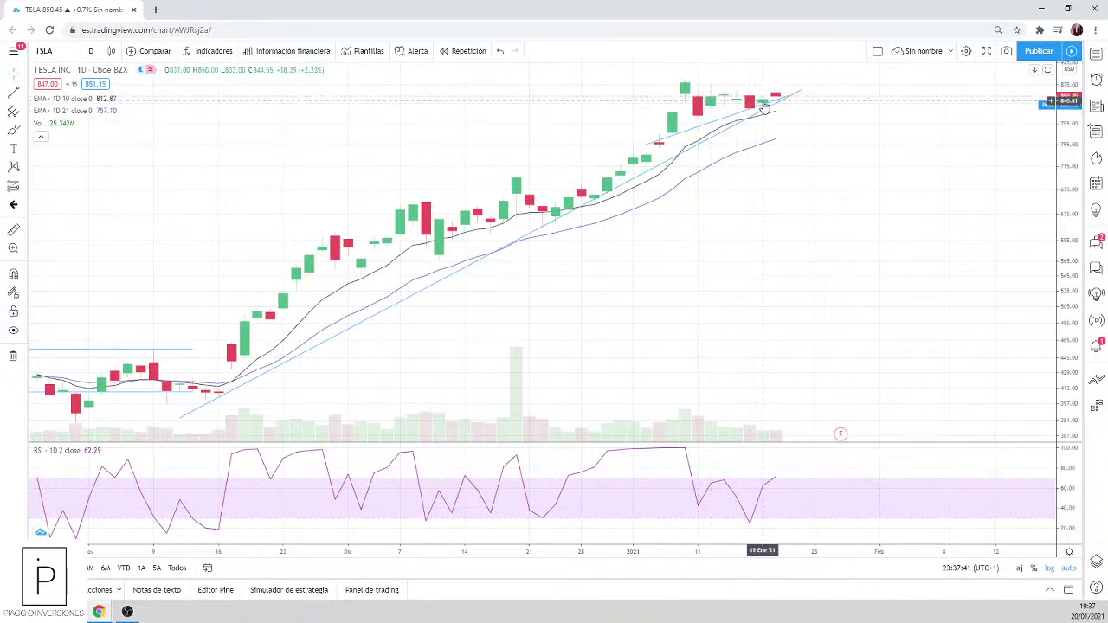
scroll(775, 126, down, 3)
scroll(755, 372, down, 3)
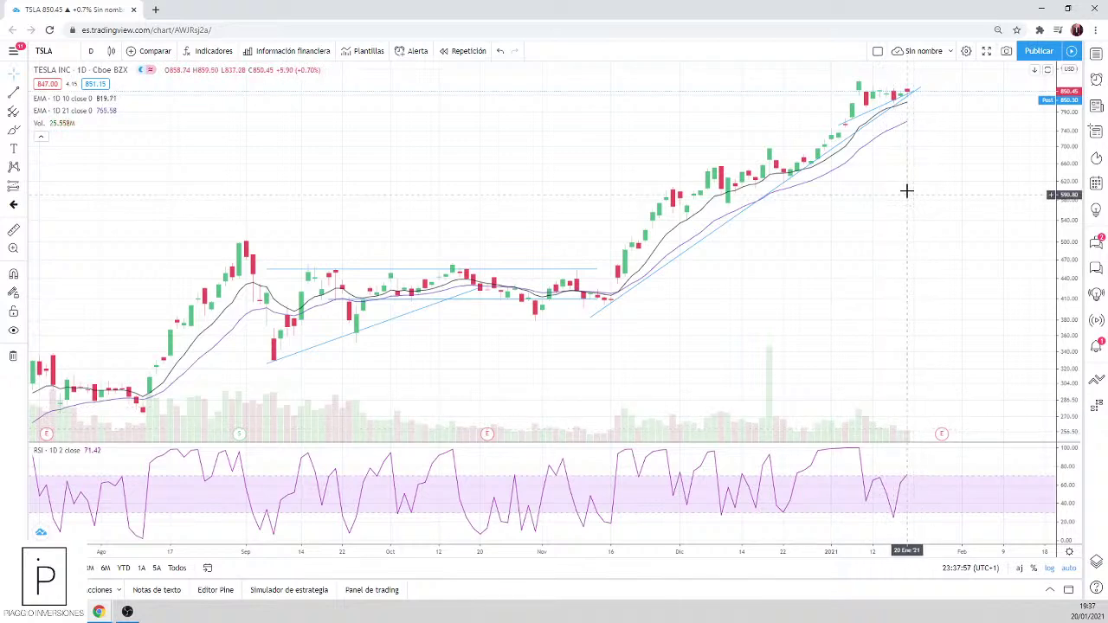
scroll(903, 117, down, 2)
scroll(903, 117, down, 1)
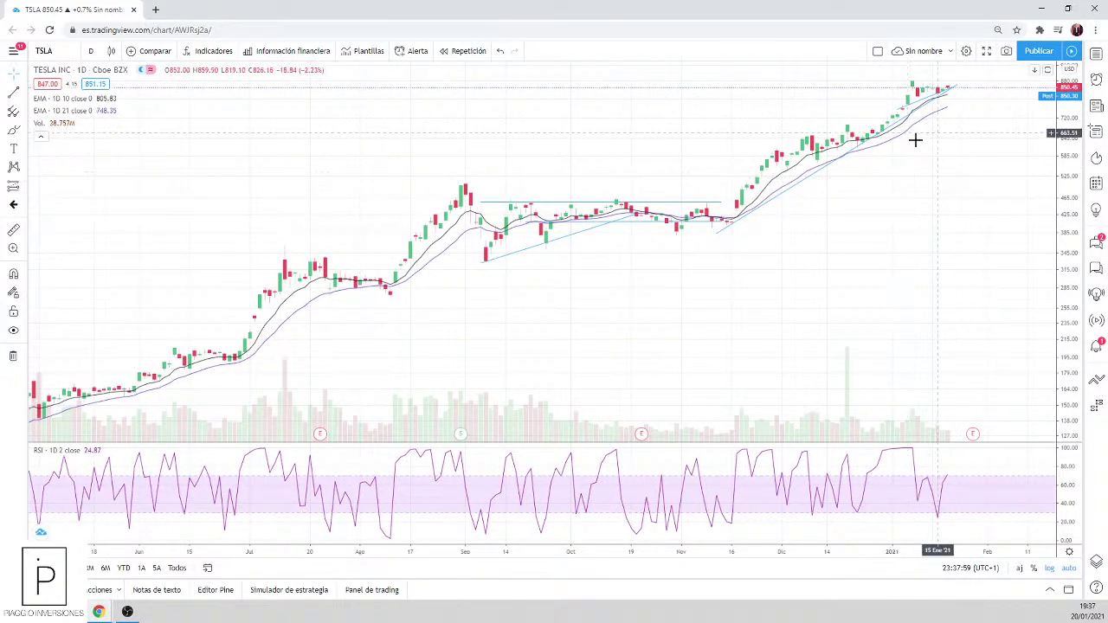
scroll(931, 121, down, 2)
scroll(958, 116, up, 3)
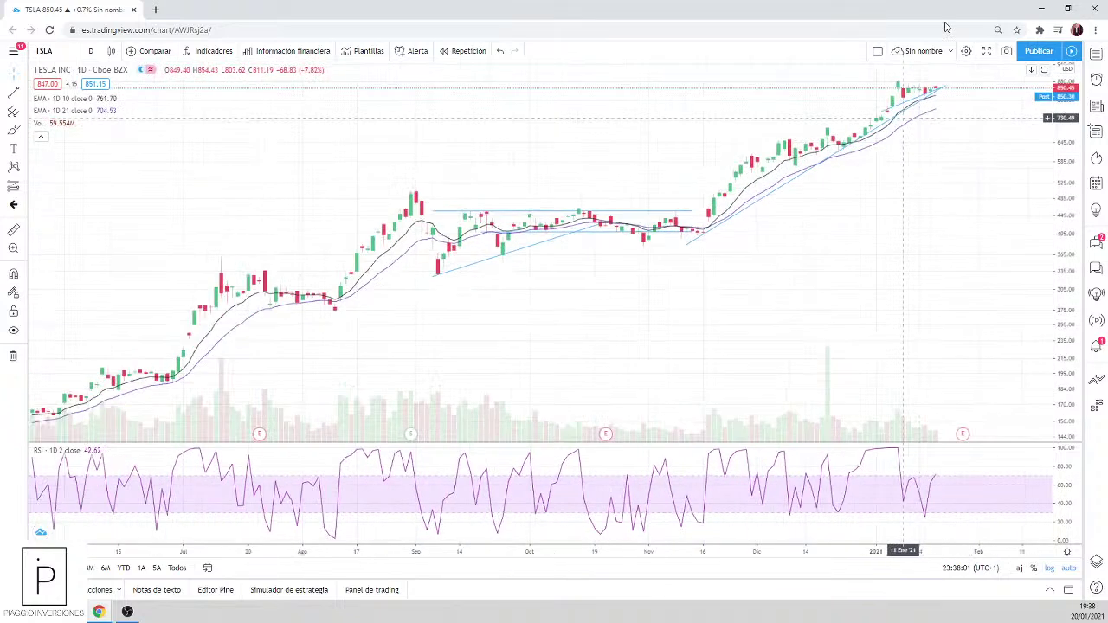
Step: Circle TSLA's price action from about mid-July to mid-September 2020 with a freehand Brush loop enclosing the rally and following pullback
scroll(736, 282, down, 2)
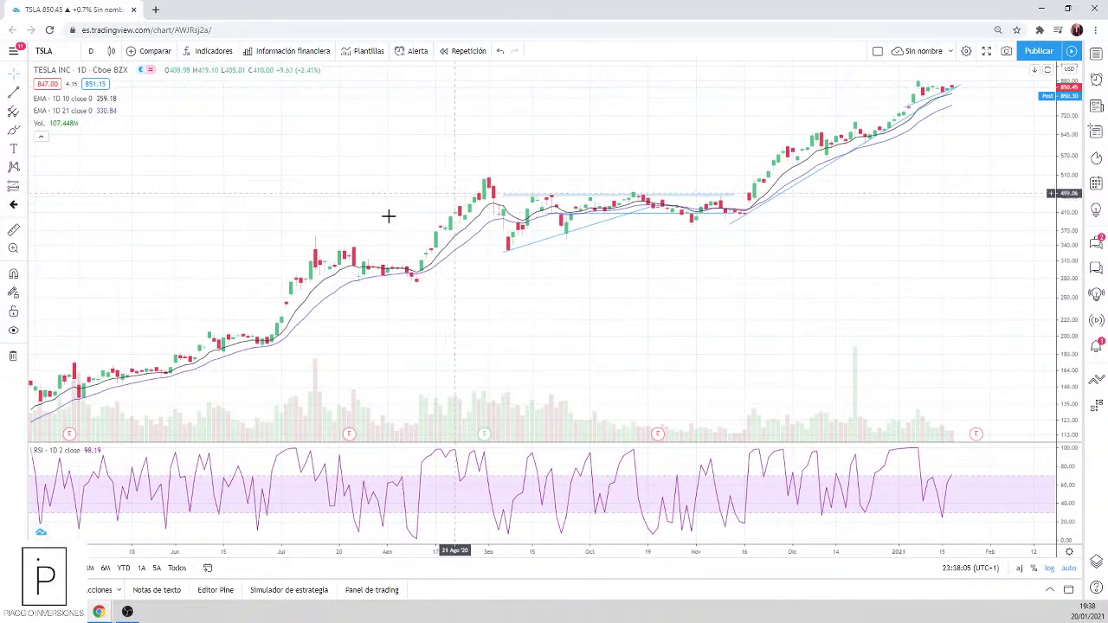
click(520, 196)
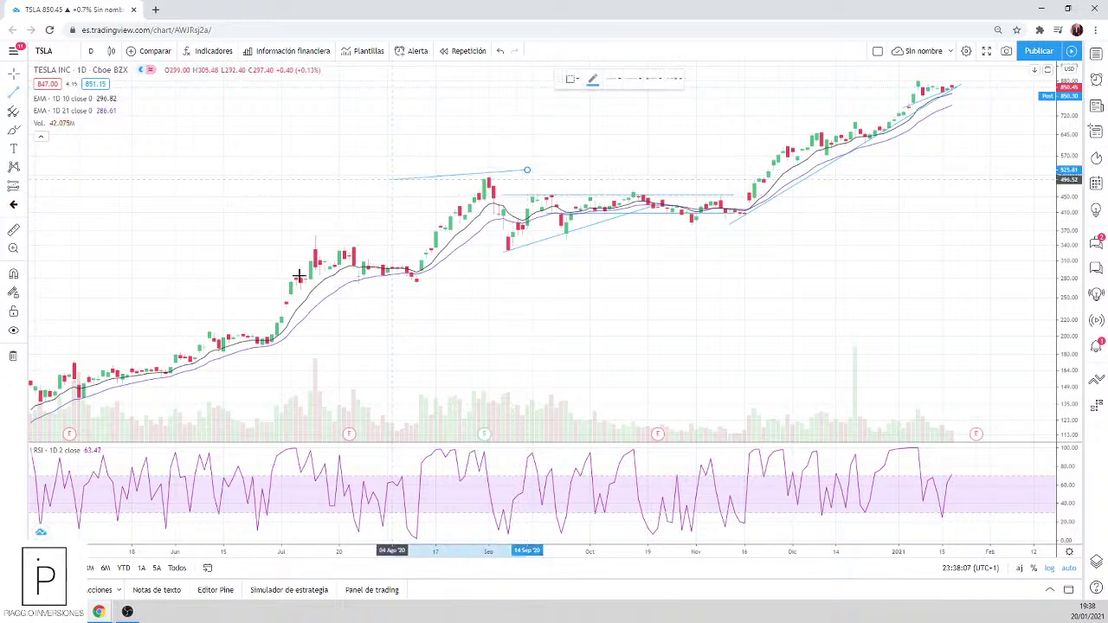
key(Escape)
mouse_move(333, 320)
mouse_down()
mouse_move(314, 243)
mouse_move(498, 150)
mouse_up()
mouse_move(457, 334)
mouse_down()
mouse_move(532, 165)
mouse_move(498, 153)
mouse_up()
key(Escape)
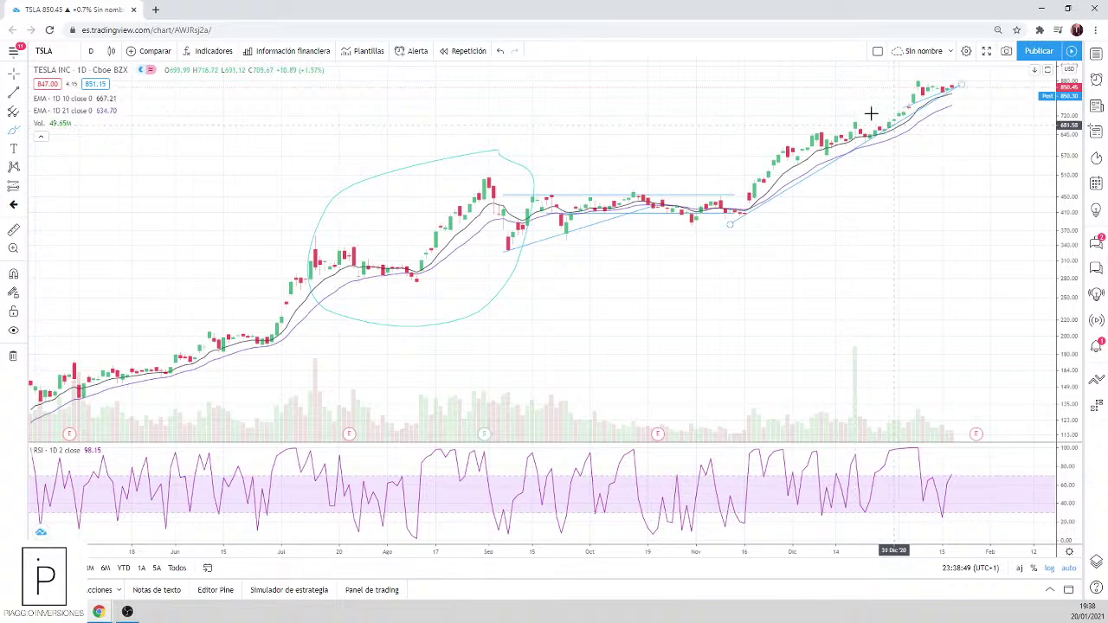
Step: Examine TSLA's latest candles and trend lines against the circled 2020 stretch, the sideways range and the price history back to 2019
scroll(957, 96, up, 5)
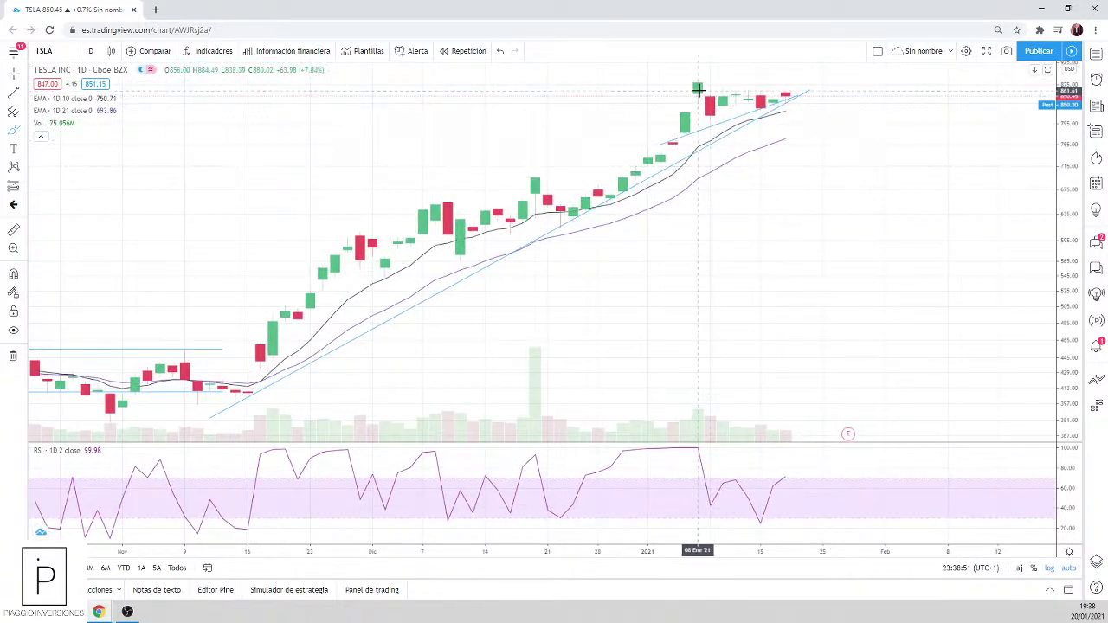
scroll(762, 93, down, 4)
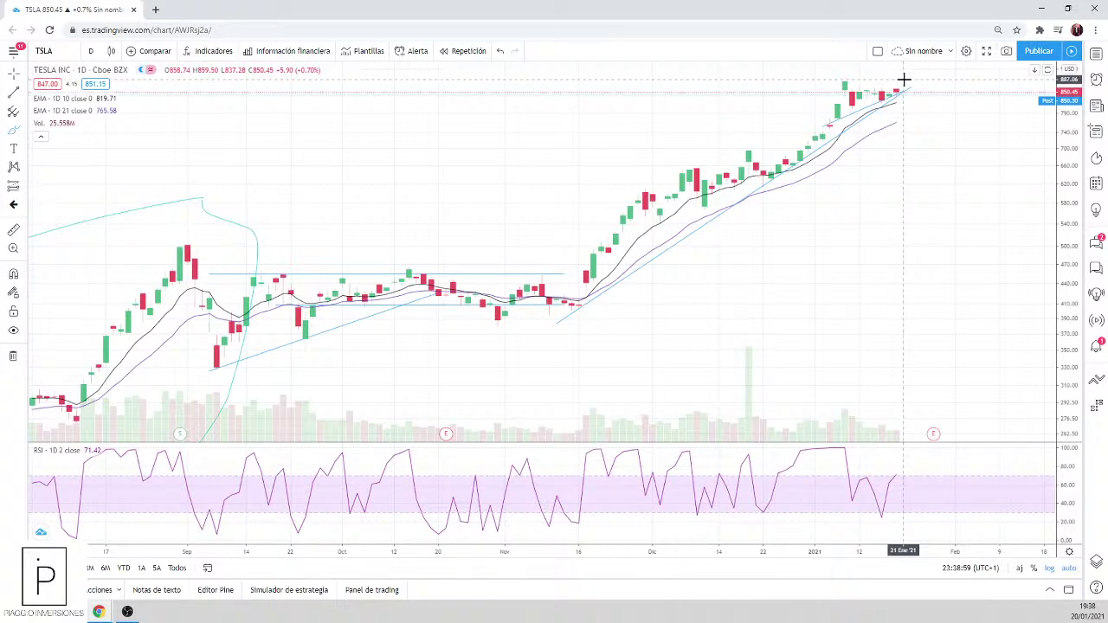
scroll(903, 80, down, 4)
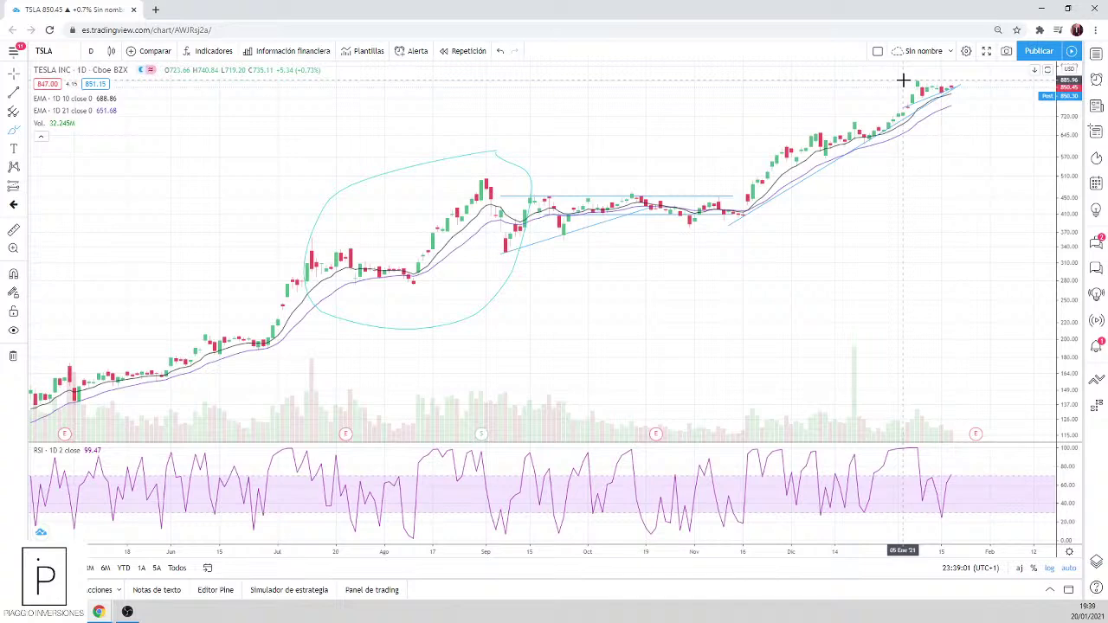
scroll(903, 80, down, 4)
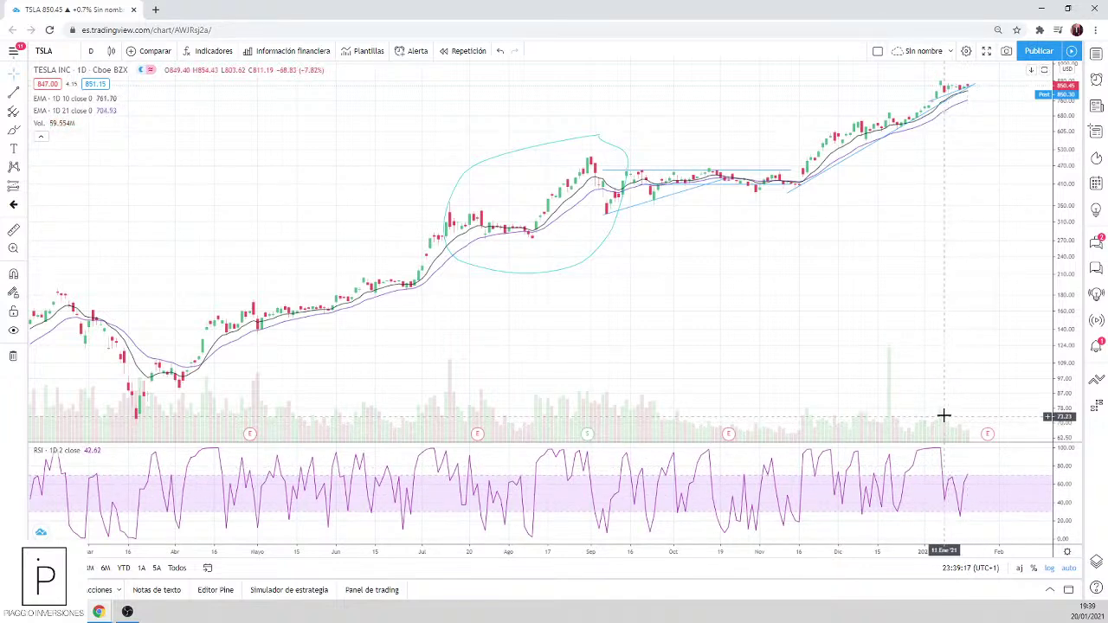
scroll(930, 421, up, 5)
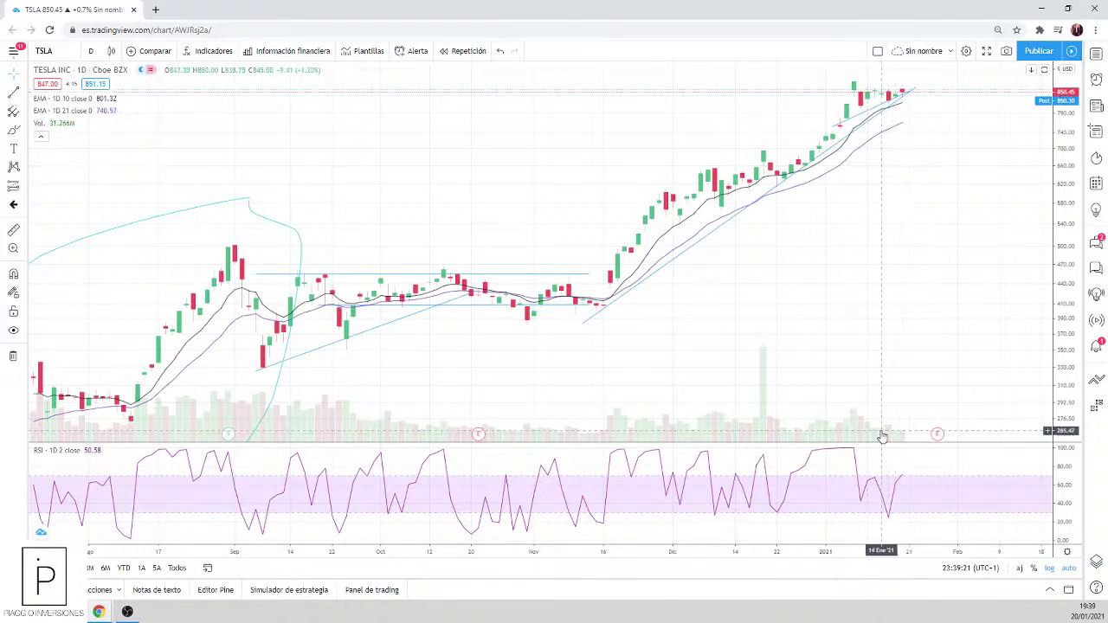
scroll(403, 424, down, 3)
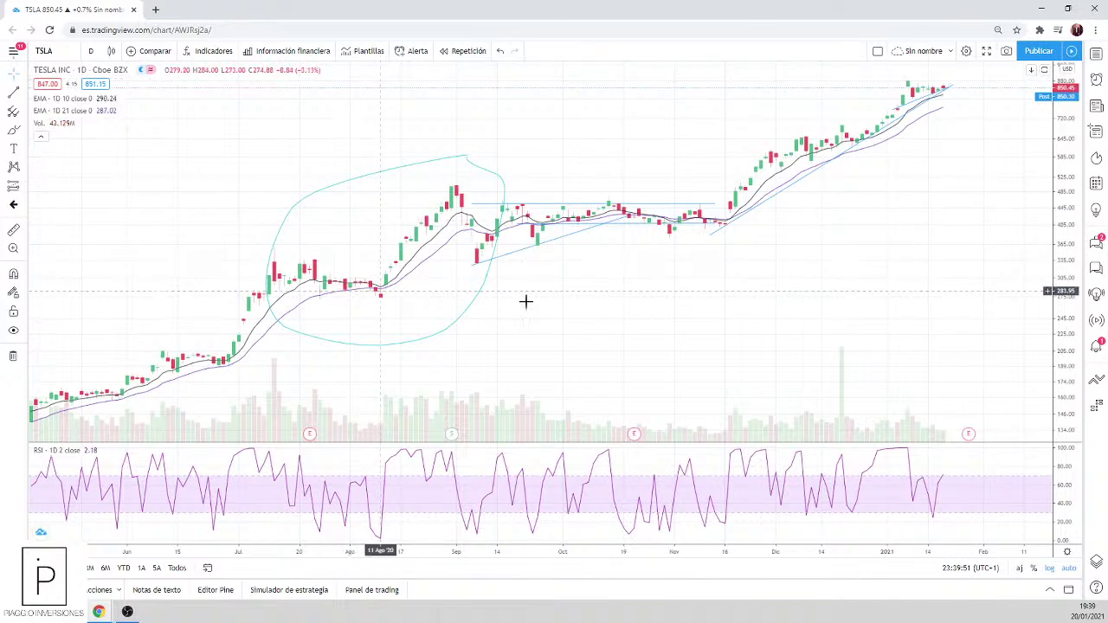
scroll(528, 300, down, 1)
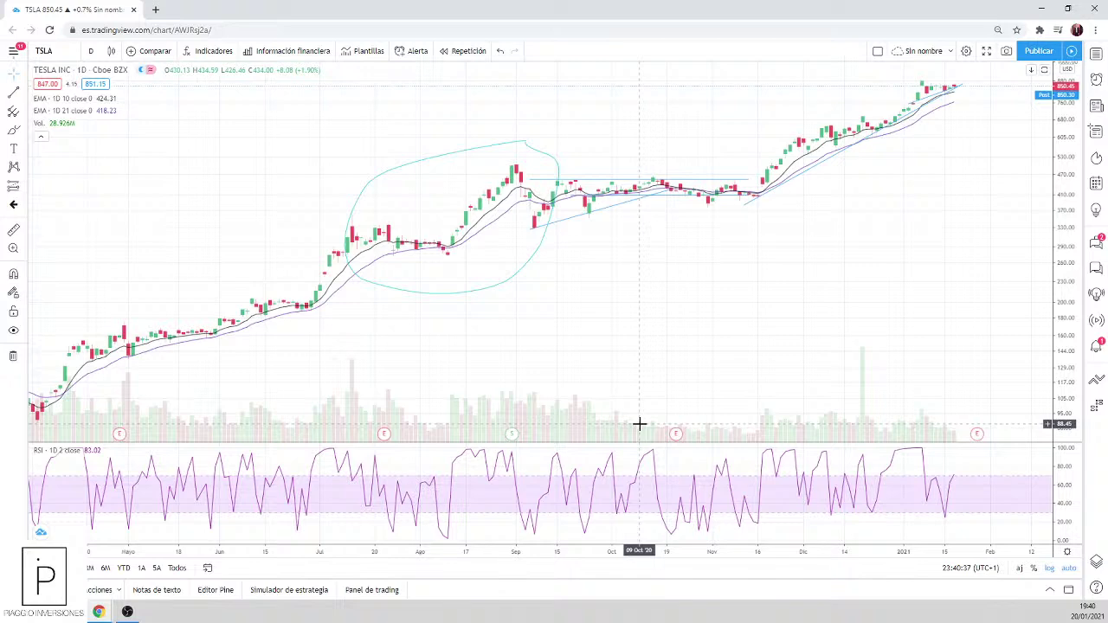
scroll(468, 455, down, 5)
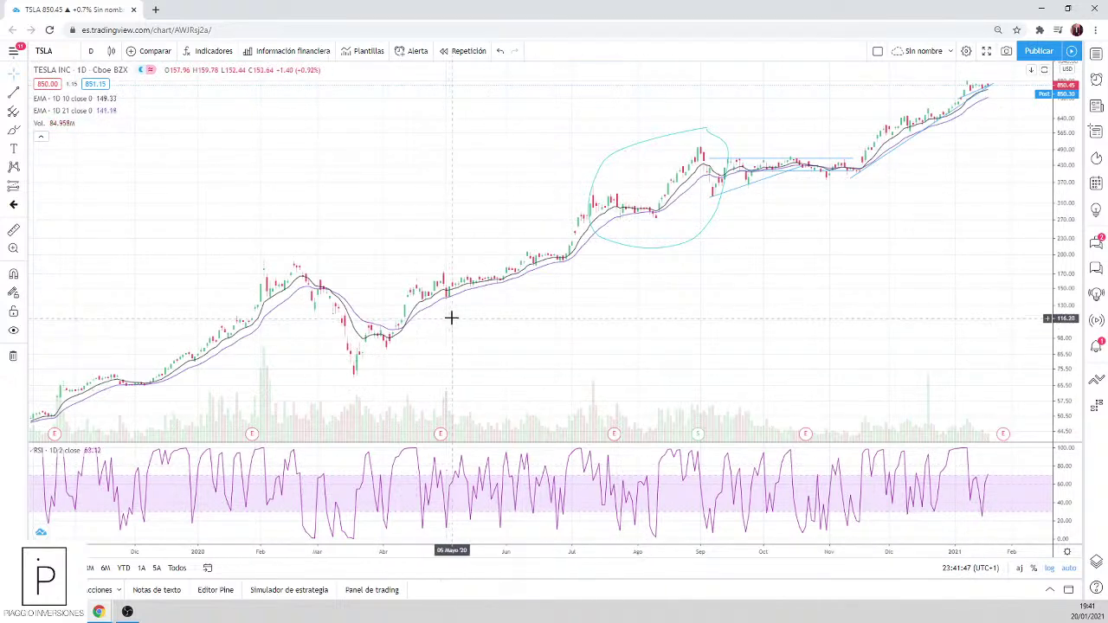
scroll(451, 321, down, 3)
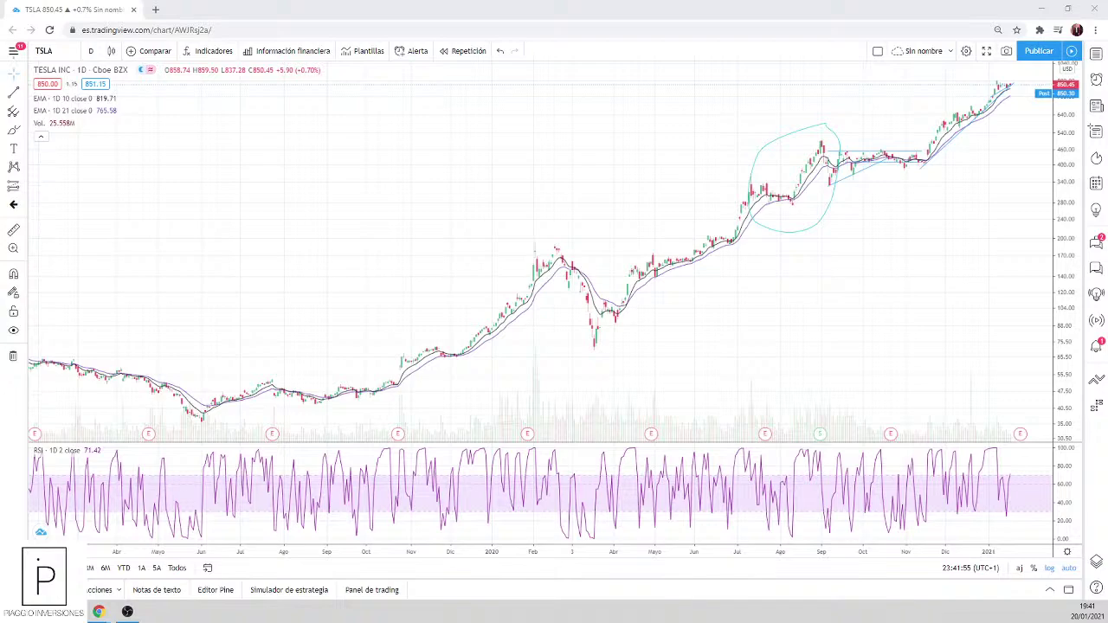
Step: Switch to the Análisis técnico spreadsheet and review the 150-session MetaStock backtesting table and the topic-of-the-day note below it
key(alt+Tab)
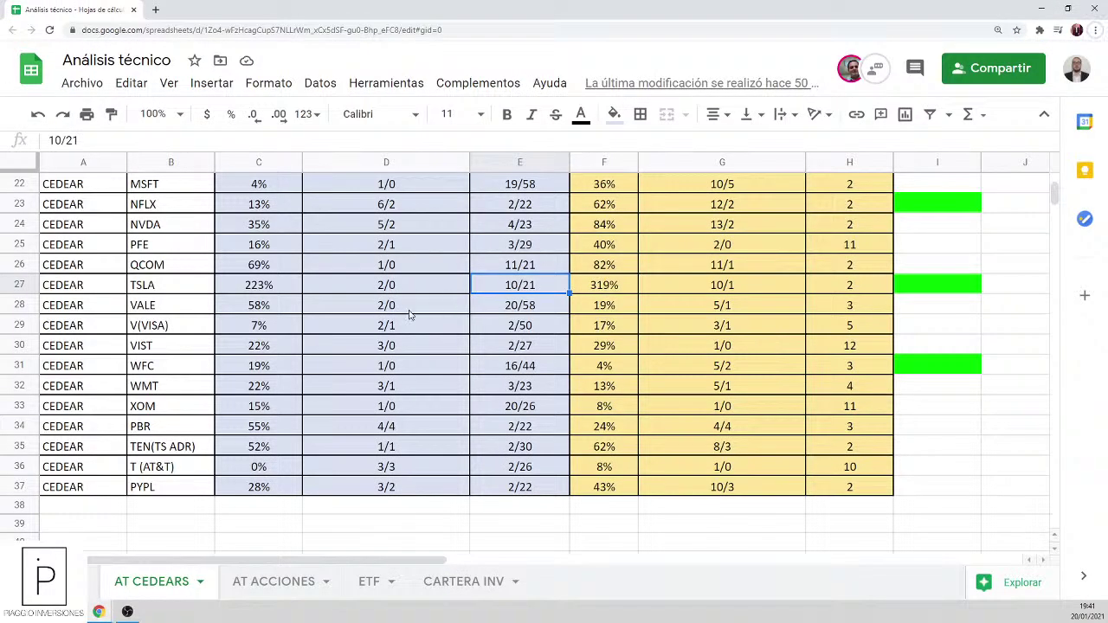
scroll(393, 437, down, 6)
scroll(393, 437, down, 2)
scroll(394, 437, up, 1)
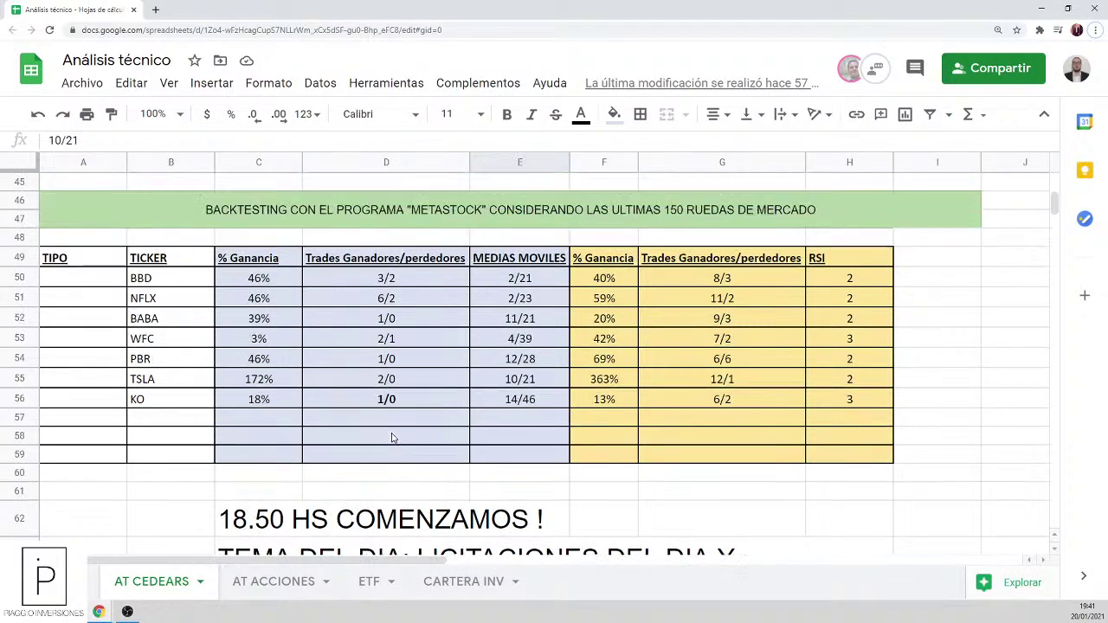
scroll(389, 436, down, 3)
scroll(387, 434, up, 1)
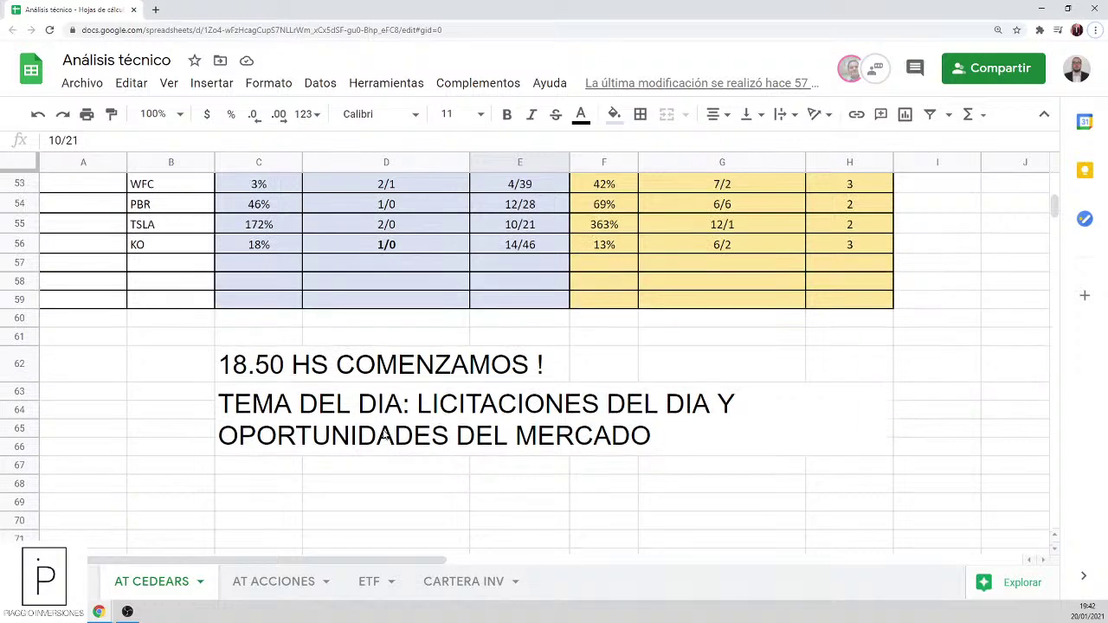